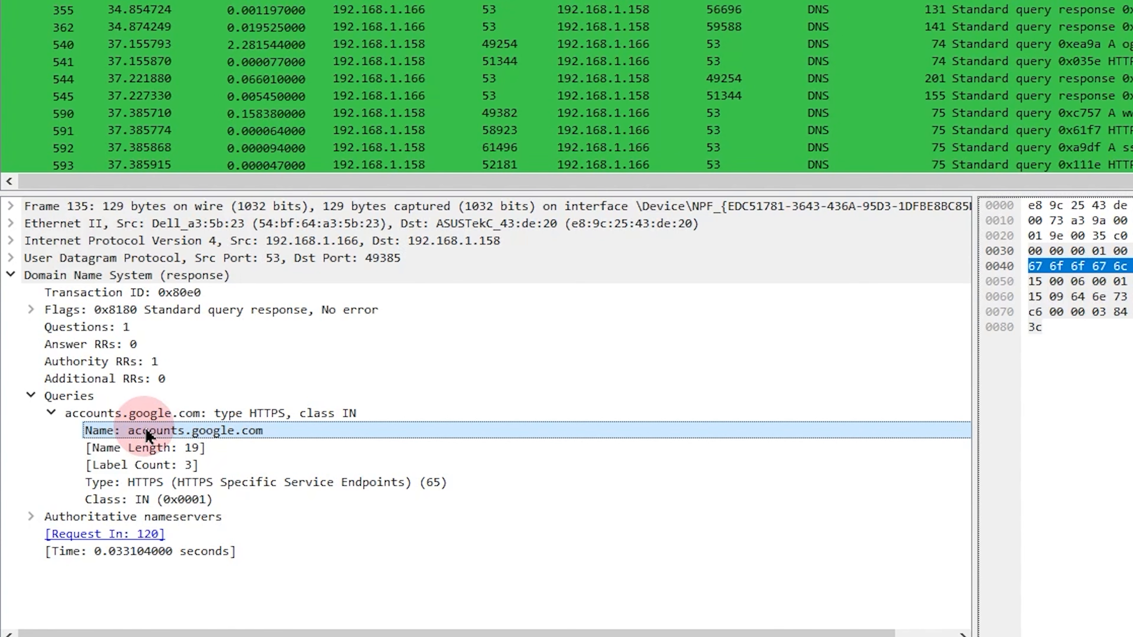
right_click(147, 432)
mouse_move(414, 118)
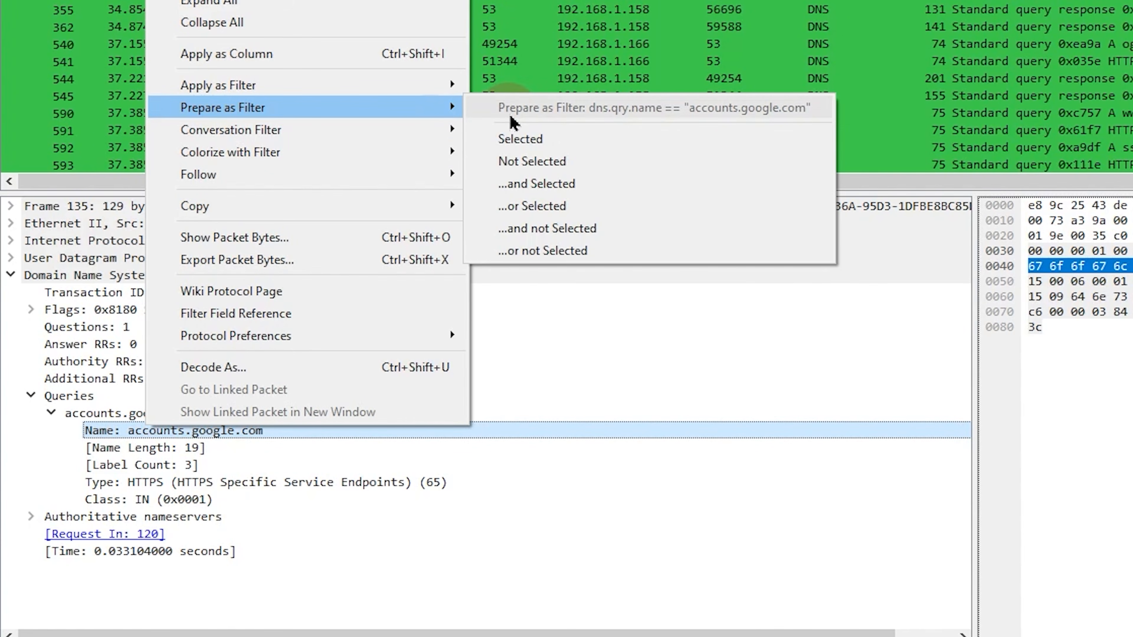
click(523, 140)
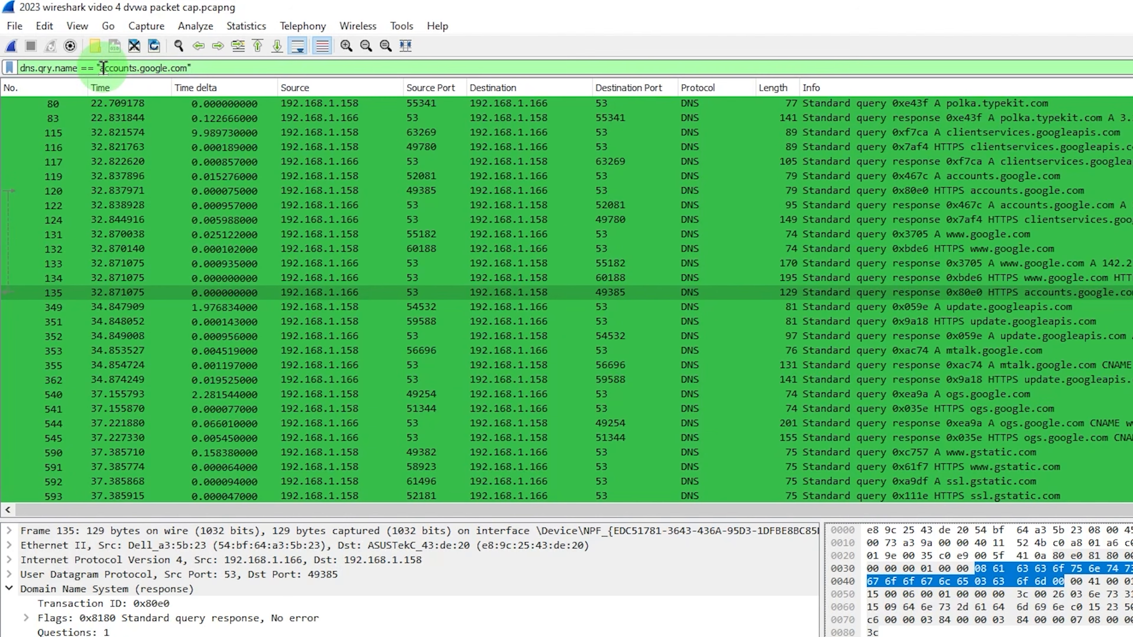
drag(101, 67, 187, 70)
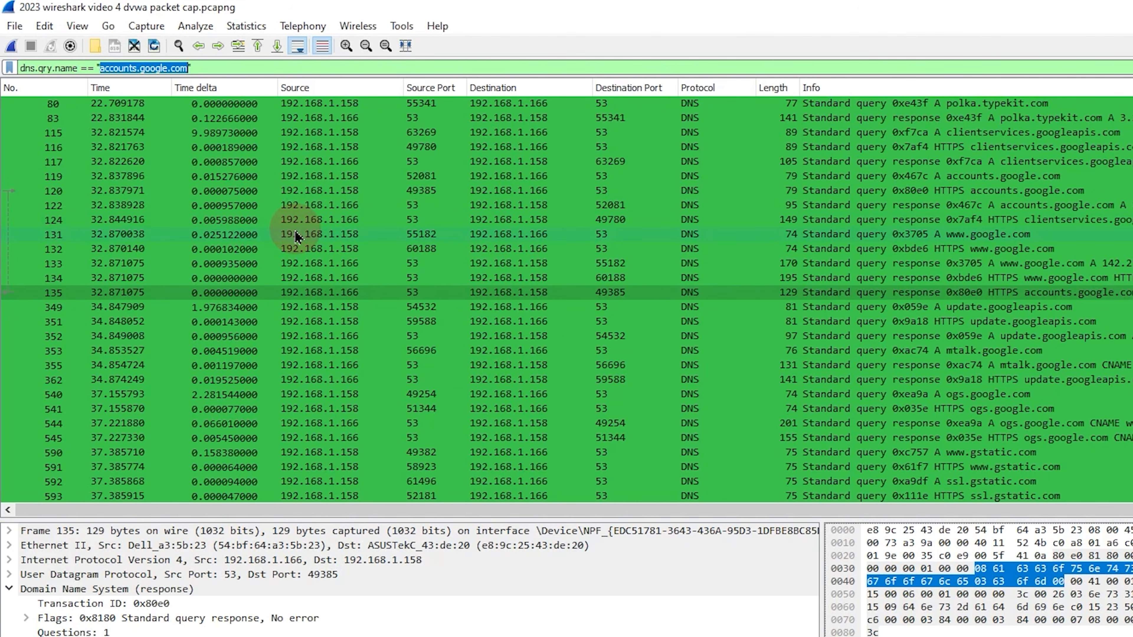
text(www)
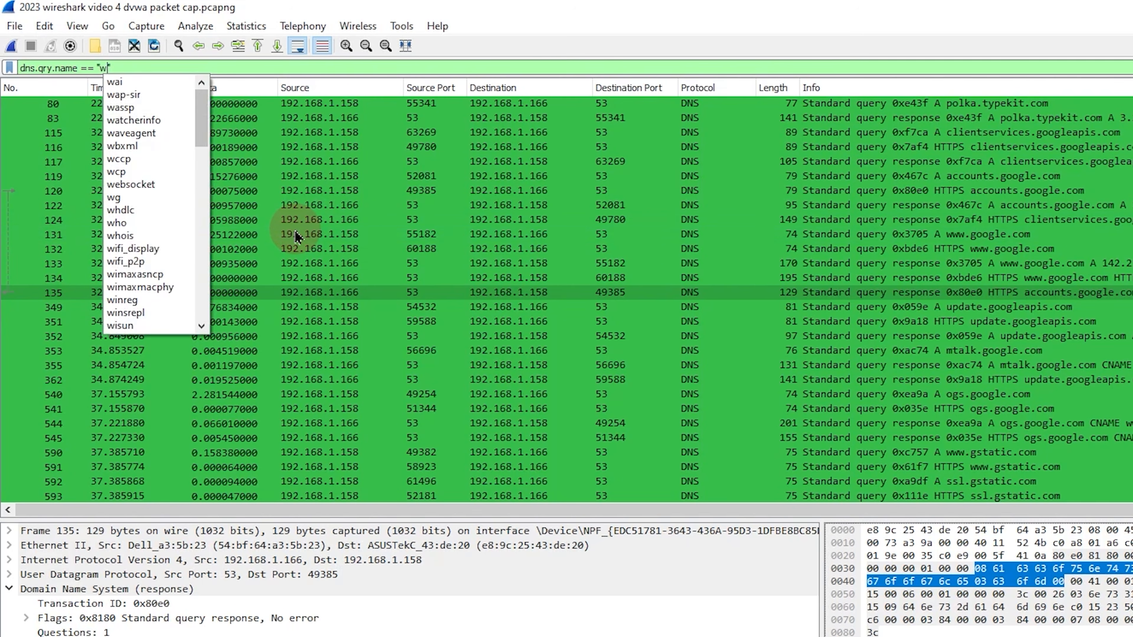
text(.lanwan.ninj)
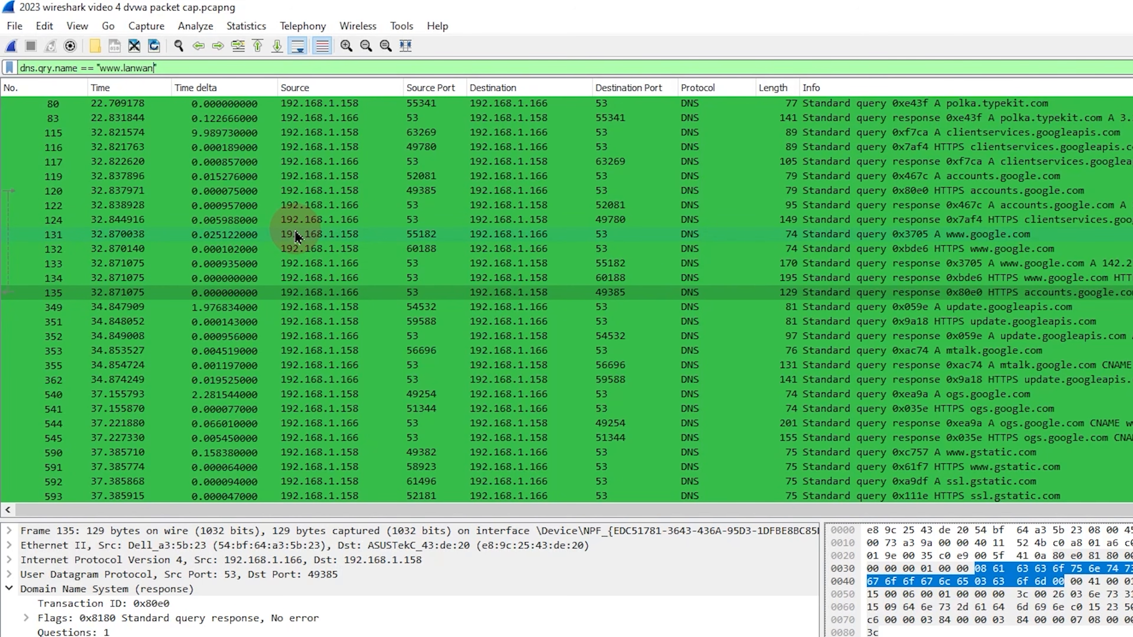
text(a)
key(Return)
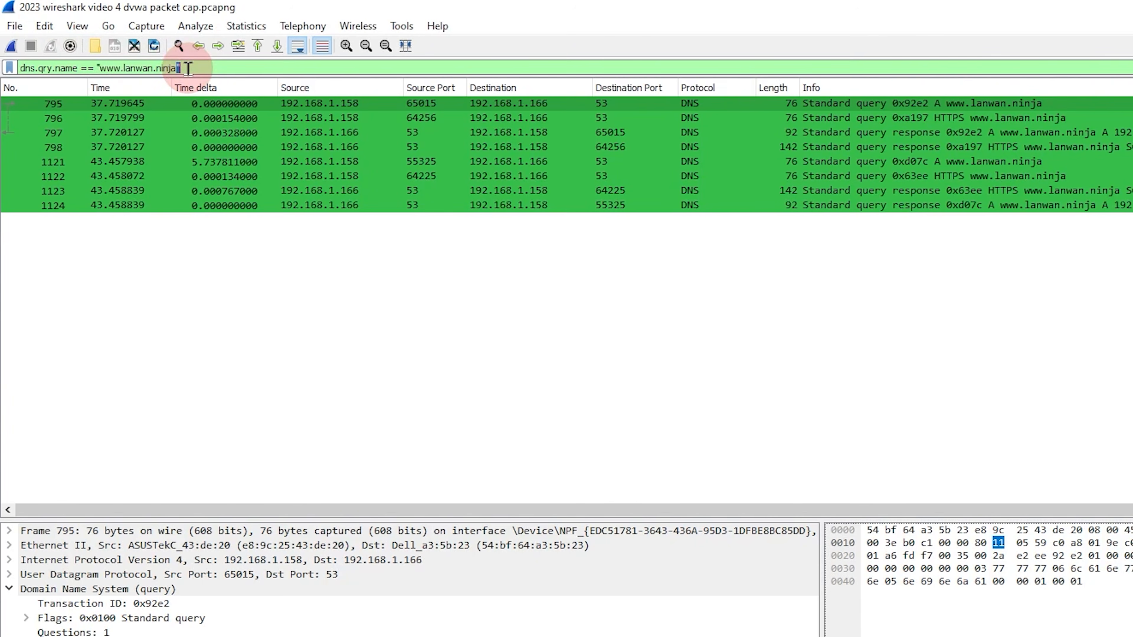
Replace the display filter with ip.addr==192.168.1.158 and ip.addr==192.168.1.166, and apply it
triple_click(122, 48)
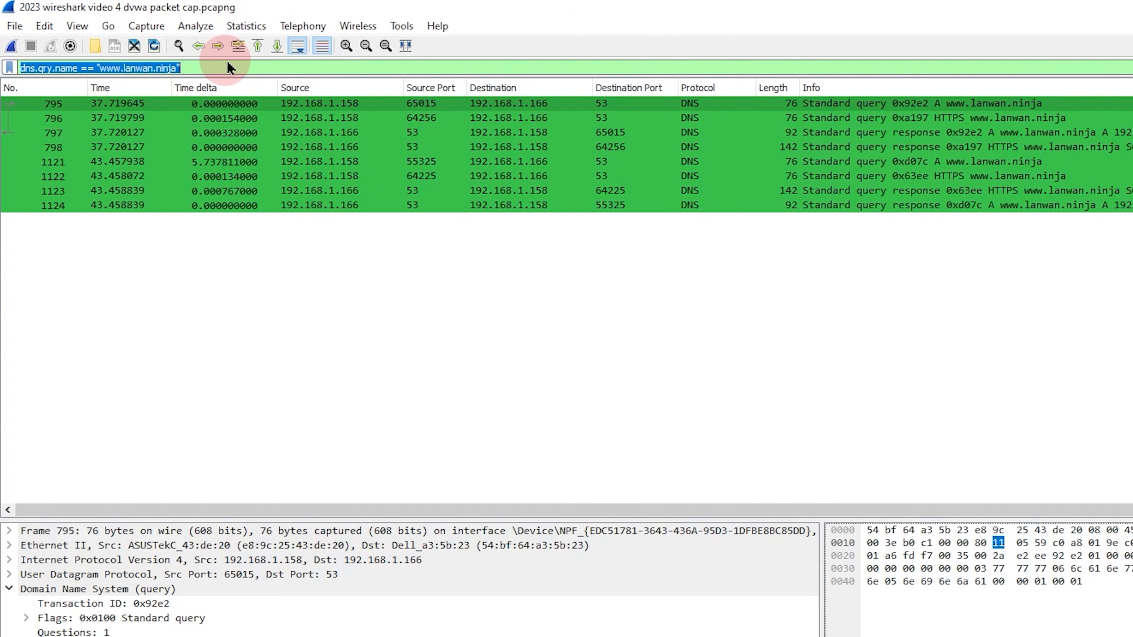
text(ip.addr)
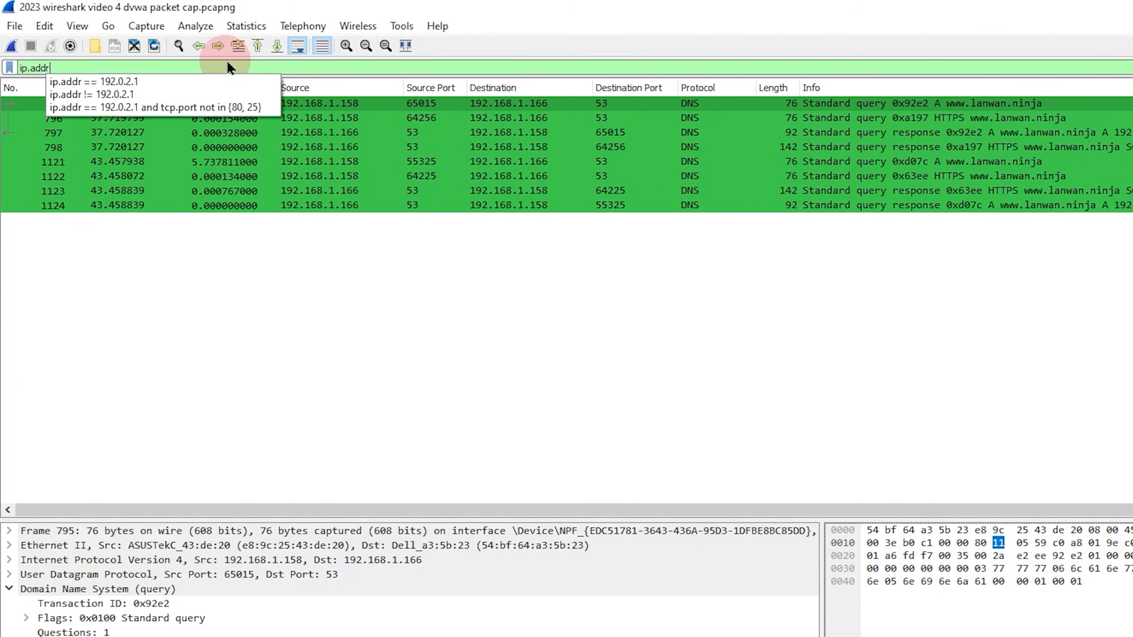
text(==192.168)
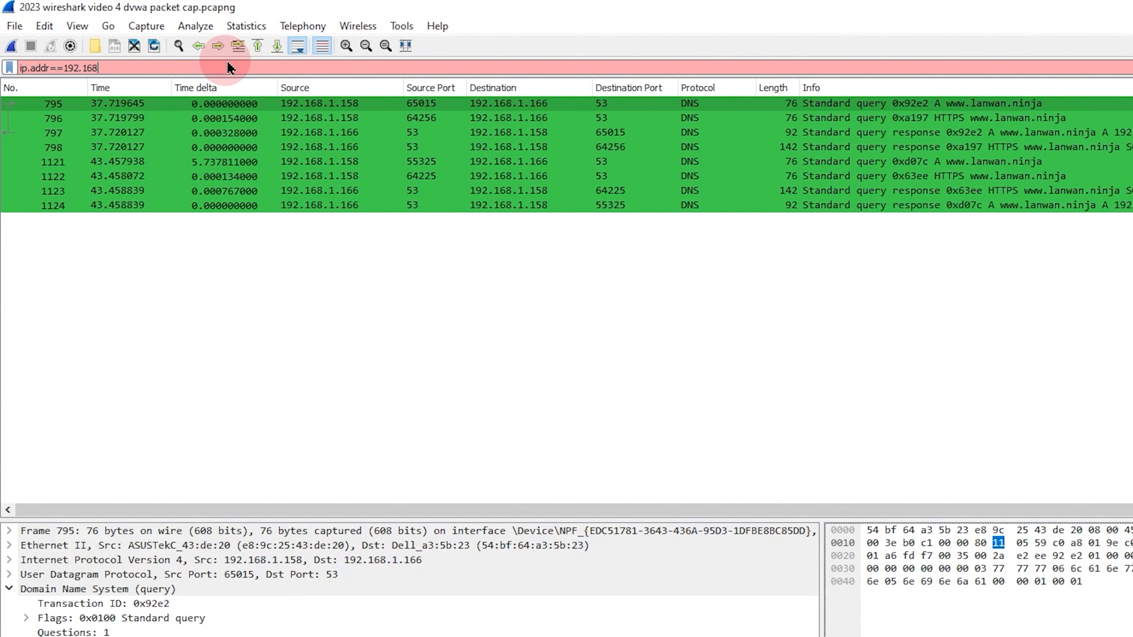
text(.1.15)
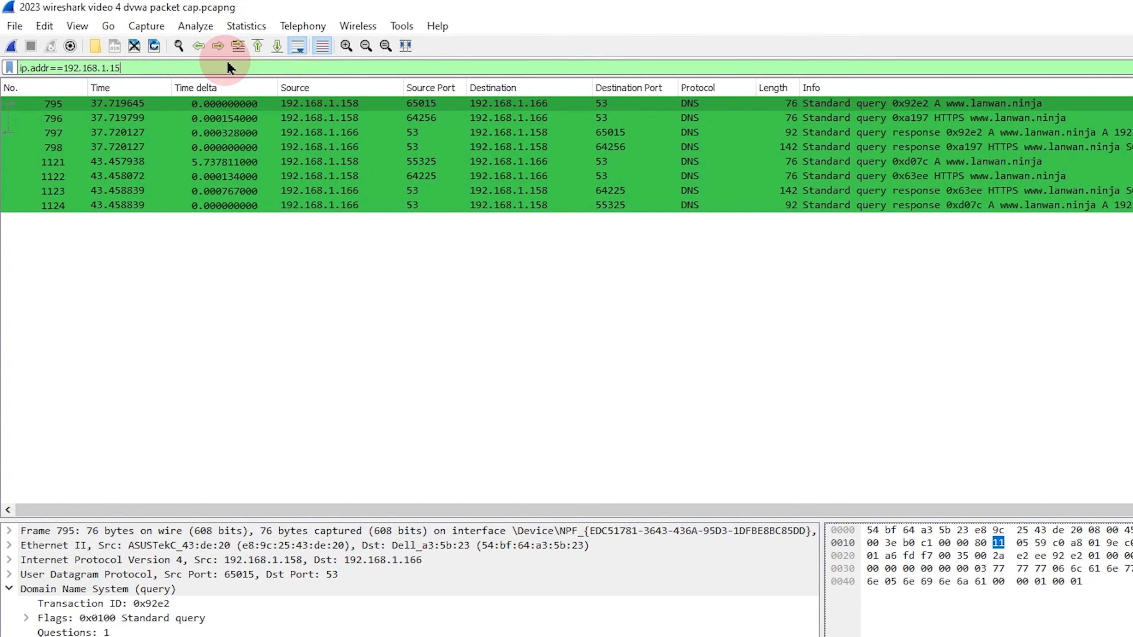
text(8)
text( and)
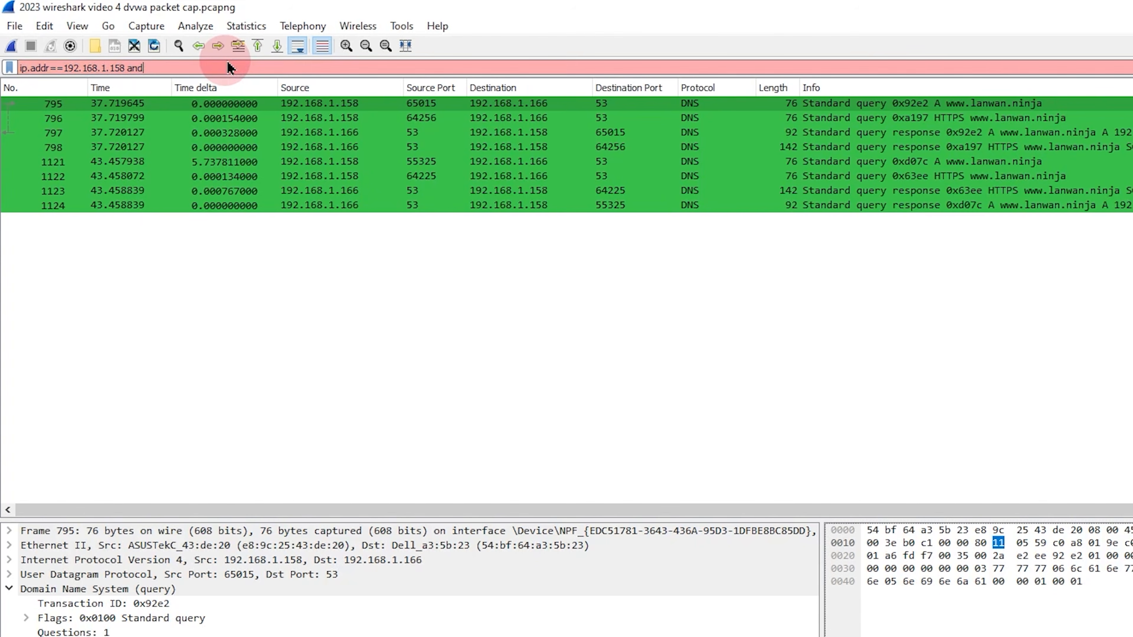
text( ip.addr==192.168.1.166)
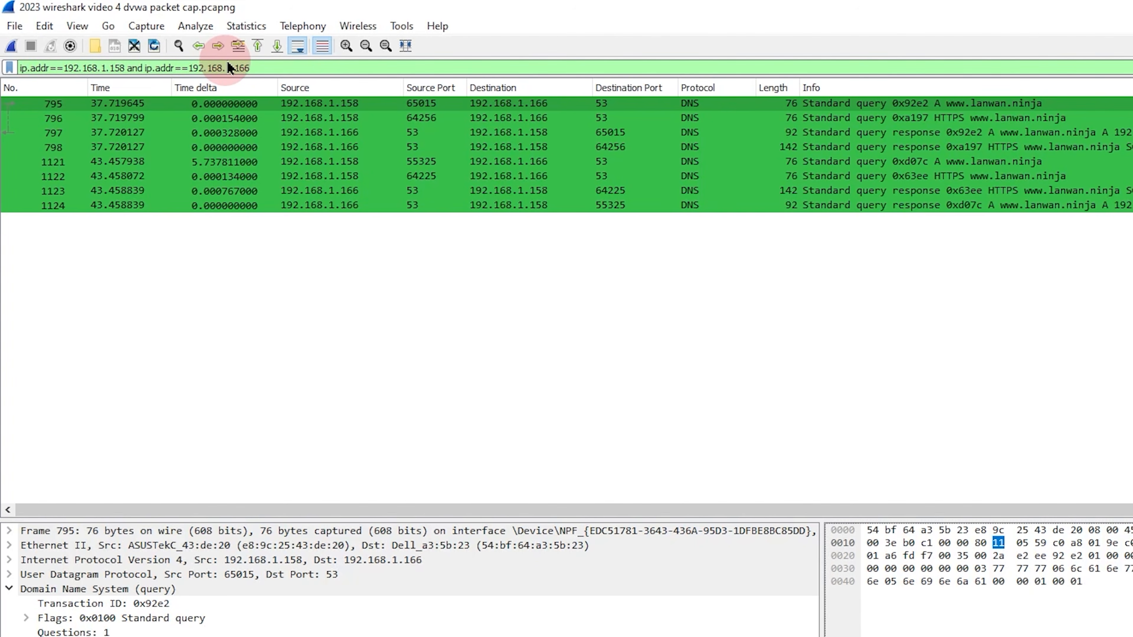
key(Return)
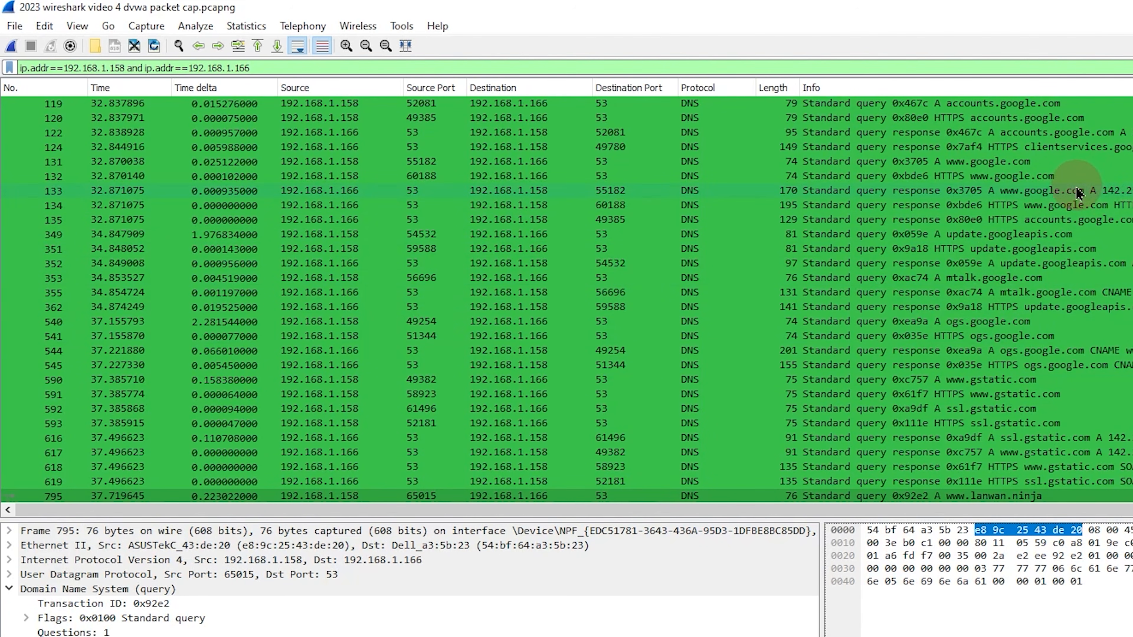
Extend the two-host display filter with "and !dns" to exclude DNS traffic, and apply it
click(298, 74)
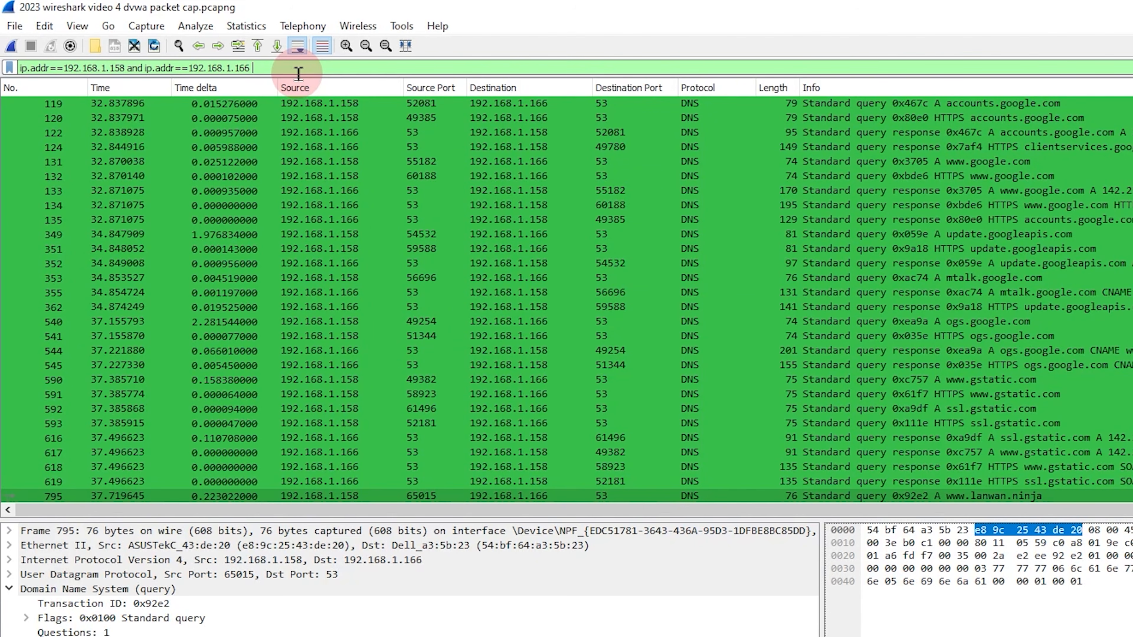
text(and !)
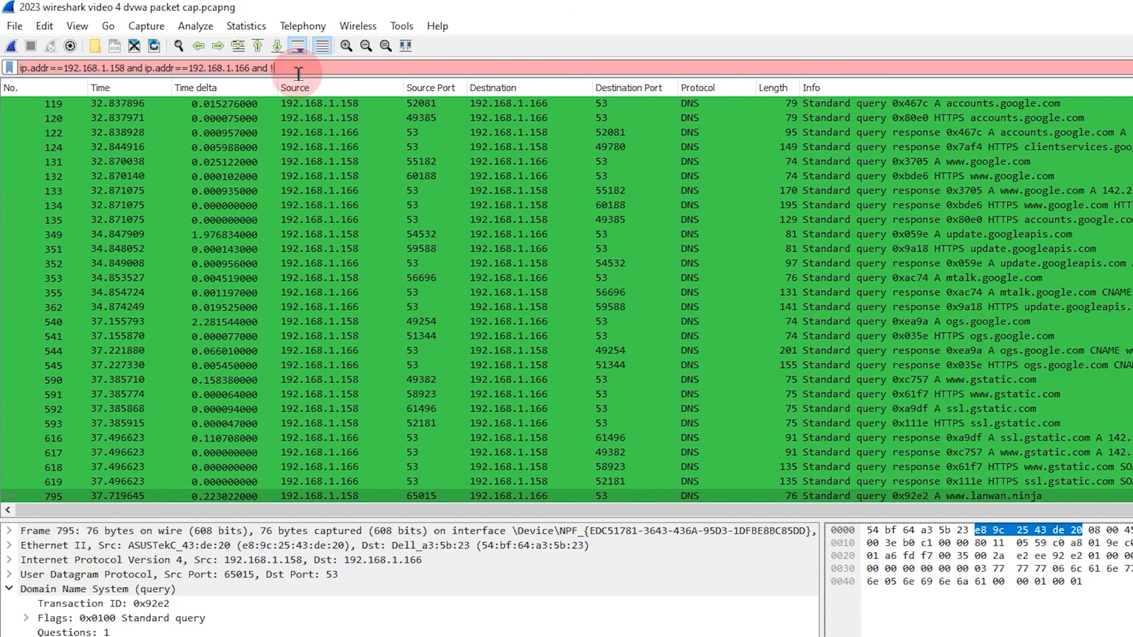
text(dns)
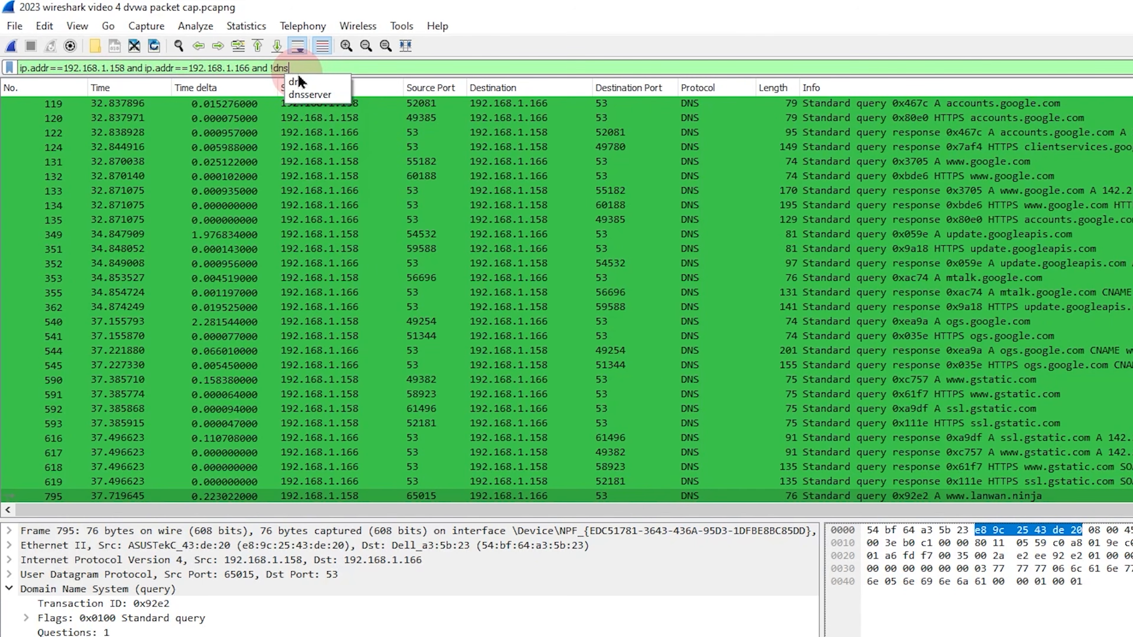
key(Return)
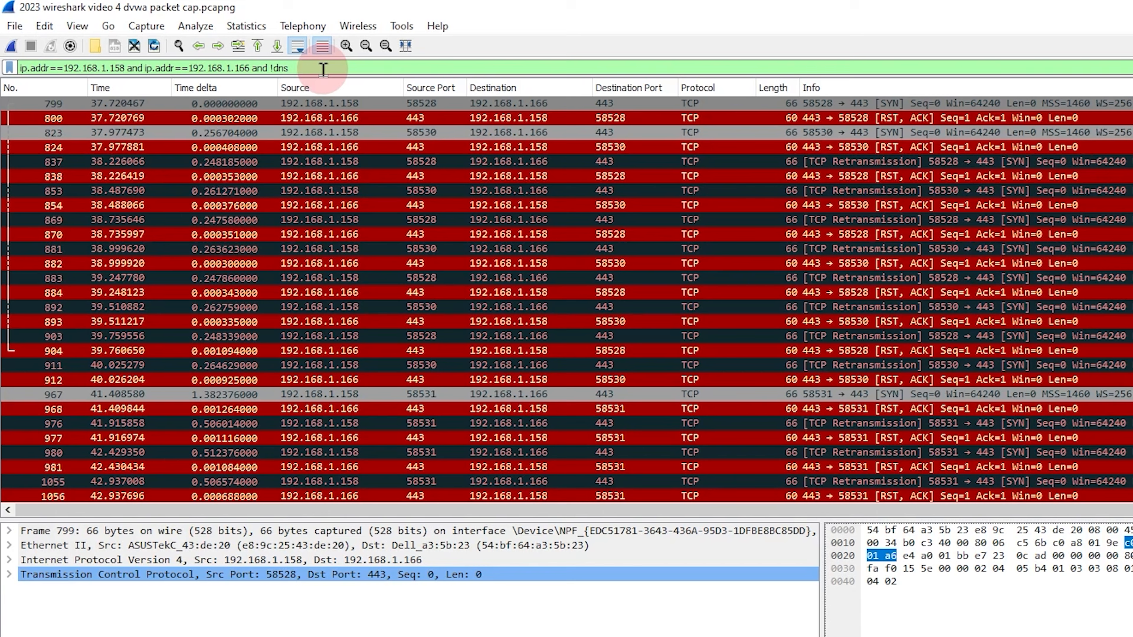
Extend the display filter with "and !tcp.port==443" to exclude port 443 traffic, and apply it
click(323, 69)
text(and )
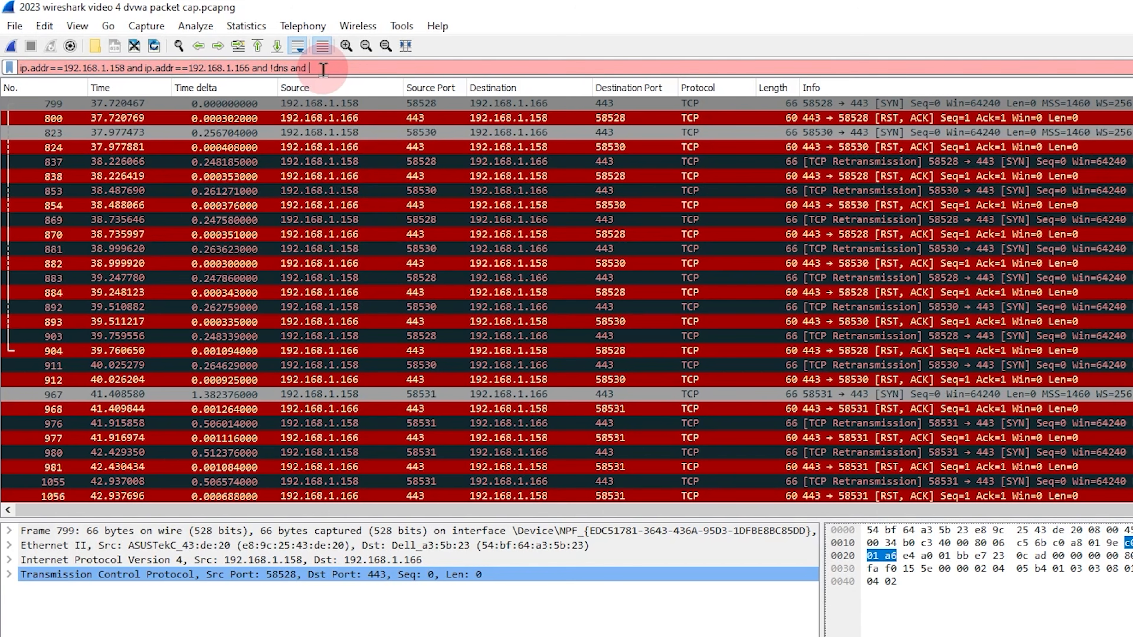
text(!tcp.)
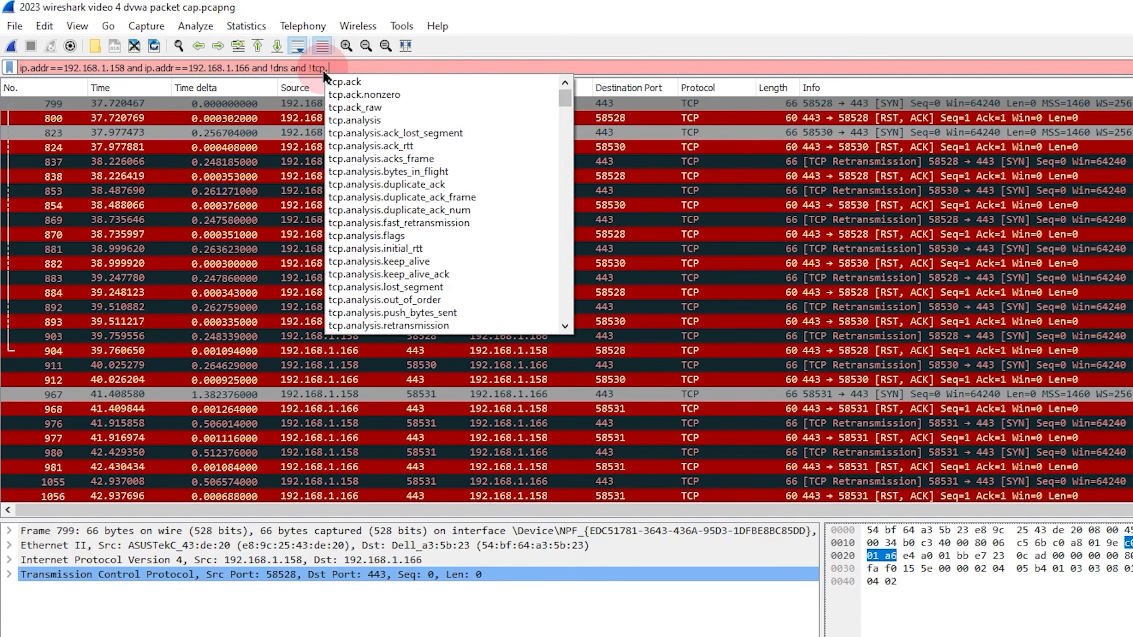
text(port==443)
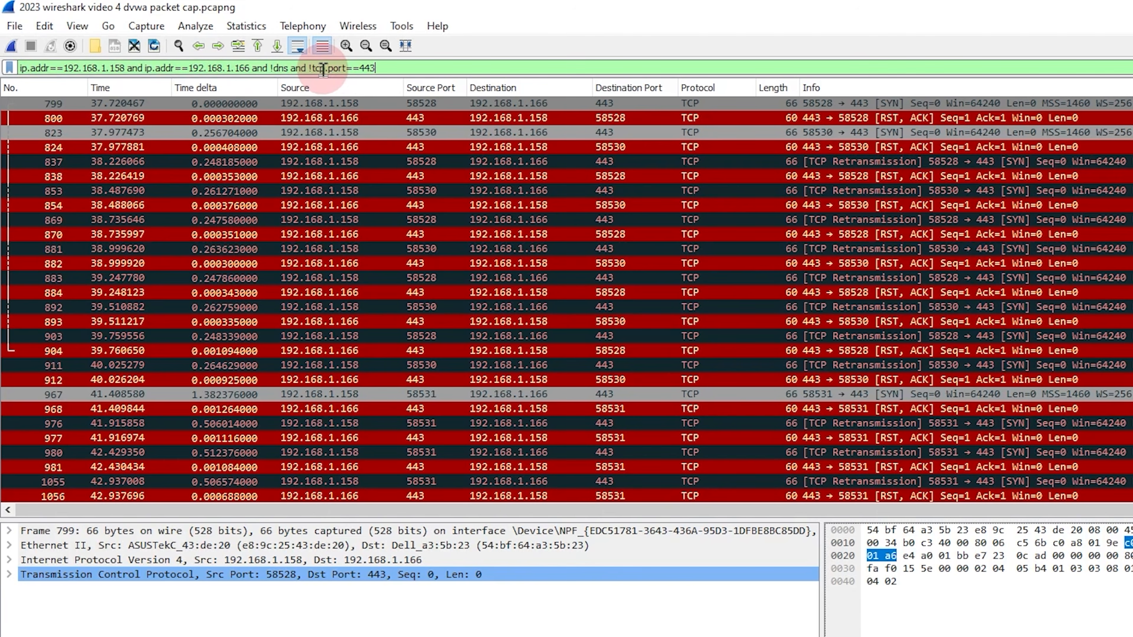
key(Return)
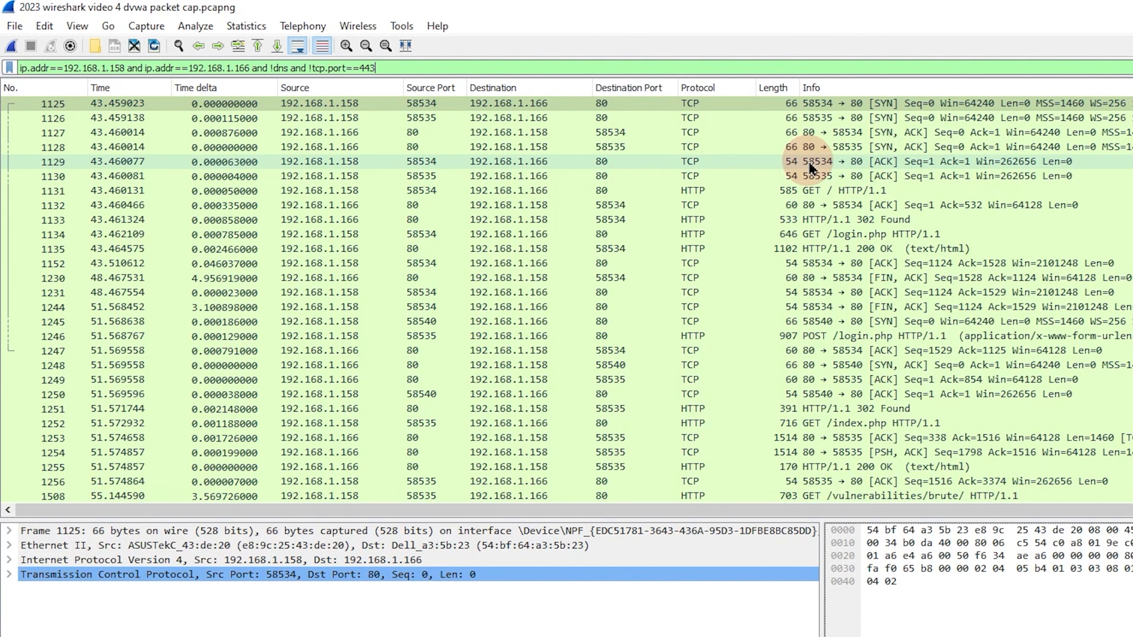
Add the packet comment "3 way handshake" to the first SYN packet, number 1125
right_click(840, 110)
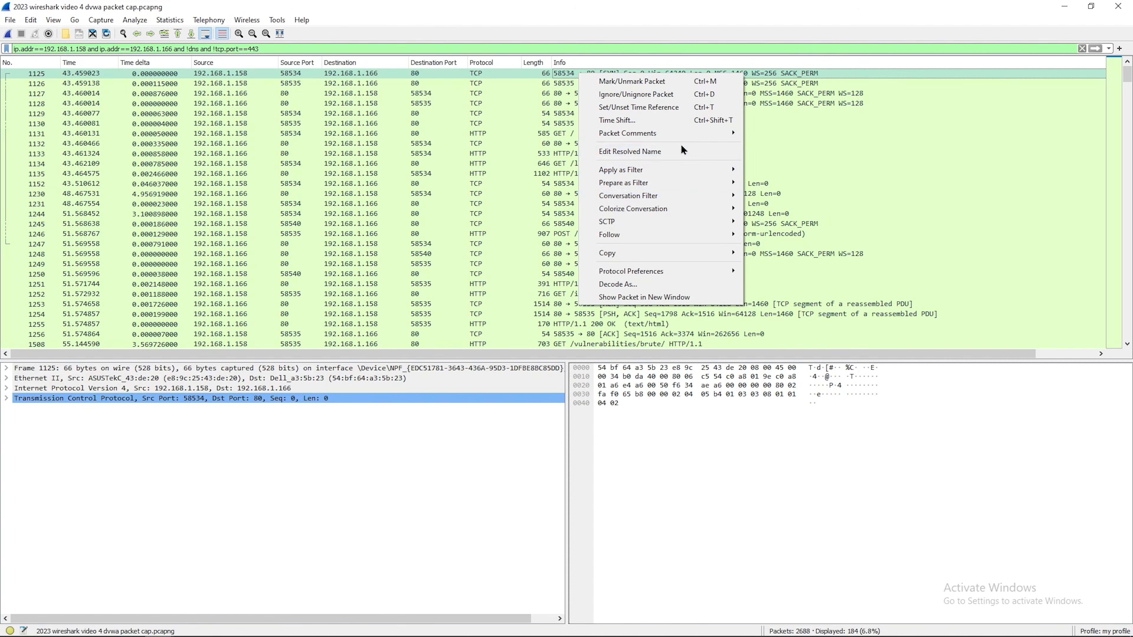
mouse_move(986, 194)
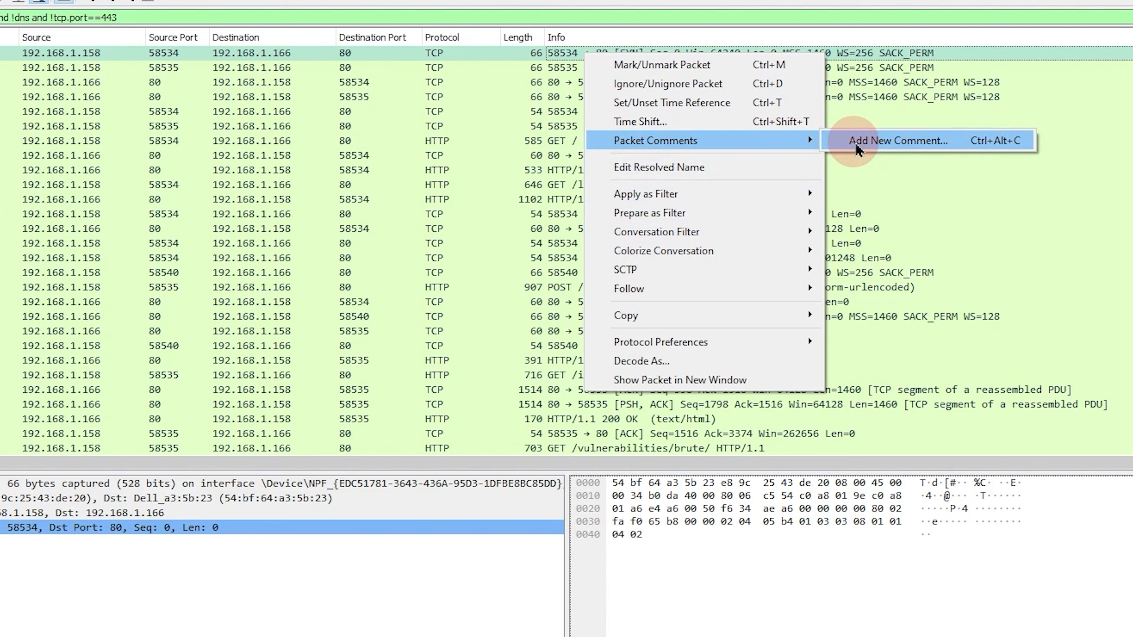
click(765, 134)
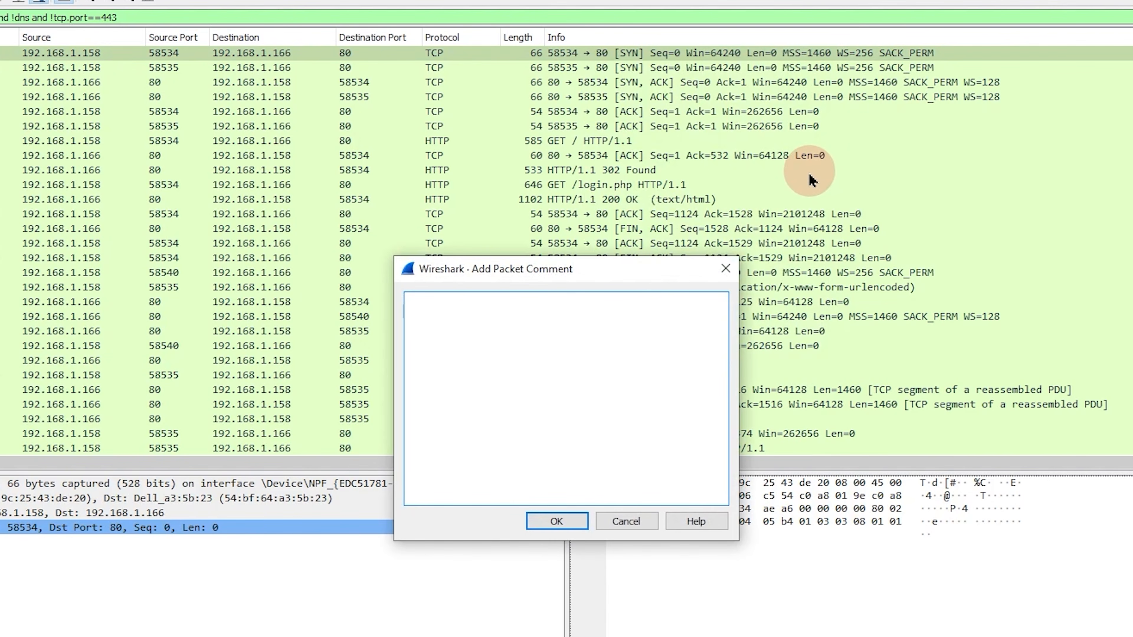
text(3 way handshake)
click(556, 521)
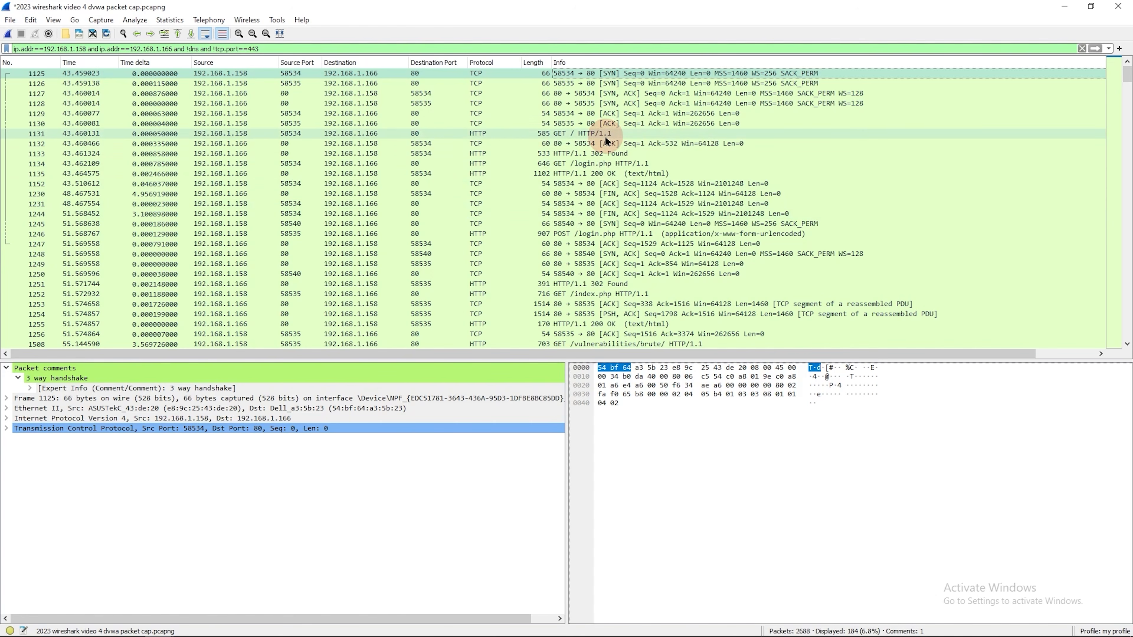
Add the packet comment field as a widened column in the packet list, and mark packet 1125
right_click(56, 380)
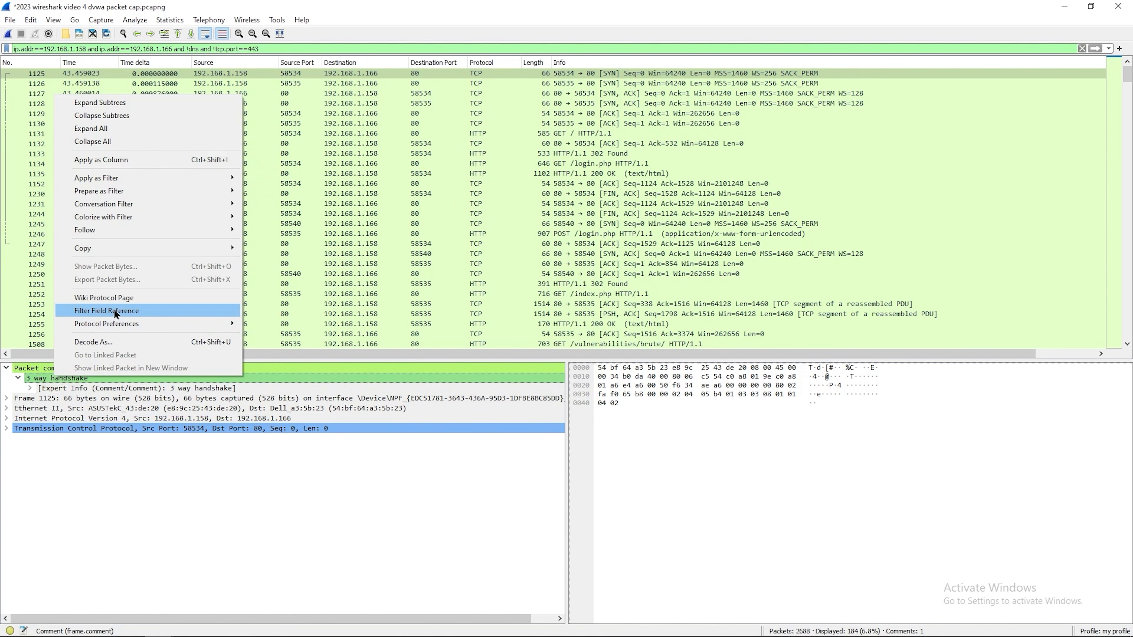
click(156, 160)
drag(607, 62, 648, 62)
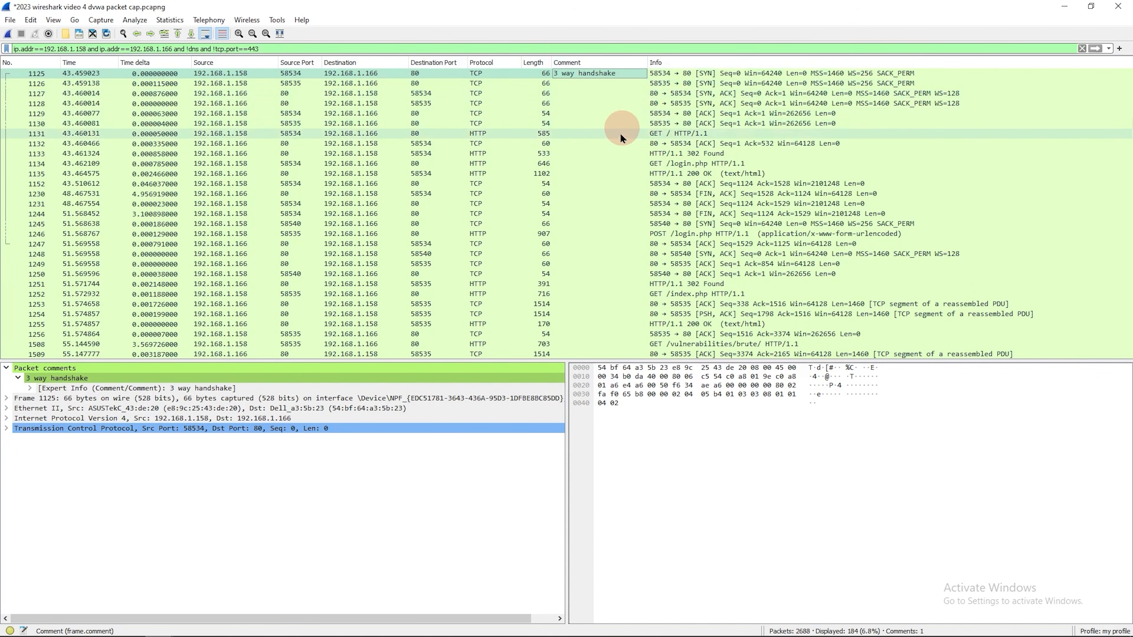
right_click(691, 76)
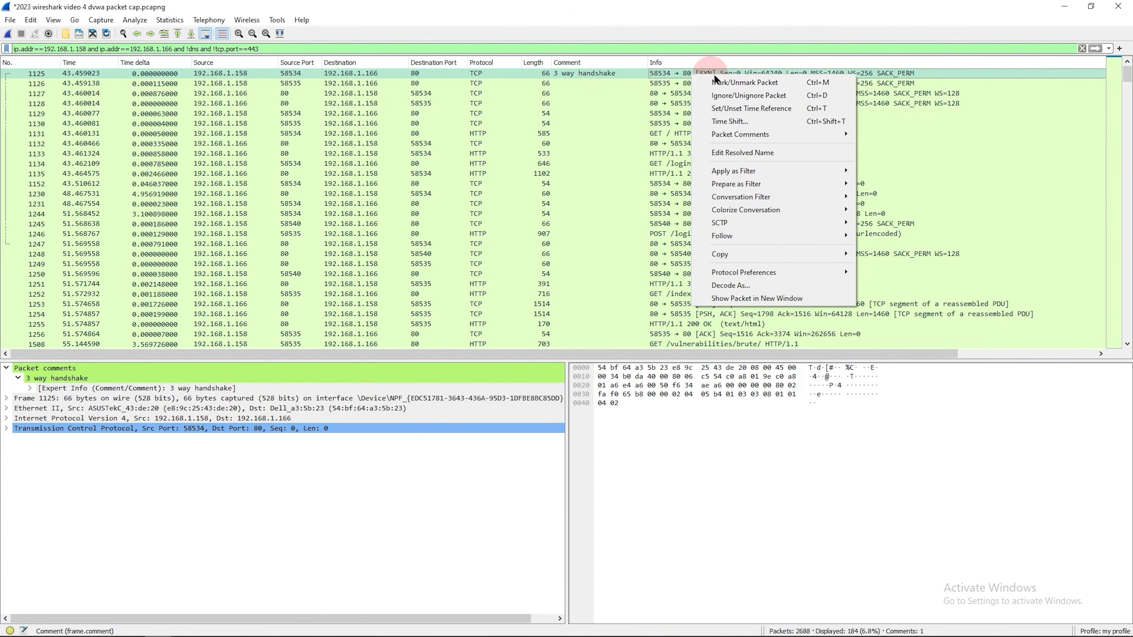
click(731, 83)
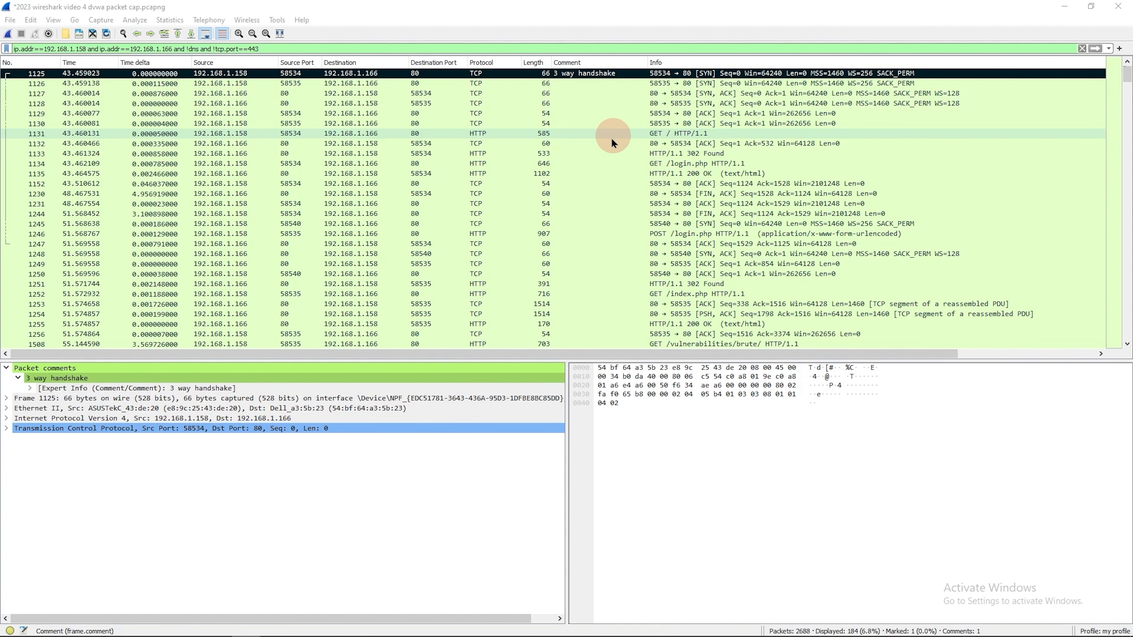
Examine the GET / request in packet 1131 and the Set-Cookie header of its 302 Found response in packet 1133
click(620, 134)
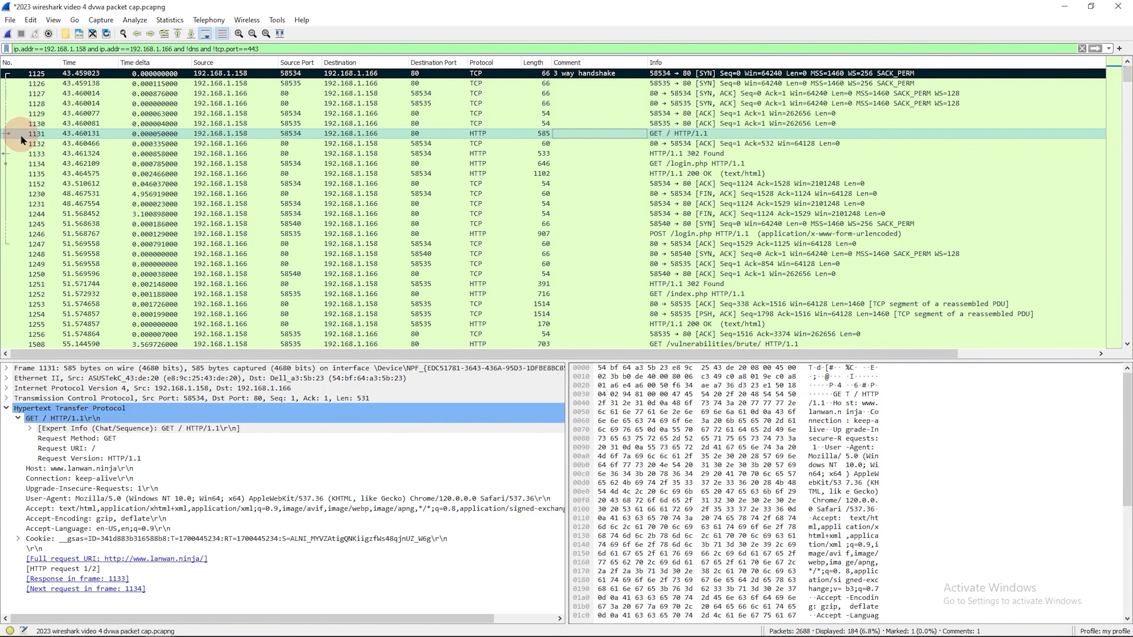
click(13, 154)
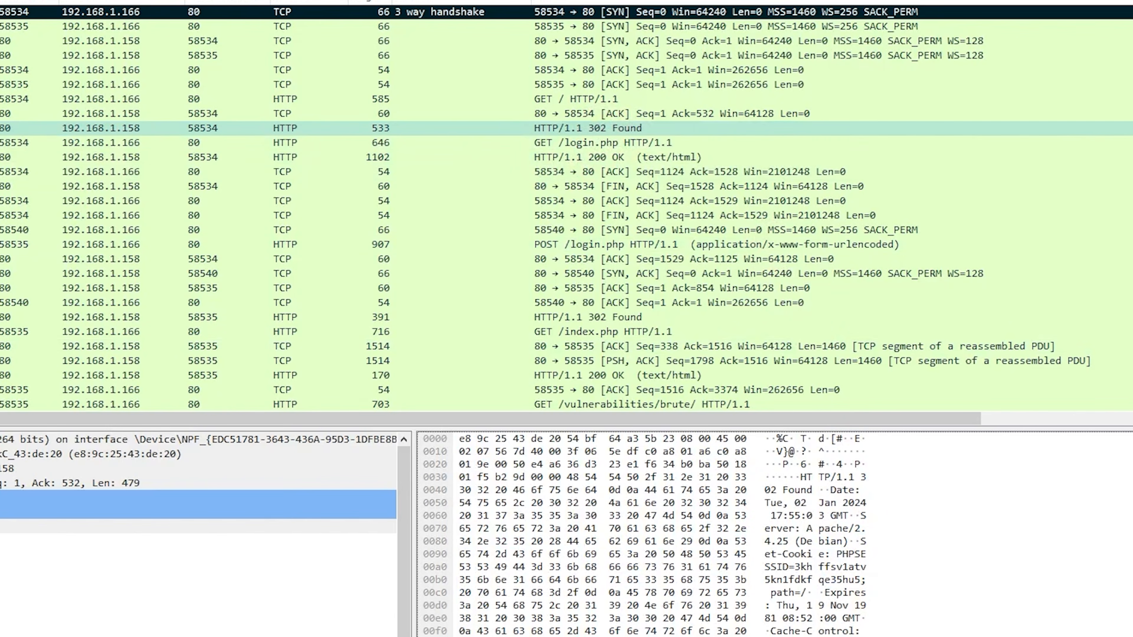
click(282, 530)
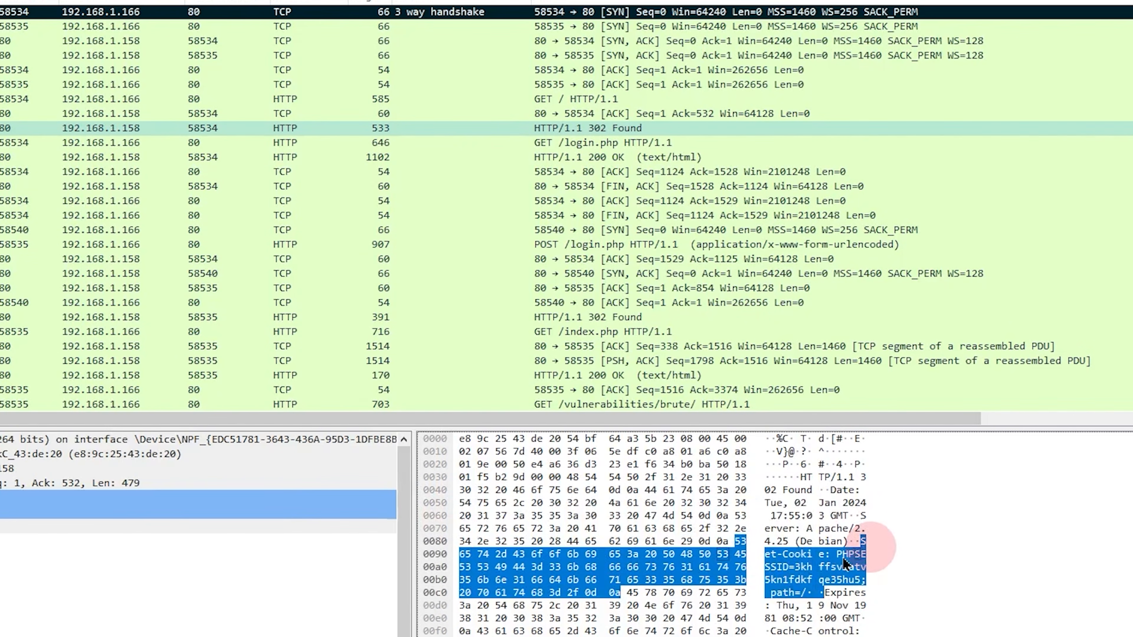
Add the packet comment "login request" to the GET /login.php packet
click(573, 146)
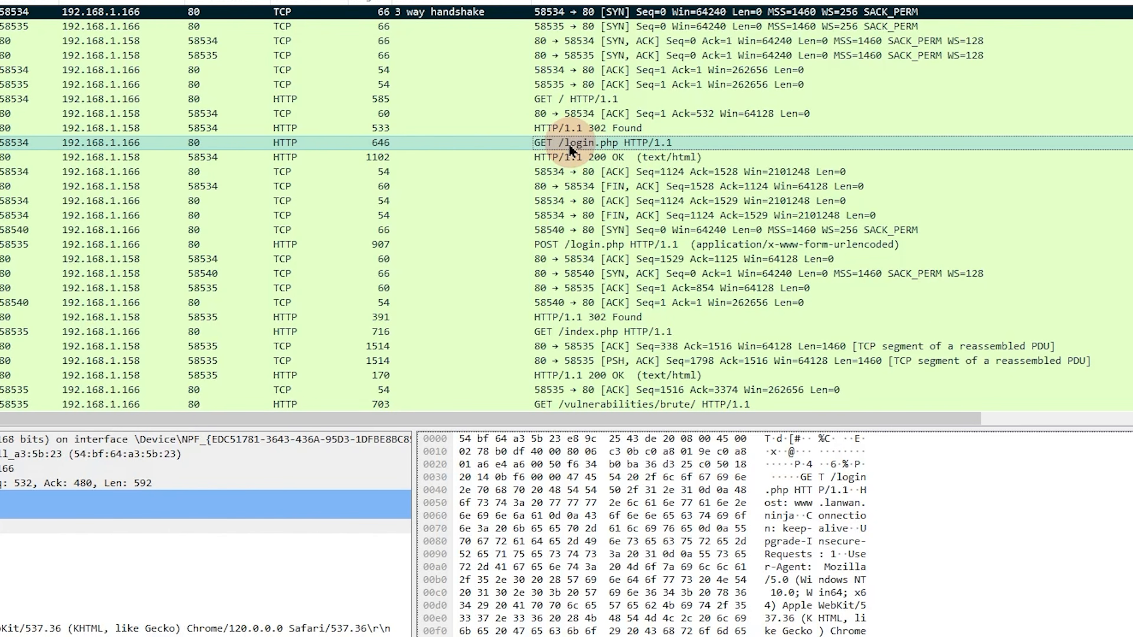
right_click(486, 144)
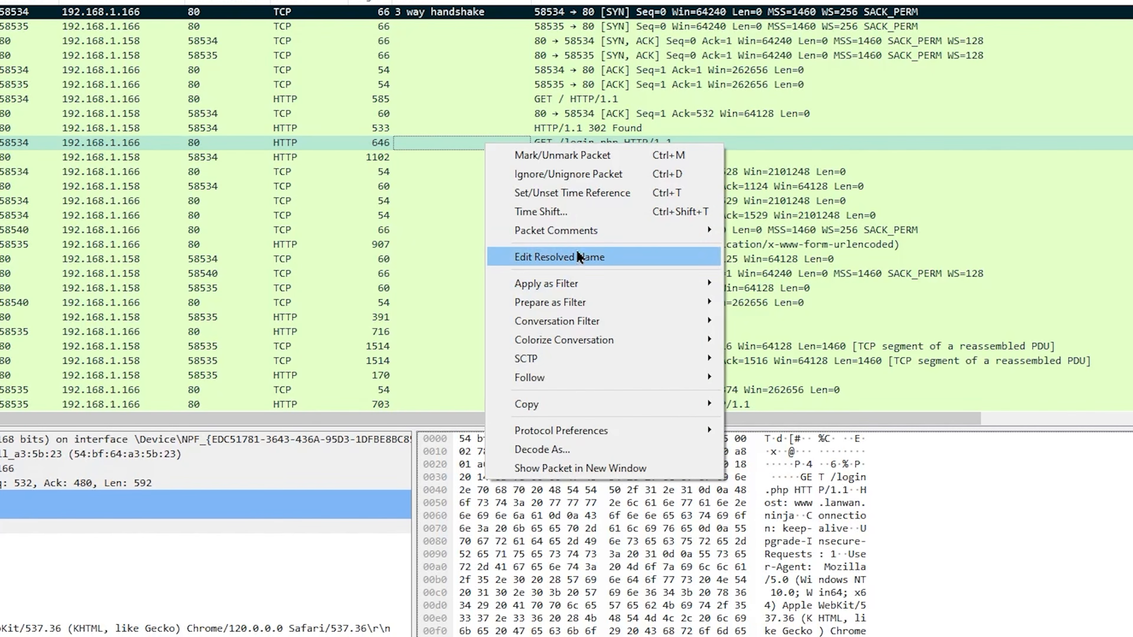
mouse_move(593, 234)
click(785, 230)
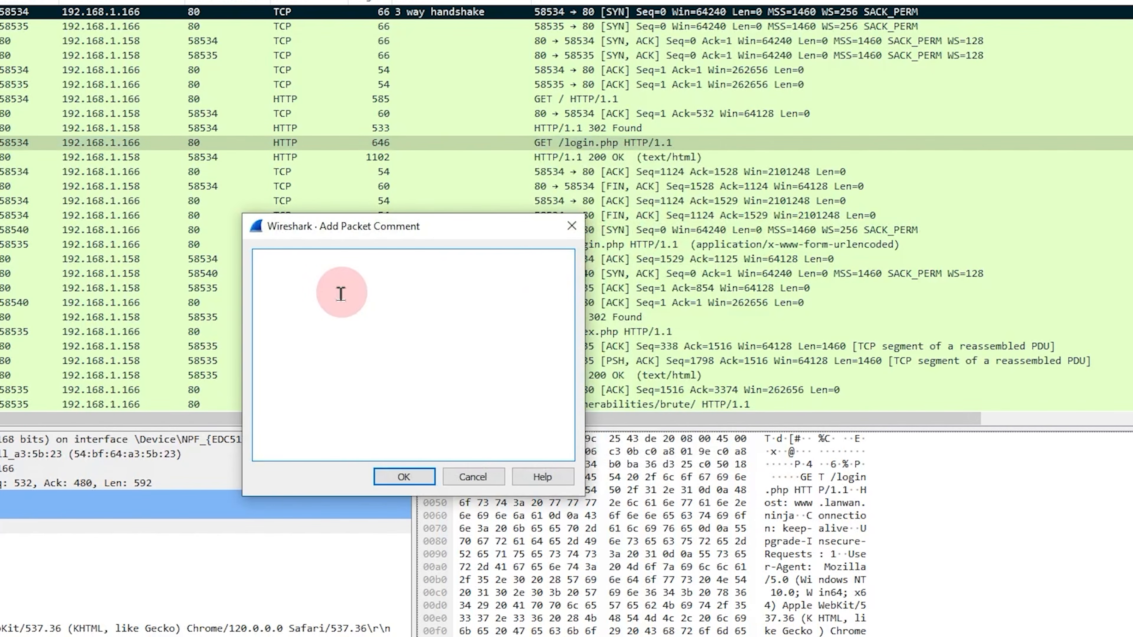
text(login request)
click(404, 476)
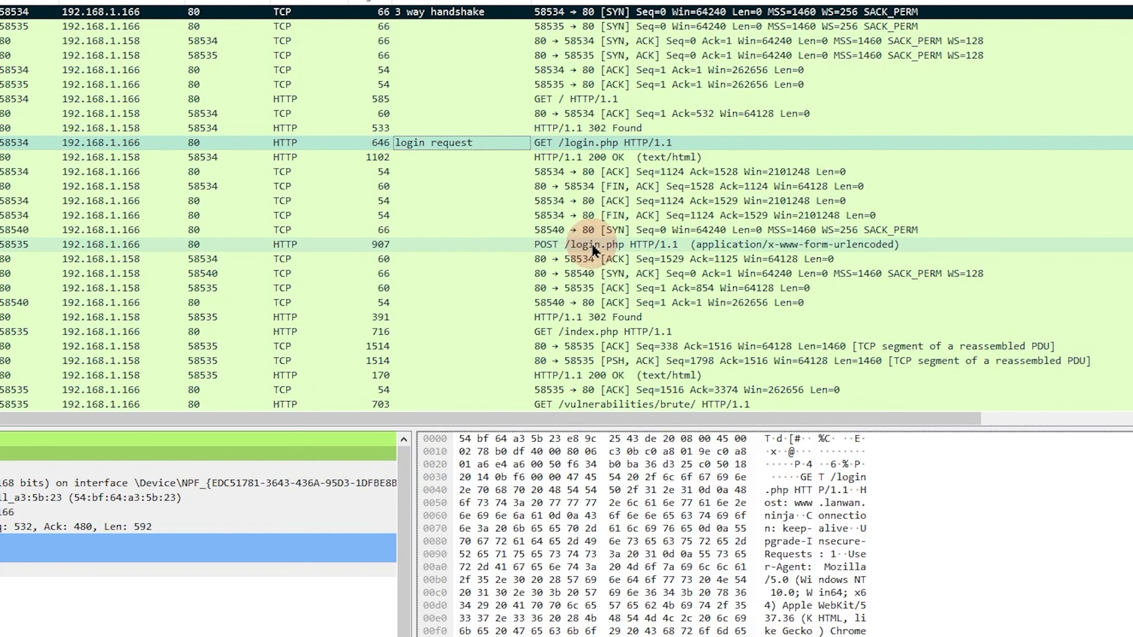
Examine the username and password form items submitted in the POST /login.php packet
click(522, 246)
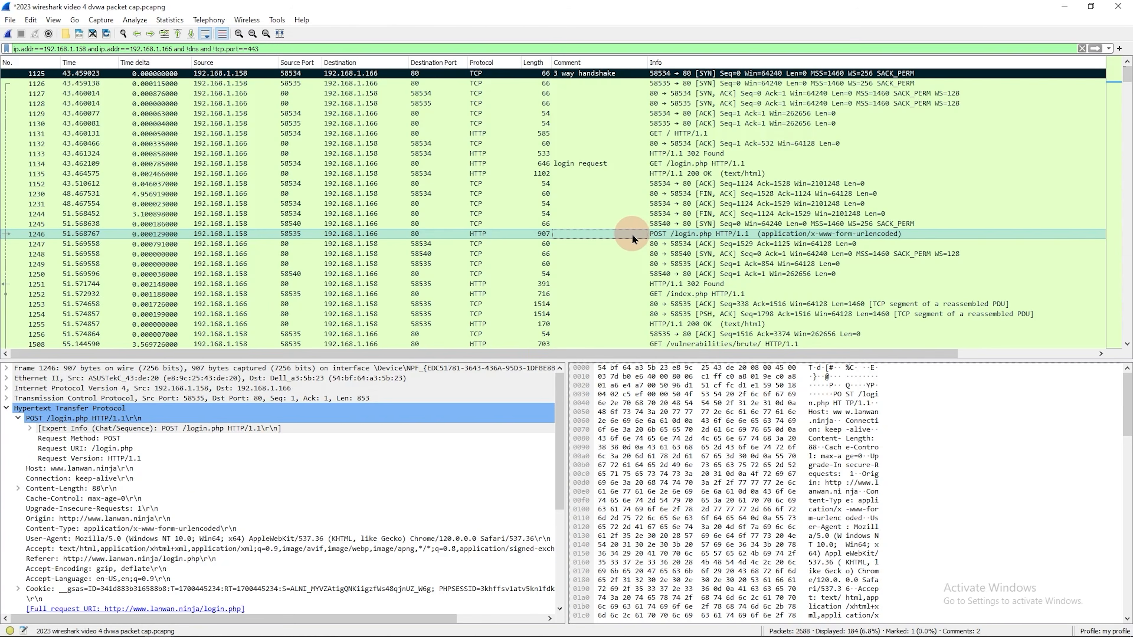
scroll(391, 292, down, 5)
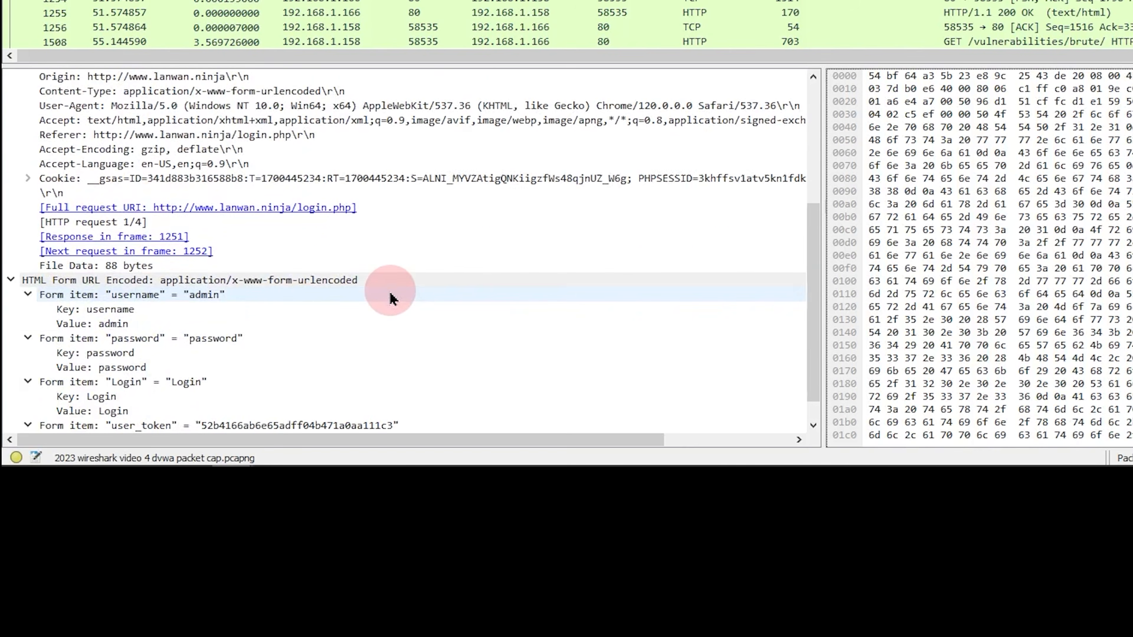
scroll(390, 298, down, 1)
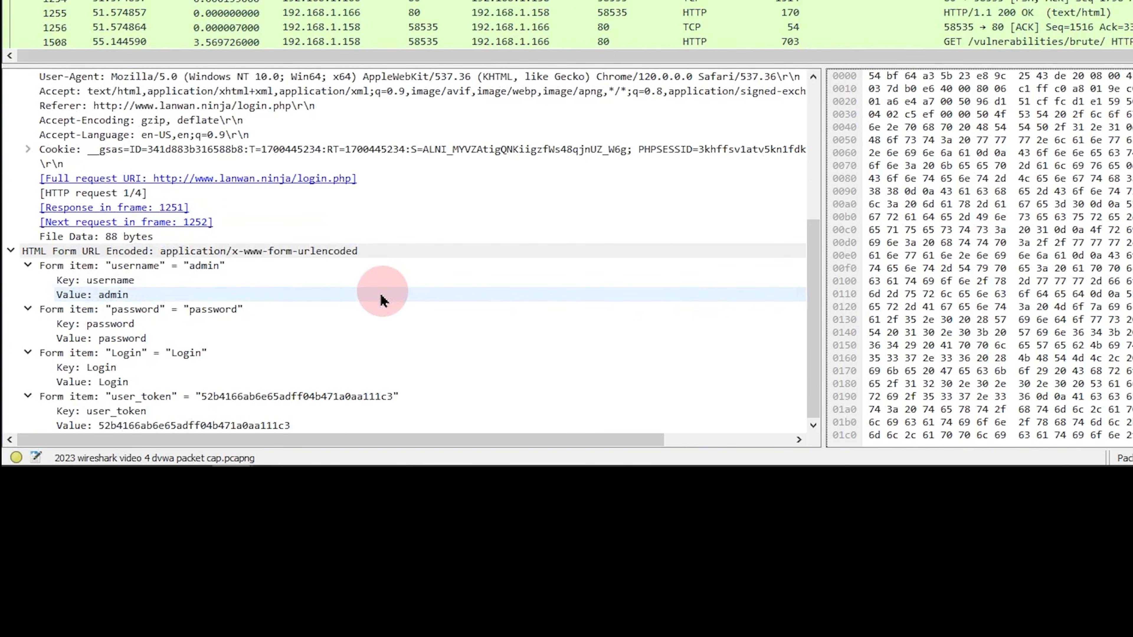
click(154, 281)
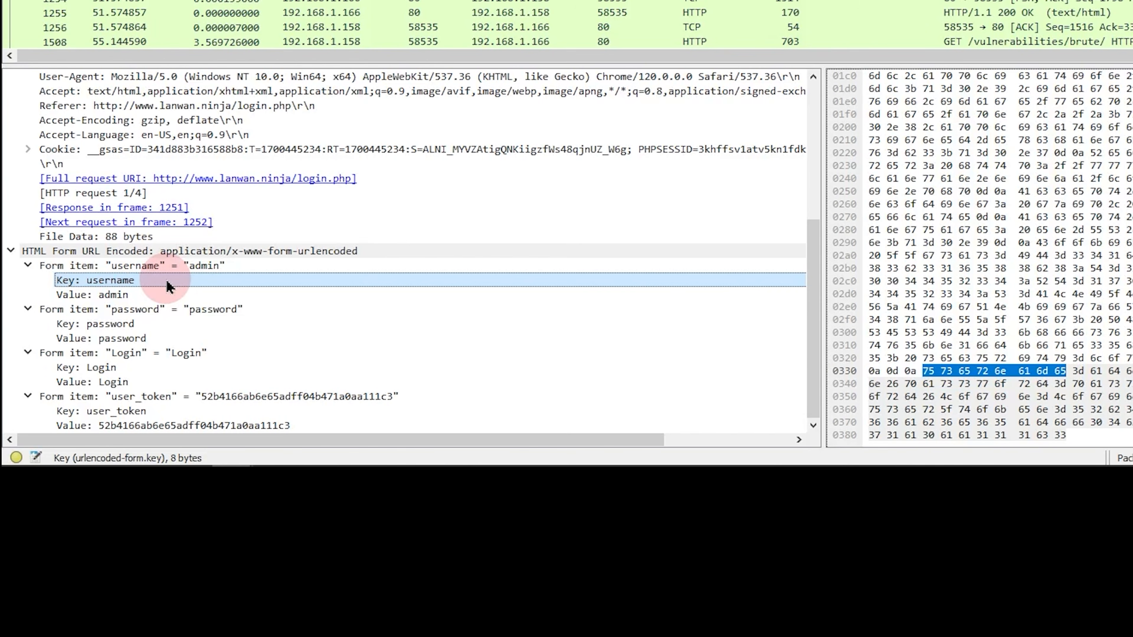
click(169, 295)
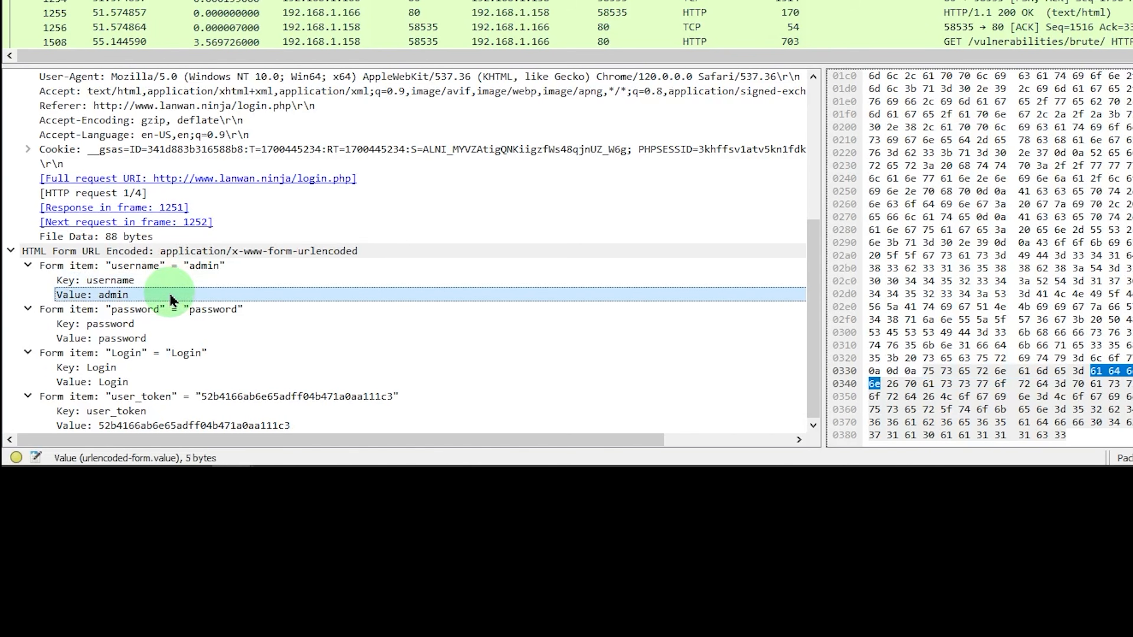
click(187, 324)
click(195, 341)
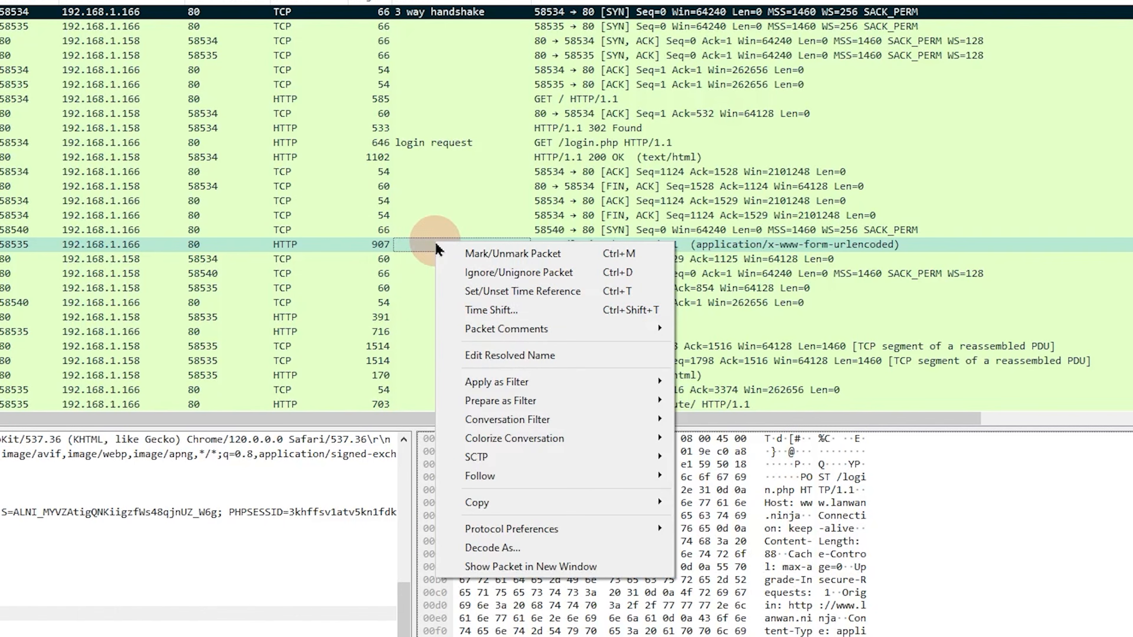
Add the packet comment "app creds sent cleartext" to the POST /login.php packet
mouse_move(509, 340)
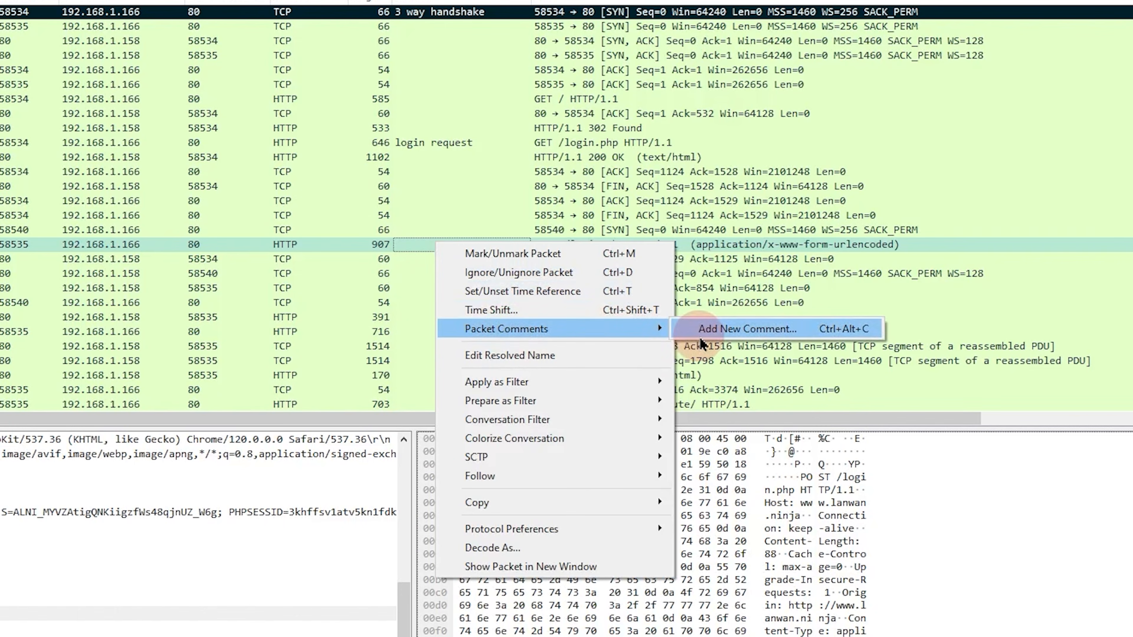
click(747, 329)
text(app creds sent cleartext)
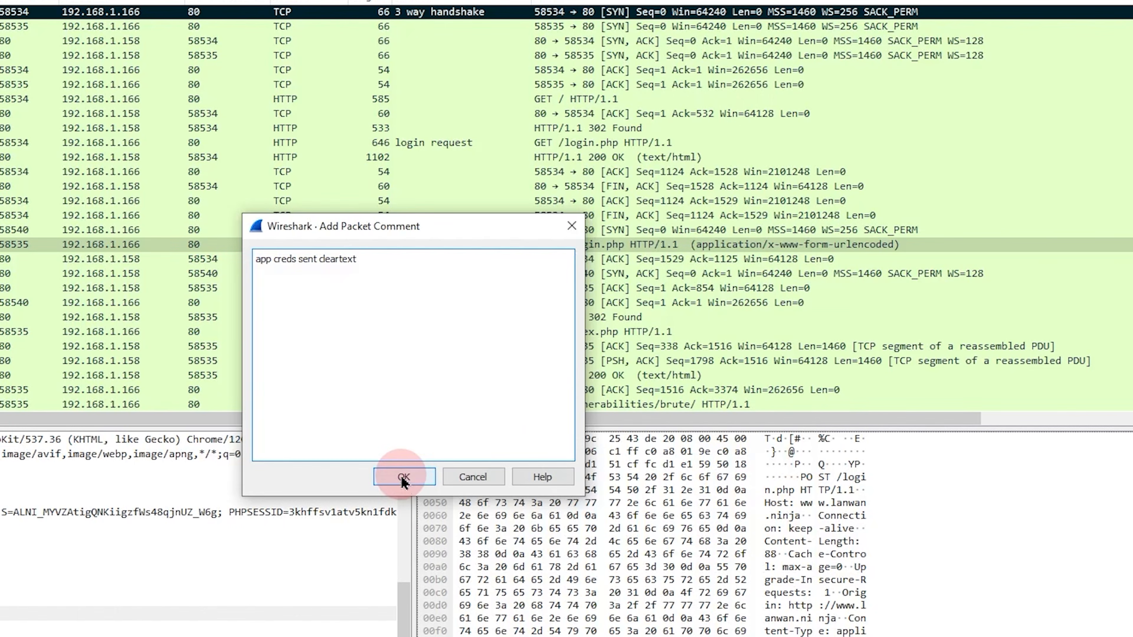
click(405, 544)
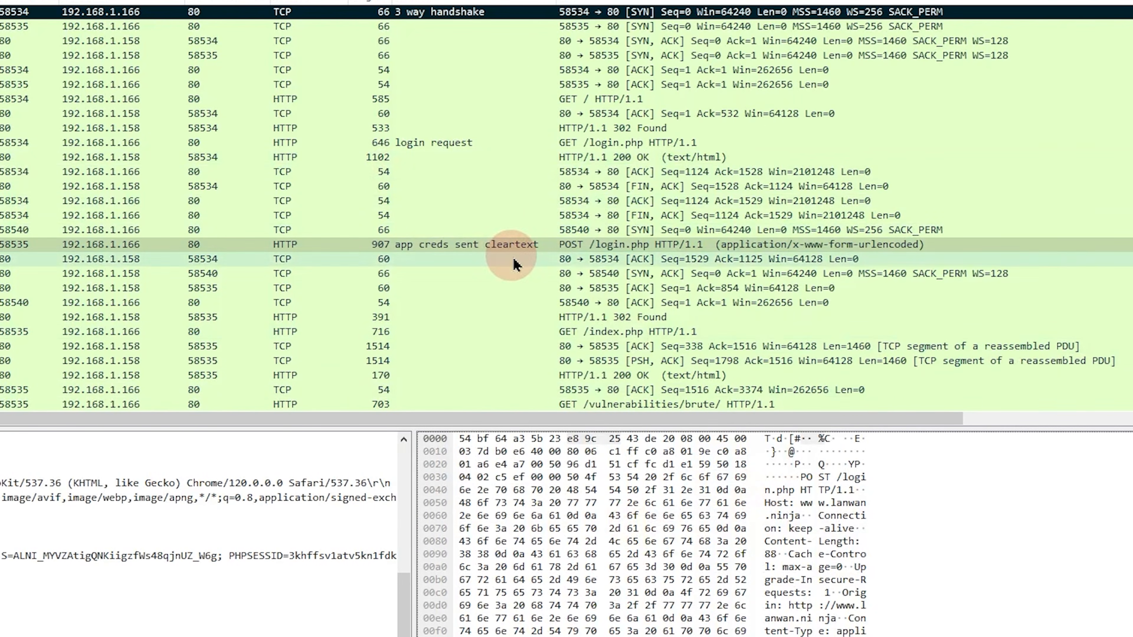
Look through the GET /index.php and GET /vulnerabilities/brute/ requests and their 200 OK responses
click(546, 333)
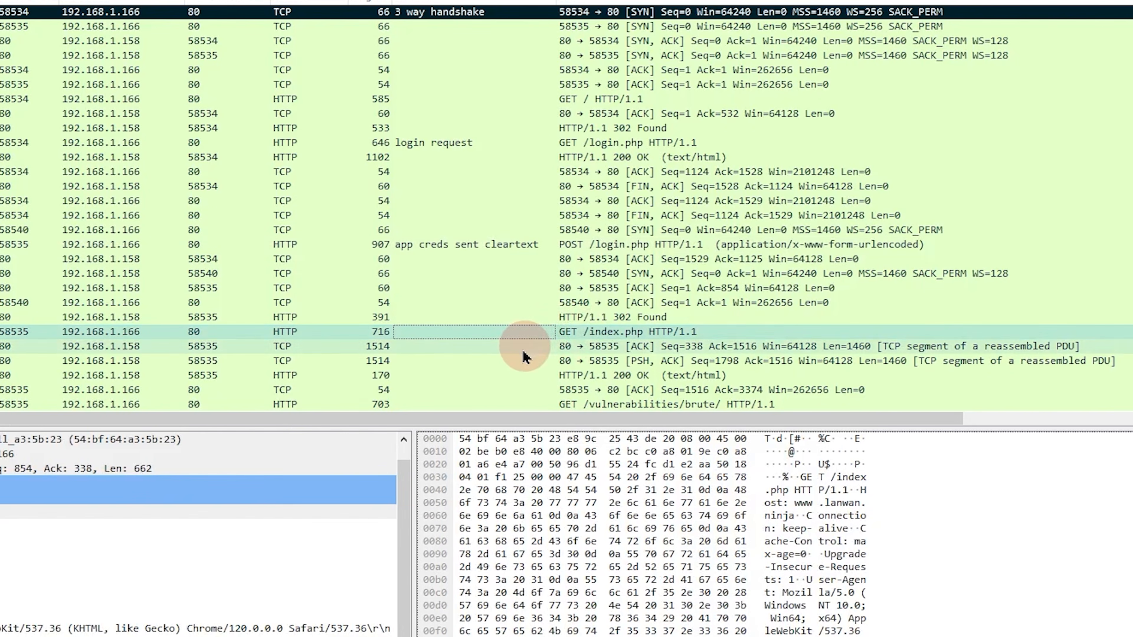
click(510, 376)
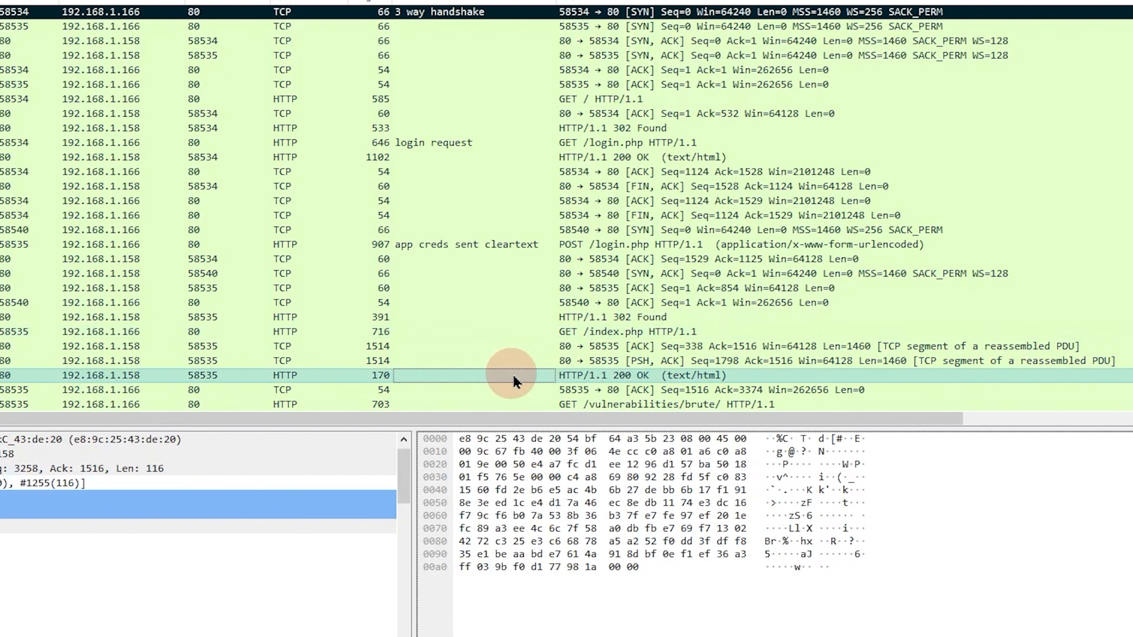
scroll(514, 375, down, 2)
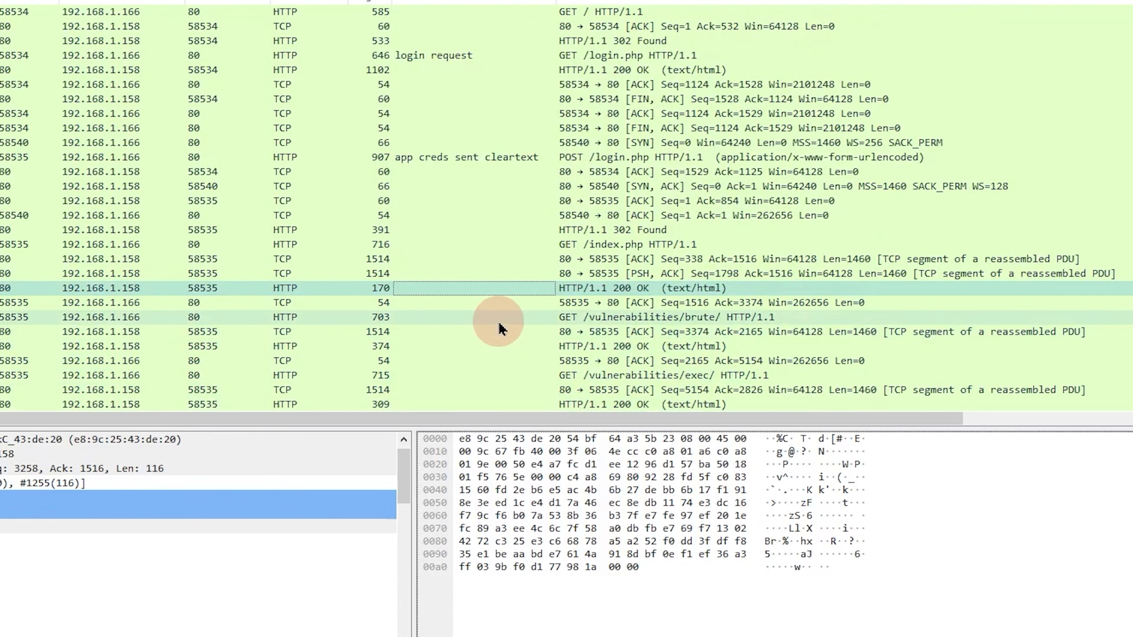
click(497, 319)
click(482, 349)
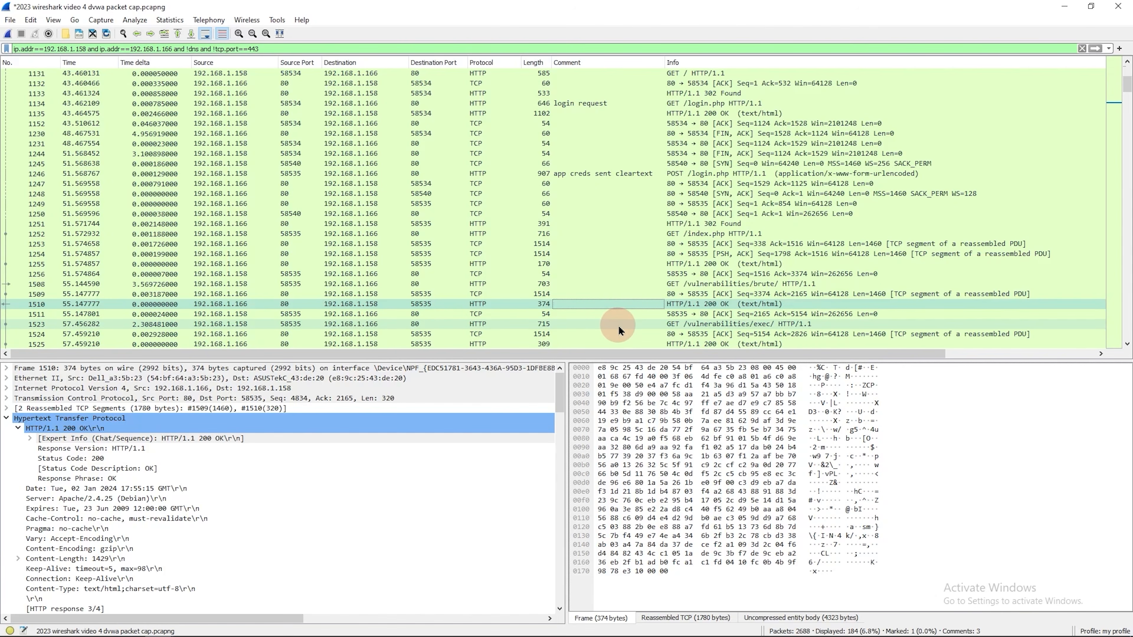
Extend the display filter with "and http.request" to show only HTTP requests, and apply it
click(285, 46)
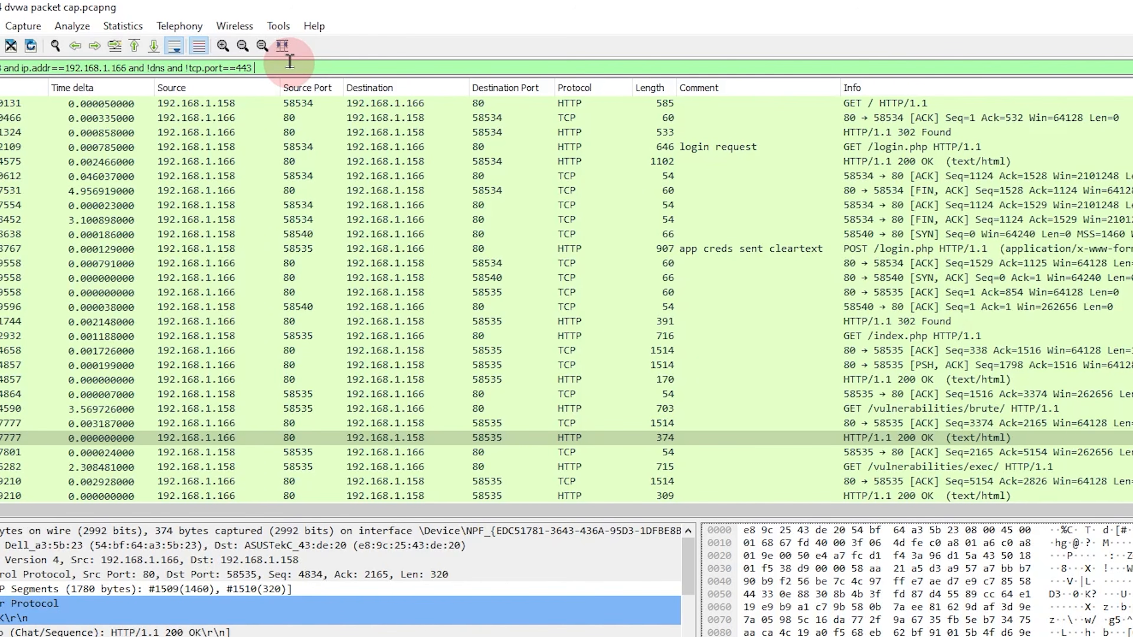
text(and http)
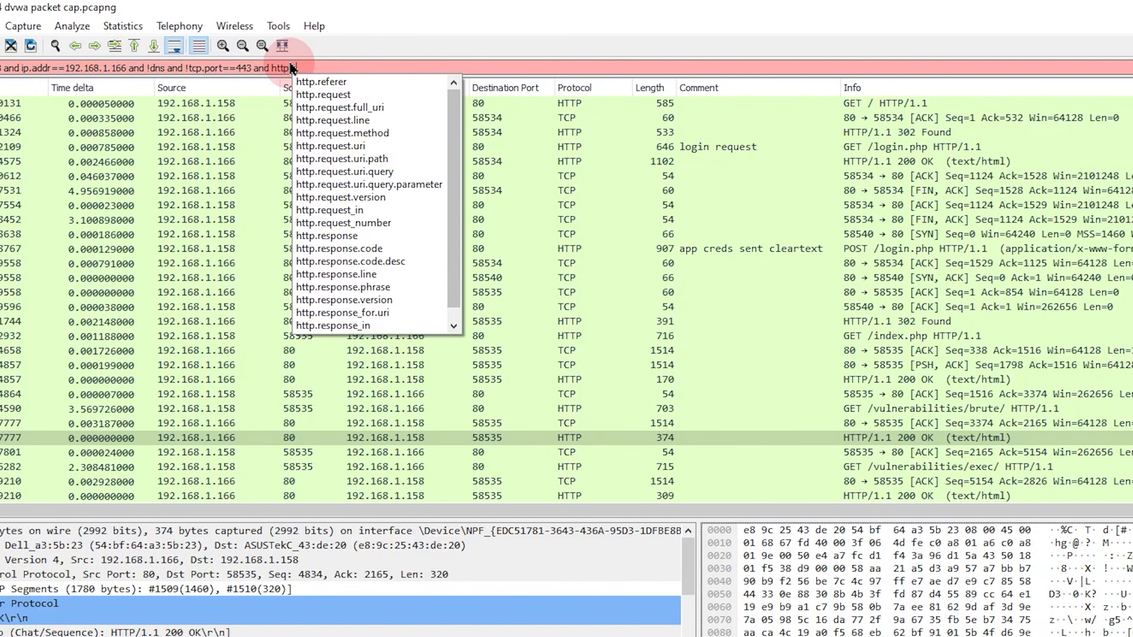
text(.request)
key(Return)
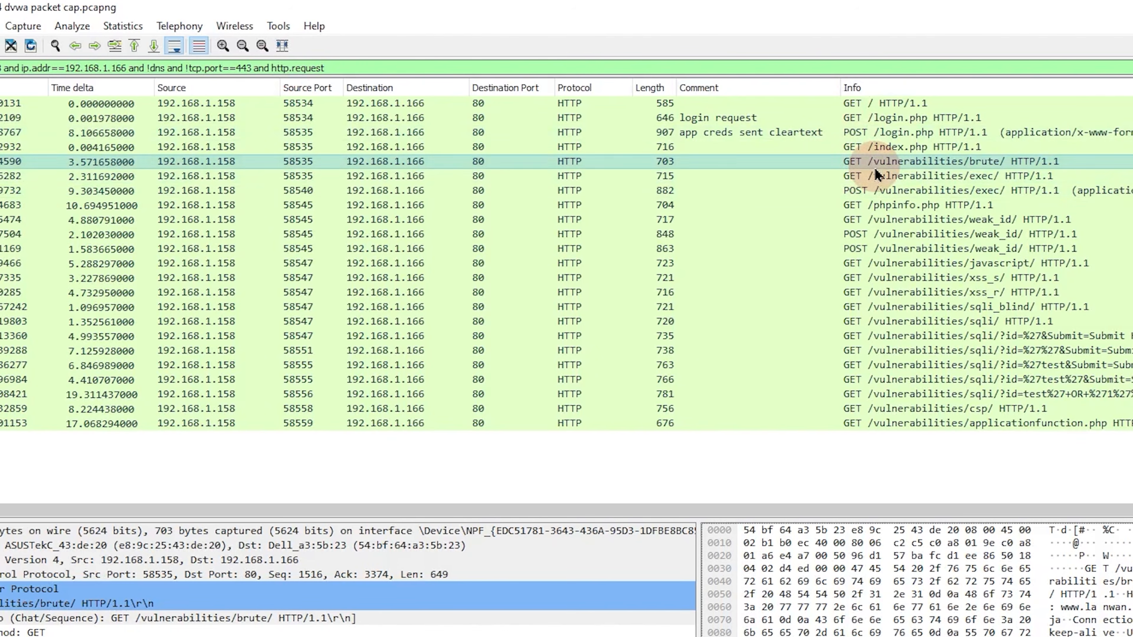
Change the display filter's last condition to "(http.request or http.request_in)" to include the matching responses, and apply it
click(412, 67)
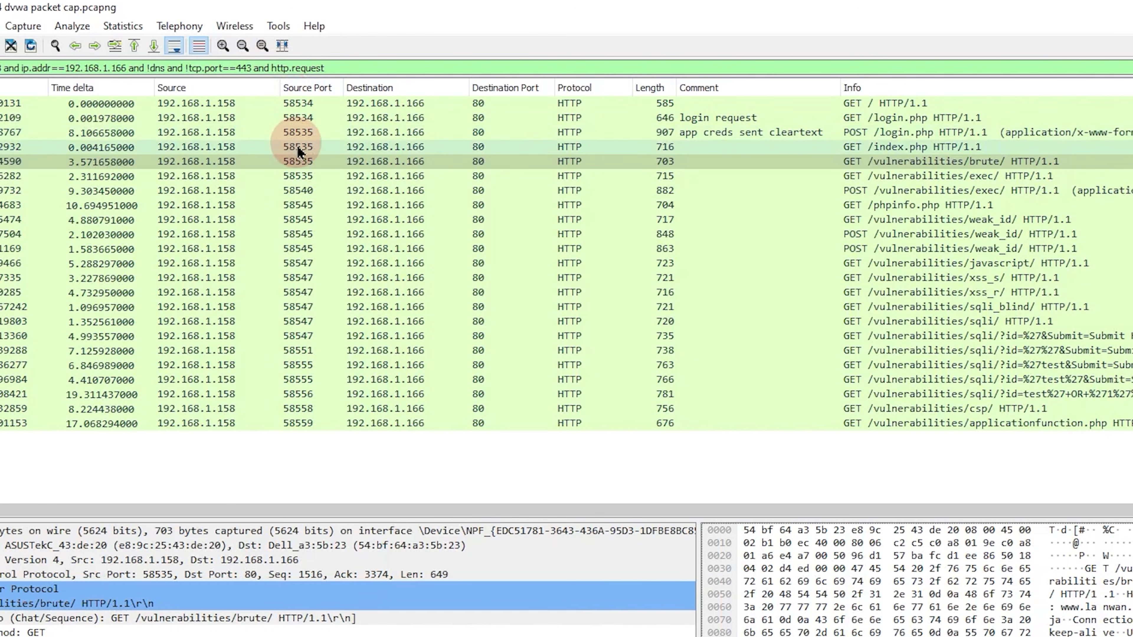
text(()
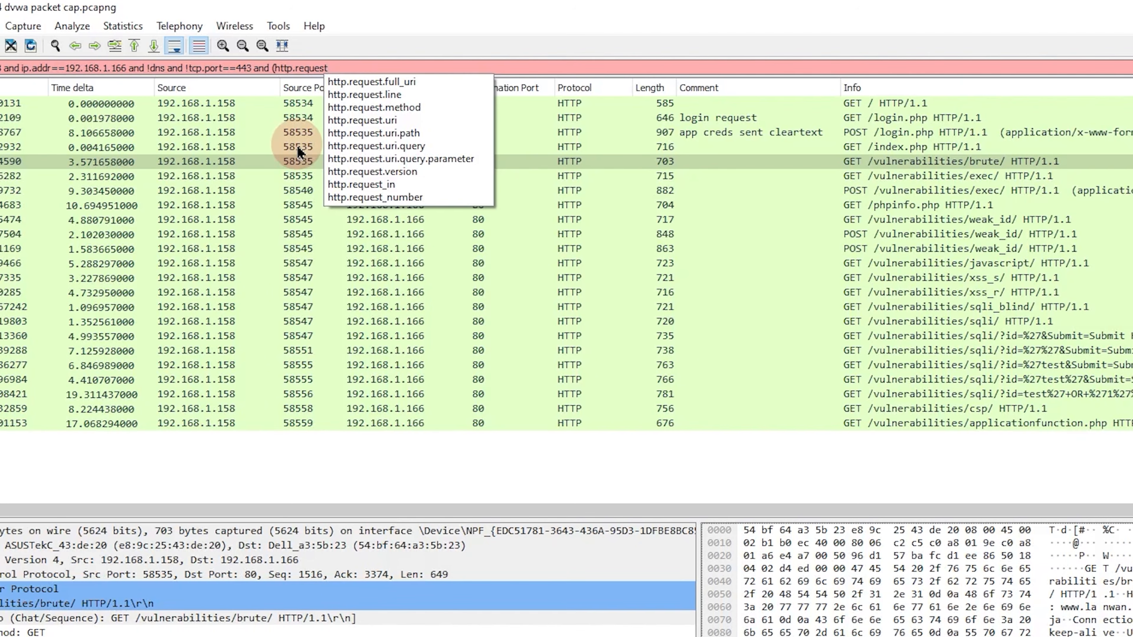
click(436, 71)
text(or )
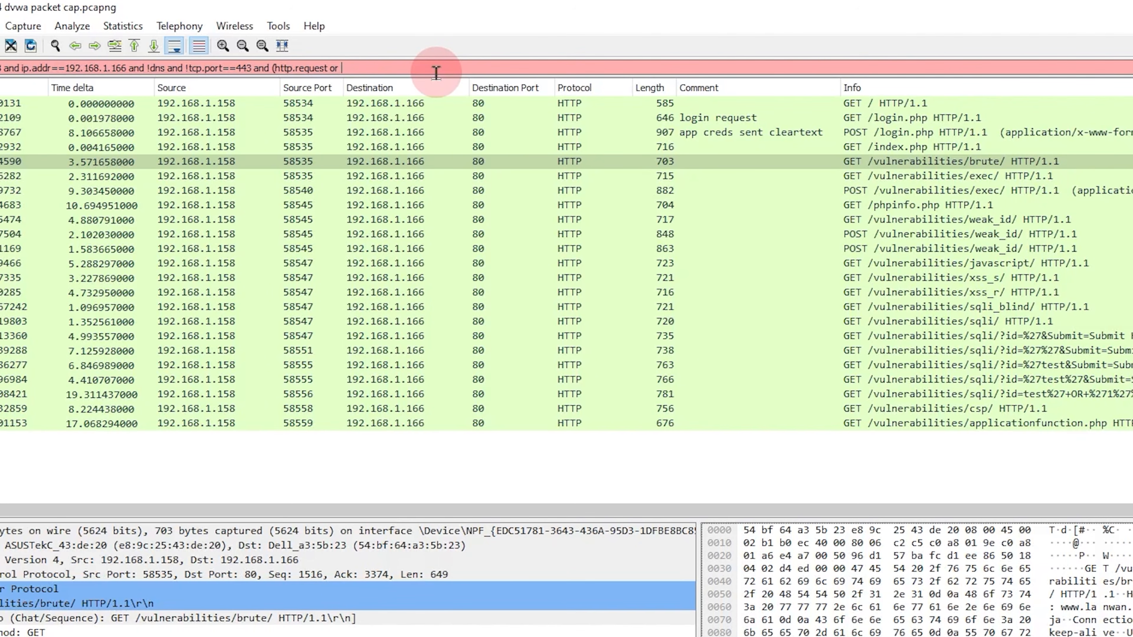
text(http.req)
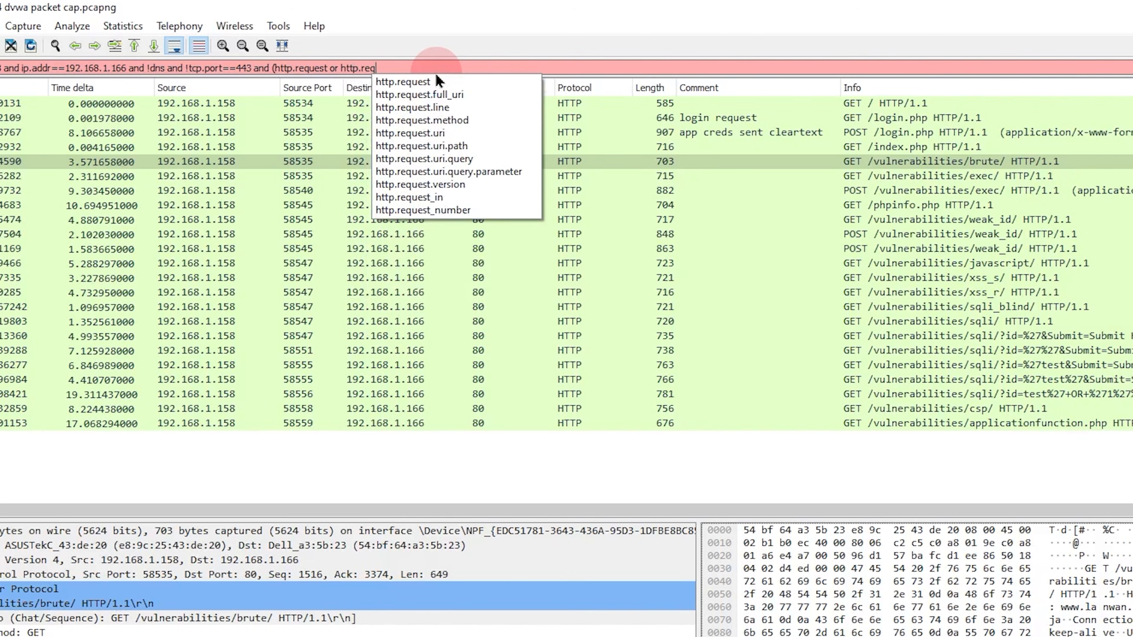
text(uest_in))
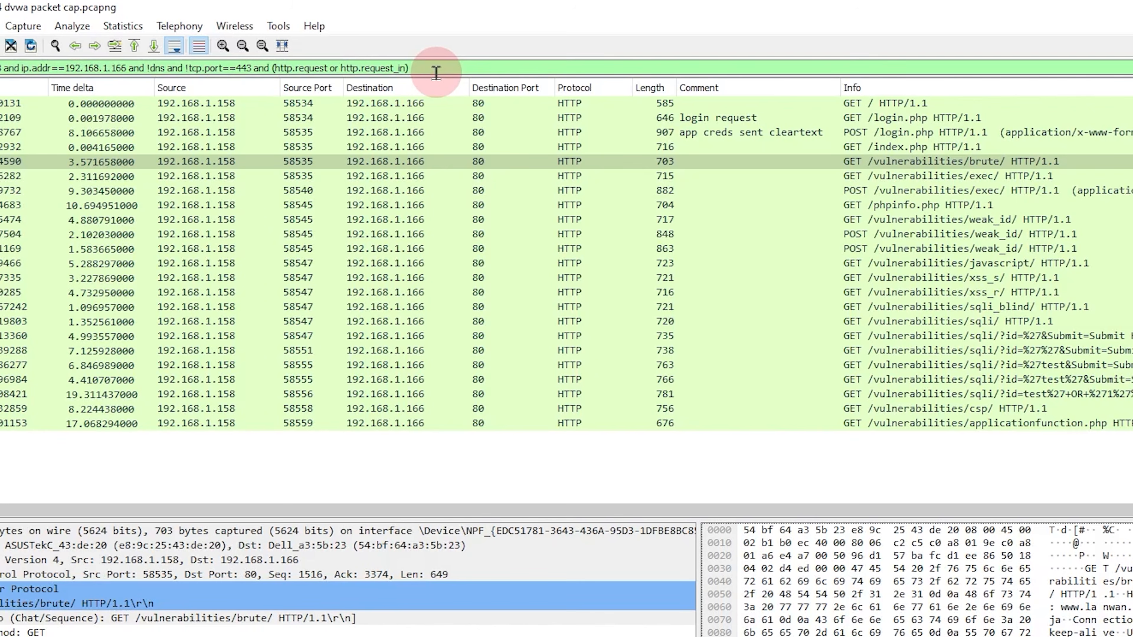
key(Return)
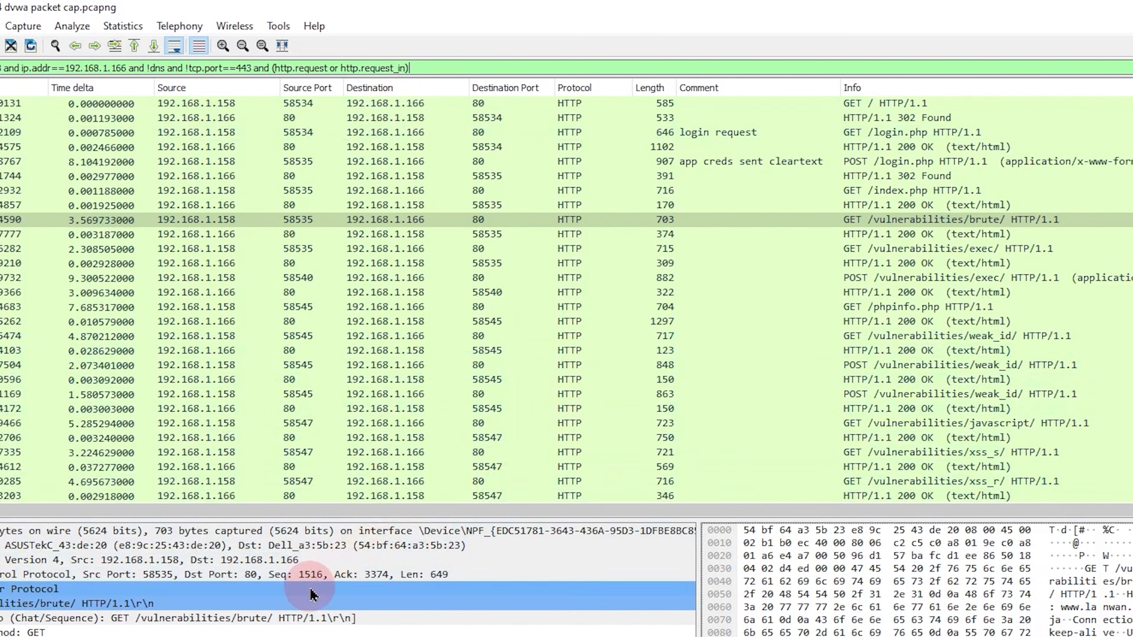
Inspect the Request Method field of the GET / packet 1131, including its filter expression, and the Host header
click(850, 103)
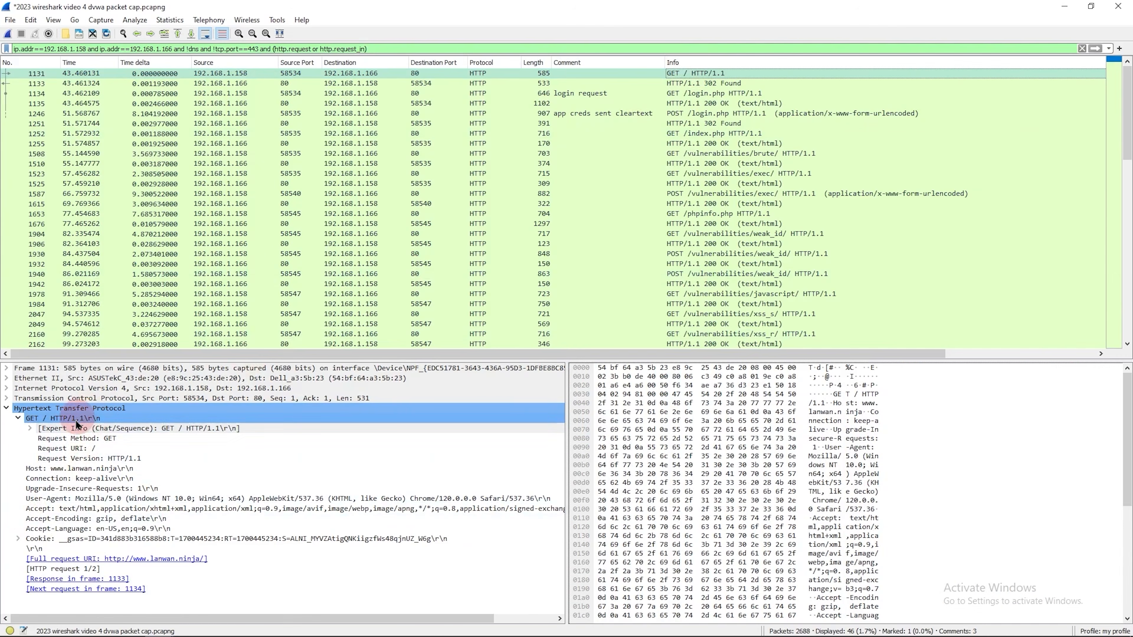
click(72, 439)
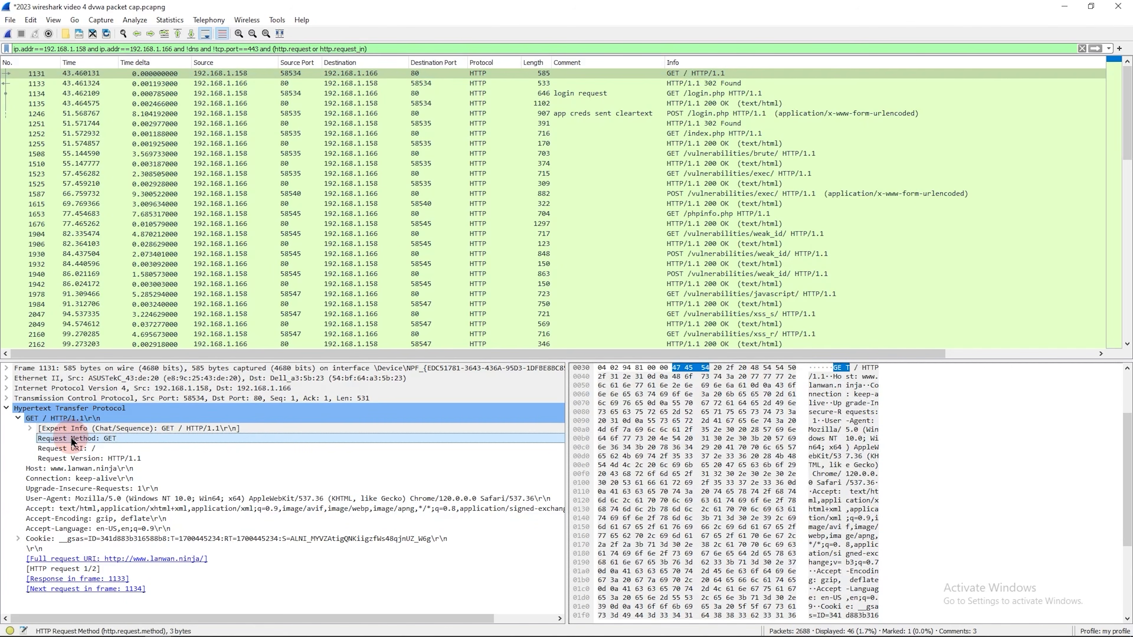
right_click(72, 441)
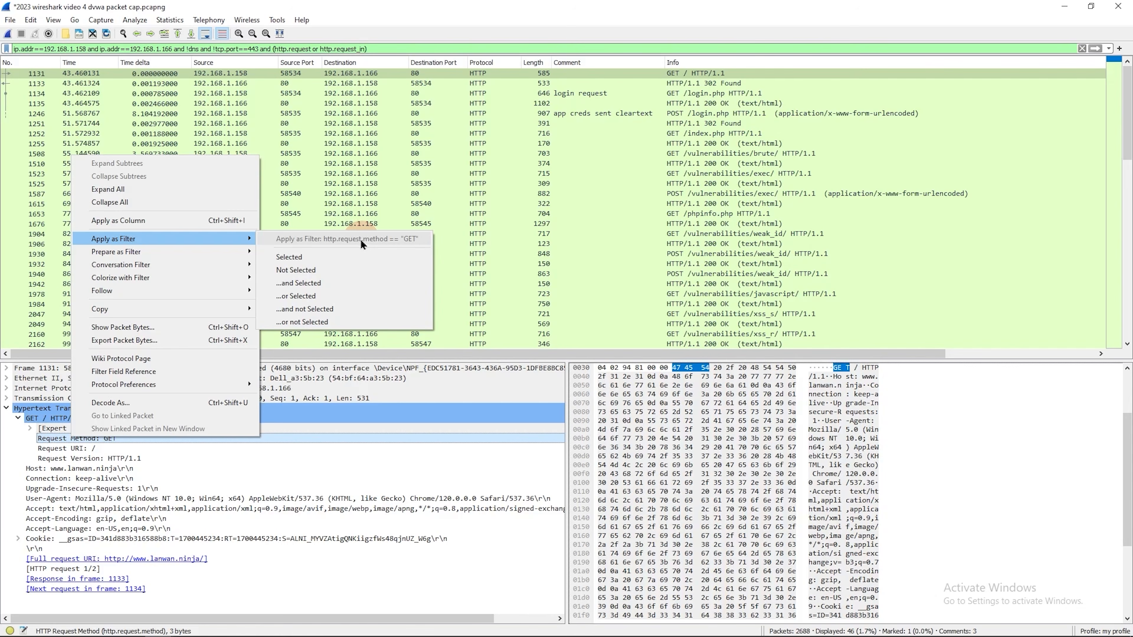
click(256, 468)
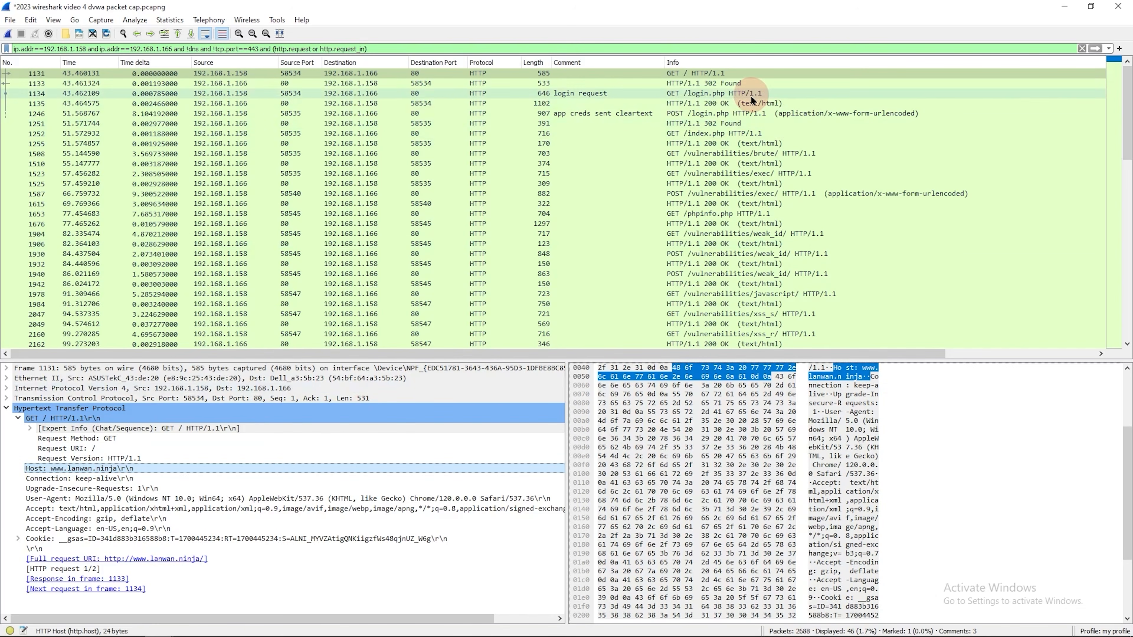
Check the filter expression behind the "Request in frame" field of the 302 Found response, packet 1133
click(747, 83)
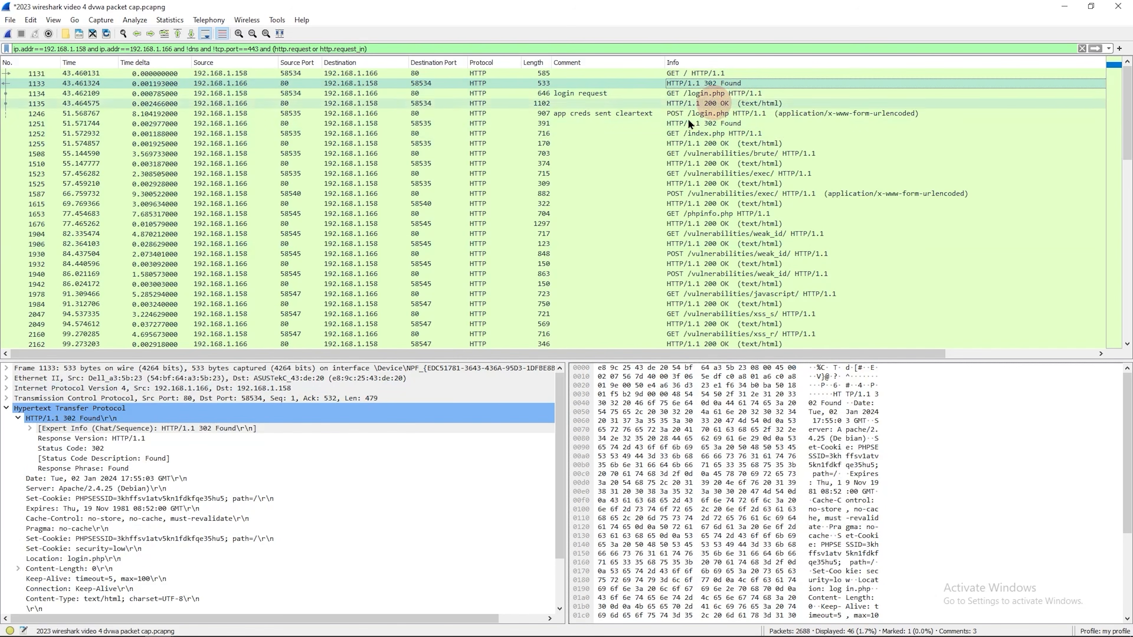
scroll(385, 439, down, 2)
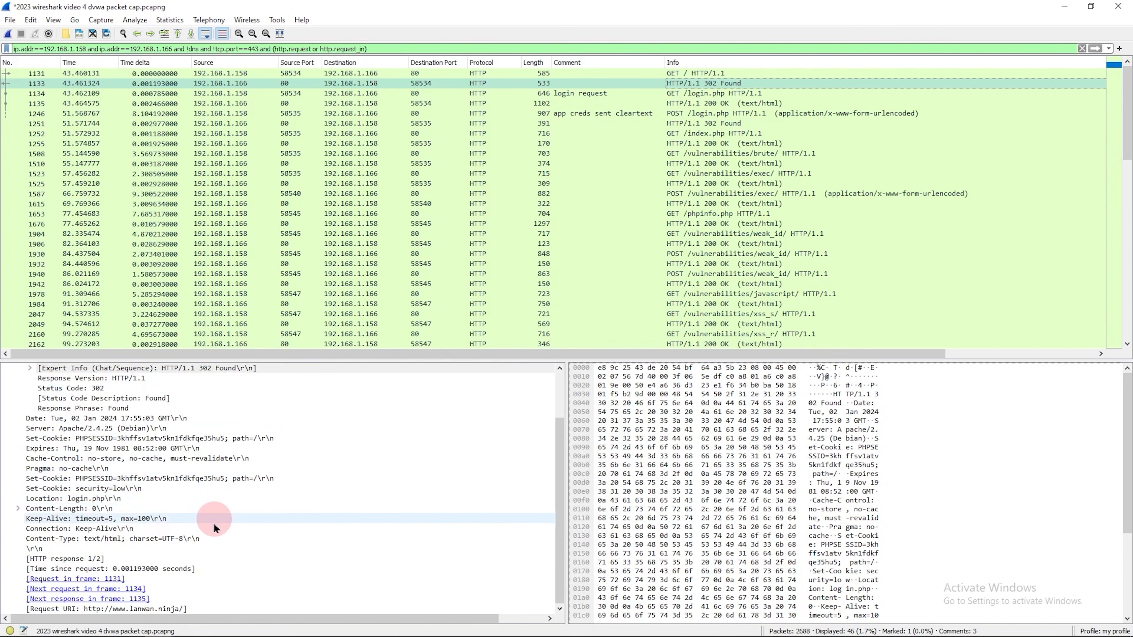
right_click(92, 582)
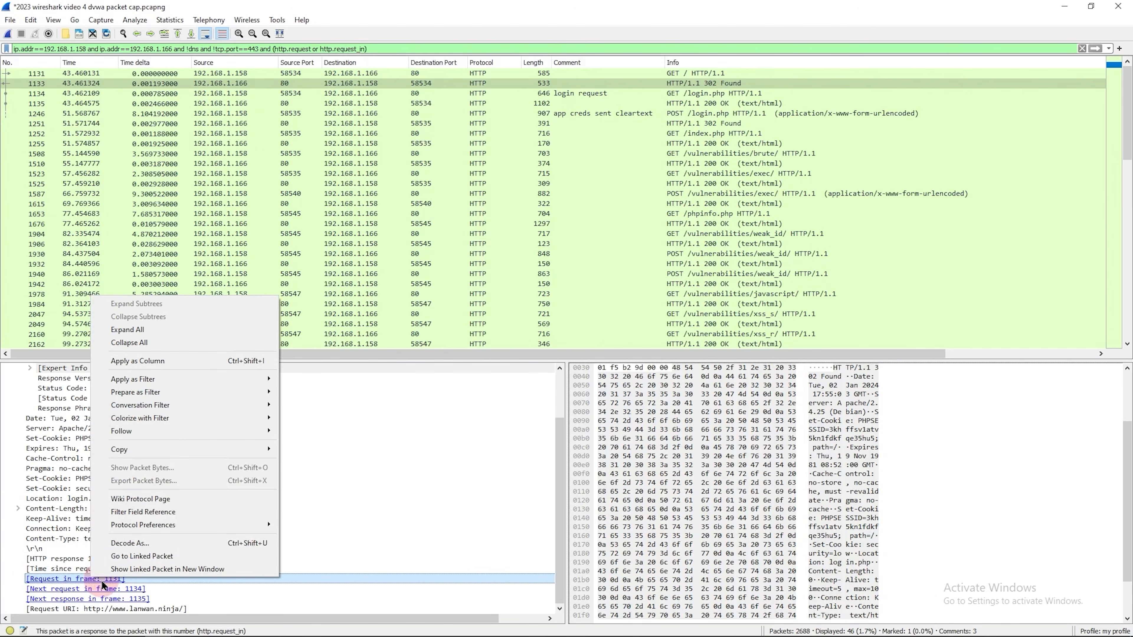
mouse_move(208, 383)
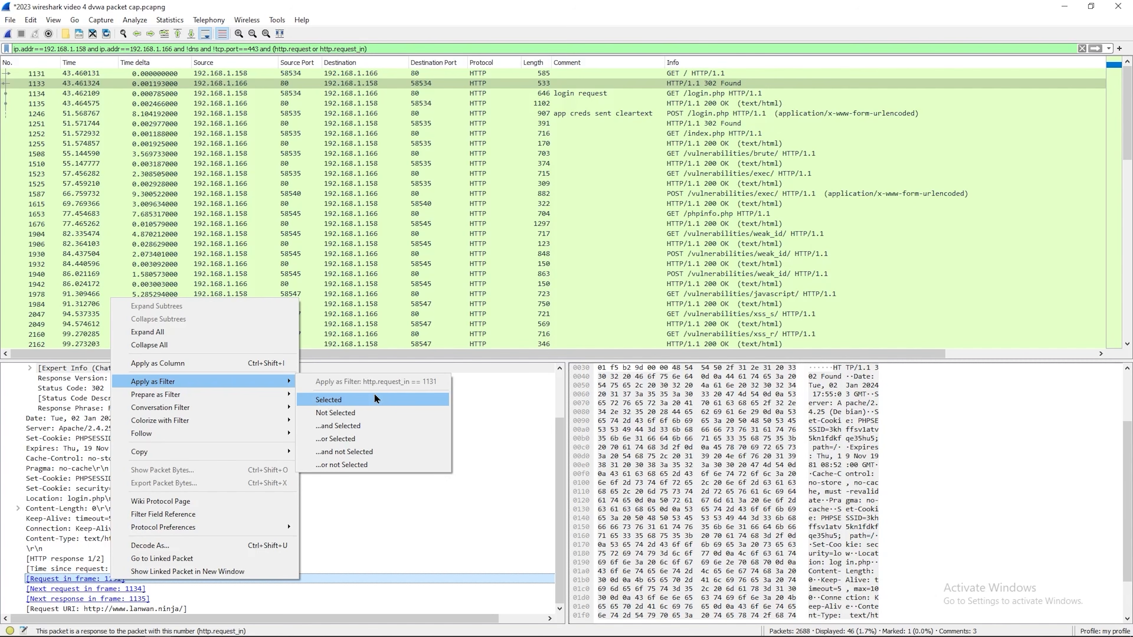
click(375, 395)
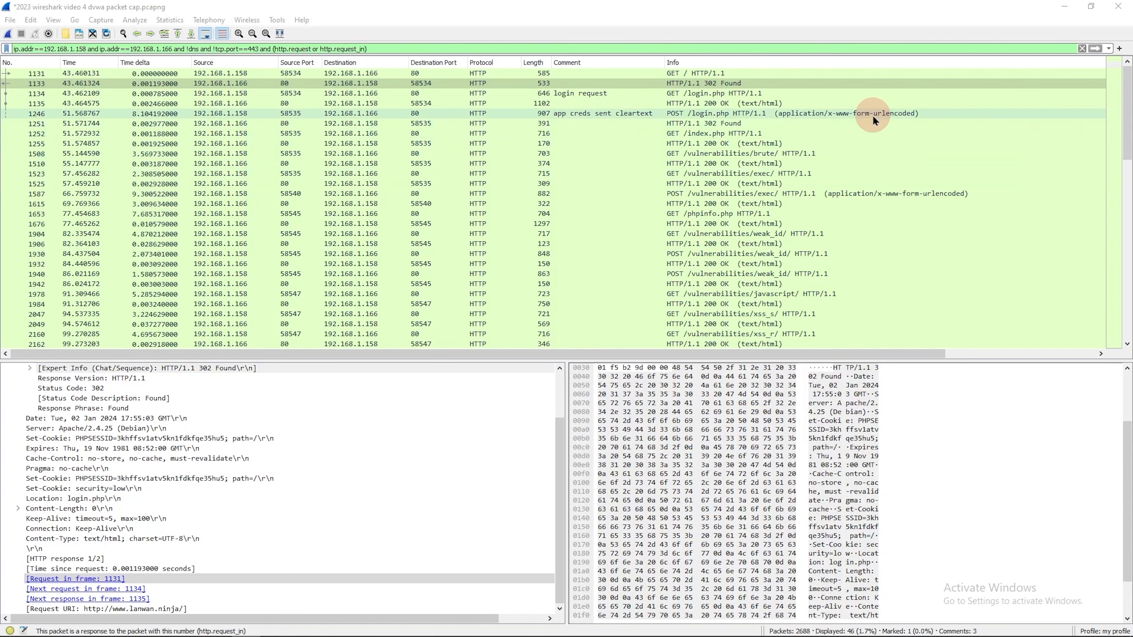
Review the HTTP request and response pairs from GET /index.php through the final applicationfunction.php request and its 404 response
click(870, 133)
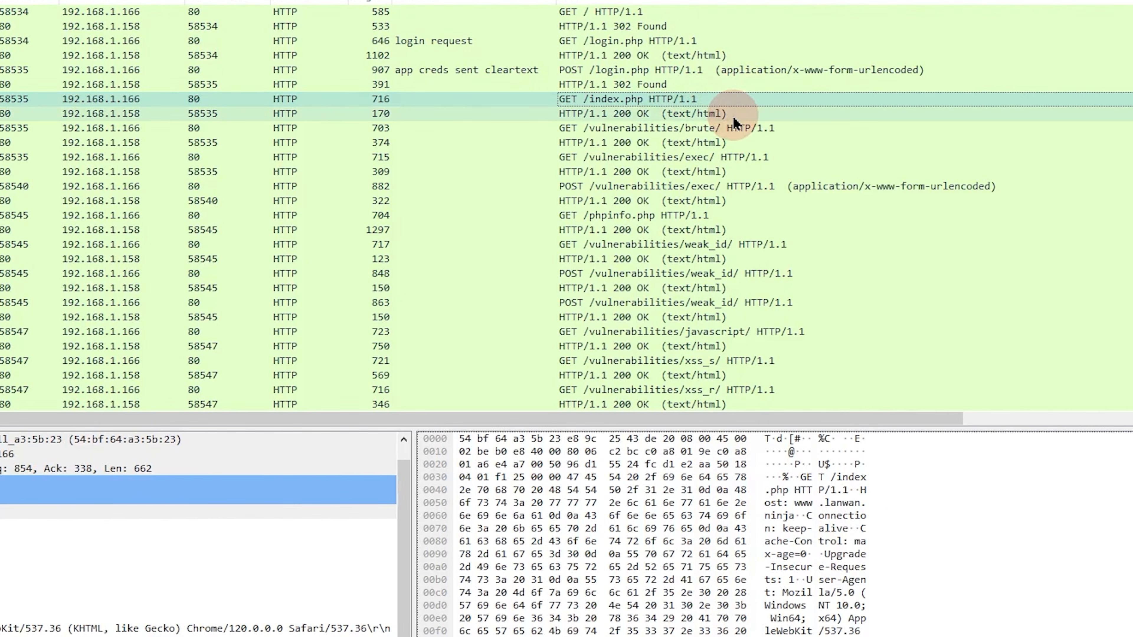
click(734, 117)
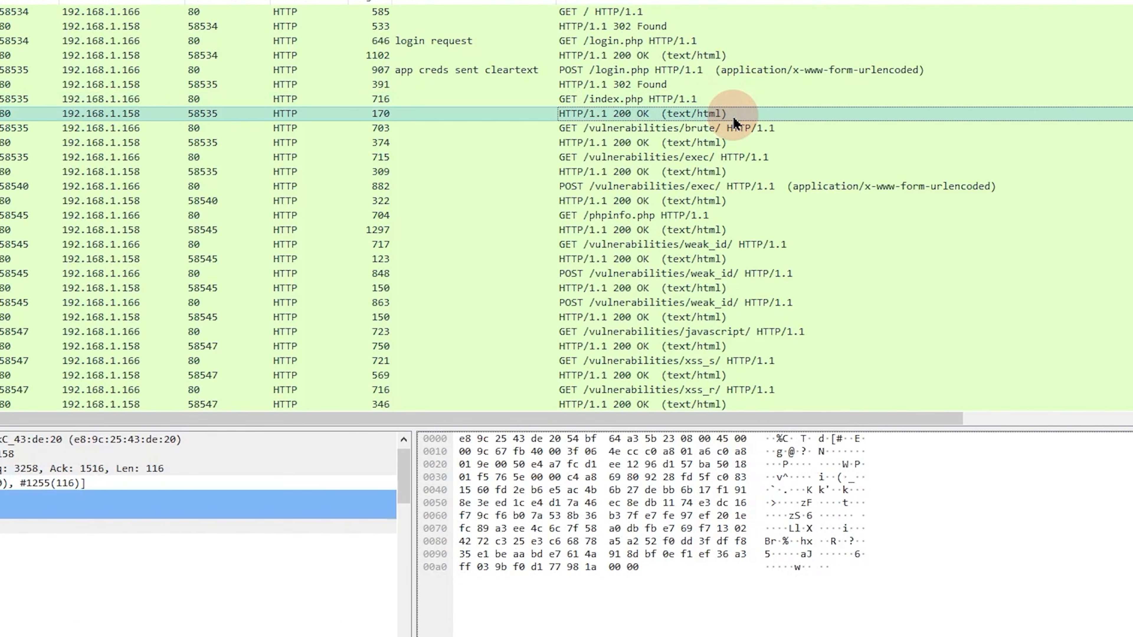
click(745, 129)
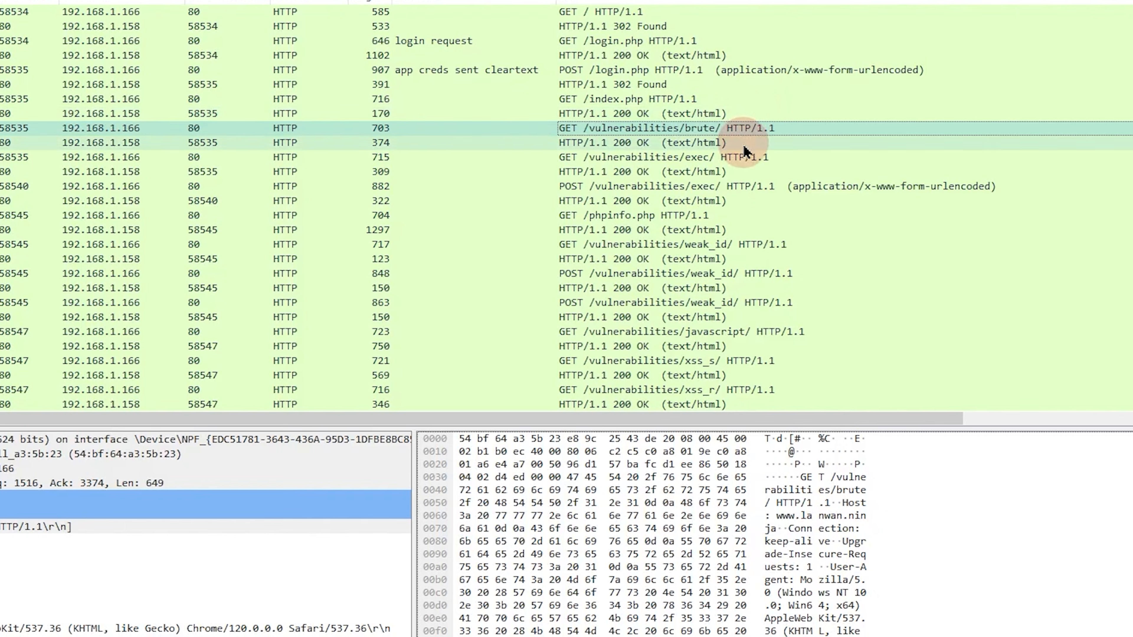
click(758, 143)
click(764, 161)
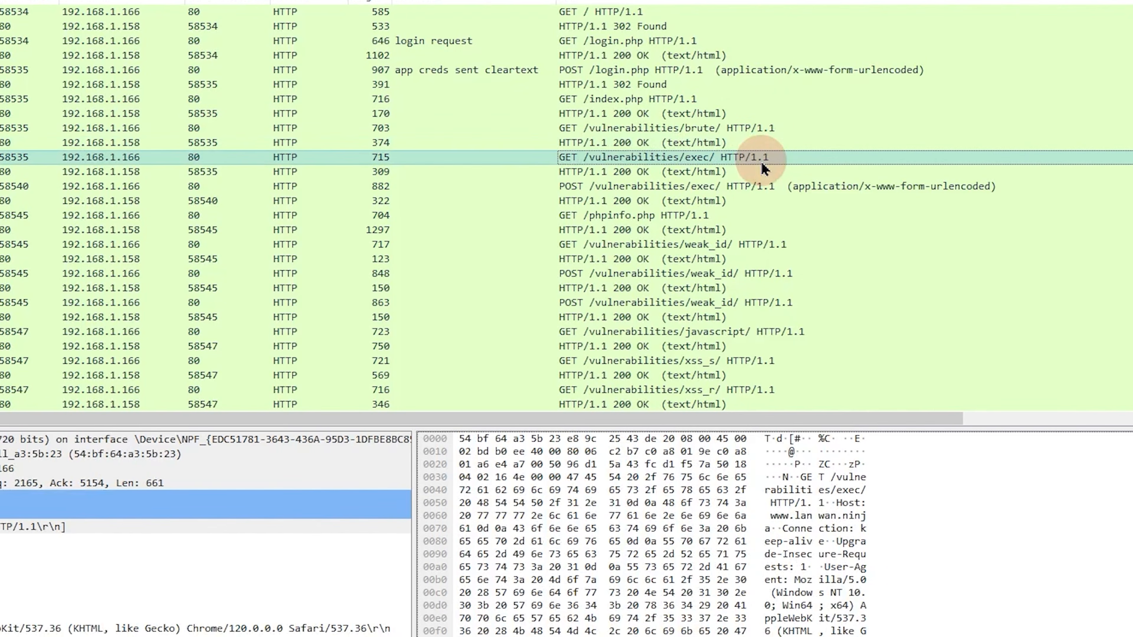
click(762, 173)
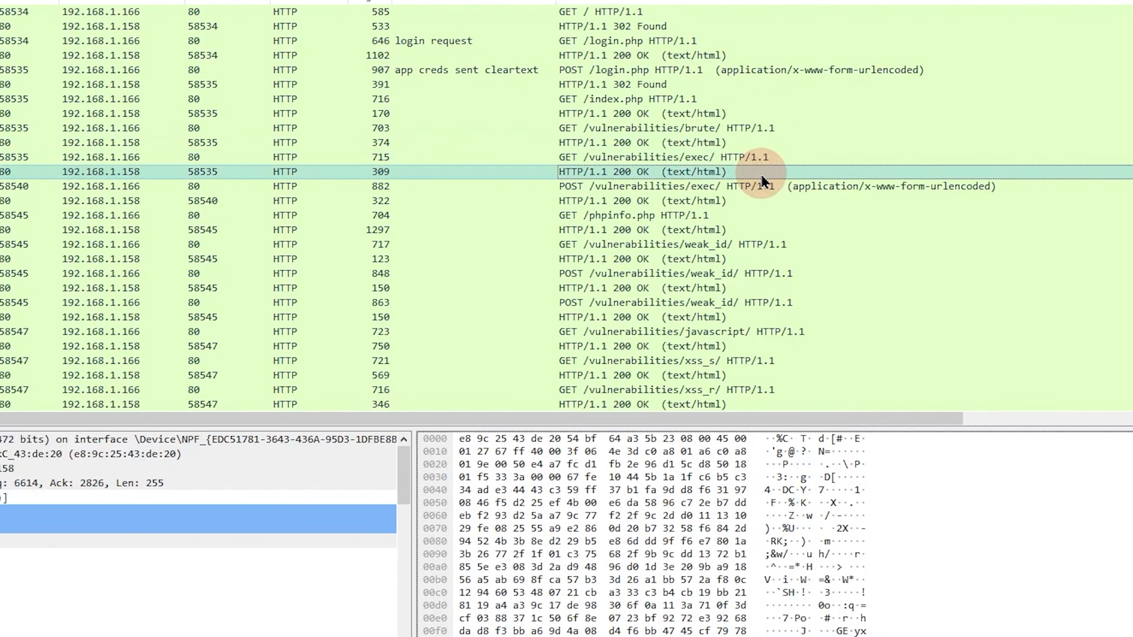
click(782, 217)
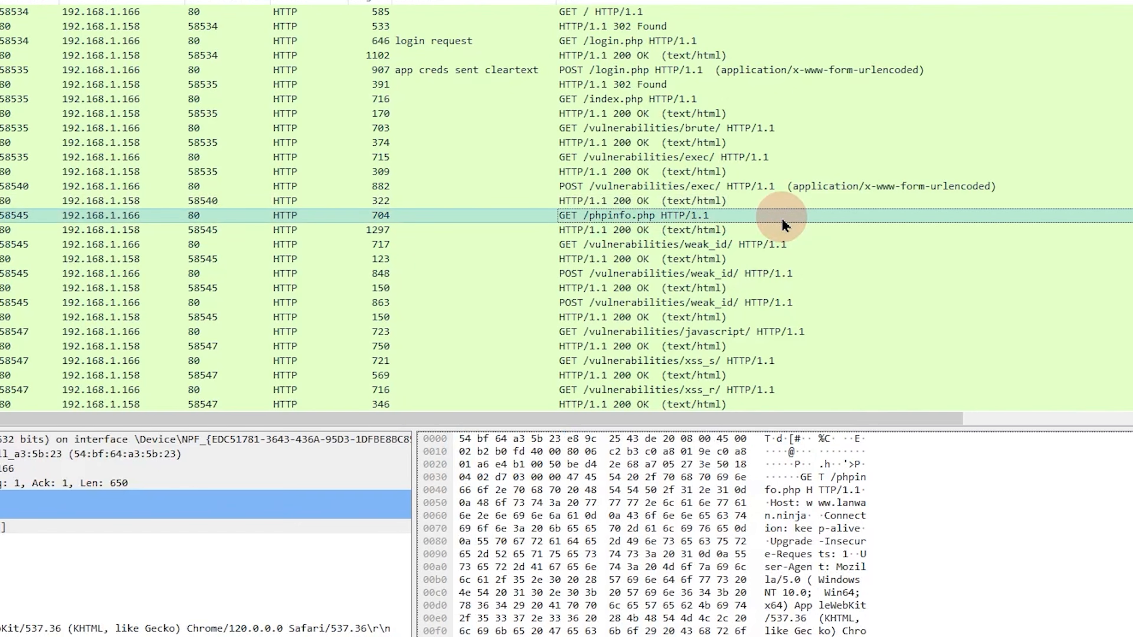
click(776, 230)
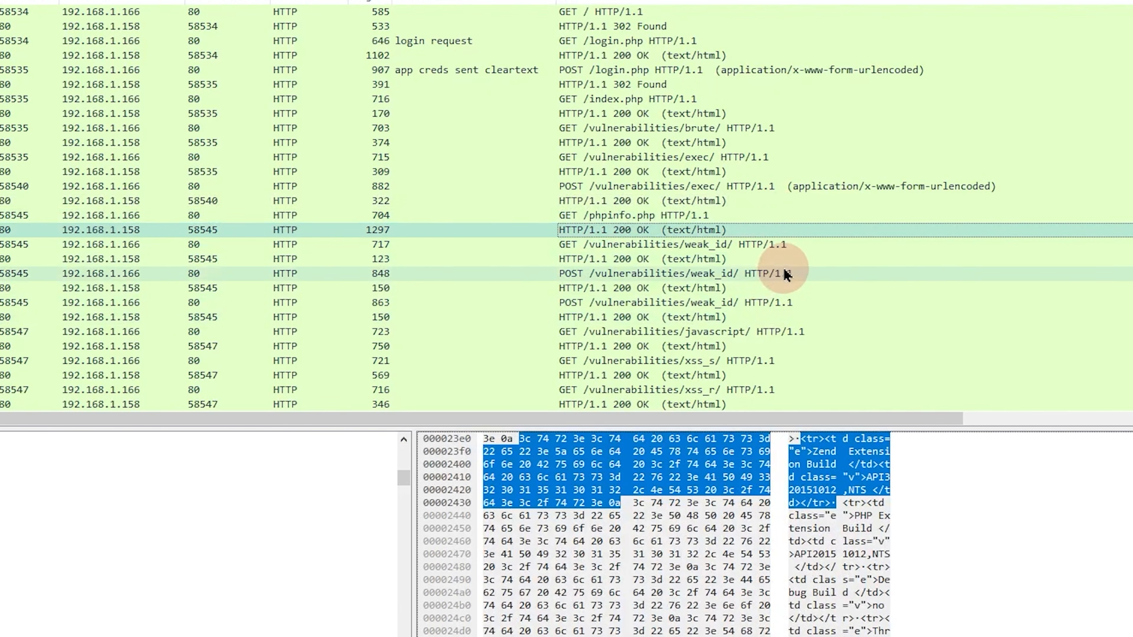
scroll(786, 274, down, 1)
scroll(754, 206, down, 1)
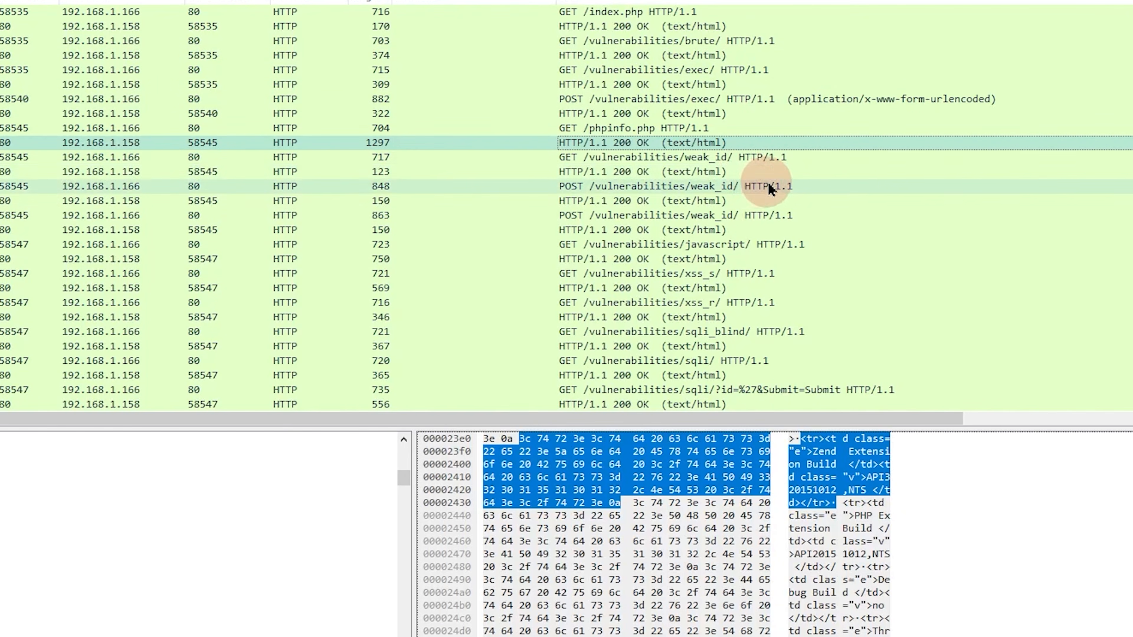
scroll(769, 188, down, 5)
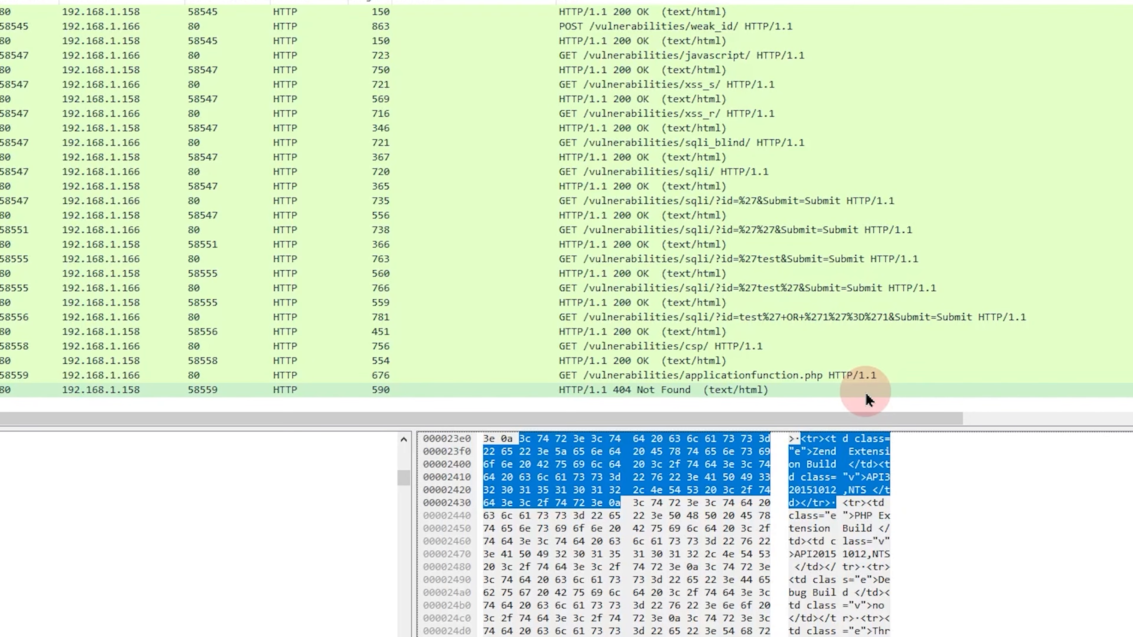
Comment packet 2538 "req /vulnerabilities/applicationfunction.php" and packet 2541 "/.../applicationfunction.php 404 not found", and mark both packets
click(586, 380)
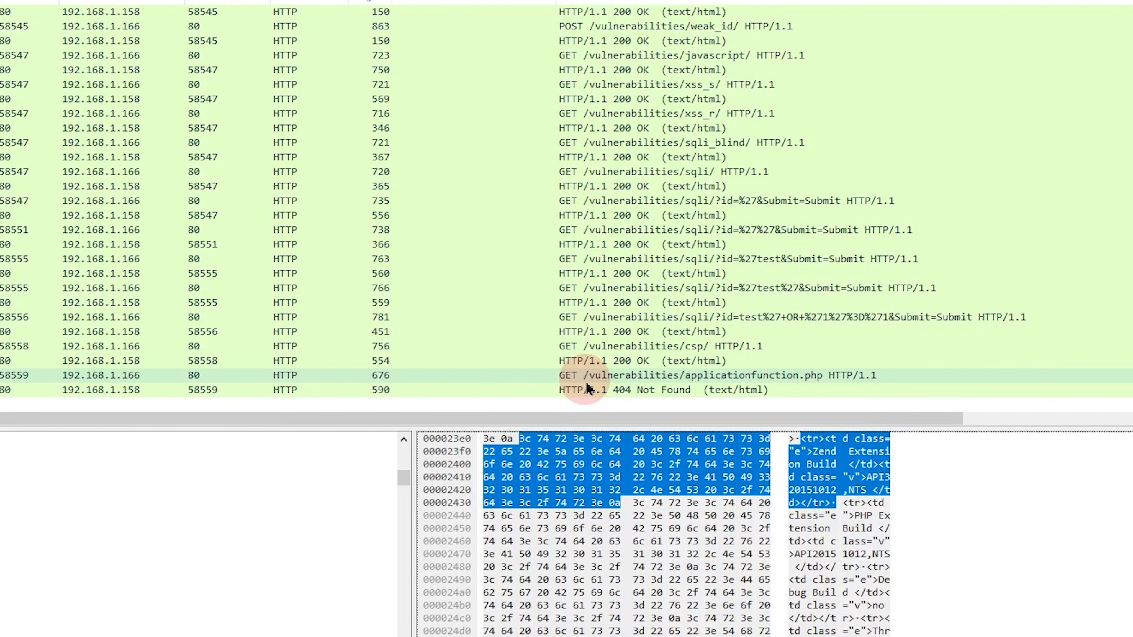
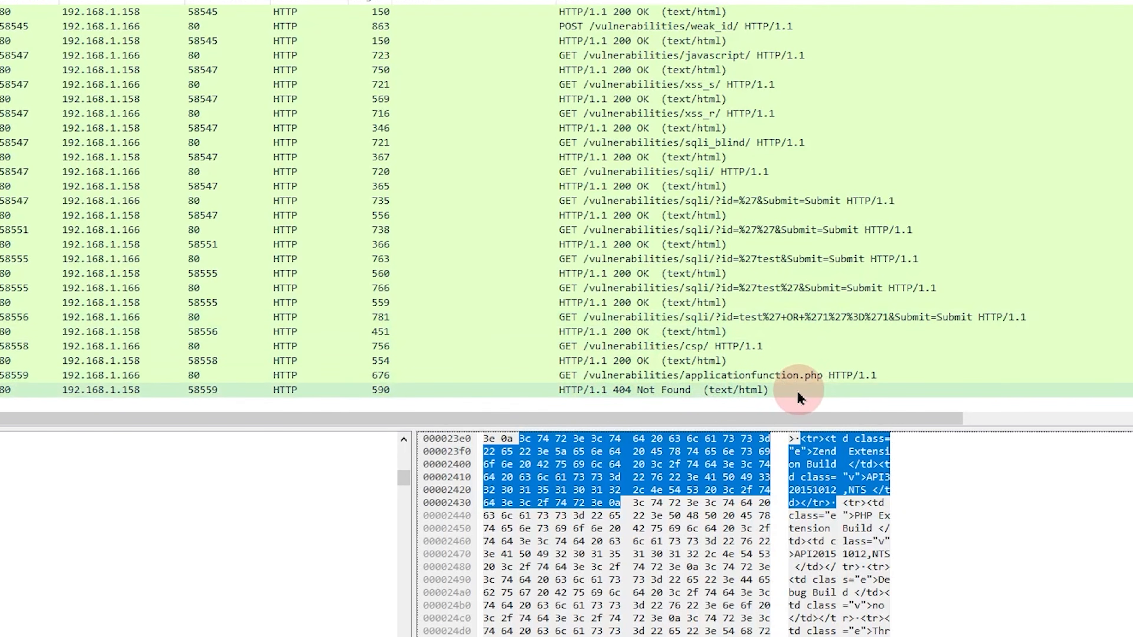
click(821, 446)
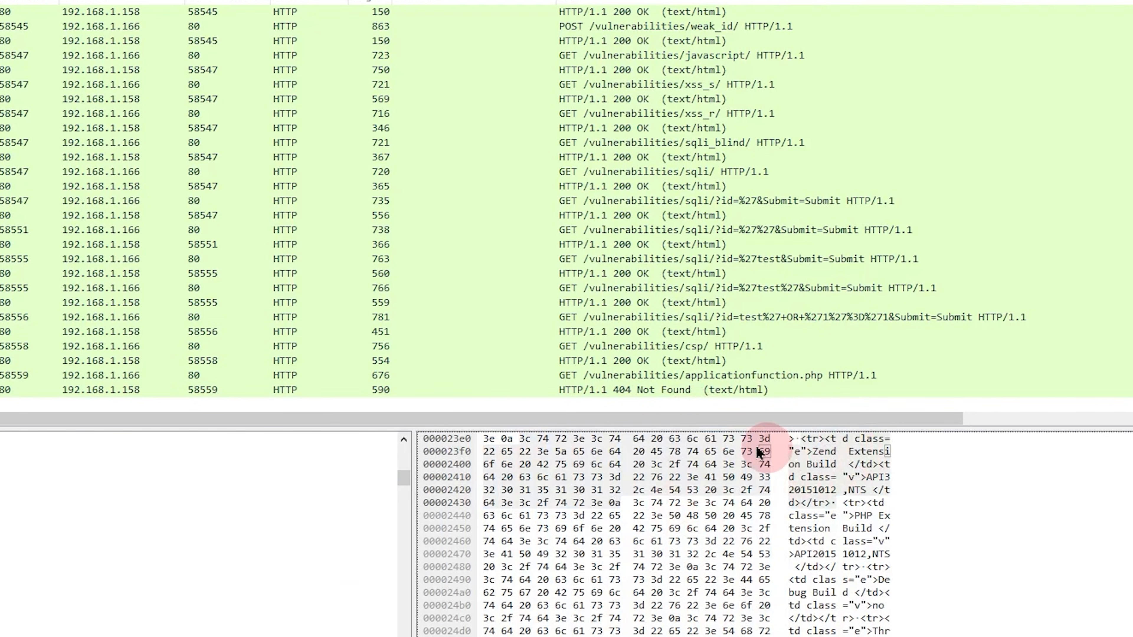
click(500, 380)
right_click(477, 382)
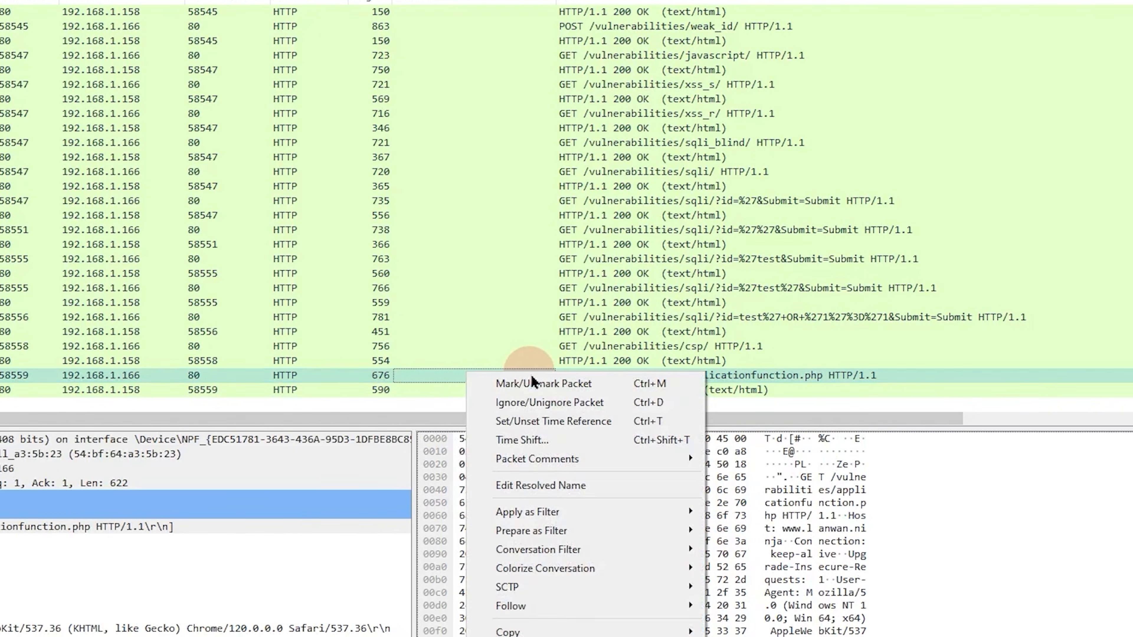
mouse_move(580, 458)
click(798, 466)
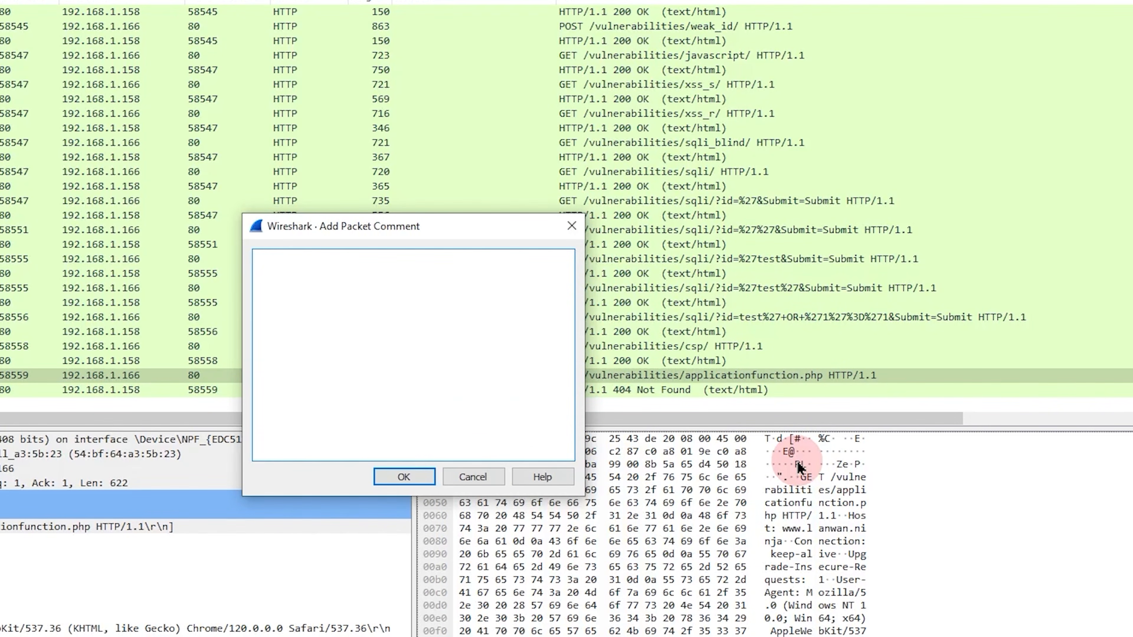
click(792, 386)
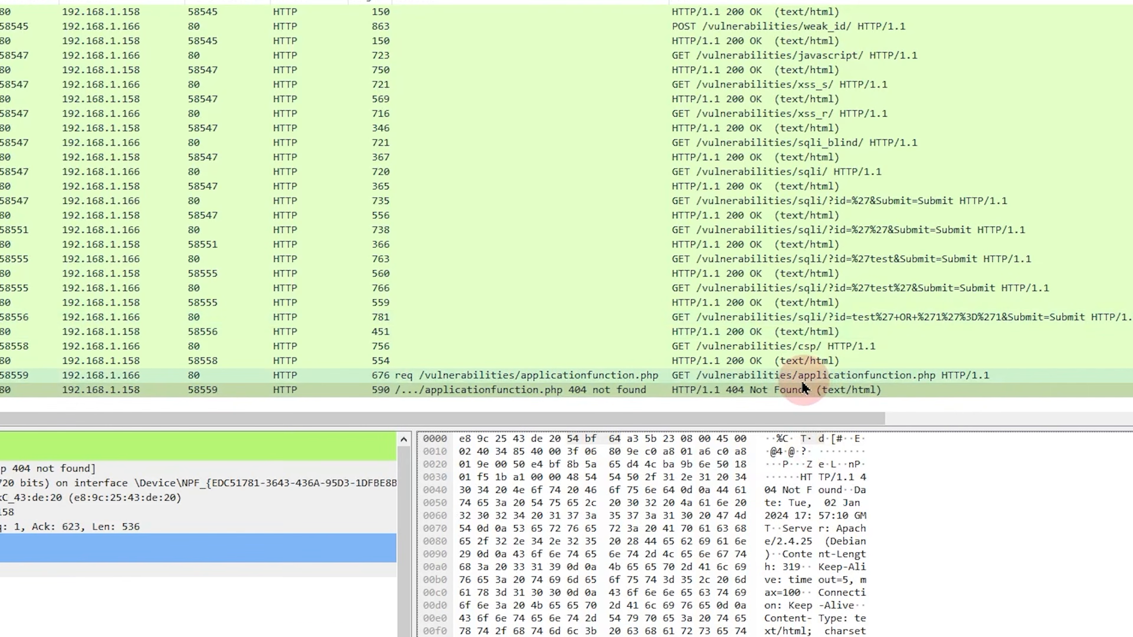
right_click(797, 378)
click(806, 391)
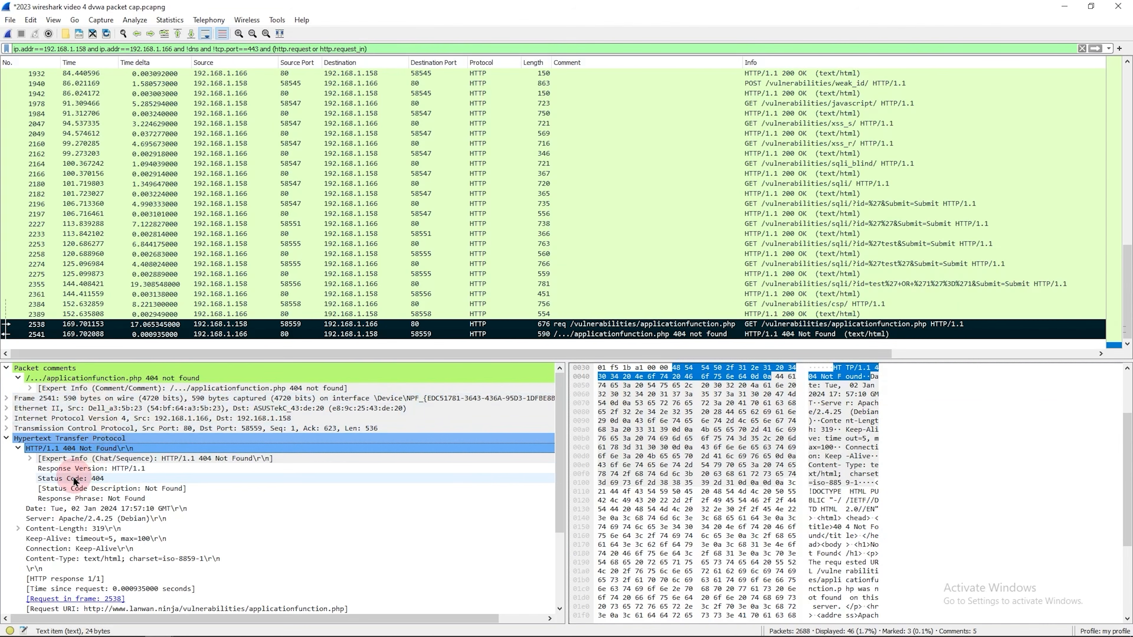
Add the 404 response's Status Code field to the display filter as an additional "and" condition, and apply it
click(75, 478)
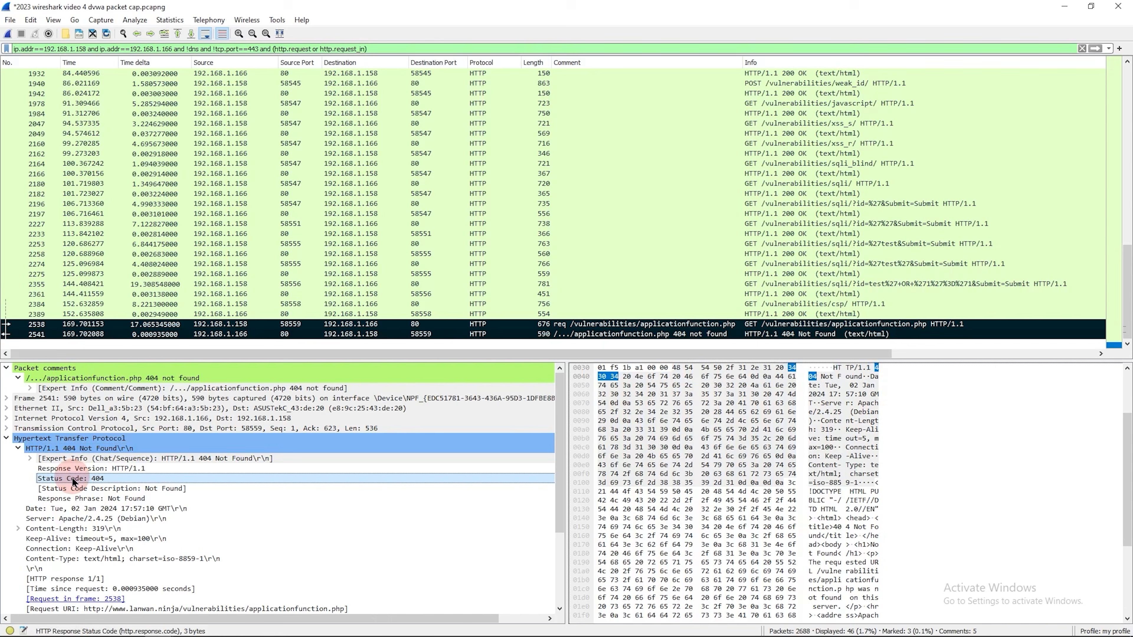
right_click(117, 477)
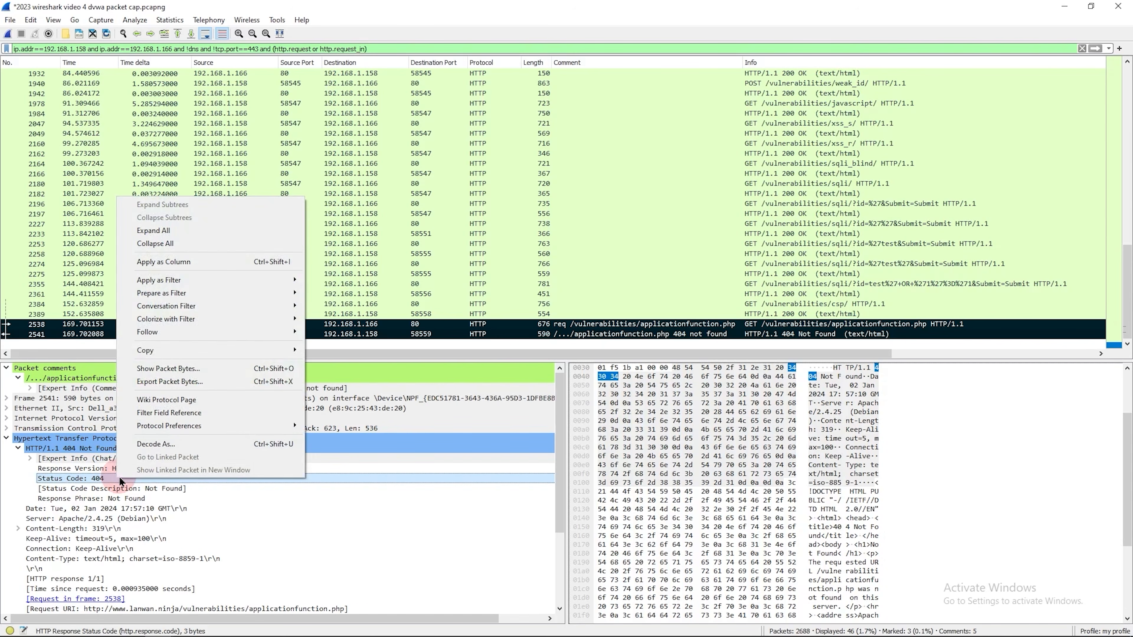
mouse_move(261, 280)
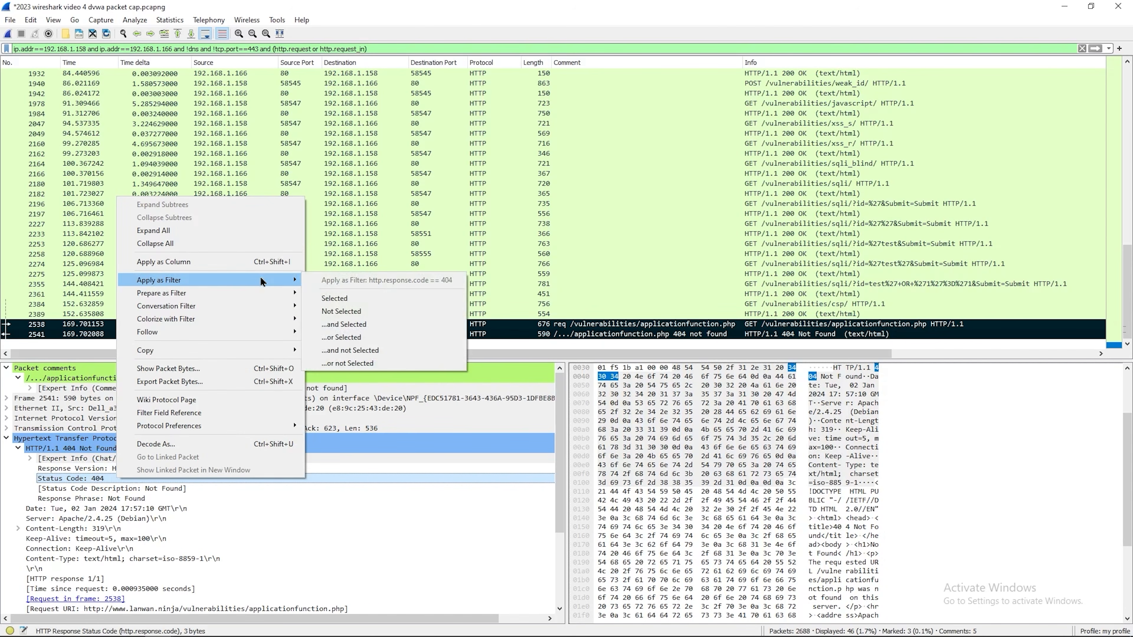
click(375, 324)
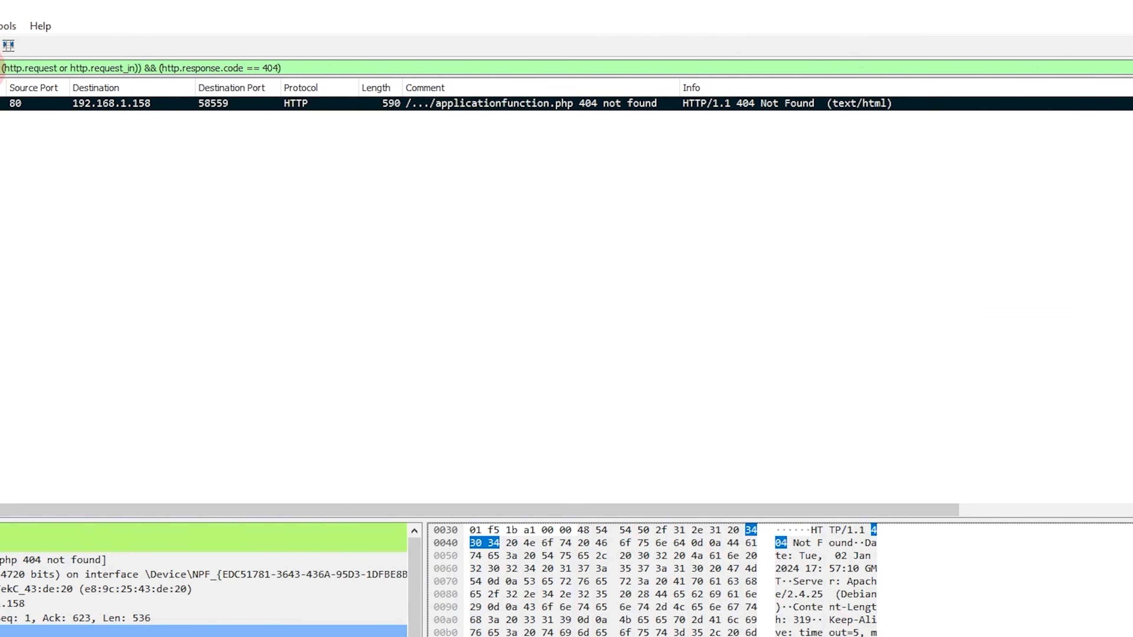
Remove the "(http.request or http.request_in)" condition from the display filter, change the response code condition to "http.response.code > 200", and apply it
drag(0, 68, 142, 68)
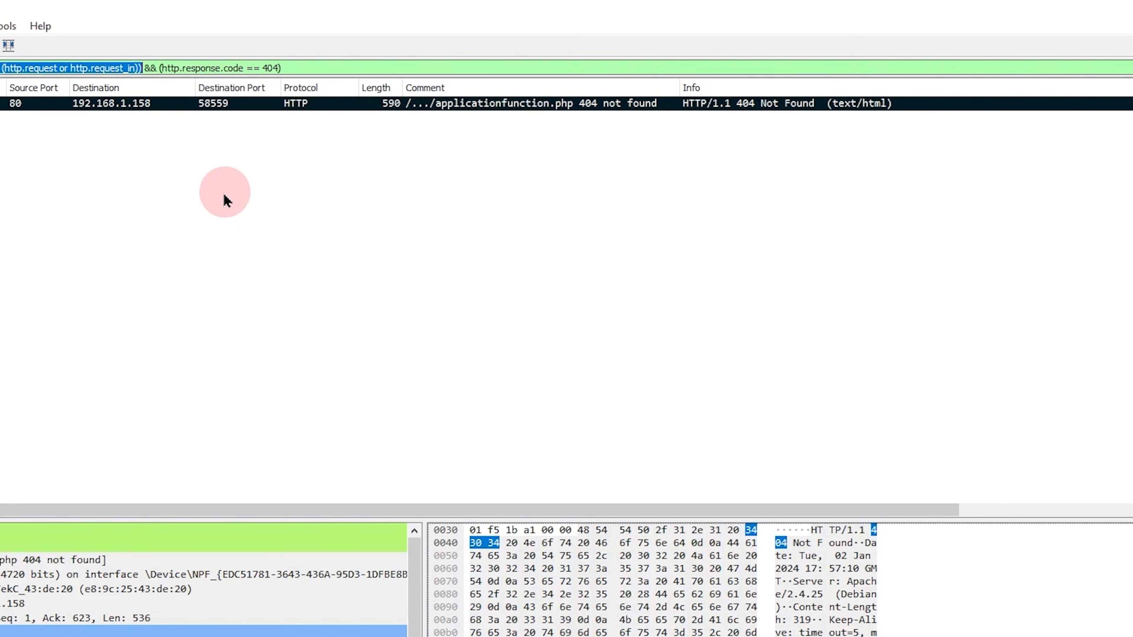
key(BackSpace)
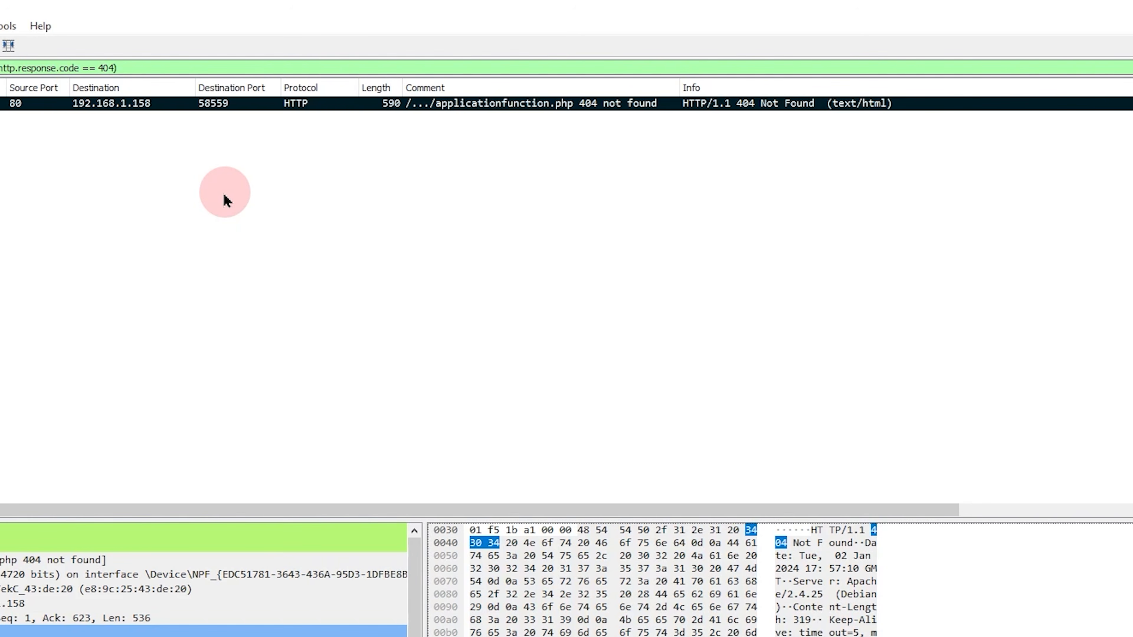
key(Left)
key(BackSpace)
key(BackSpace)
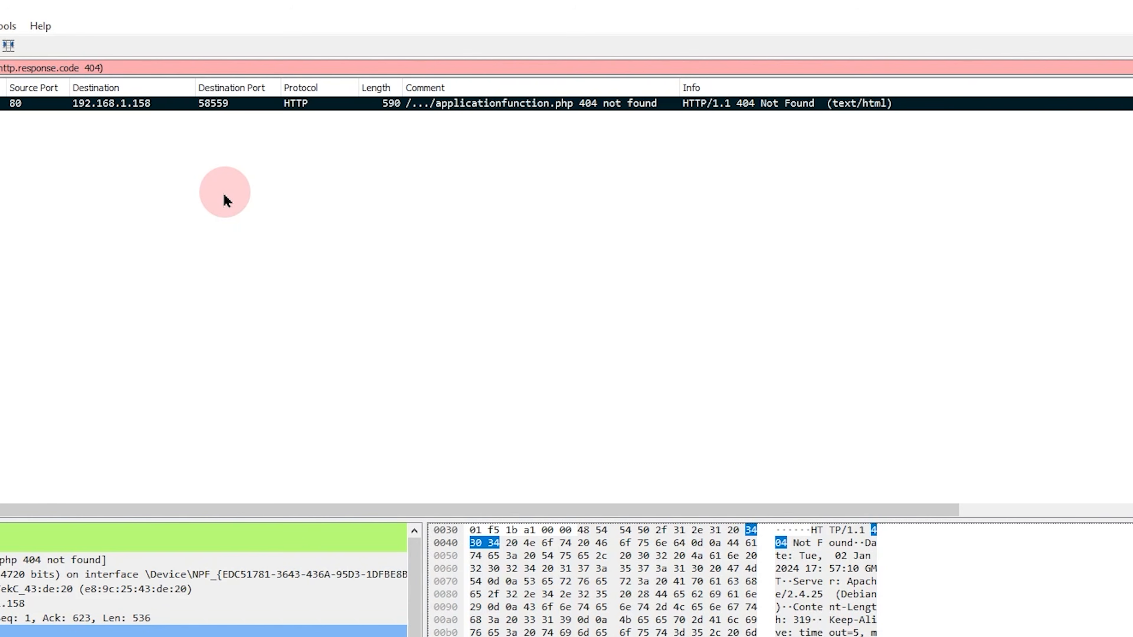
text(> 200)
key(Delete)
key(Delete)
key(Delete)
key(Delete)
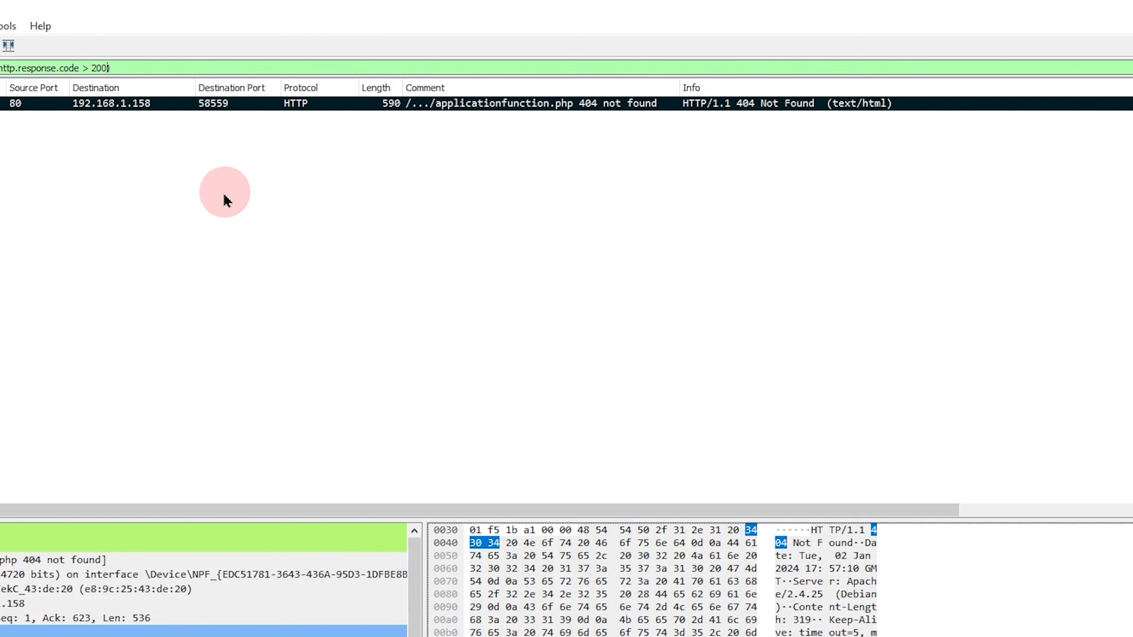
key(Return)
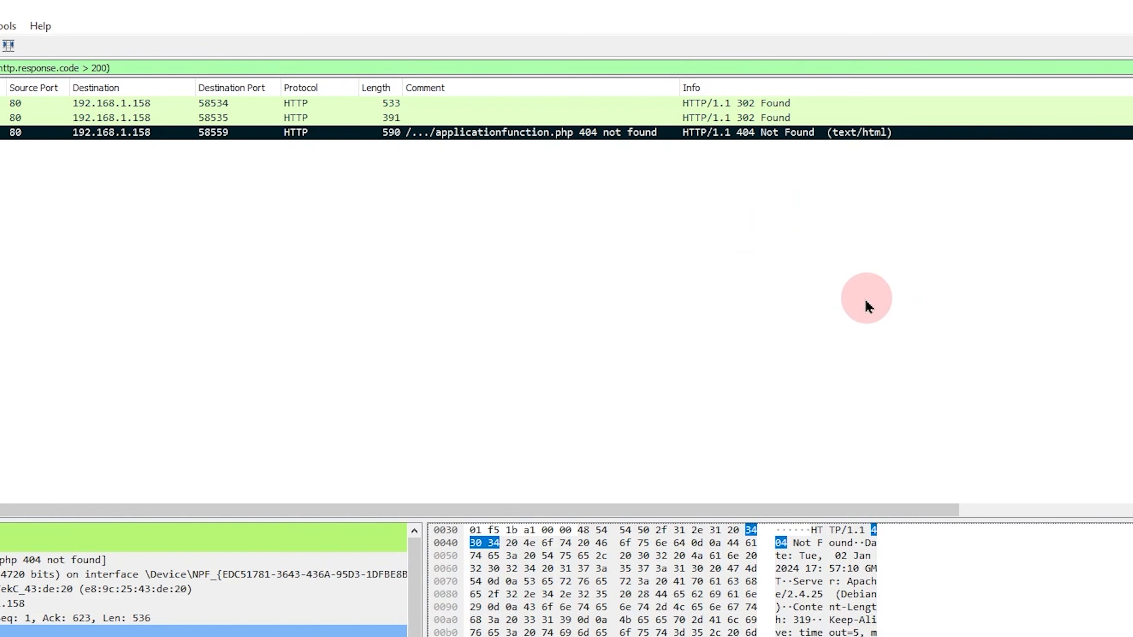
Replace the display filter's response code condition with "&& frame.comment" to show only commented packets, and apply it
click(183, 62)
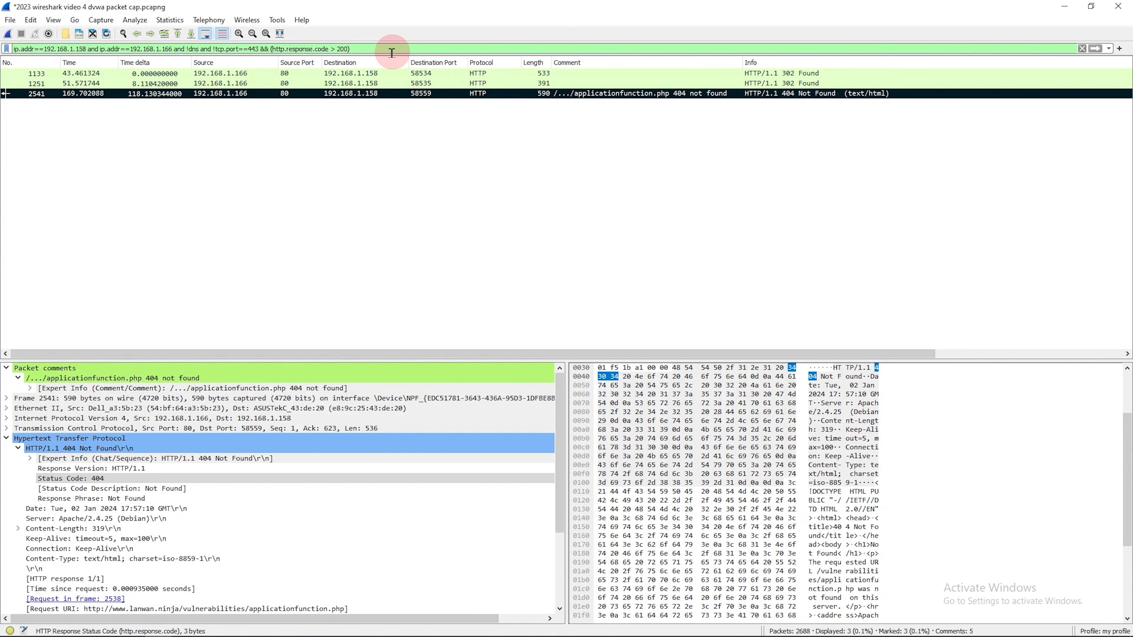
key(BackSpace)
key(BackSpace)
key(BackSpace)
key(BackSpace)
key(BackSpace)
key(BackSpace)
key(BackSpace)
key(BackSpace)
key(BackSpace)
key(BackSpace)
key(BackSpace)
key(BackSpace)
key(BackSpace)
key(BackSpace)
key(BackSpace)
key(BackSpace)
key(BackSpace)
key(BackSpace)
key(BackSpace)
key(BackSpace)
key(BackSpace)
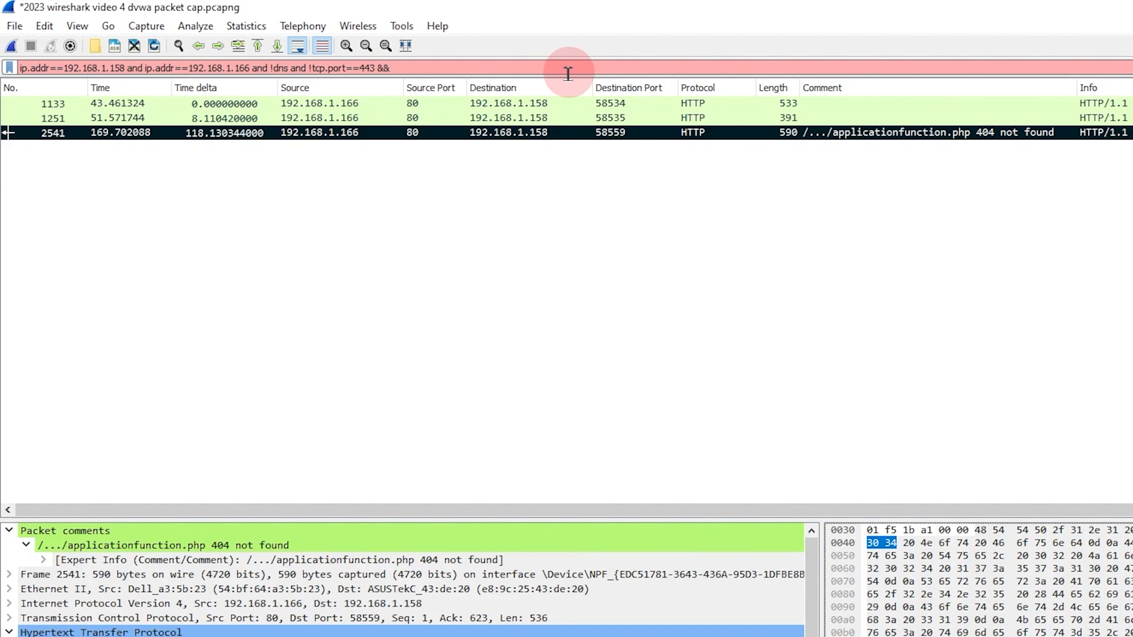
key(BackSpace)
key(BackSpace)
key(BackSpace)
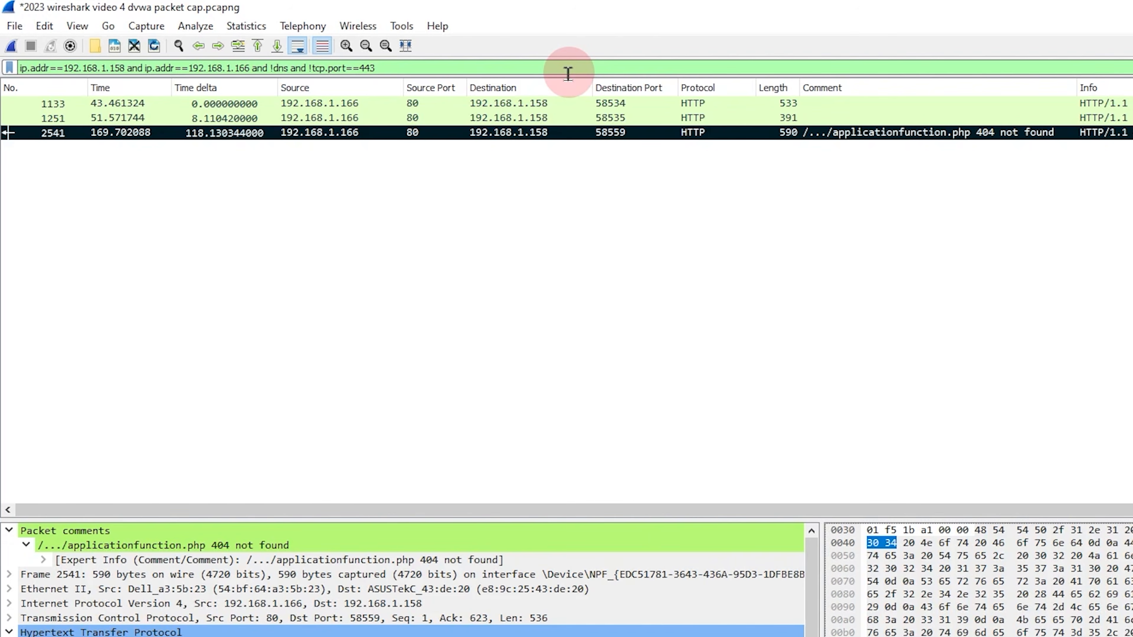
text(&& frame.comment)
key(Return)
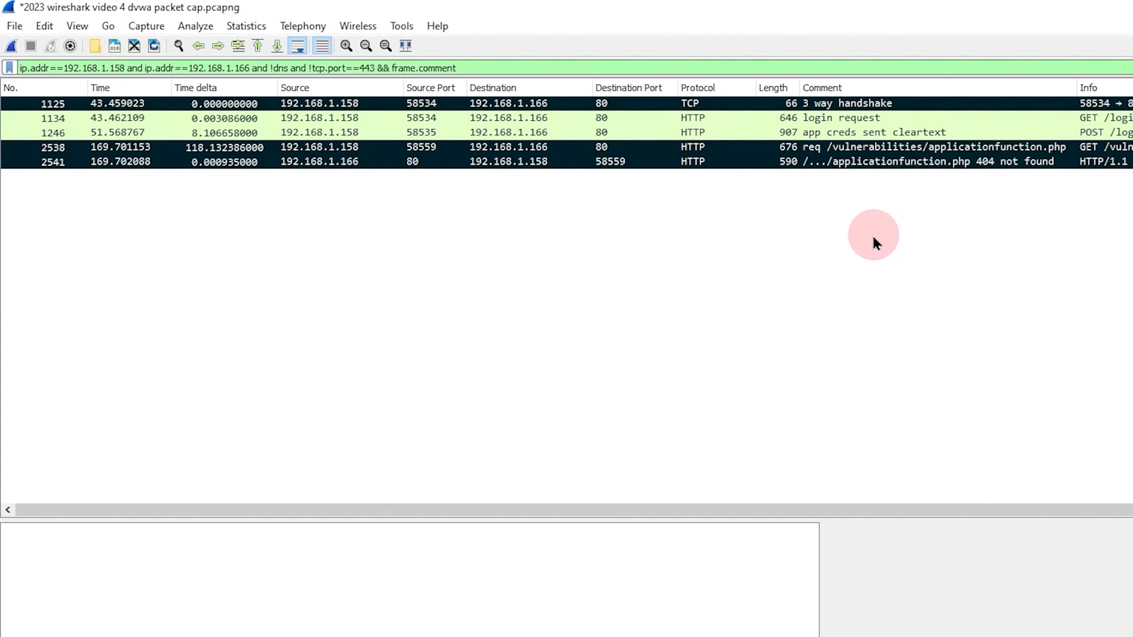
Start exporting the specified packets, limited to the displayed ones, and name the file "pcap for apps team"
click(15, 26)
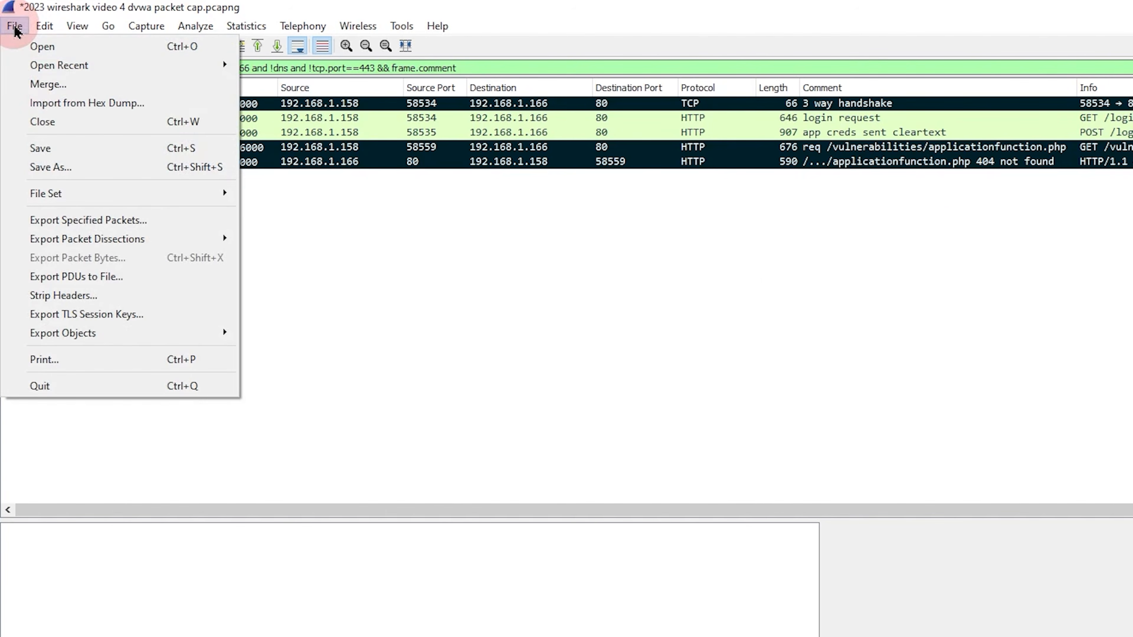
click(111, 217)
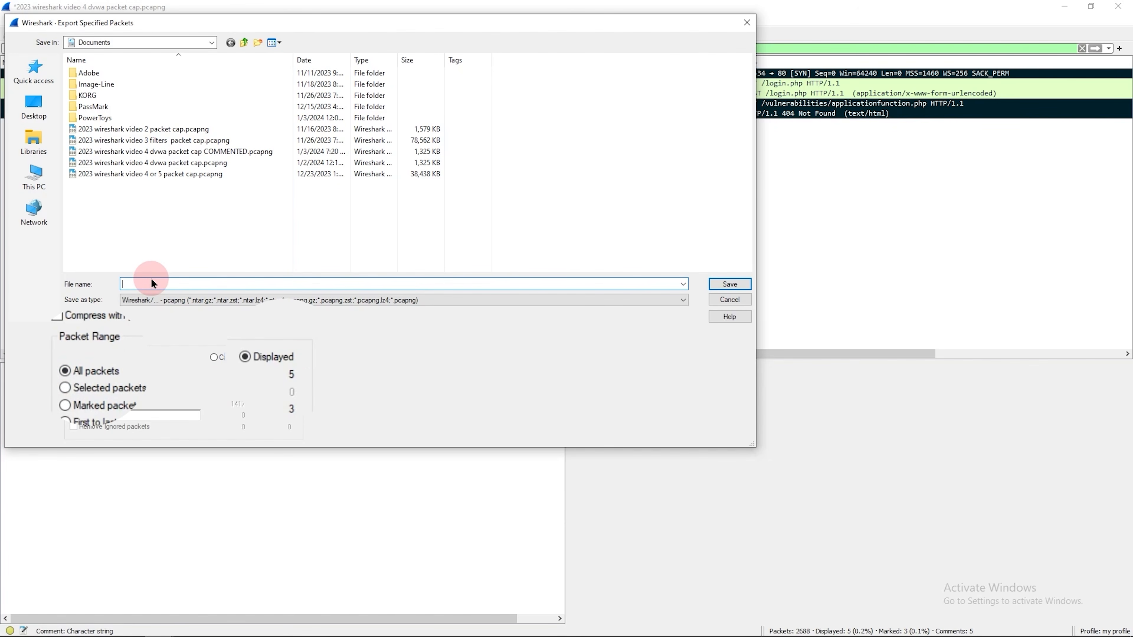
text(pcap for apps team)
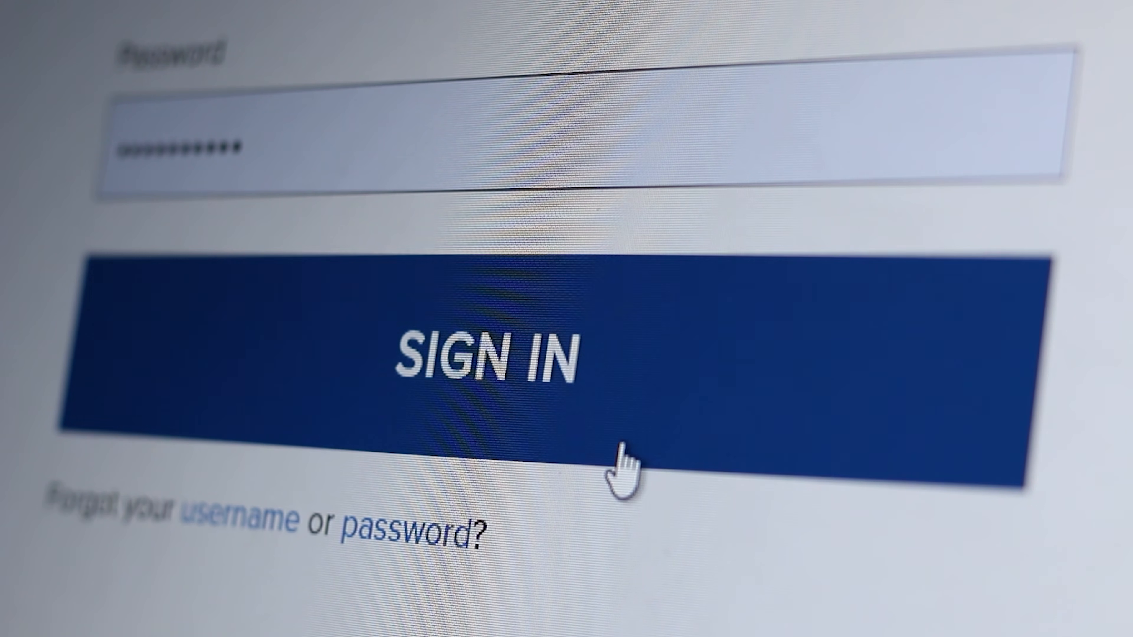
click(554, 402)
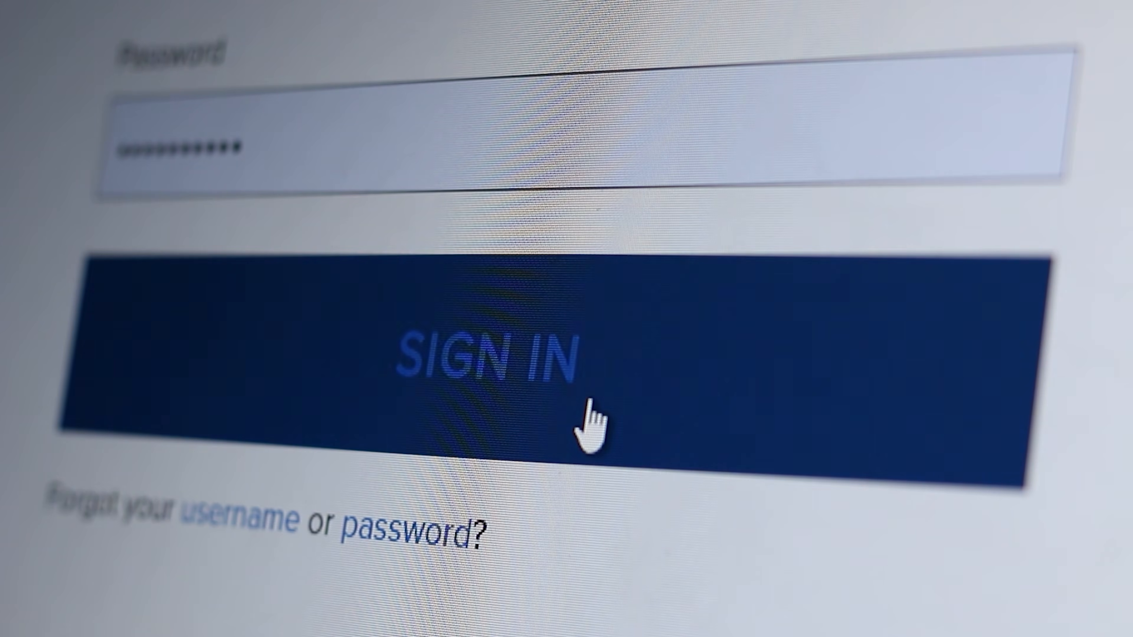
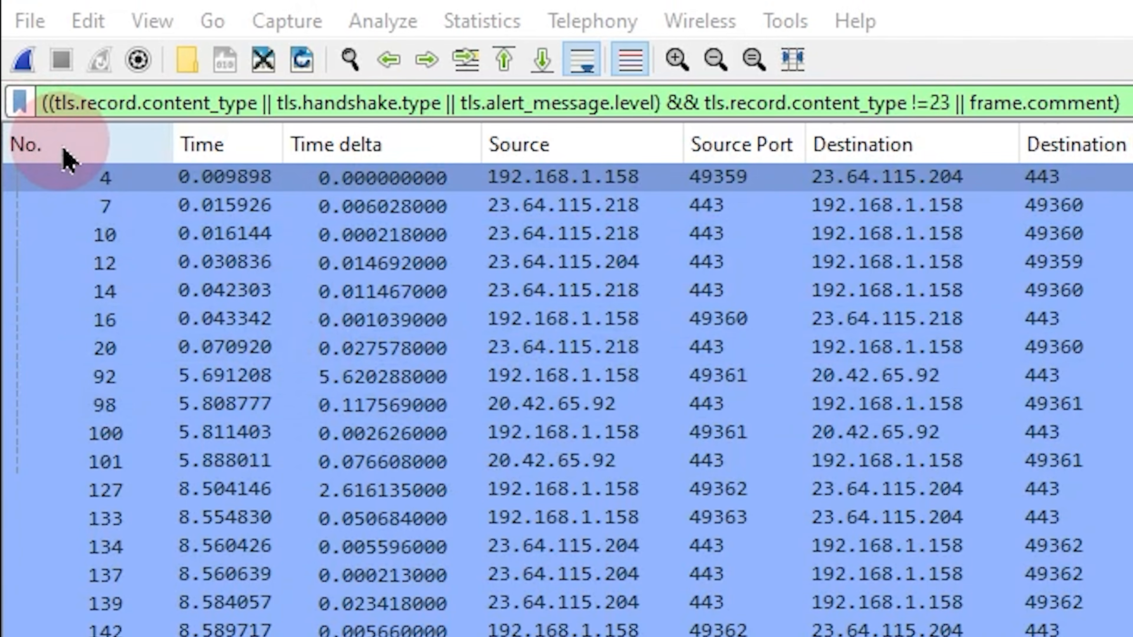
click(75, 177)
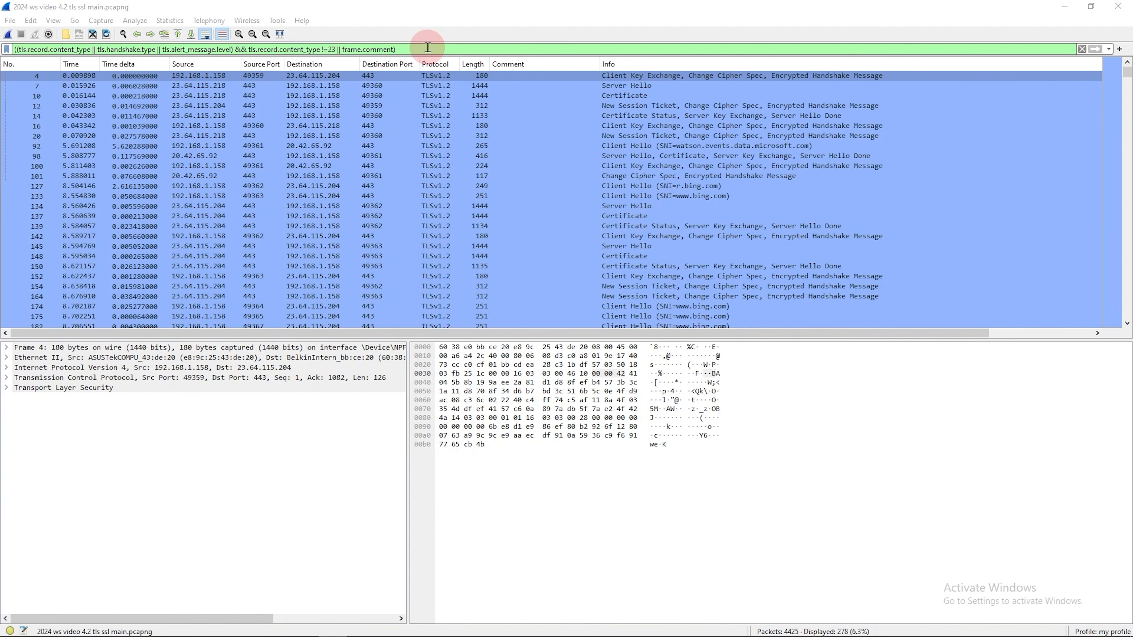
Clear the TLS display filter to show all packets, then apply the filter dns.qry.name=="badssl.com"
triple_click(427, 47)
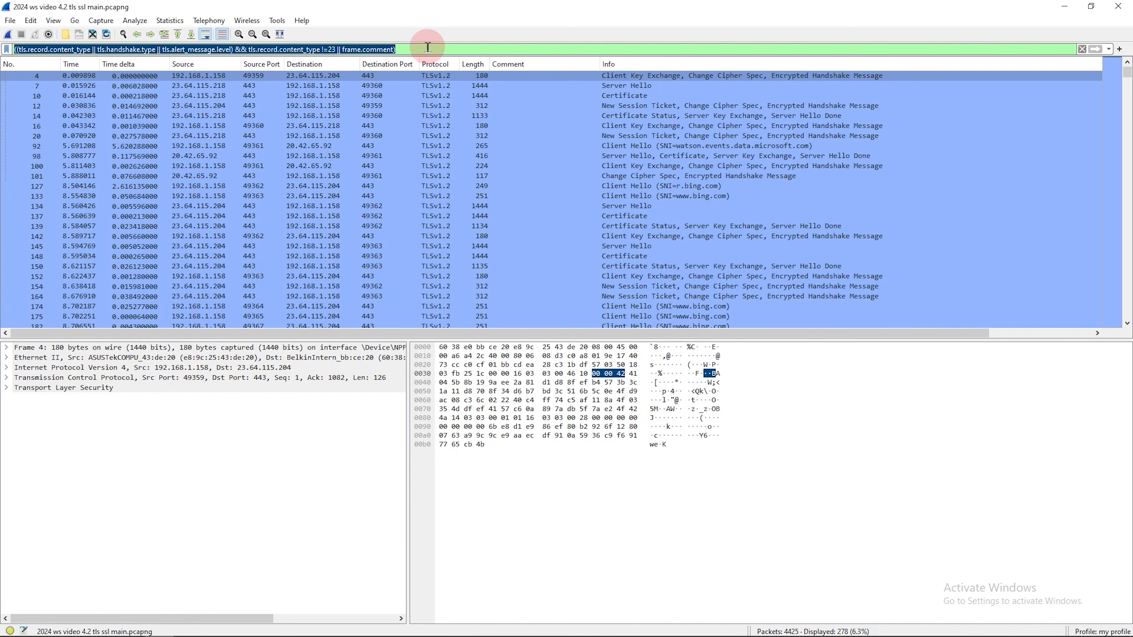
key(BackSpace)
key(Return)
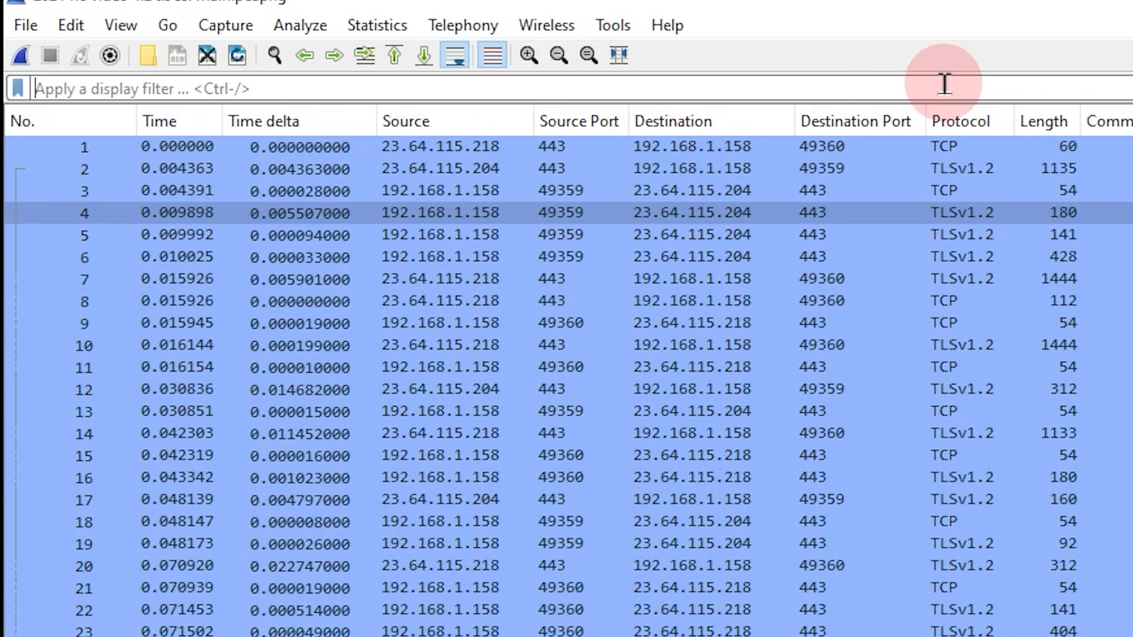
text(dns.)
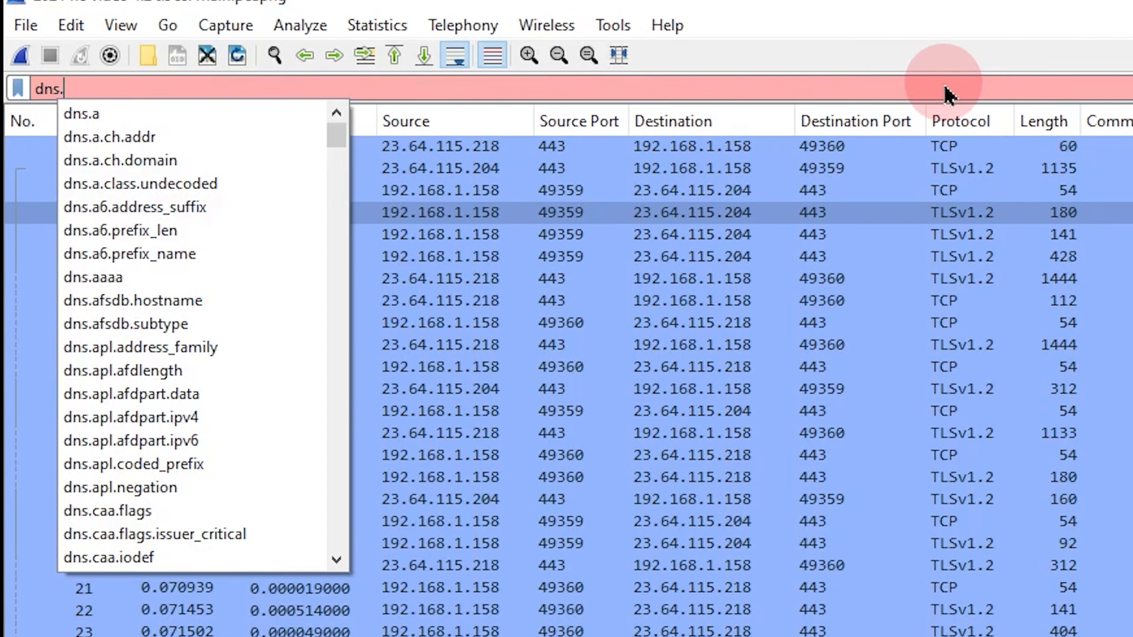
text(qry.name)
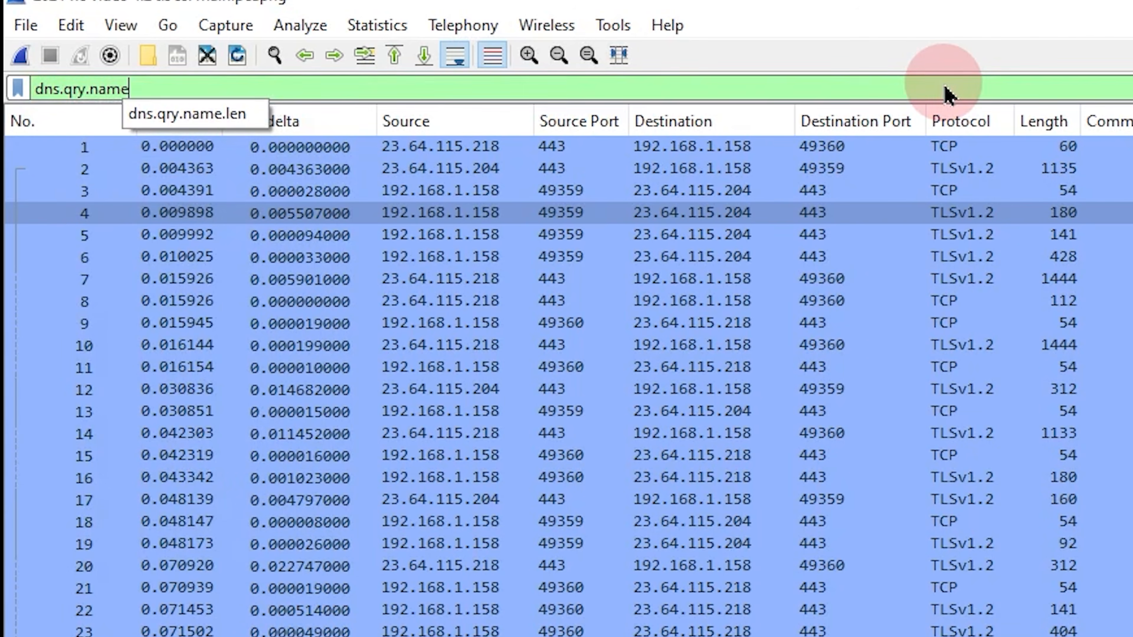
text(=="bad)
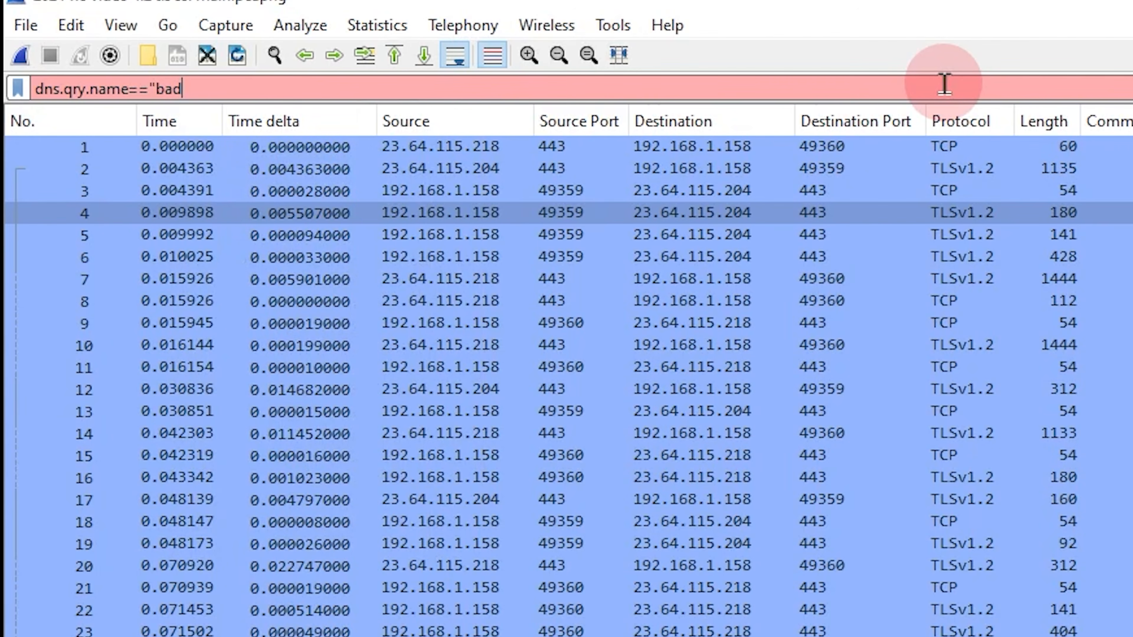
text(ssl.com")
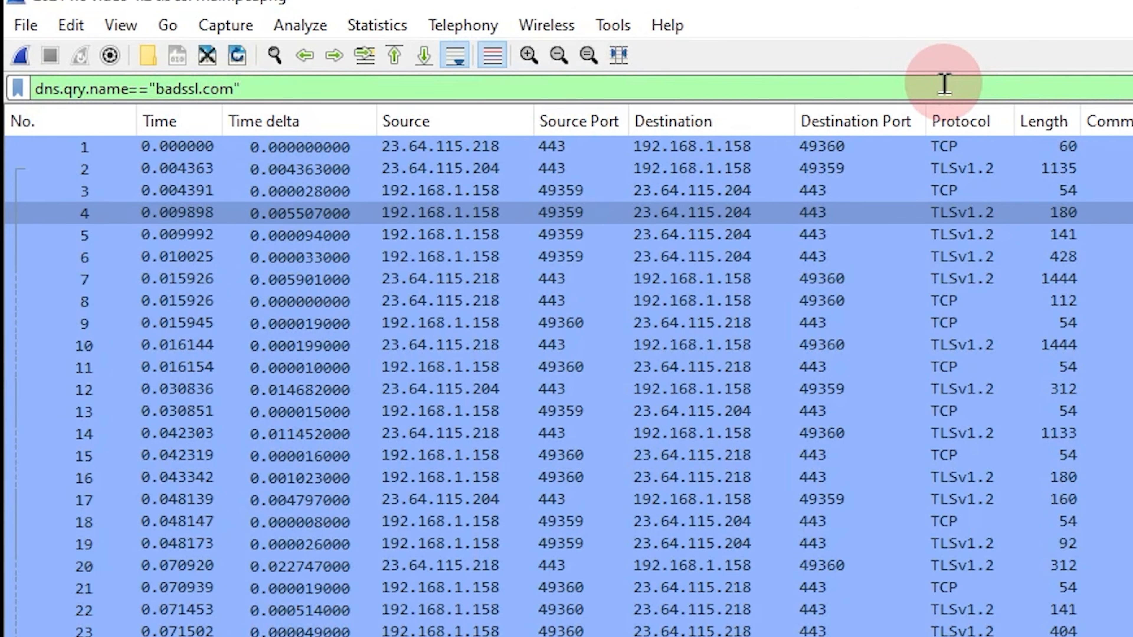
key(Return)
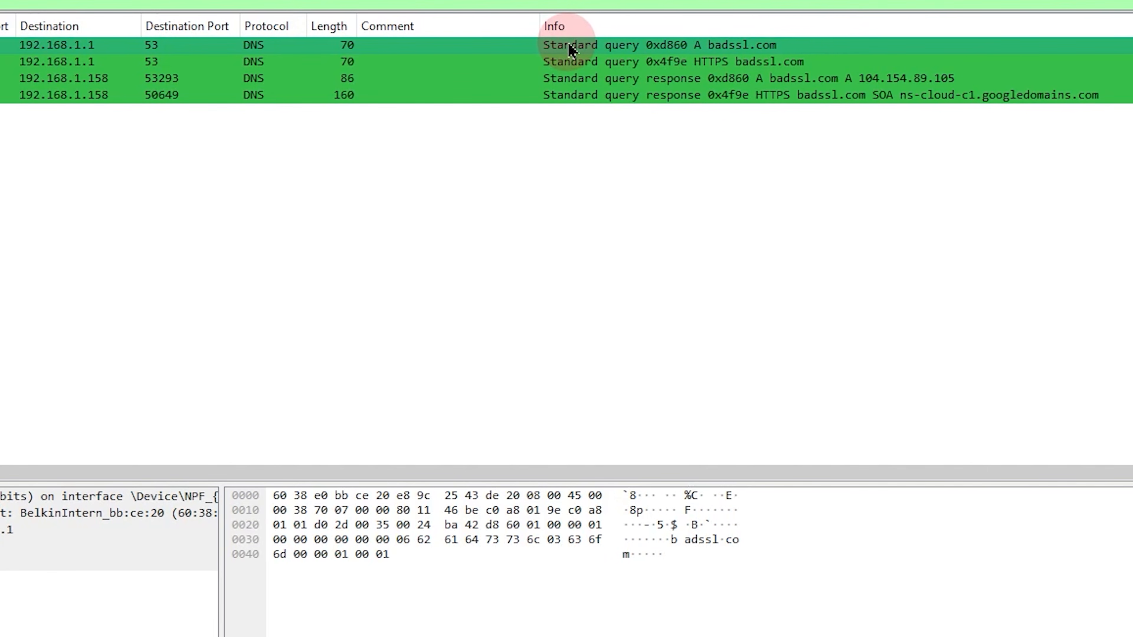
Mark the first badssl.com DNS query packet (type A) and add the packet comment "dns query" to it
right_click(480, 45)
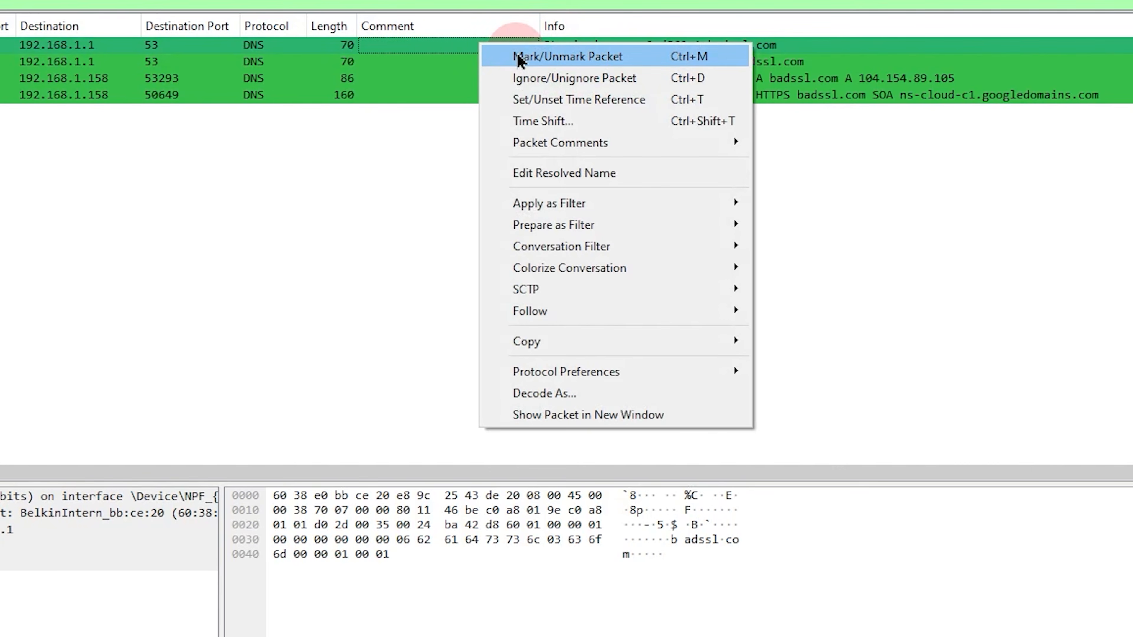
click(512, 57)
right_click(440, 45)
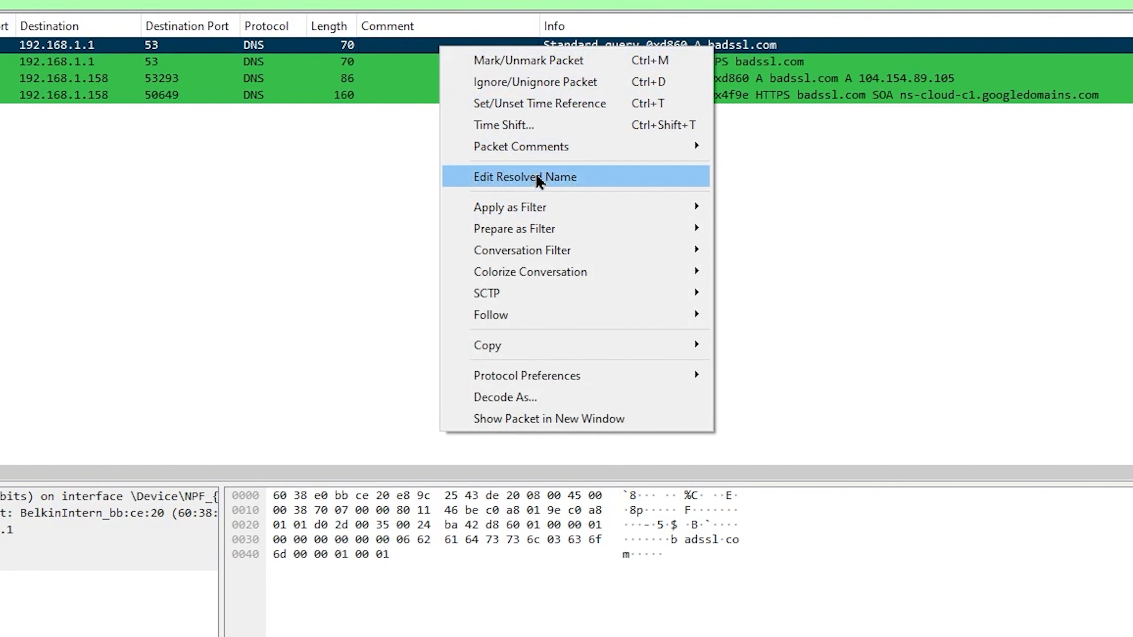
mouse_move(541, 152)
click(824, 149)
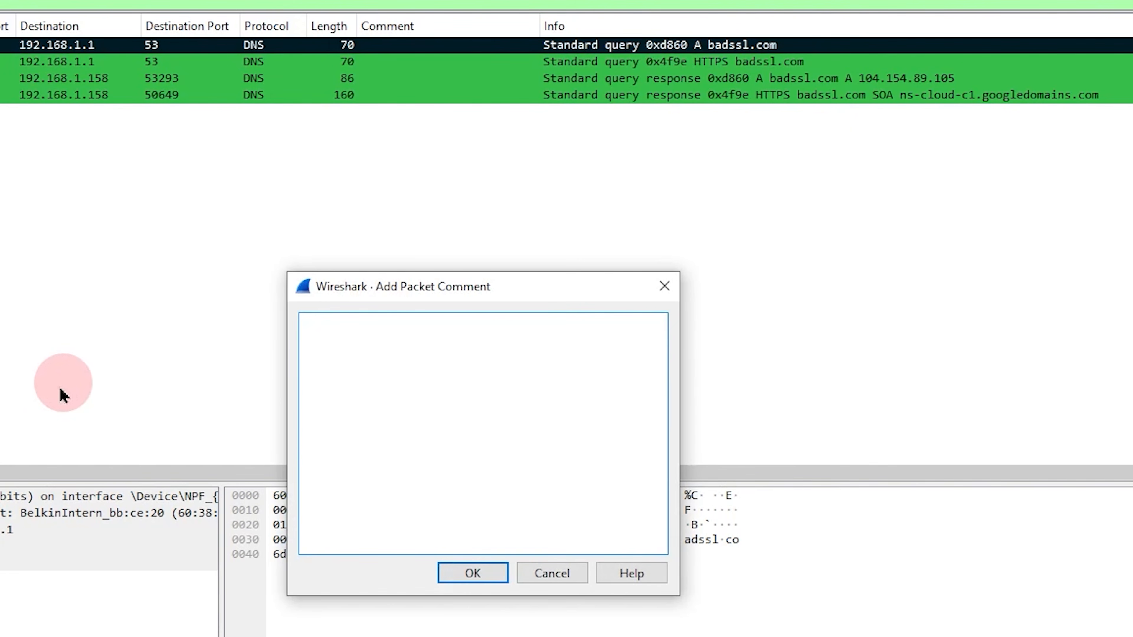
text(dns qu)
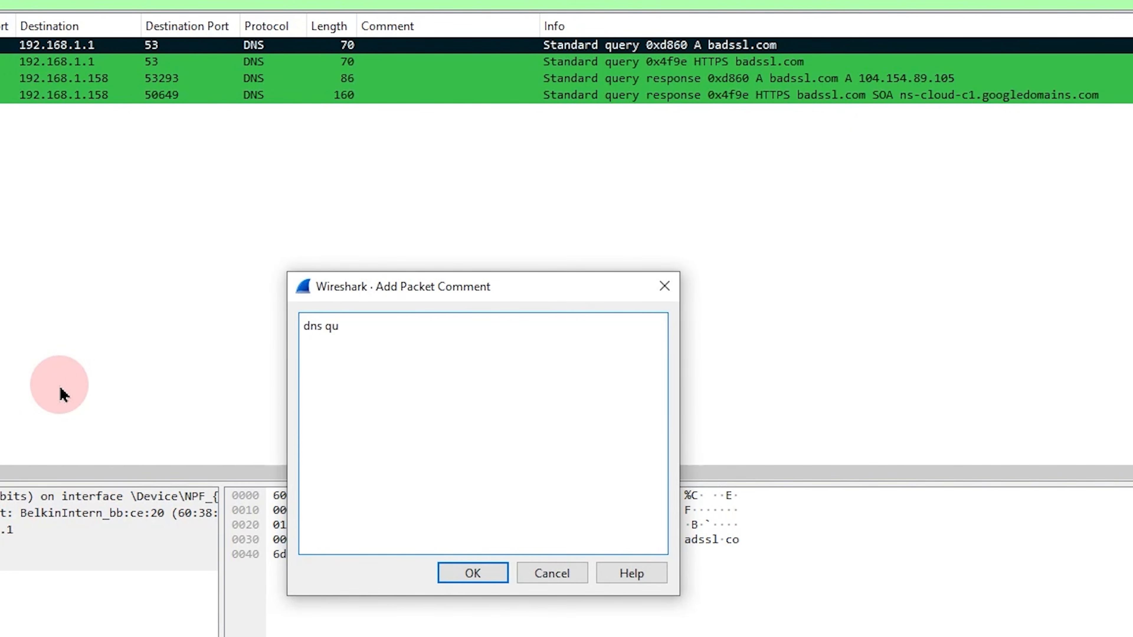
text(ery)
key(Return)
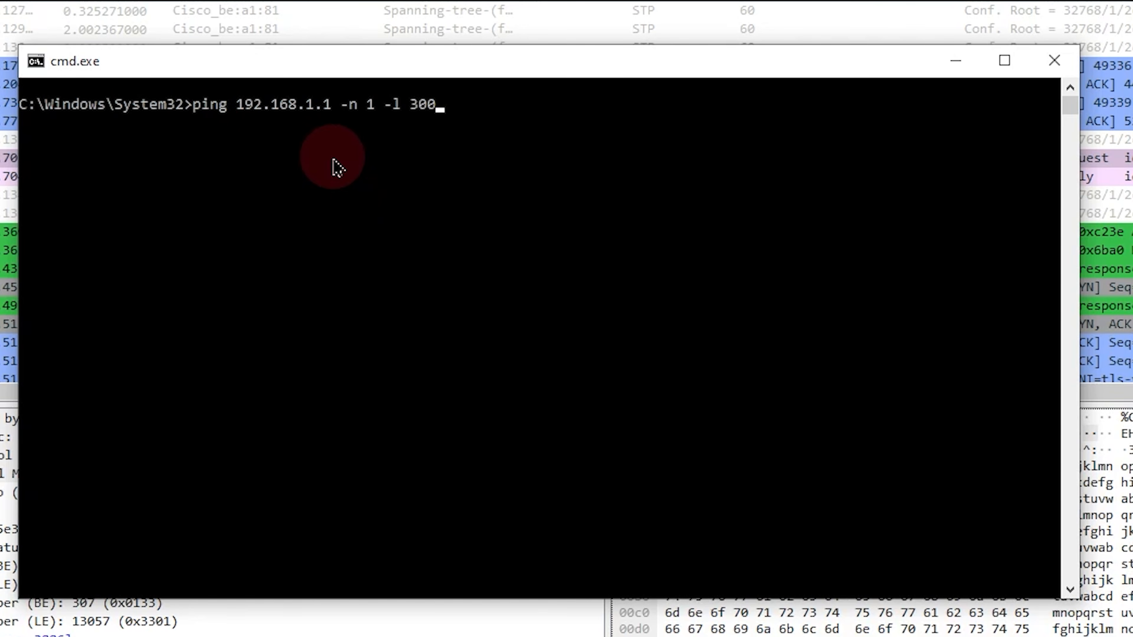
In the Command Prompt, send single pings to 192.168.1.1 with data sizes of 300, 400 and 500 bytes
click(338, 168)
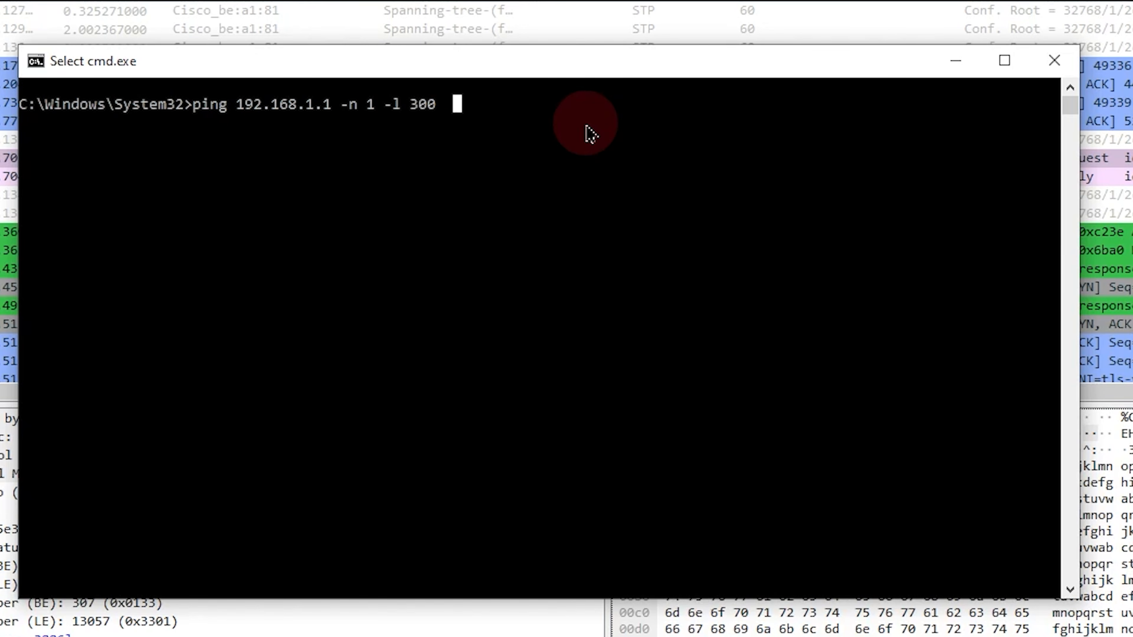
key(Return)
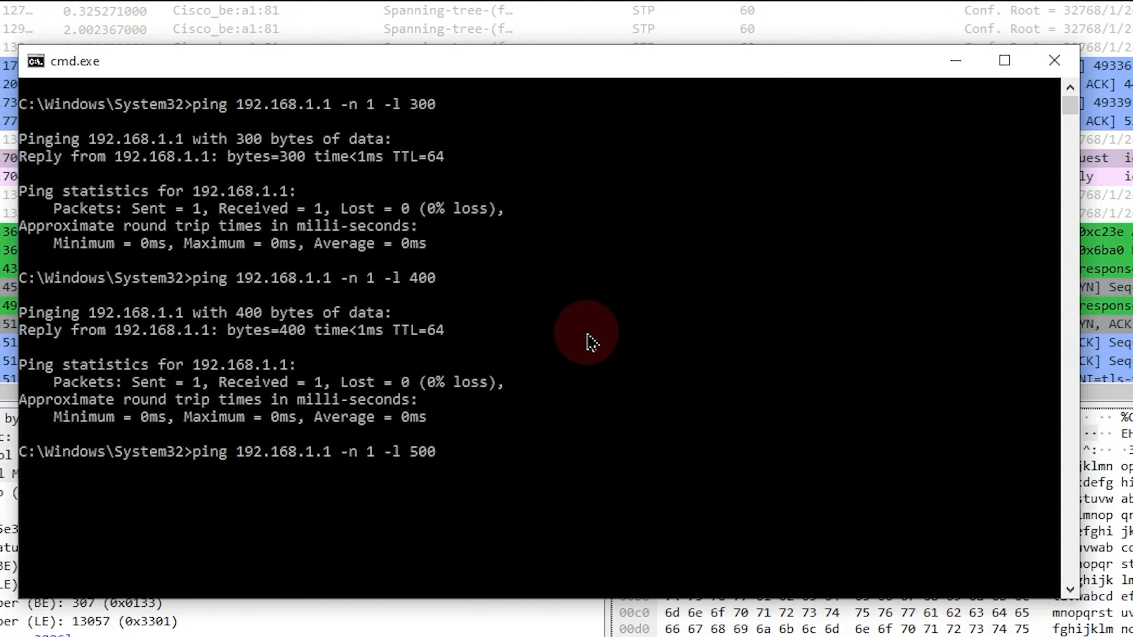
key(Return)
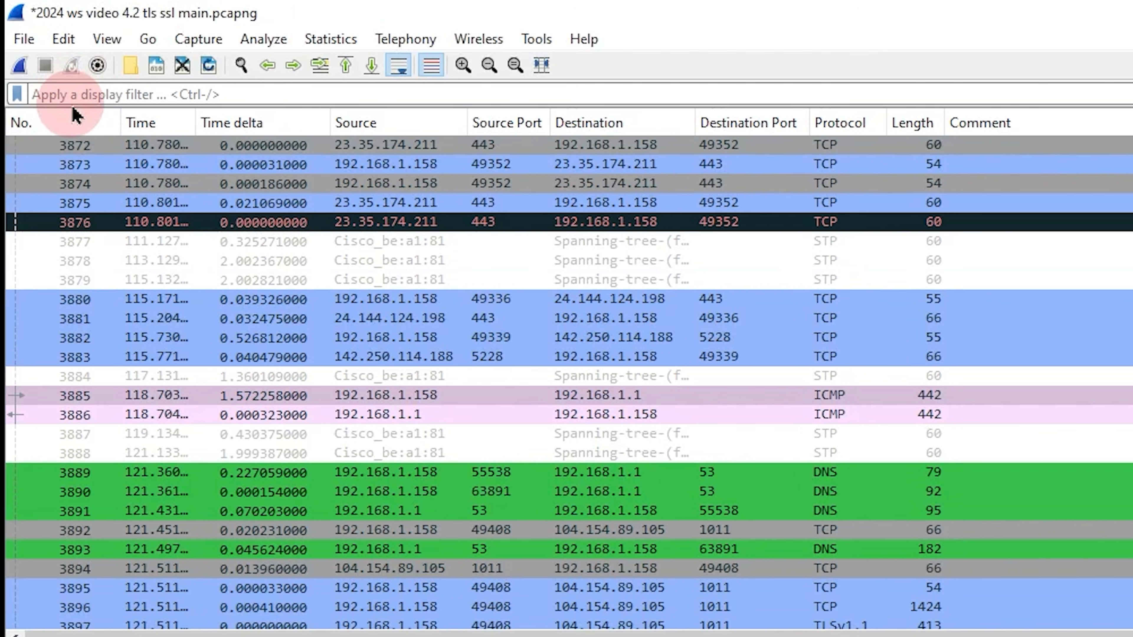
In Wireshark, apply the display filter "icmp && data.len >= 300" and select the first packet's data Length field
text(icmp)
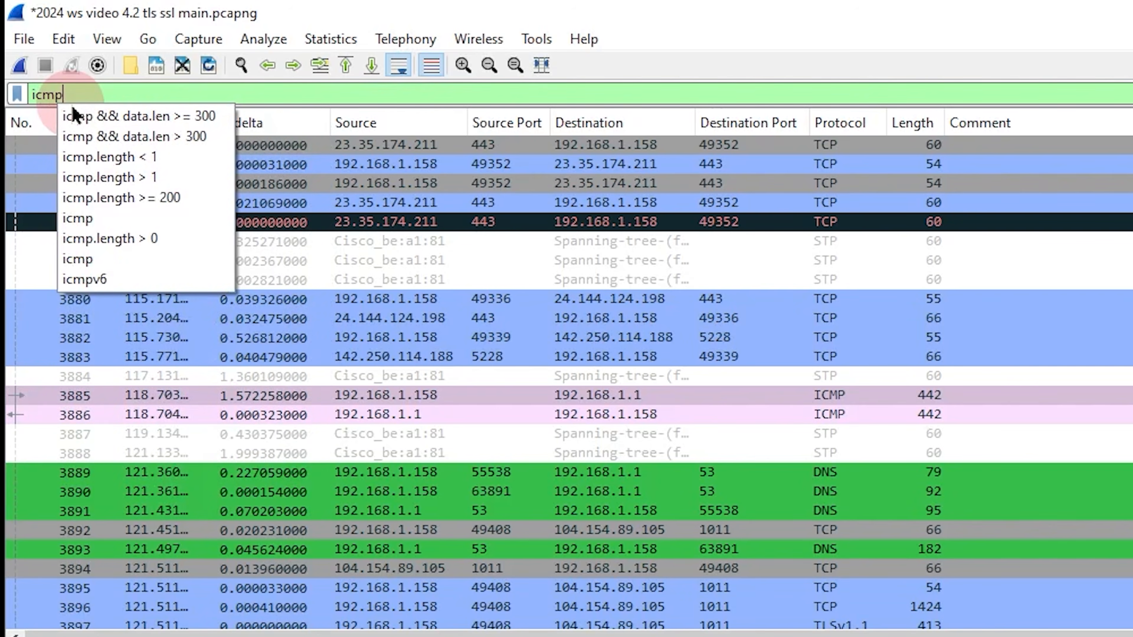
text( && data.len)
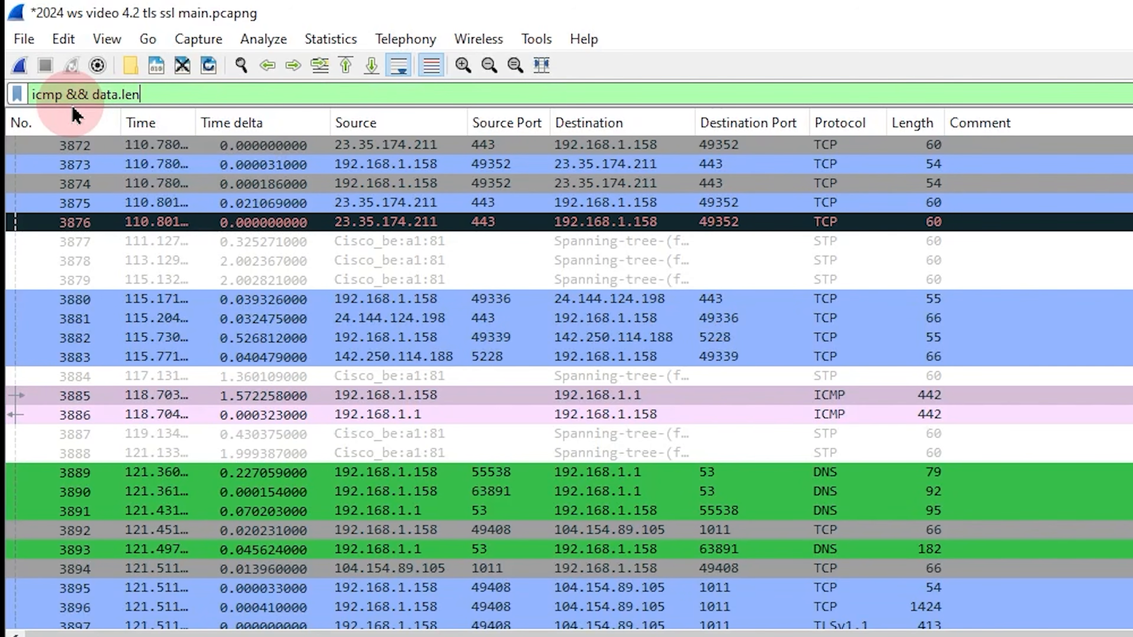
text( >= 300)
key(Return)
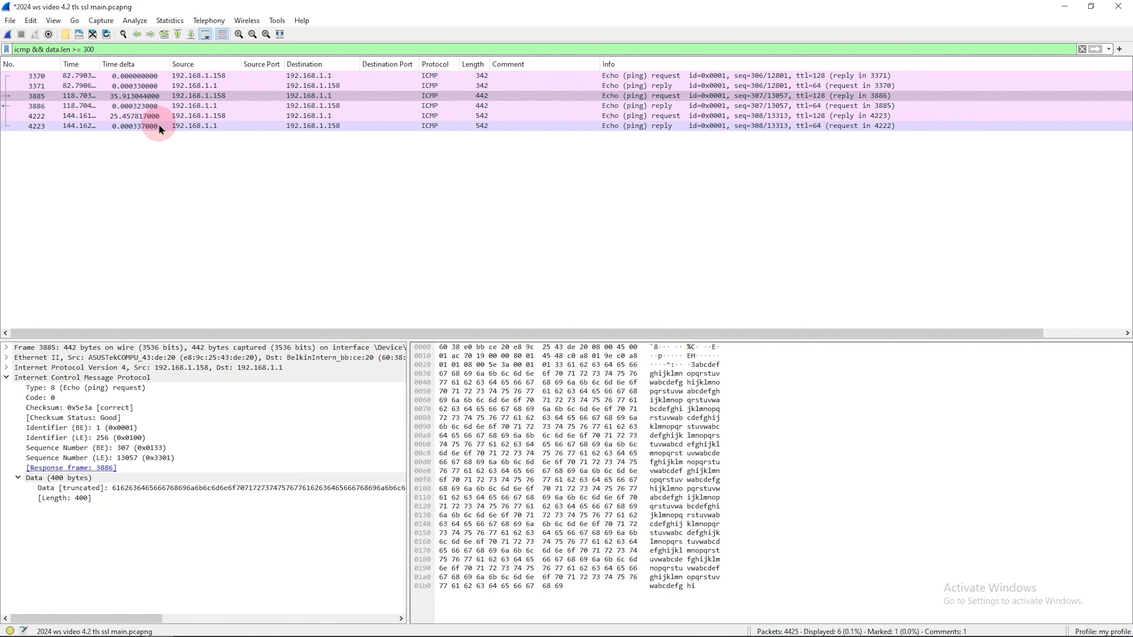
key(ctrl+Home)
click(83, 500)
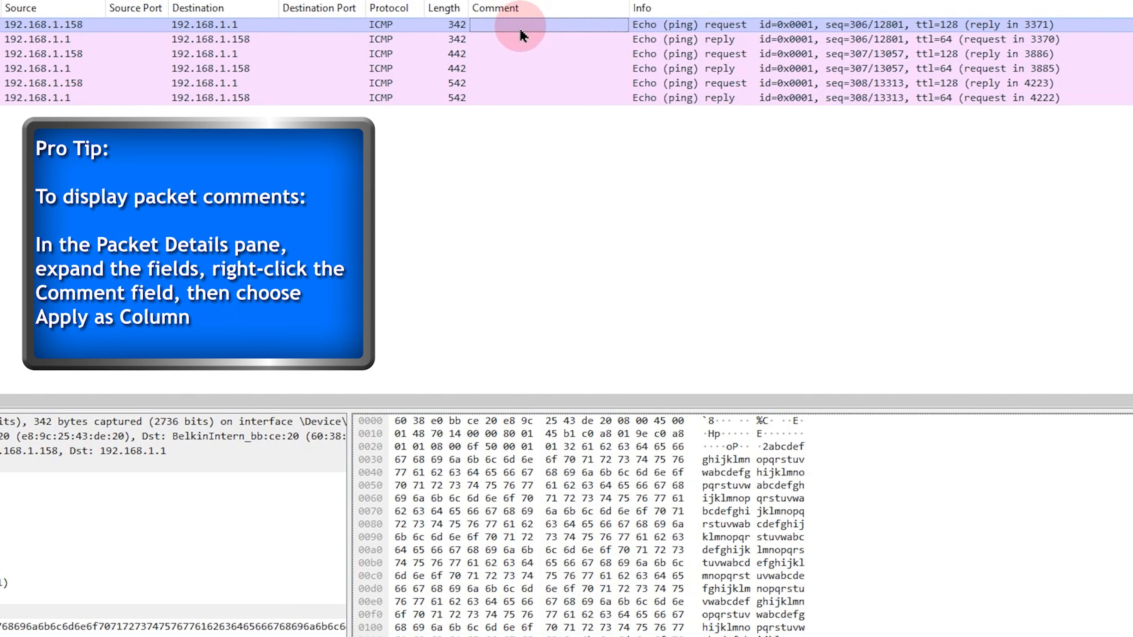
Mark the three ICMP echo request packets in the filtered list
right_click(519, 28)
click(563, 46)
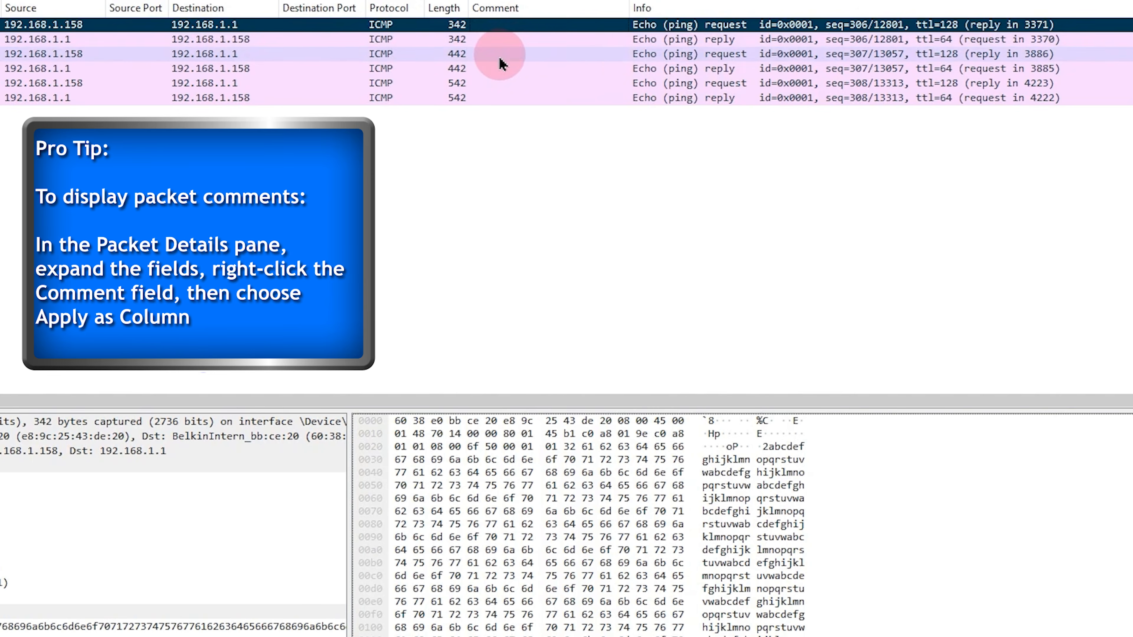
right_click(501, 56)
click(563, 73)
right_click(560, 83)
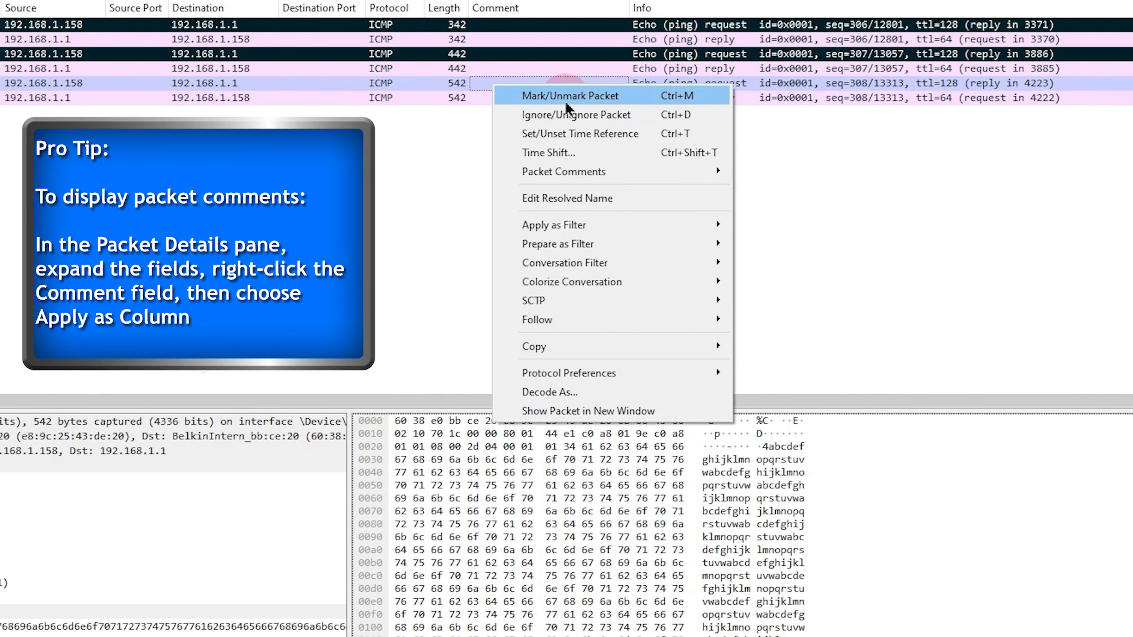
click(563, 96)
Add the packet comment "1st ping 300" to the first echo request
right_click(506, 26)
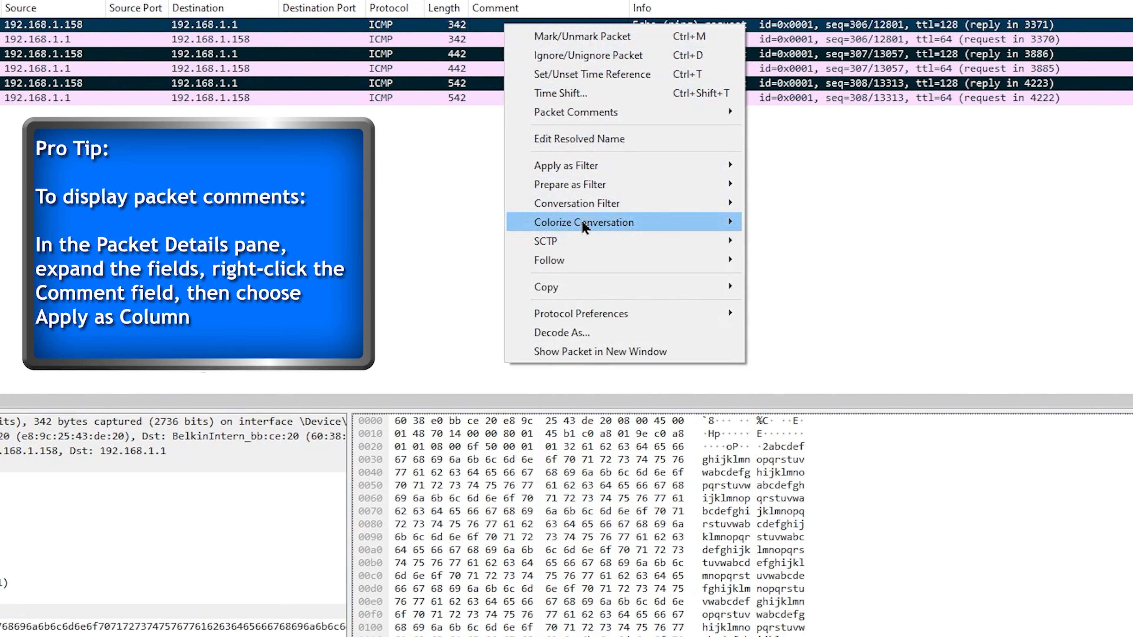
mouse_move(618, 121)
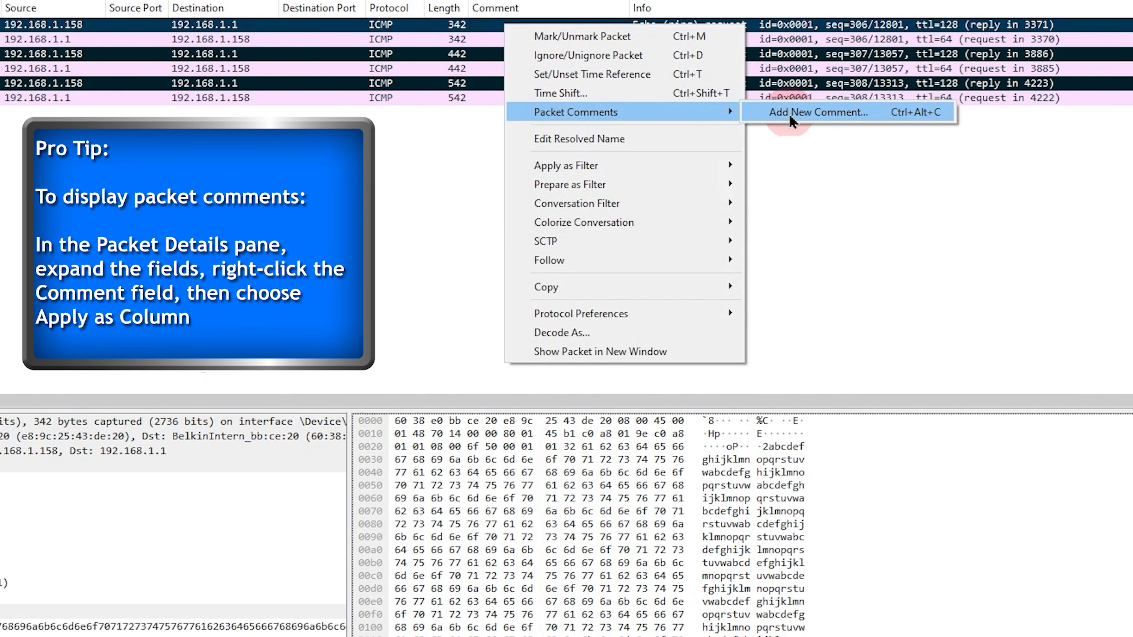
click(796, 115)
text(1st ping 300)
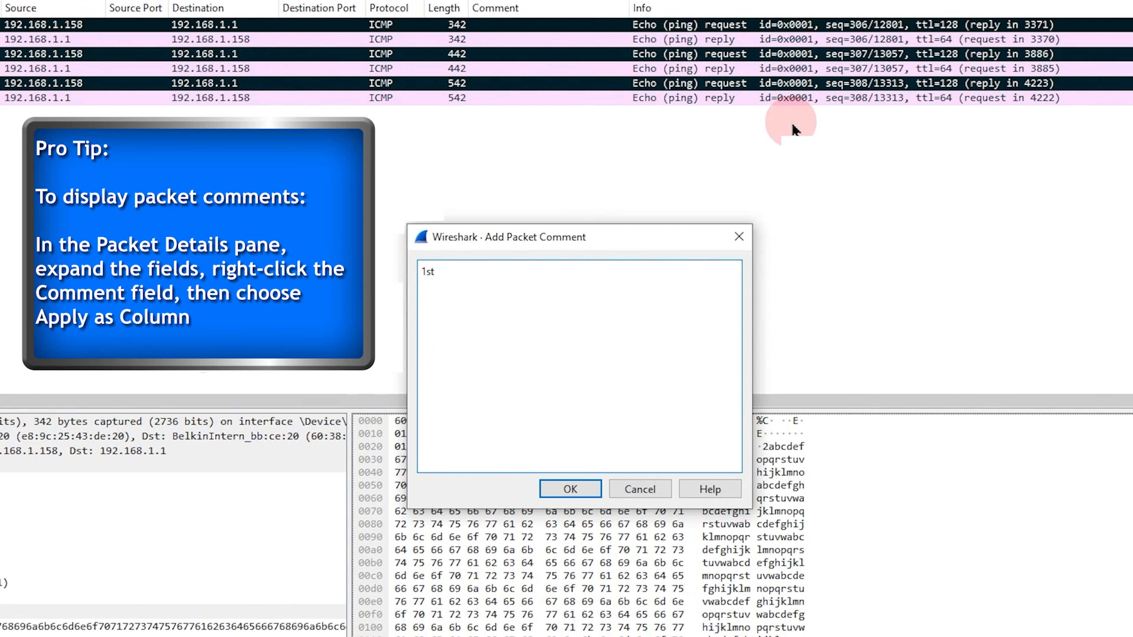
key(Return)
Add the packet comment "2nd ping 400" to the second echo request
right_click(488, 57)
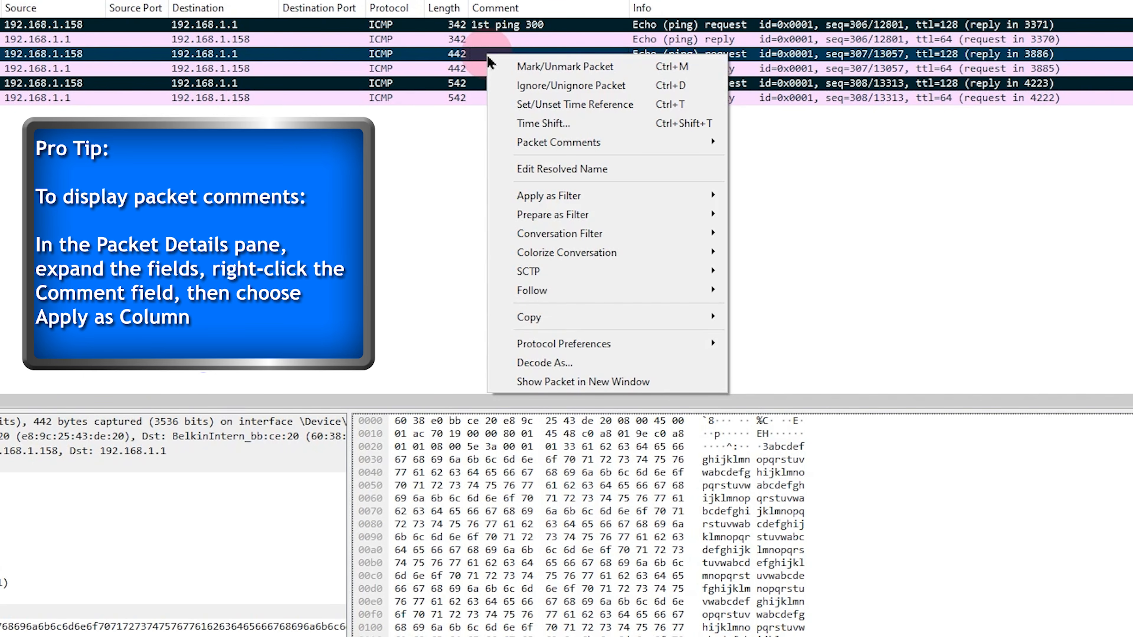
mouse_move(713, 142)
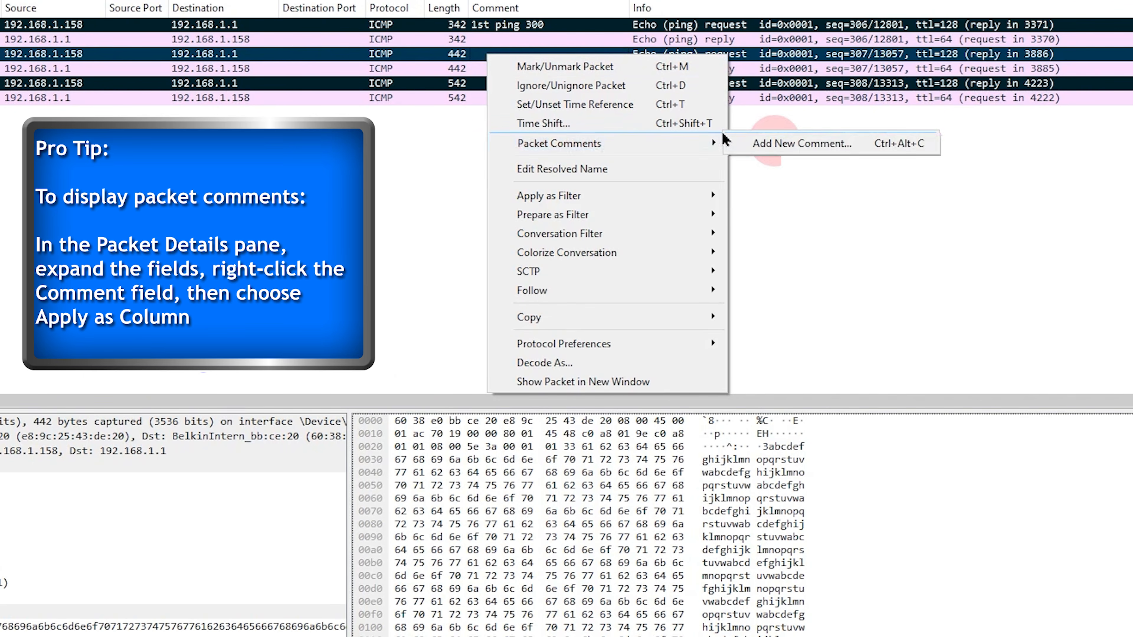
click(776, 144)
text(2nd ping 400)
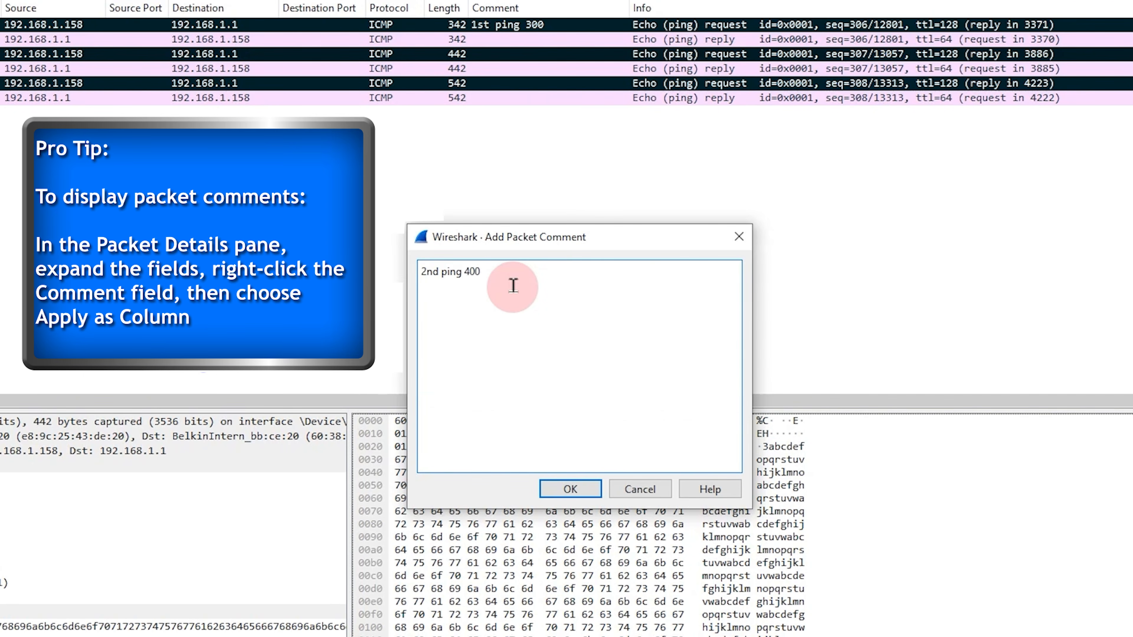
key(Return)
Add the packet comment "3rd ping 500" to the third echo request and keep that packet selected
right_click(488, 83)
mouse_move(582, 169)
click(767, 168)
text(3rd pin)
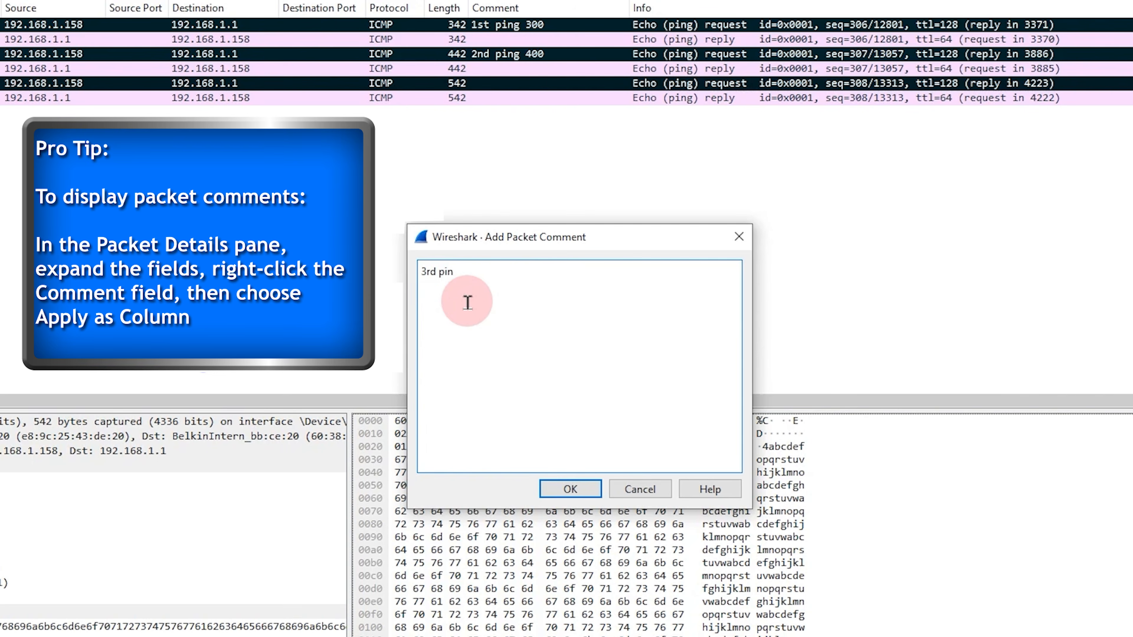
text(g 500)
key(Return)
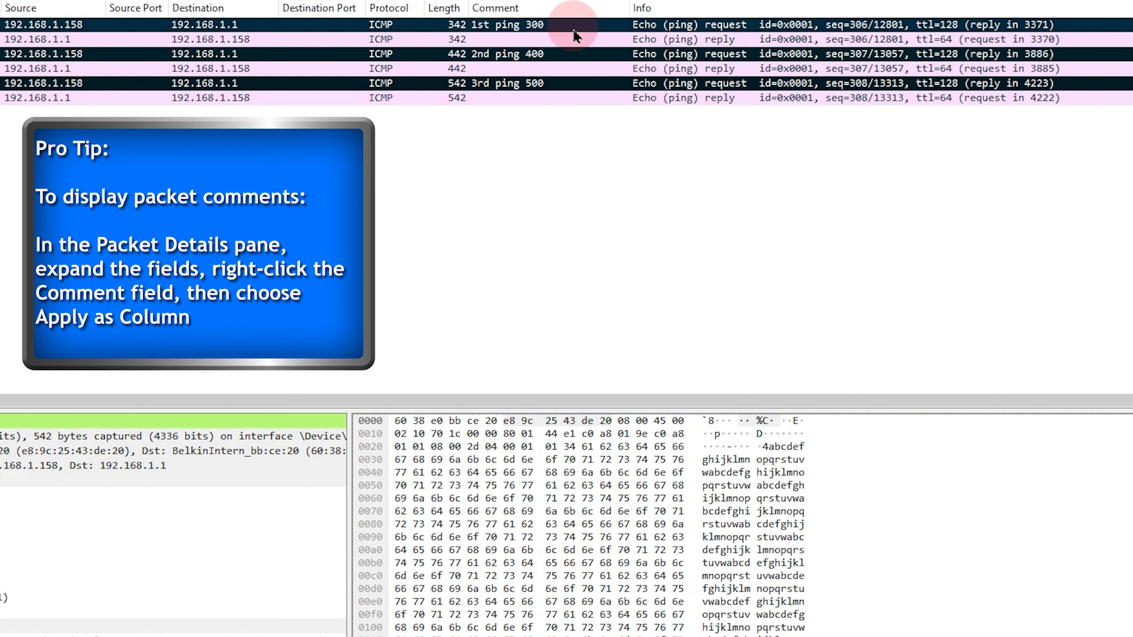
click(587, 84)
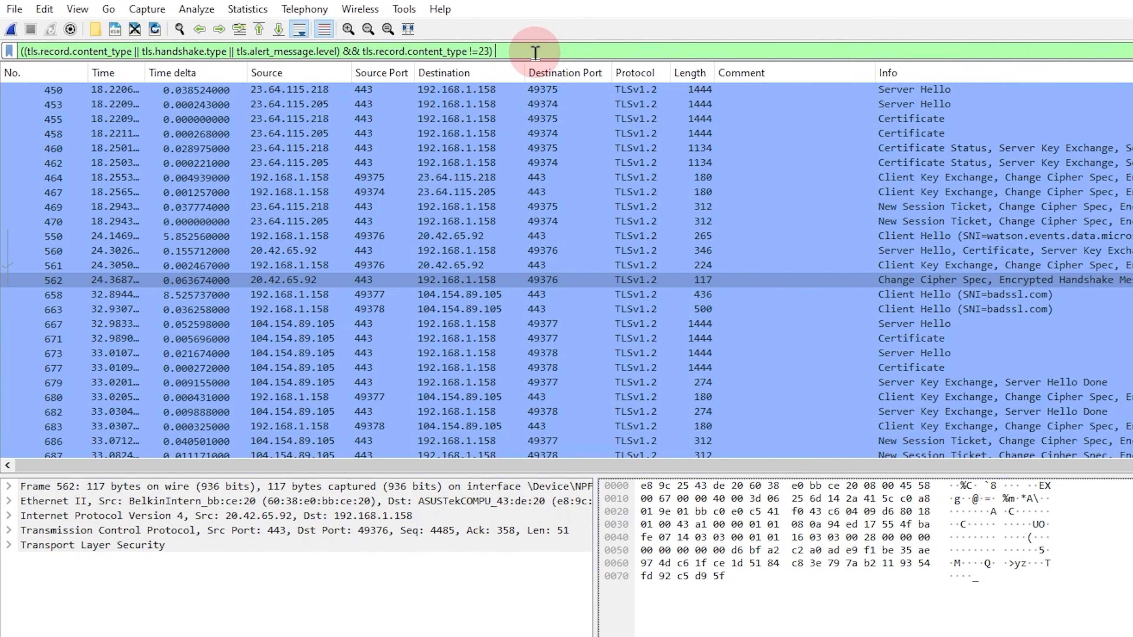
Extend the display filter with "&& ip.addr==104.154.89.105 || frame.comment" and apply it
text(&& ip.addr=)
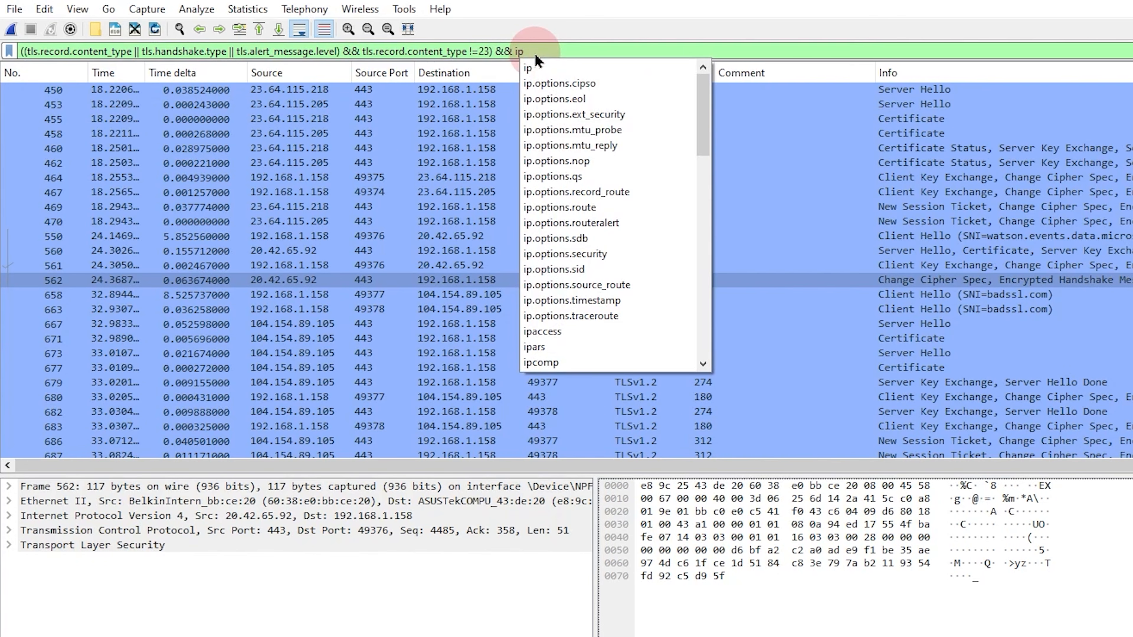
text(=104)
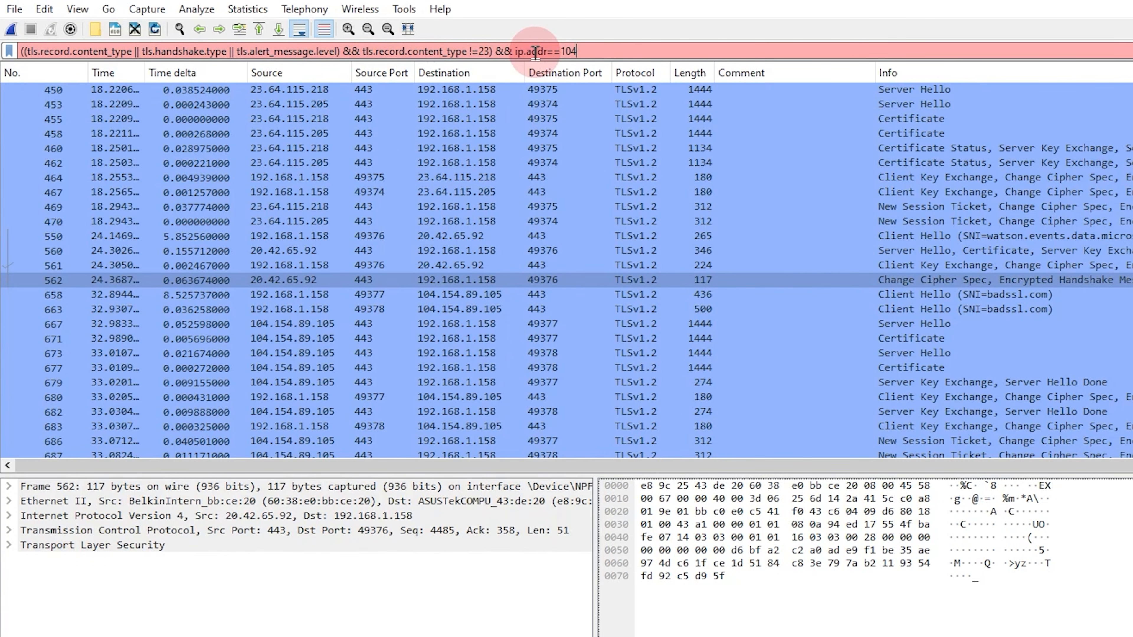
text(.154.89.105)
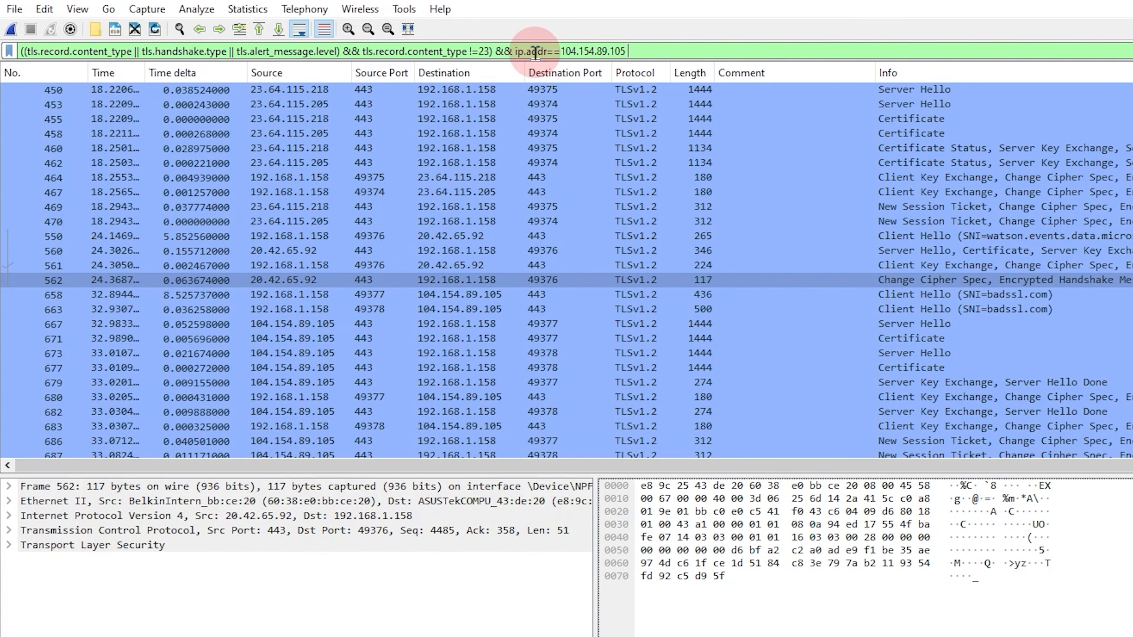
text(|)
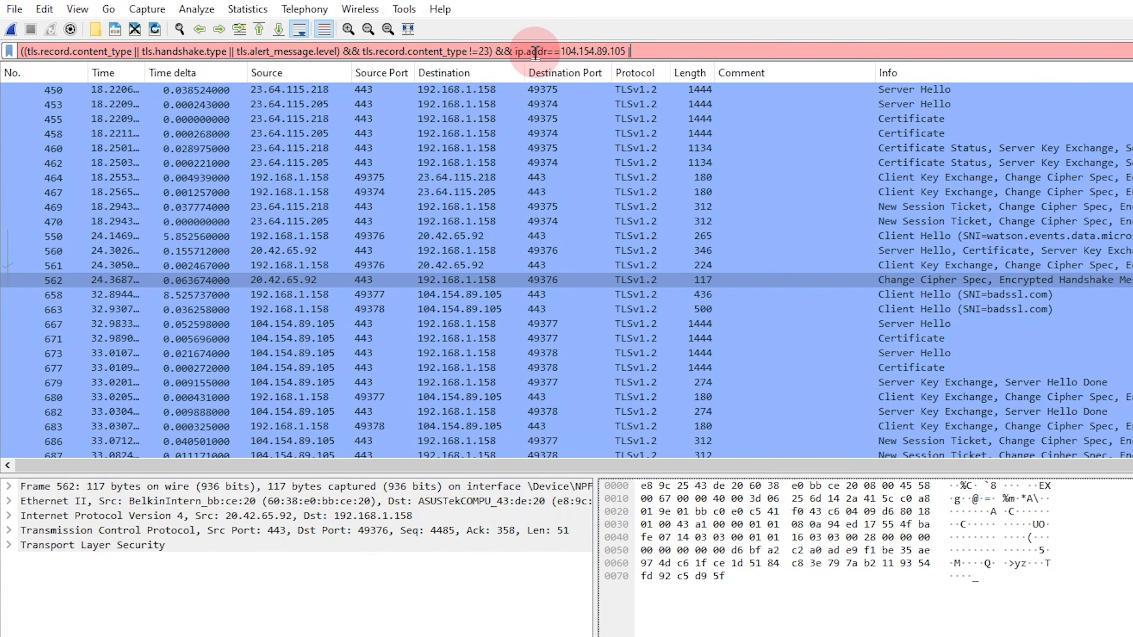
text(| frame.comment)
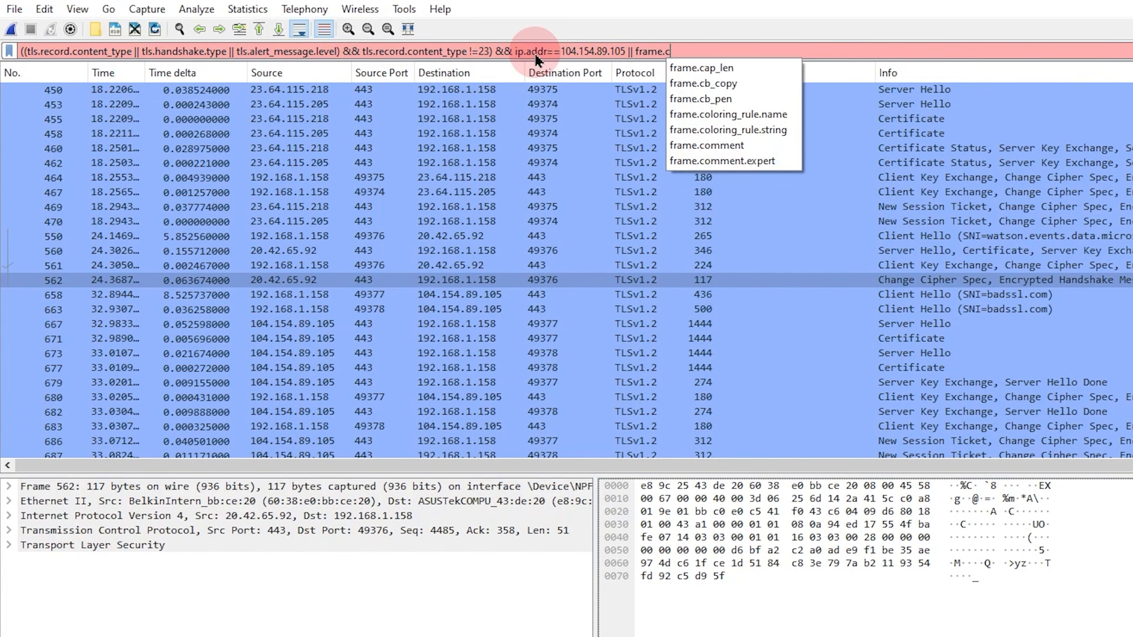
key(Return)
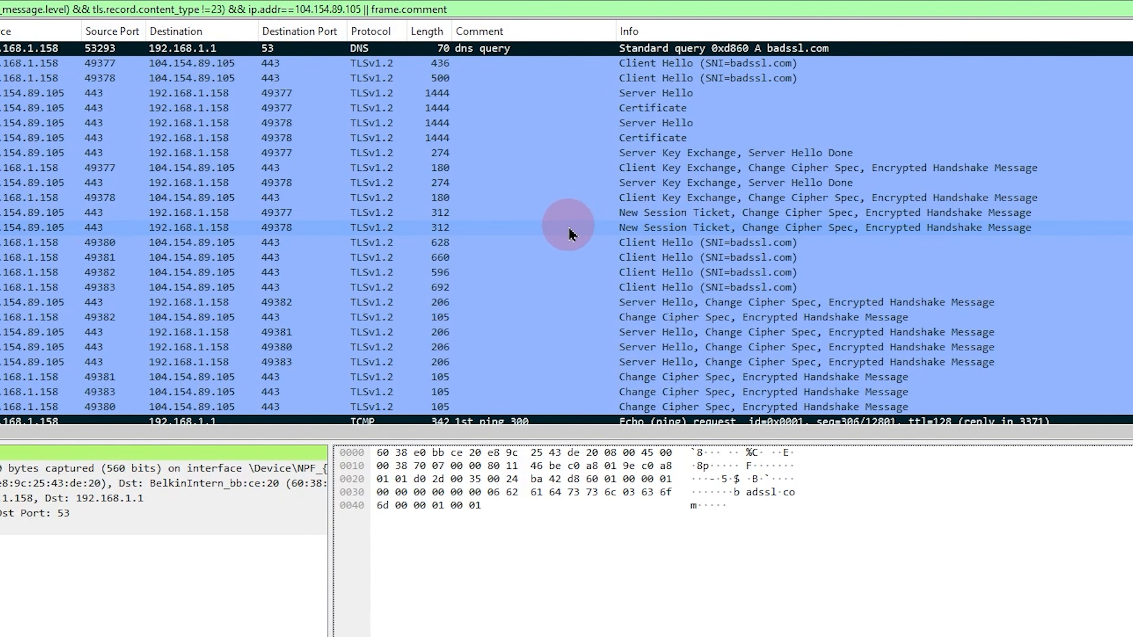
Examine the first Client Hello, Server Hello and Alert following the "1st ping 300" packet, expanding the alert's Transport Layer Security details
scroll(544, 241, down, 6)
scroll(548, 244, down, 2)
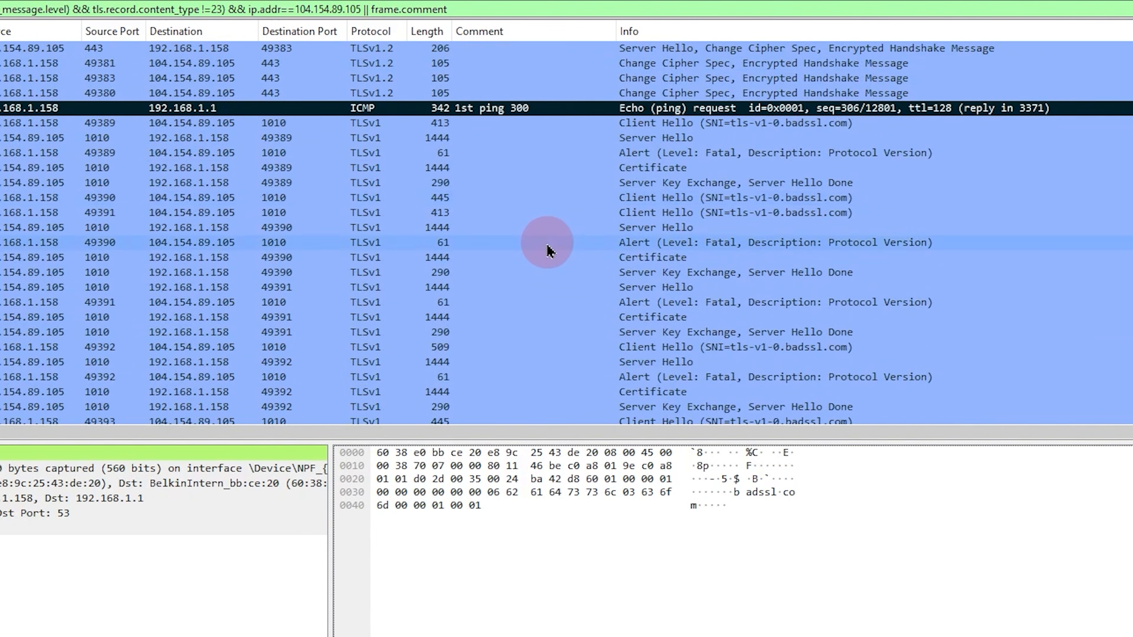
click(671, 82)
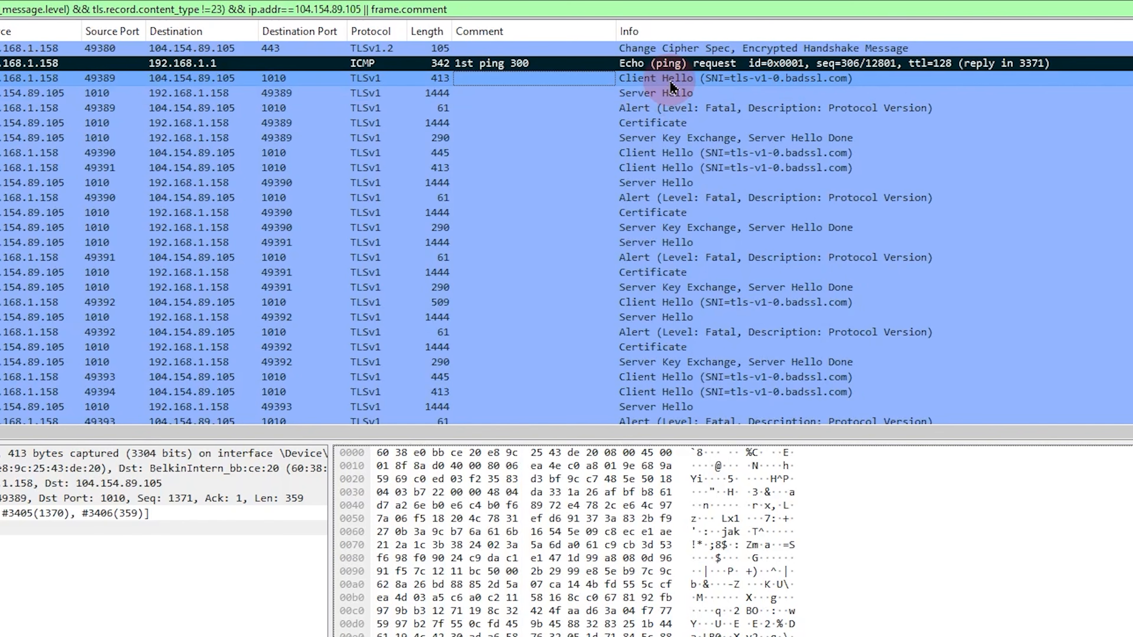
click(665, 98)
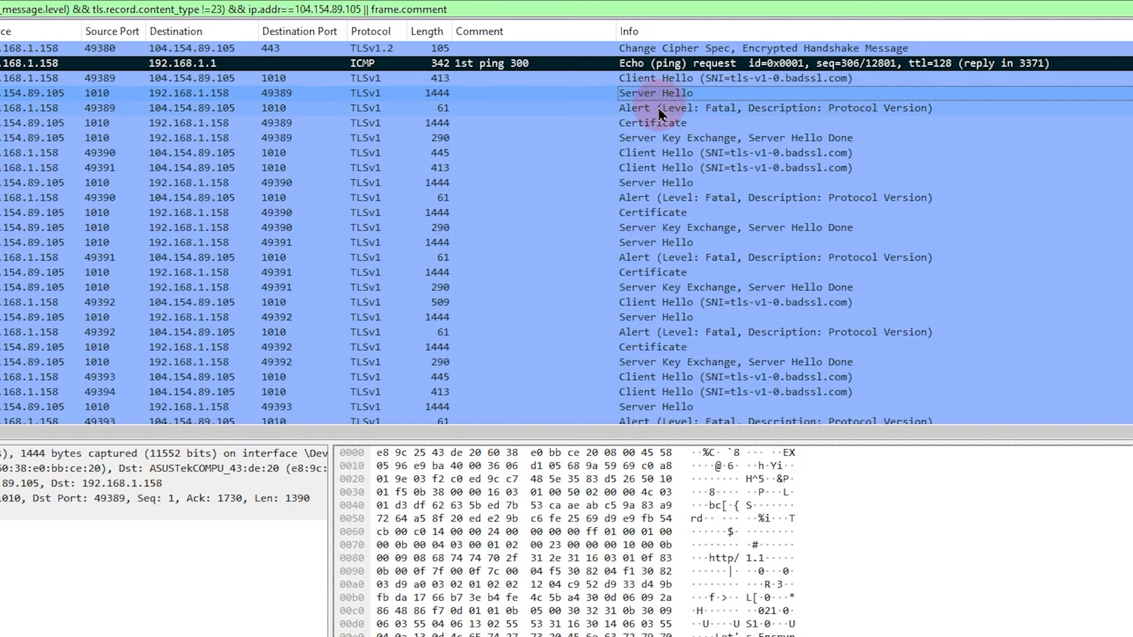
click(659, 108)
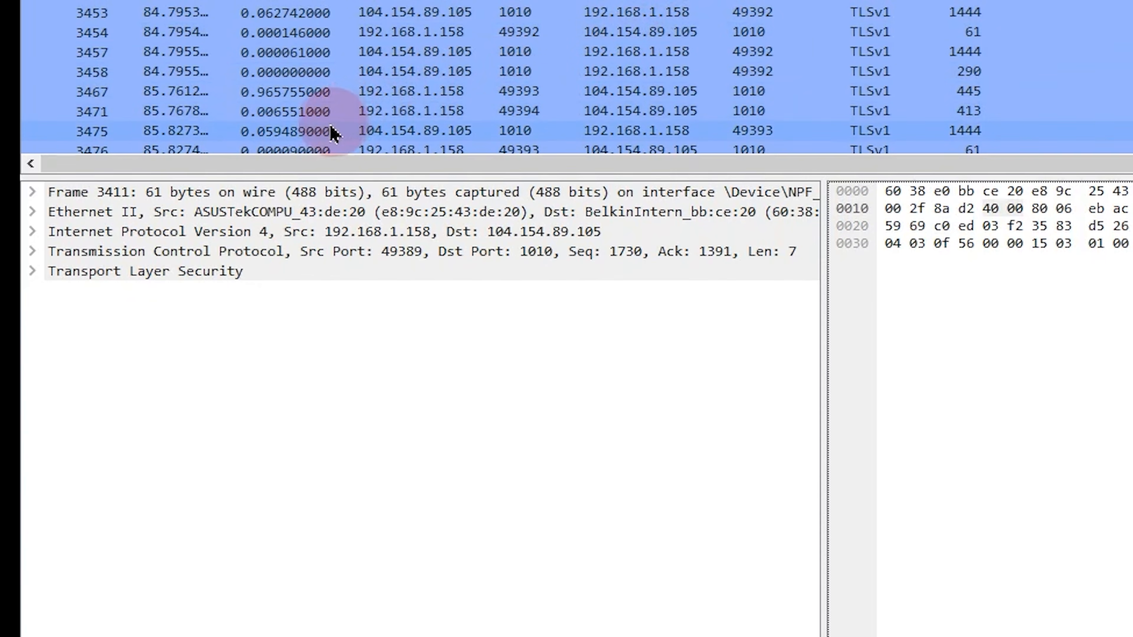
click(33, 271)
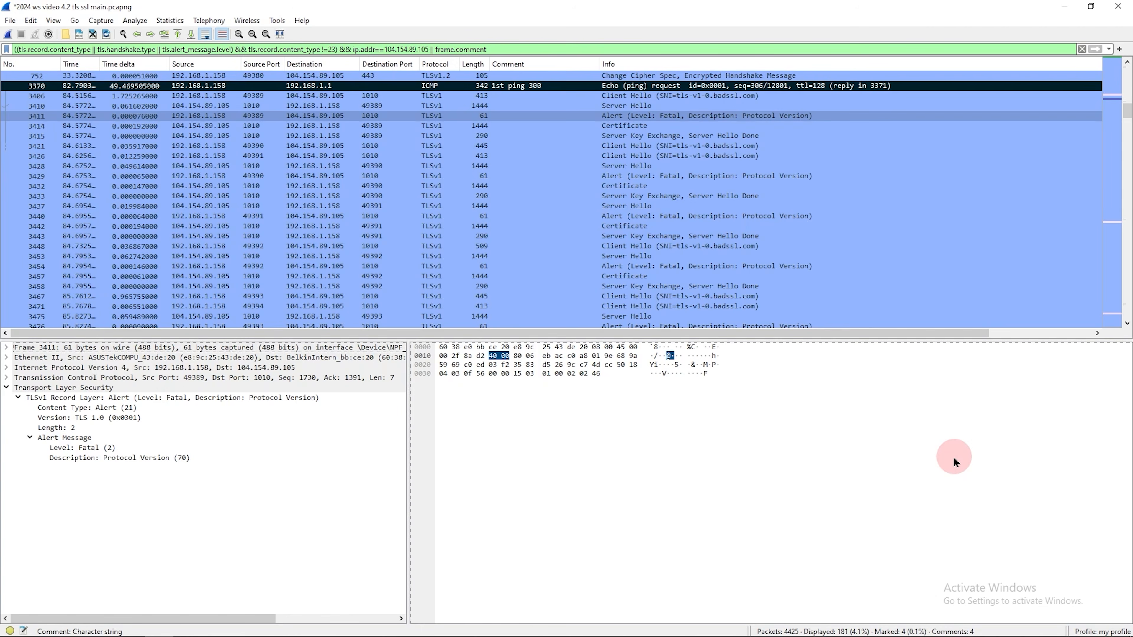
Compare the TLS record and handshake version fields in the first tls-v1-0.badssl.com Client Hello and its Server Hello
click(649, 97)
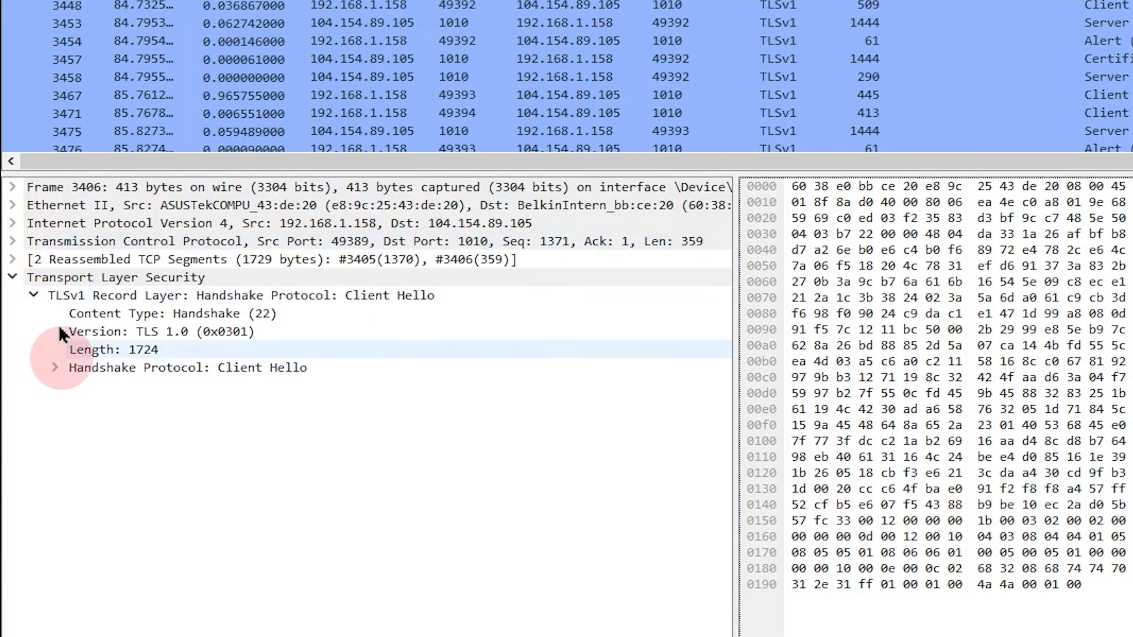
click(54, 368)
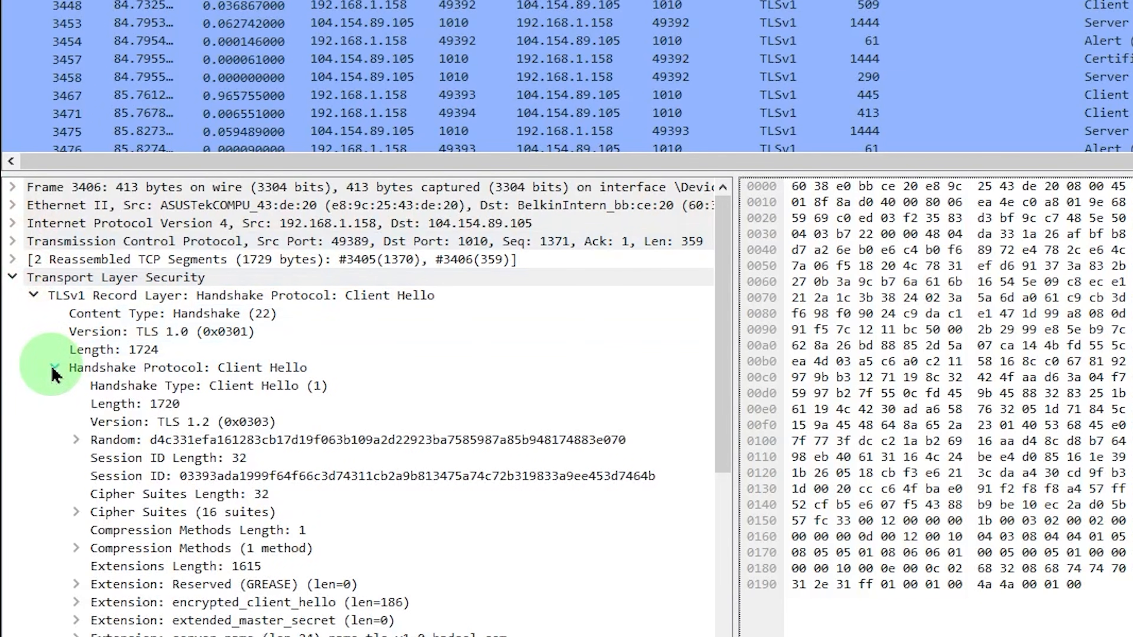
scroll(113, 542, down, 2)
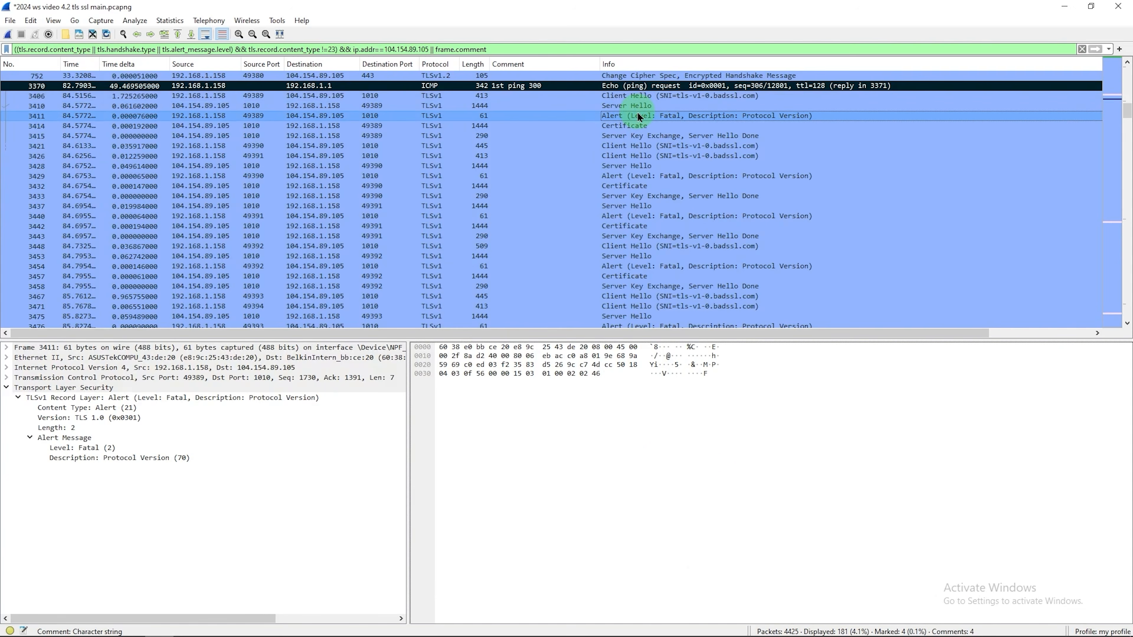
click(633, 107)
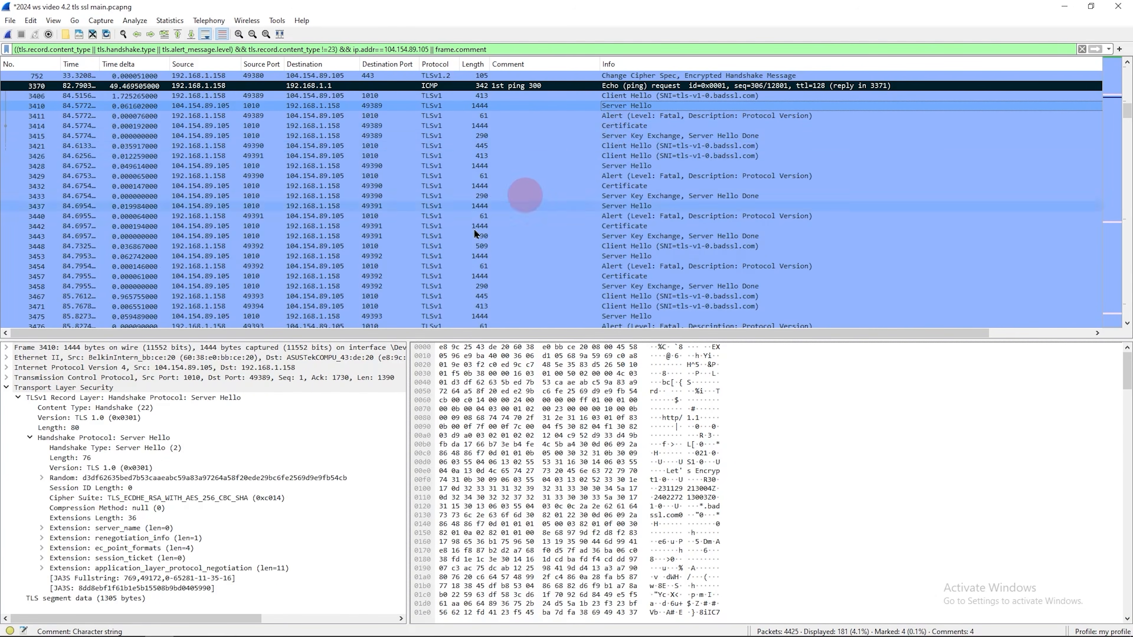
click(48, 439)
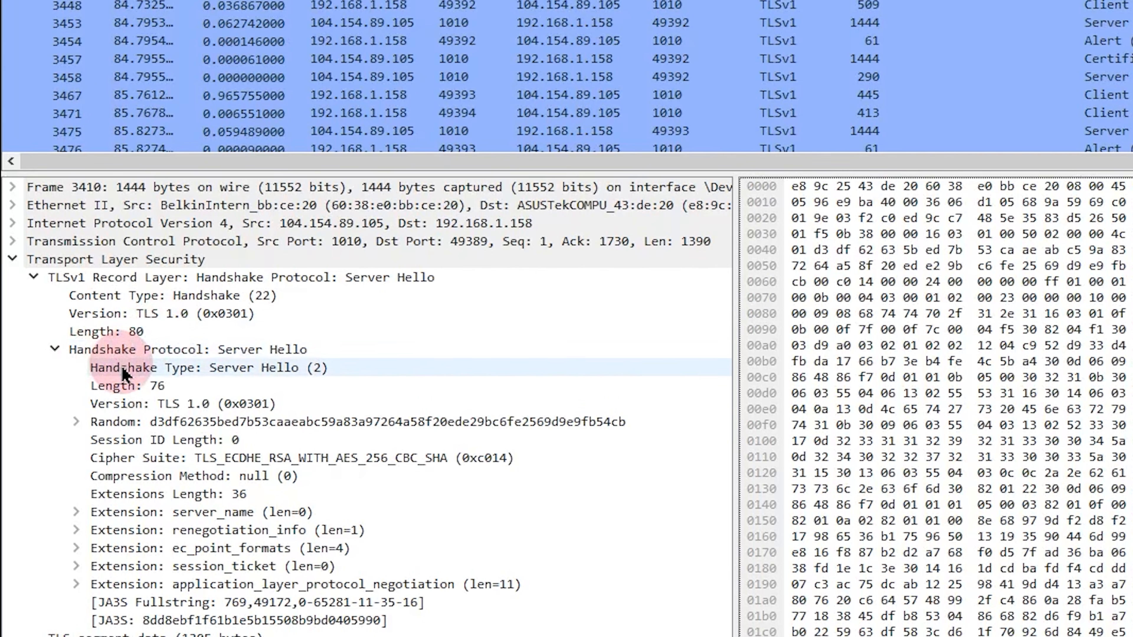
click(172, 403)
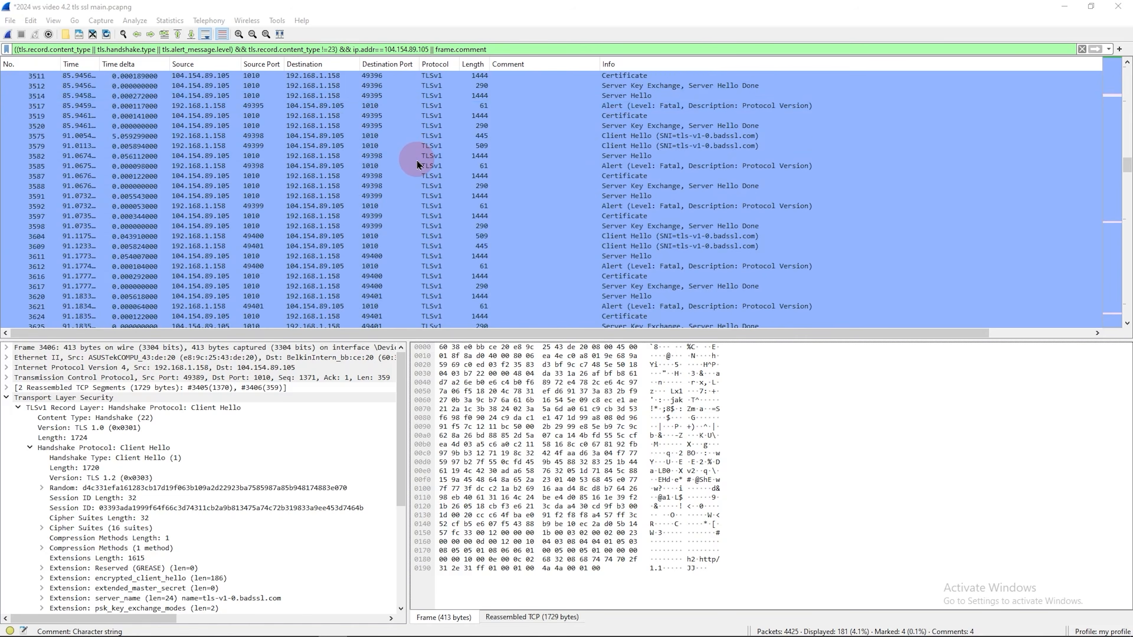
Locate the "2nd ping 400" packet and inspect the Client Hello, Server Hello and Alert that follow it
scroll(418, 160, down, 3)
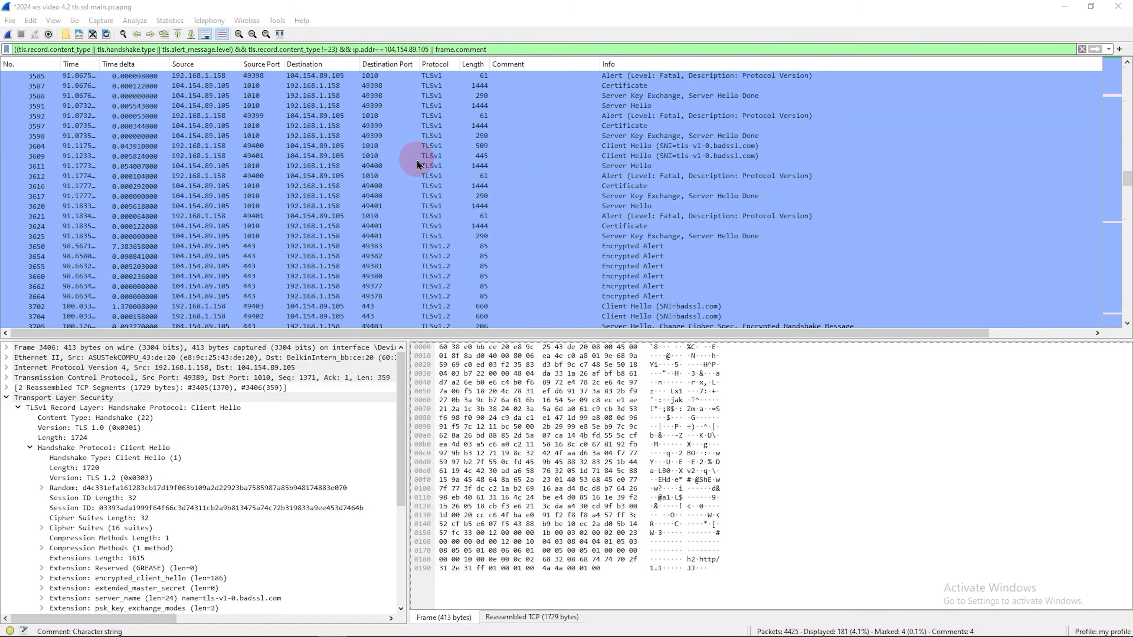
scroll(418, 164, down, 7)
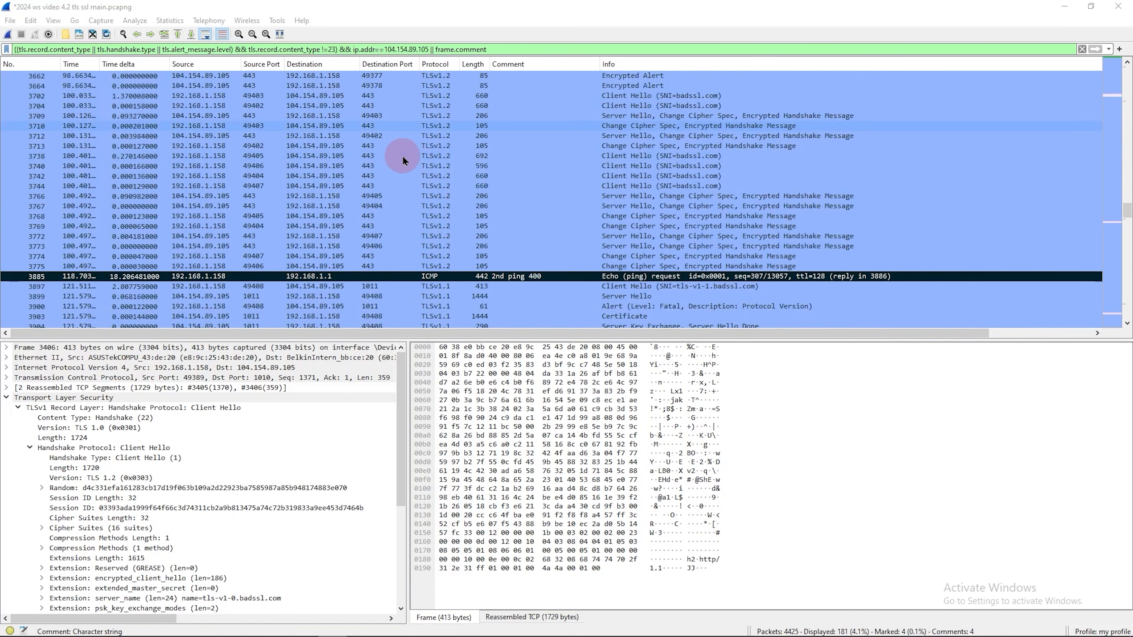
scroll(403, 161, down, 3)
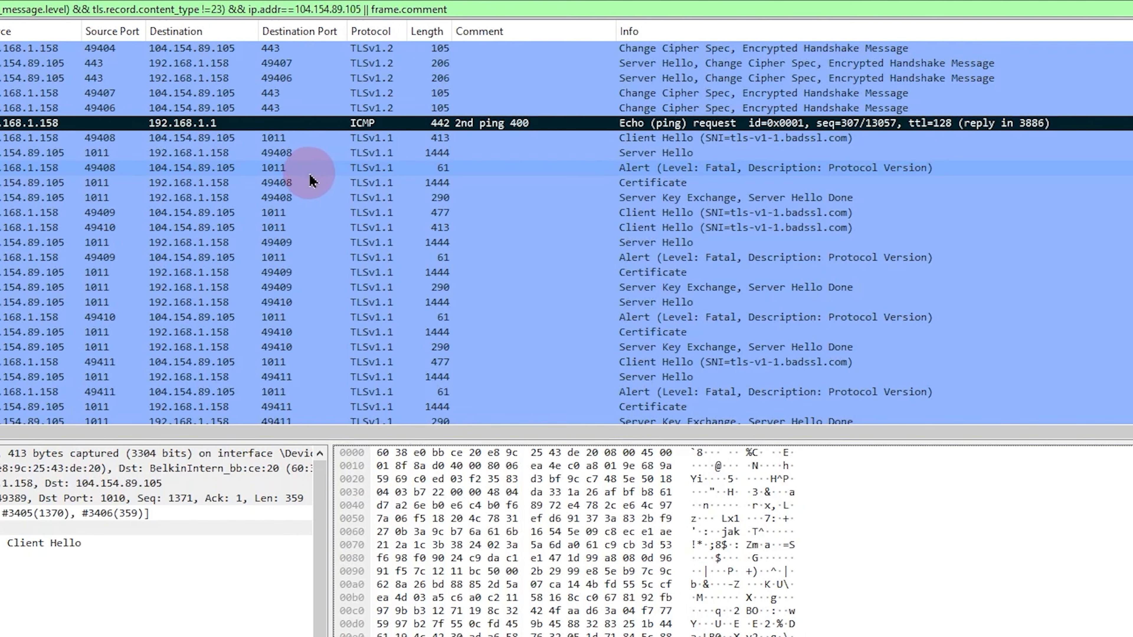
click(314, 139)
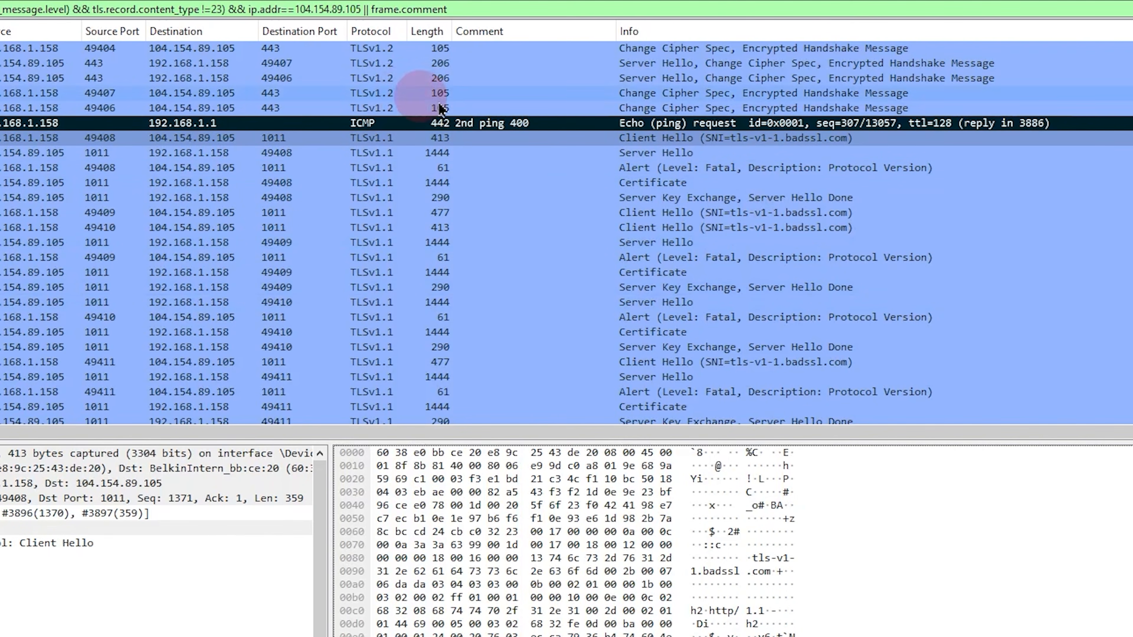
click(678, 152)
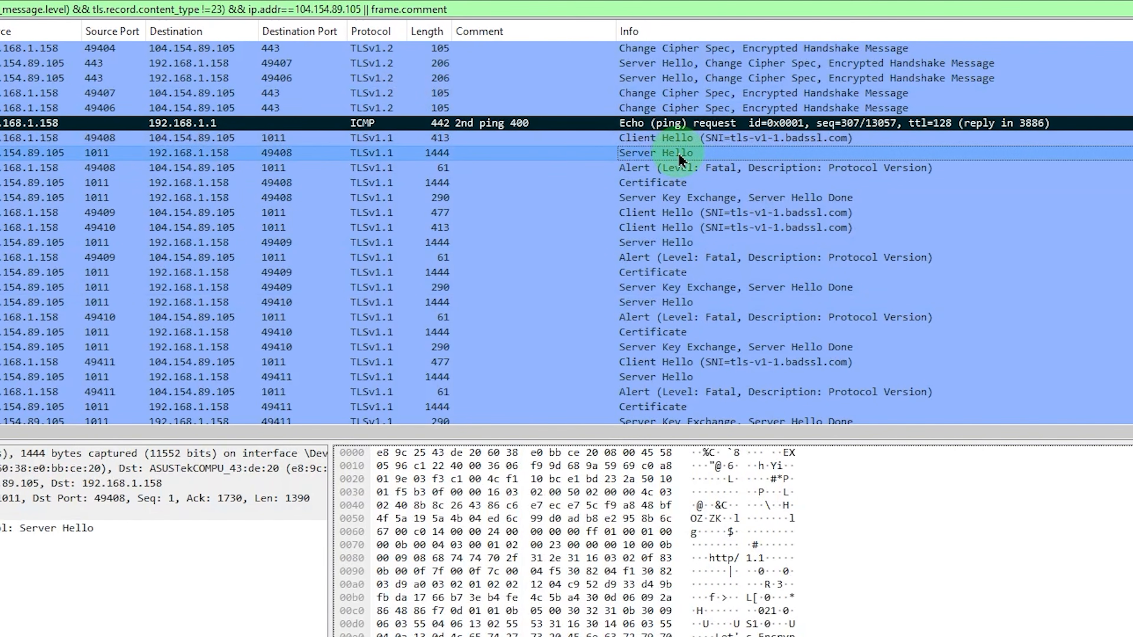
click(679, 169)
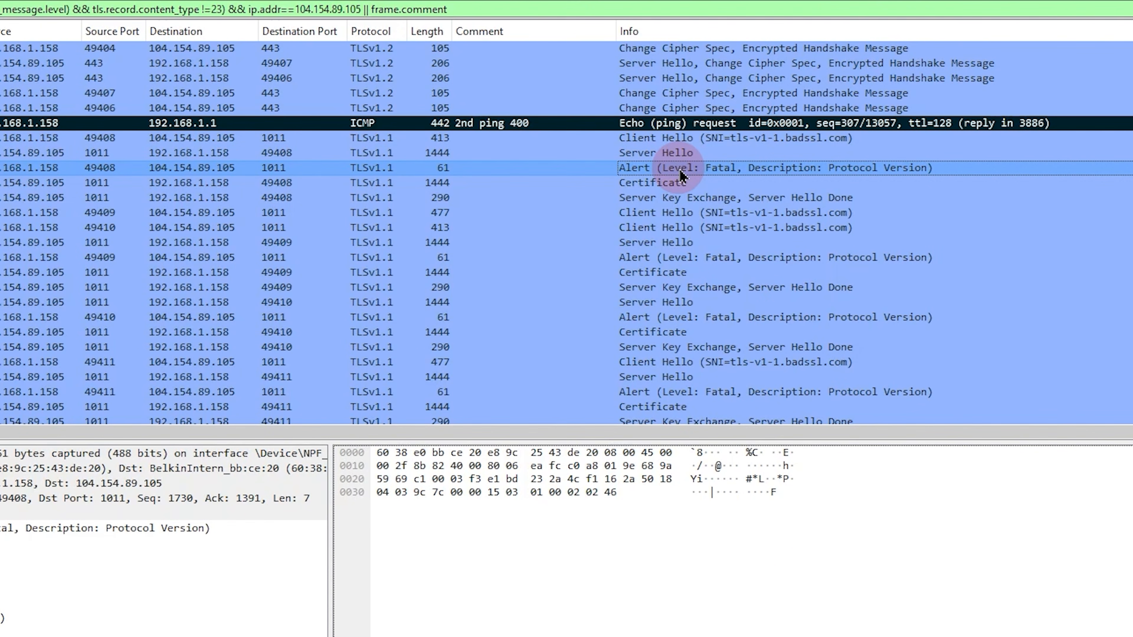
Examine the handshake details of the first tls-v1-1.badssl.com Client Hello and the Server Hello answering it
click(673, 142)
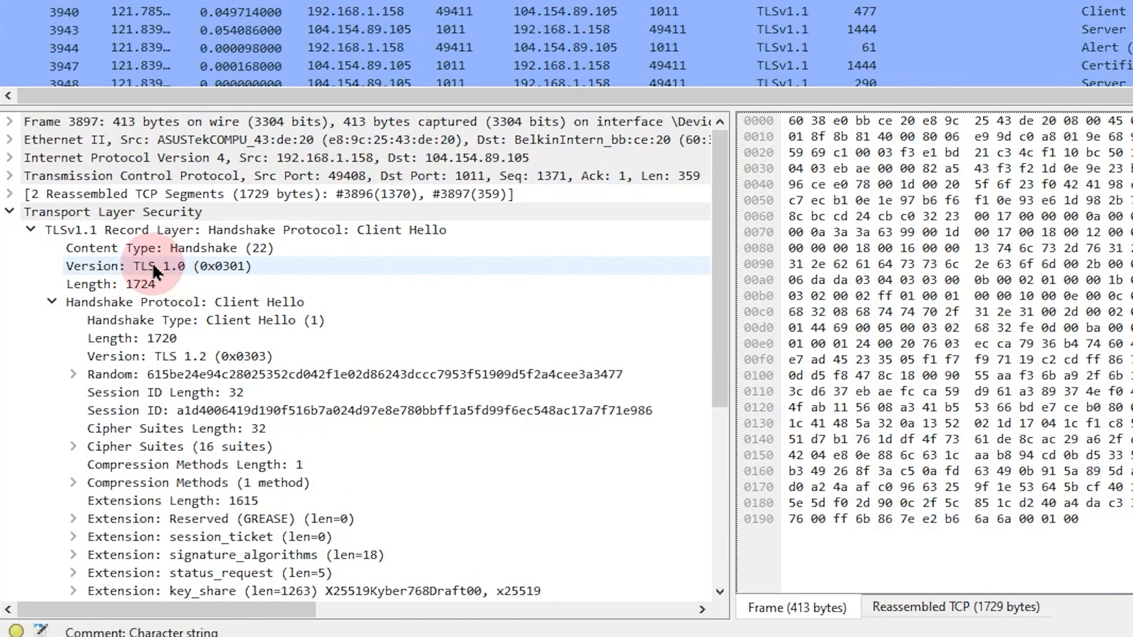
click(192, 303)
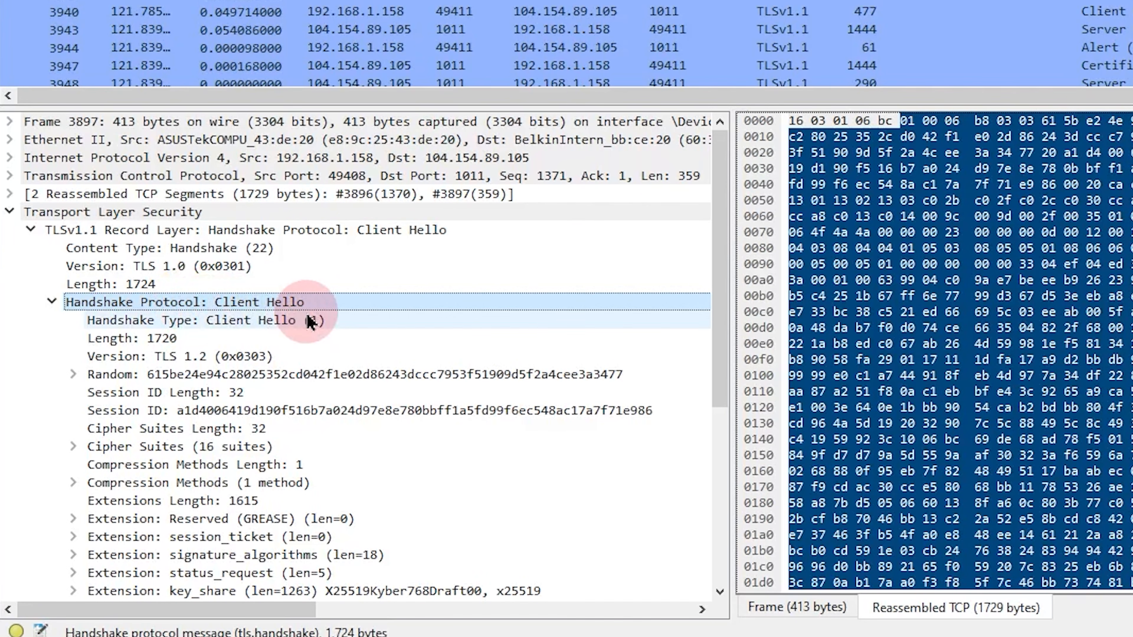
scroll(330, 447, down, 2)
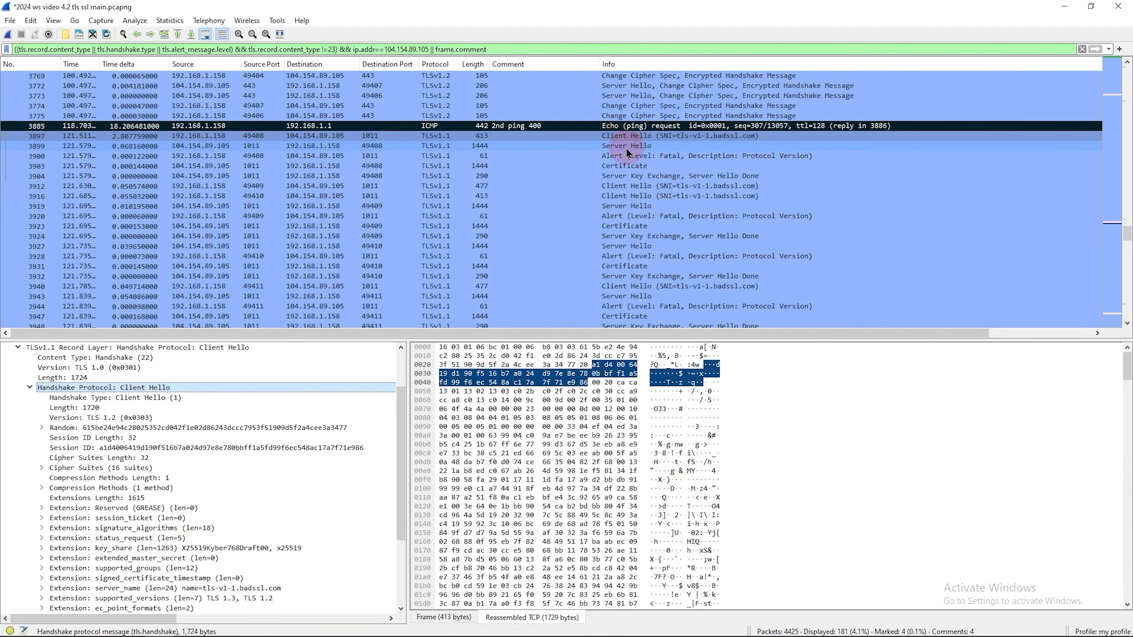
click(627, 150)
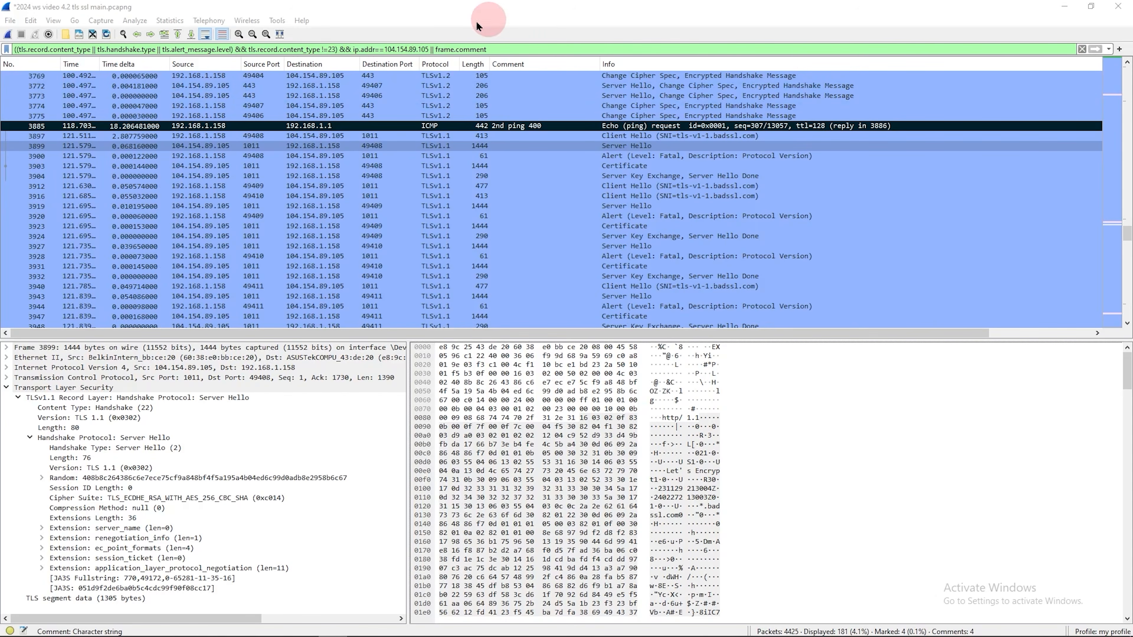
Copy the current display filter, wrap it in parentheses and append "&& tcp.port==49408" to isolate that connection's TLS packets
click(502, 50)
drag(503, 50, 16, 48)
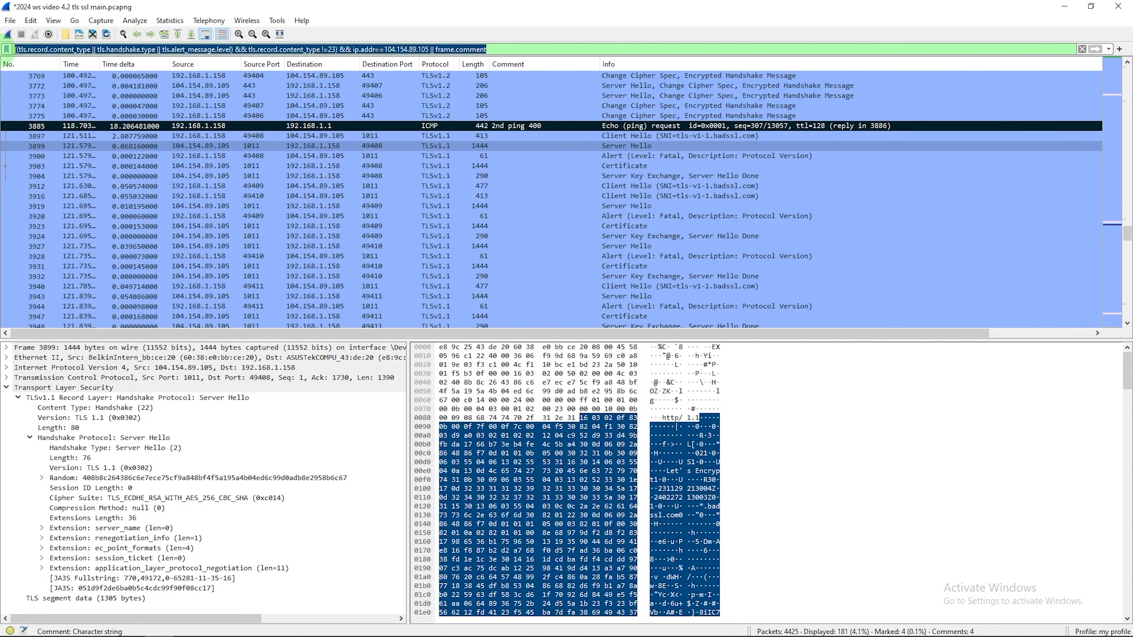
right_click(40, 50)
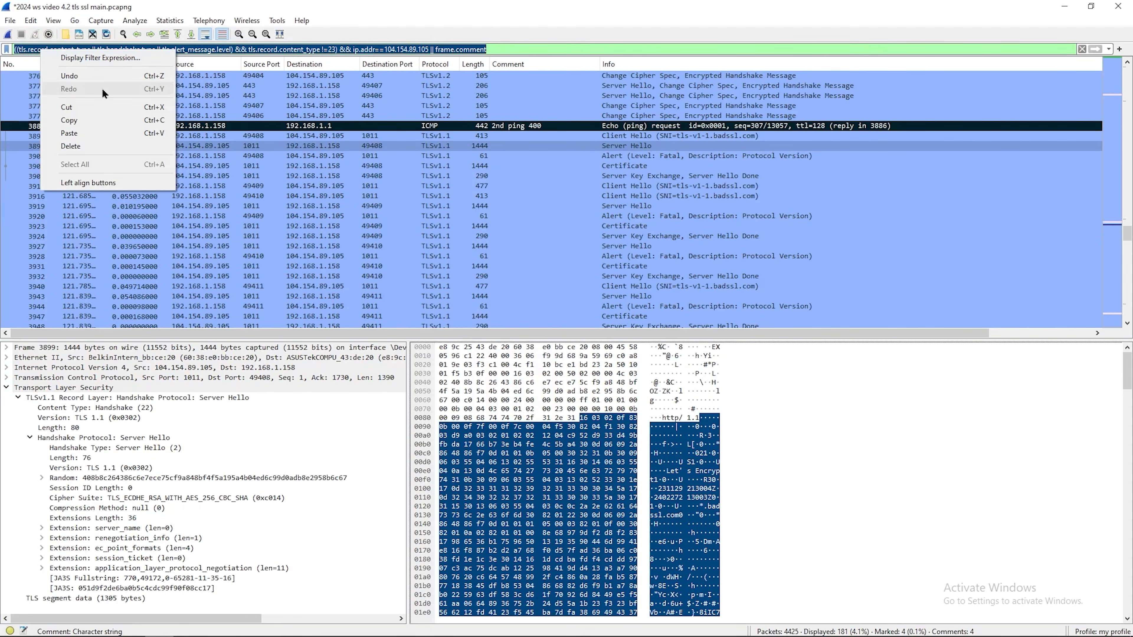
click(104, 121)
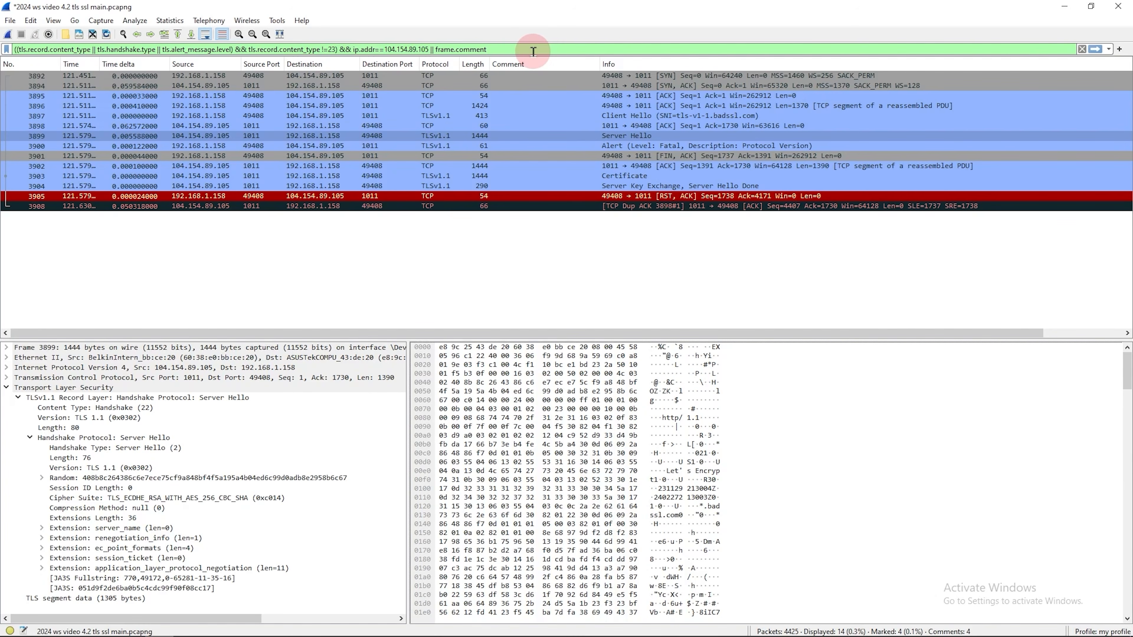
text(&& tcp.port==49408)
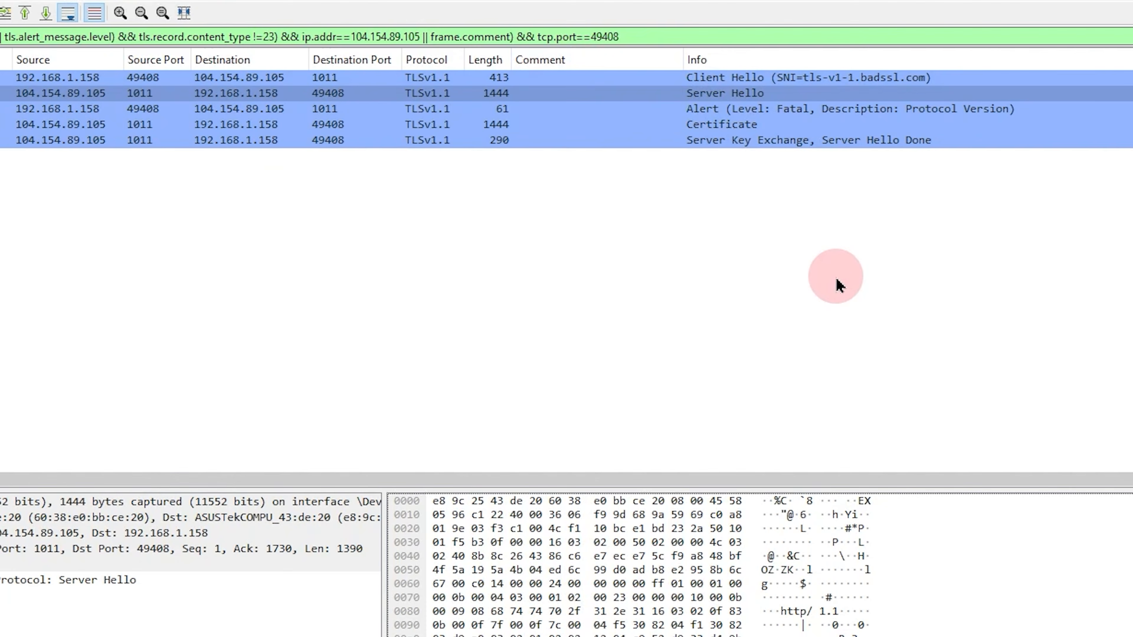
Go through the port 49408 handshake packets in order, from Client Hello through Alert and Certificate to Server Hello Done
click(716, 78)
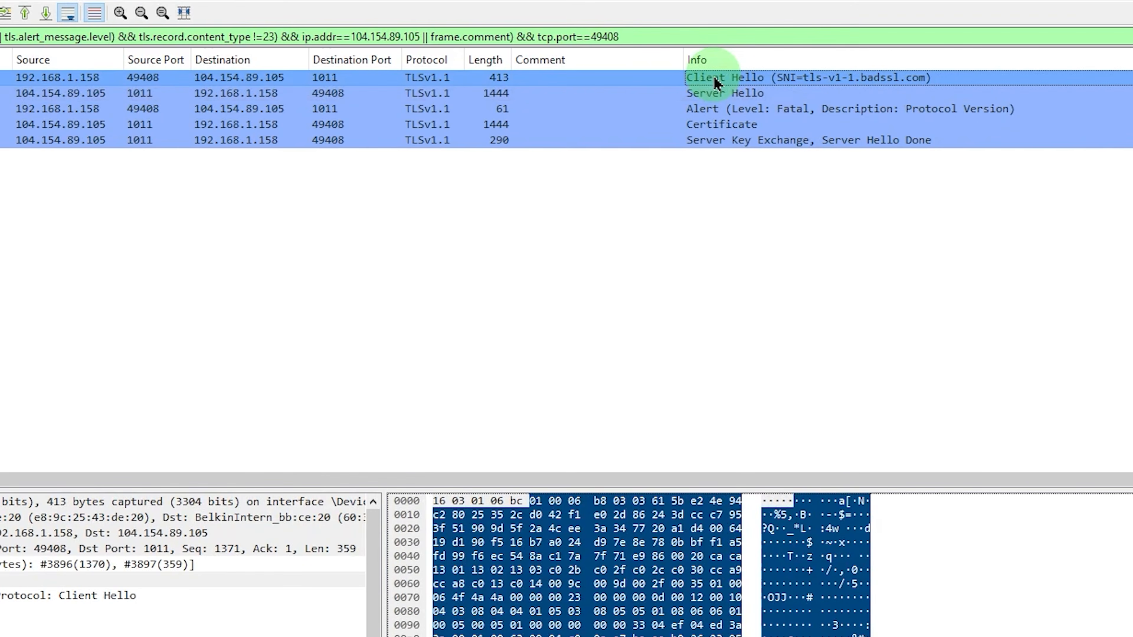
click(720, 94)
click(807, 112)
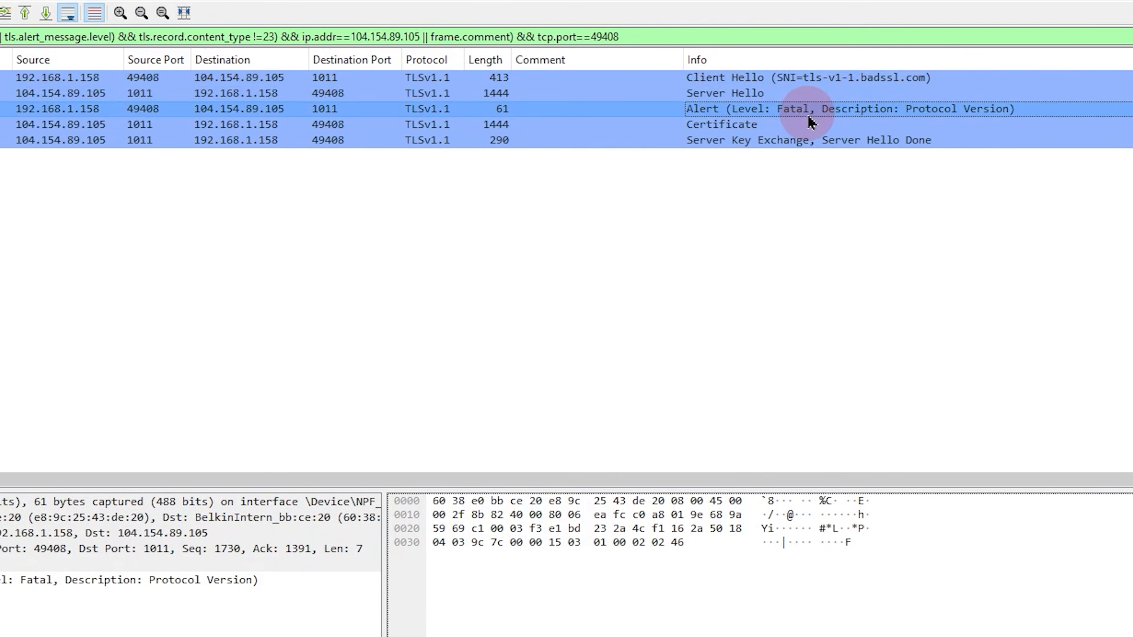
click(772, 127)
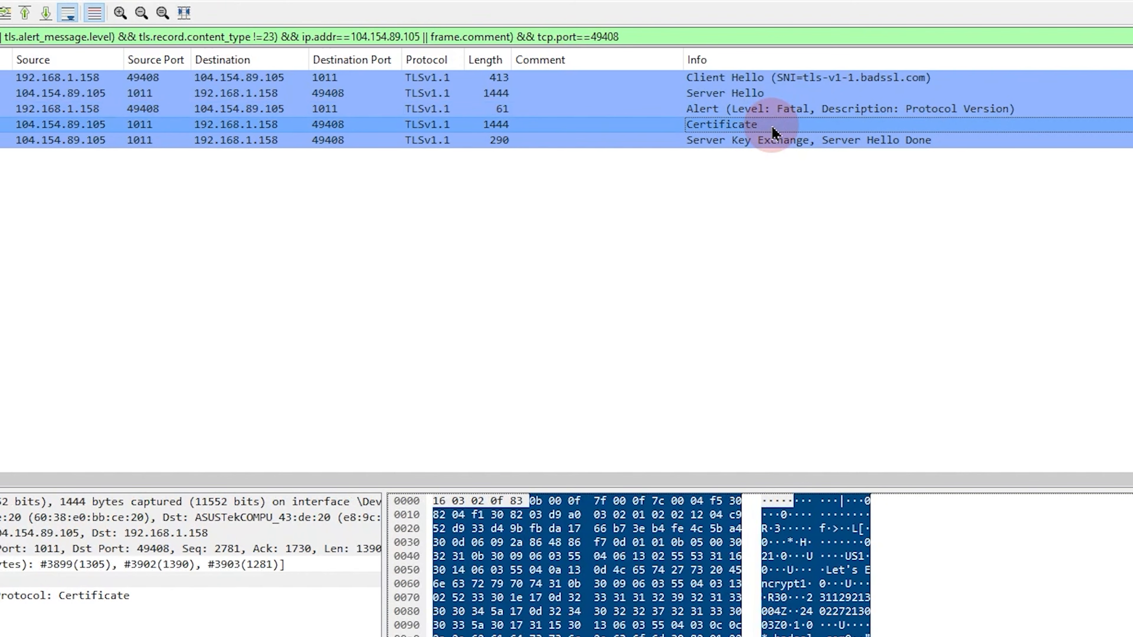
click(805, 139)
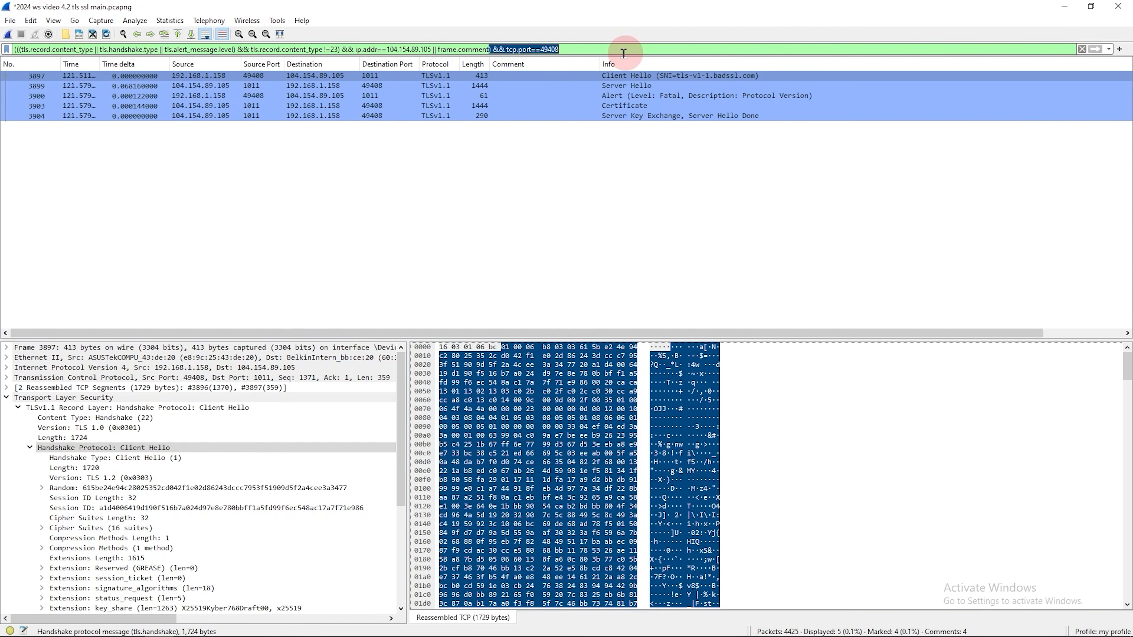
Remove the "&& tcp.port==49408" condition from the display filter and select the port 49409 Client Hello after that connection's Server Hello Done
key(BackSpace)
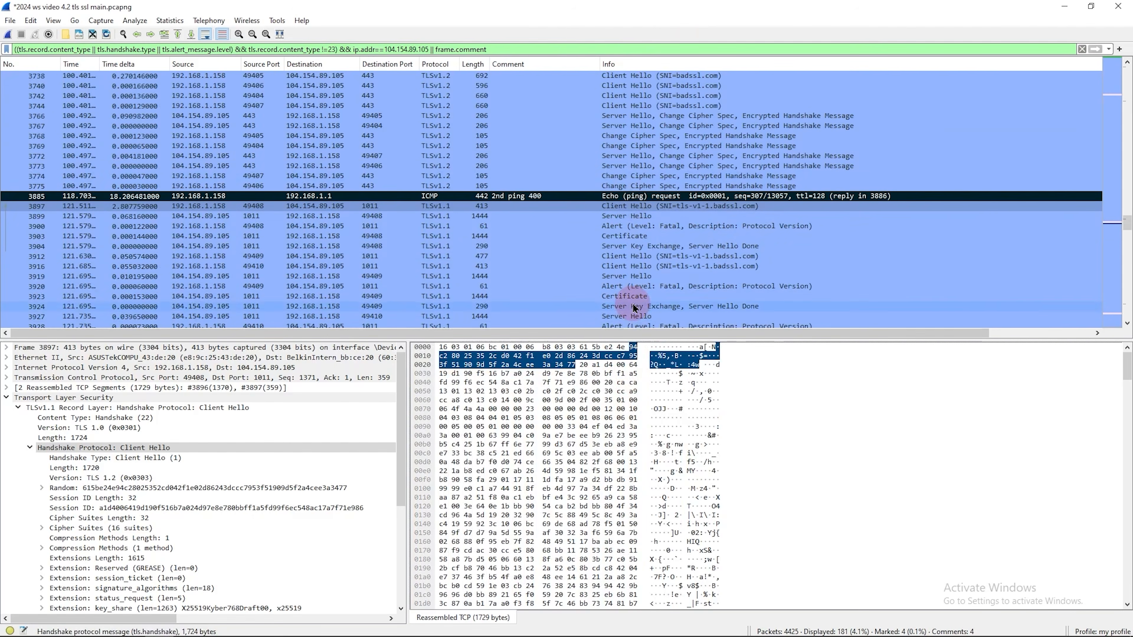
scroll(634, 307, down, 3)
click(557, 157)
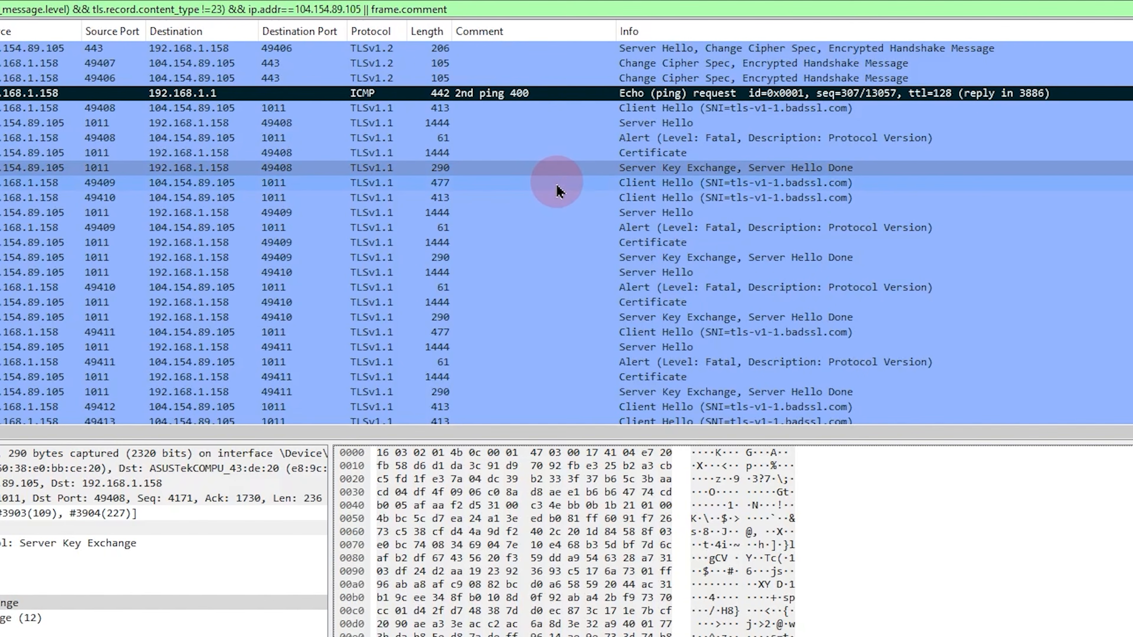
click(539, 187)
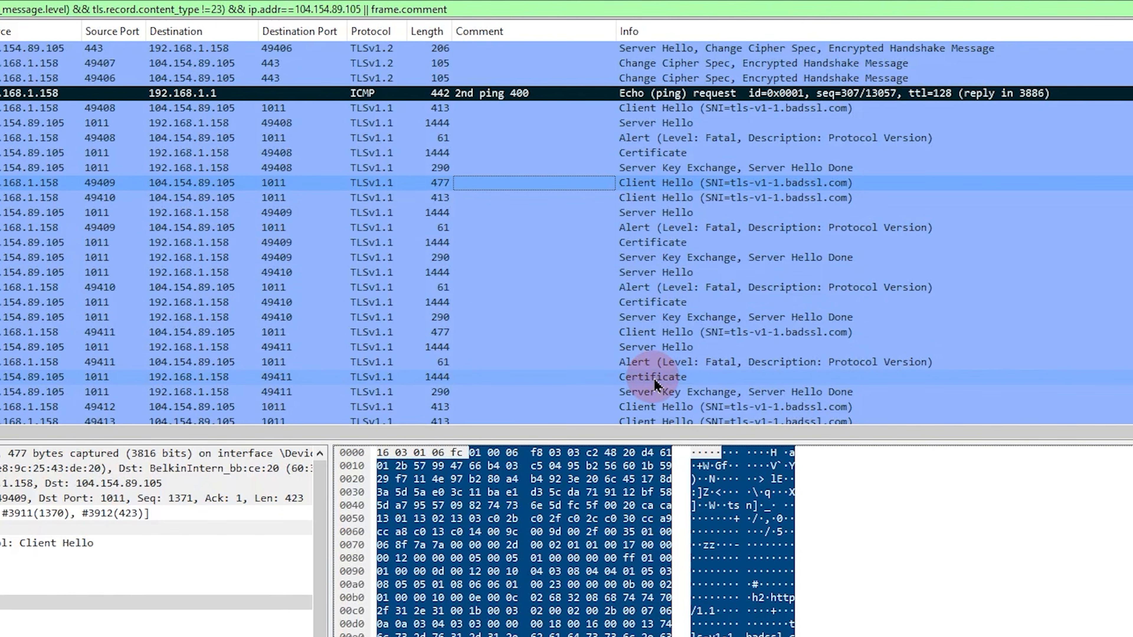
Locate the "3rd ping 500" packet and examine the handshake details of the tls-v1-2.badssl.com Client Hello and Server Hello after it
drag(1132, 250, 1132, 415)
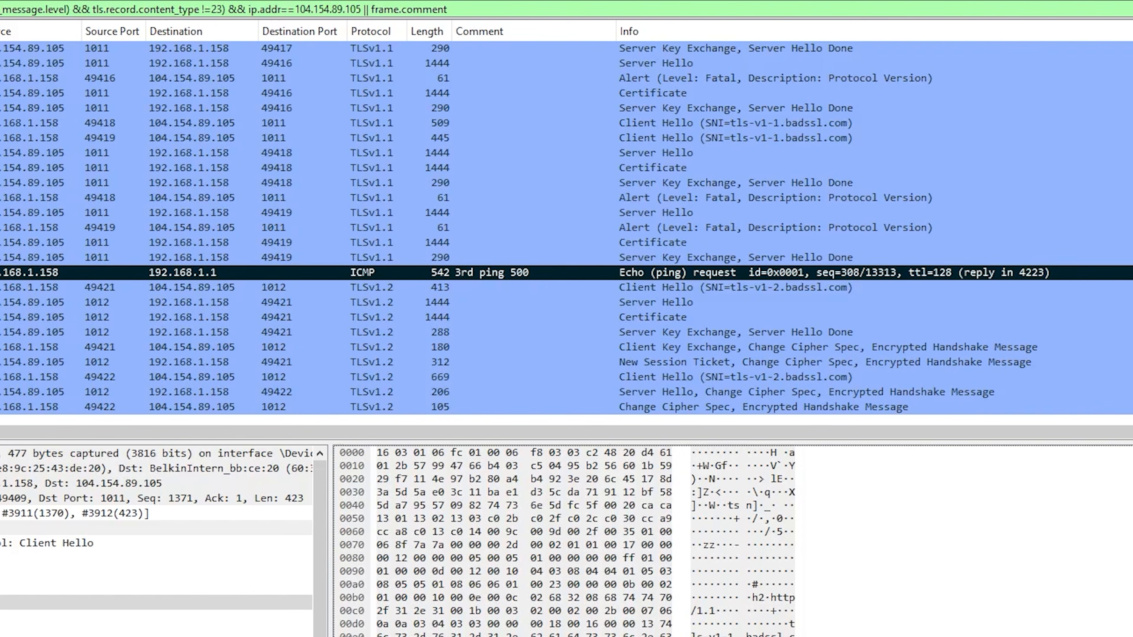
click(668, 287)
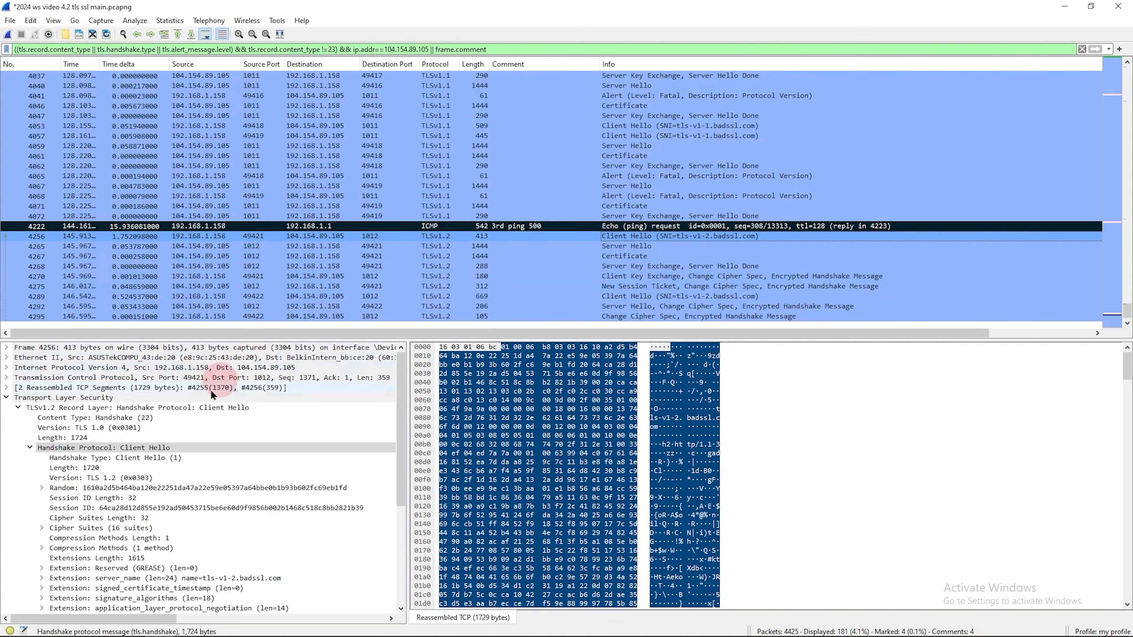
scroll(152, 580, down, 2)
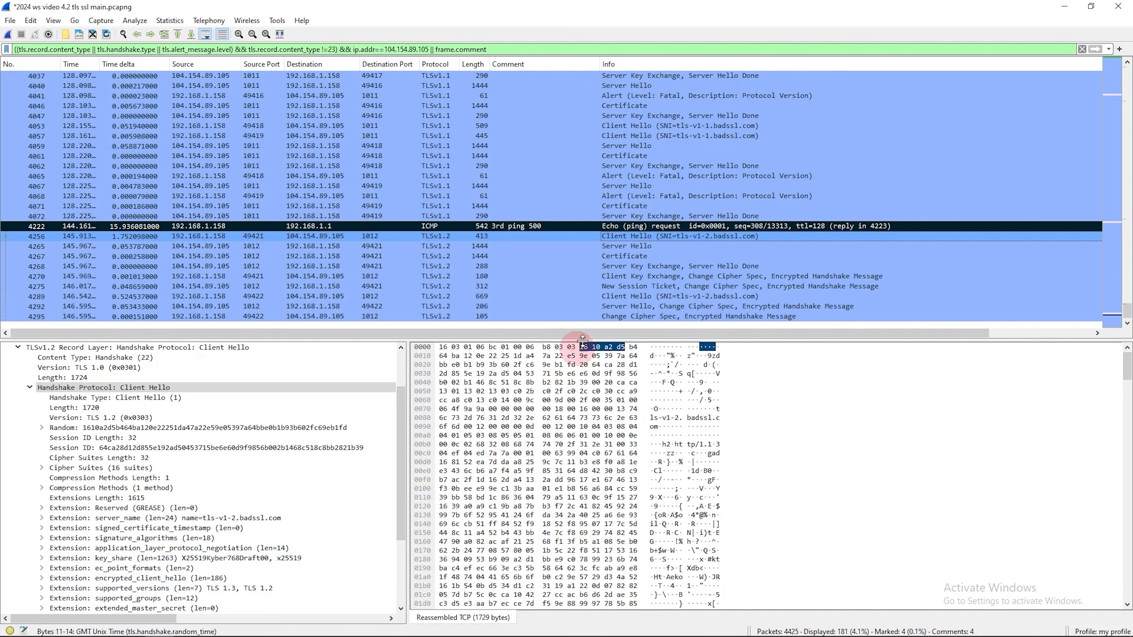
click(627, 248)
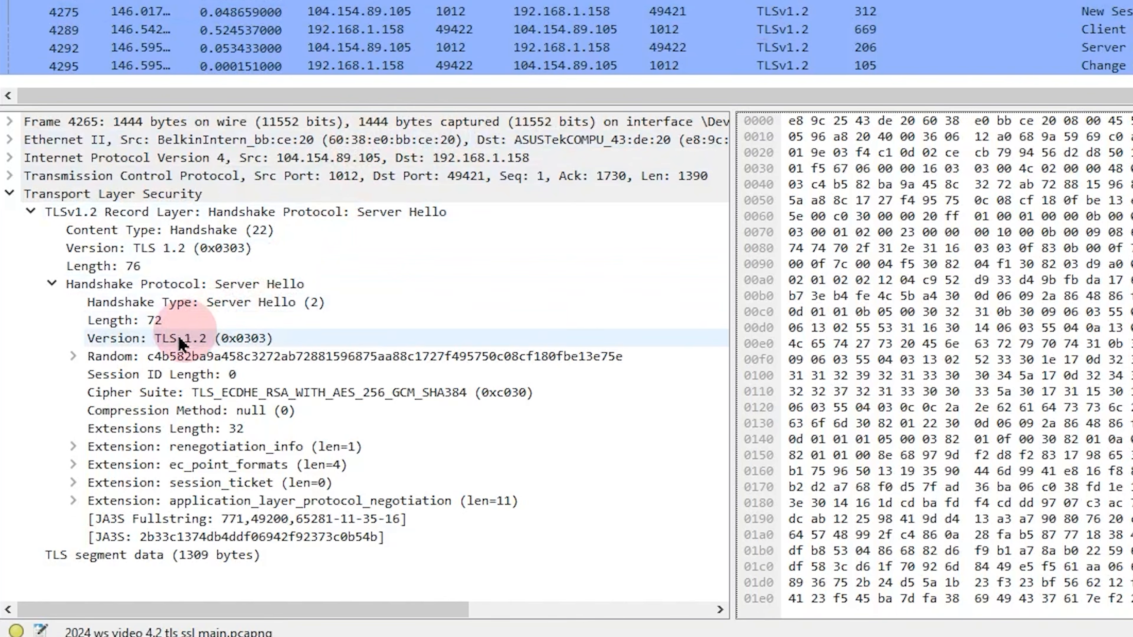
click(93, 469)
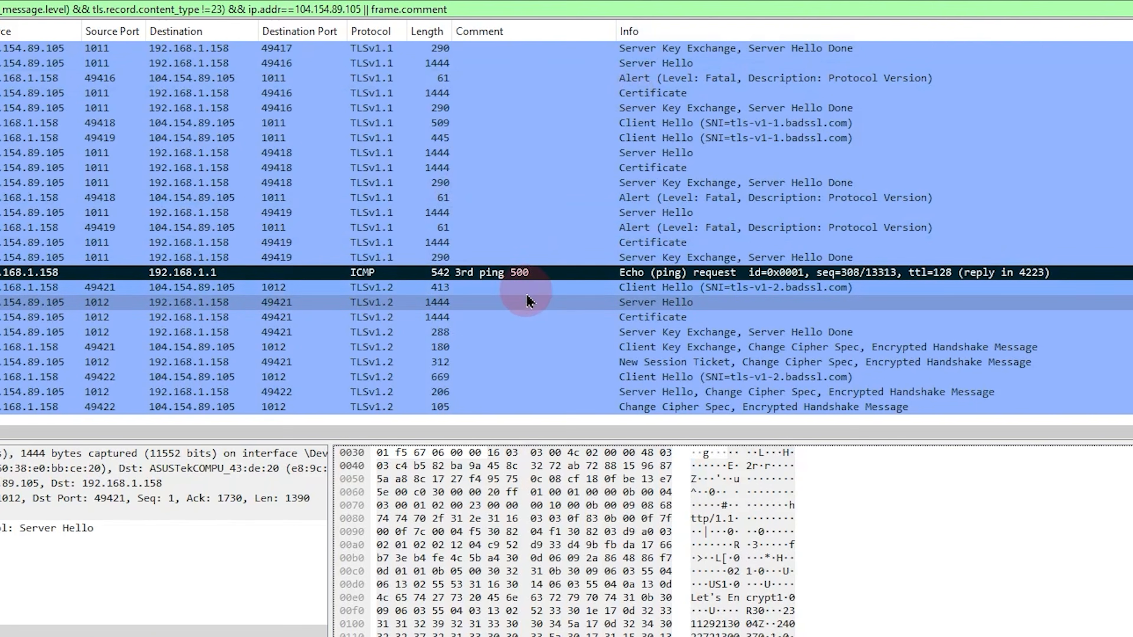
Go through the remaining port 49421 handshake packets in order, from Certificate through the server and client key exchanges to New Session Ticket
click(531, 322)
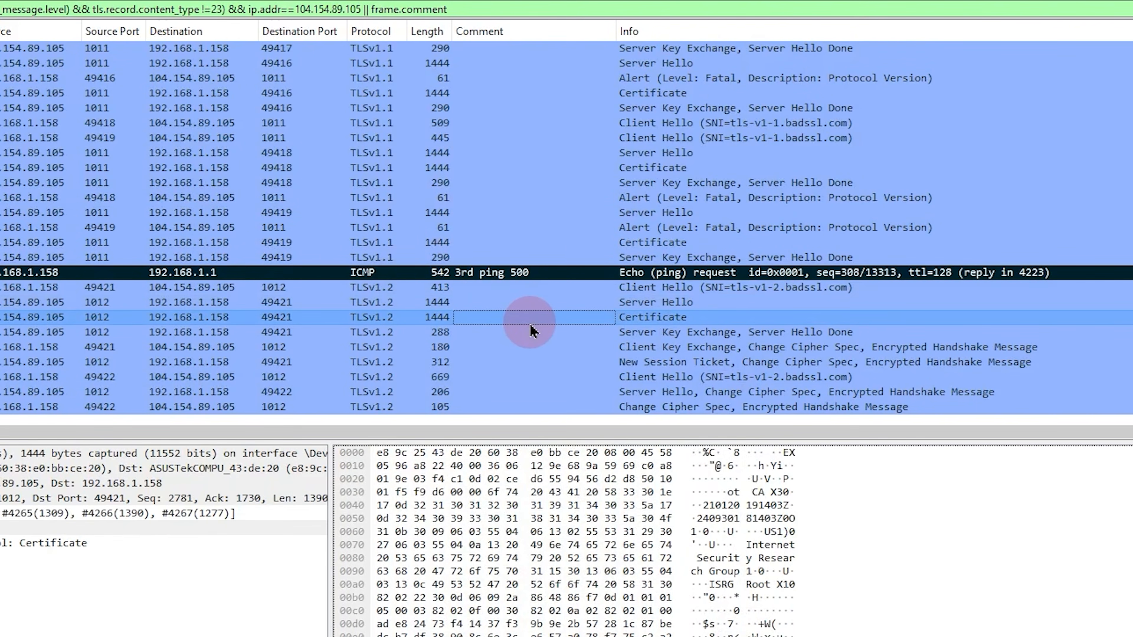
click(676, 335)
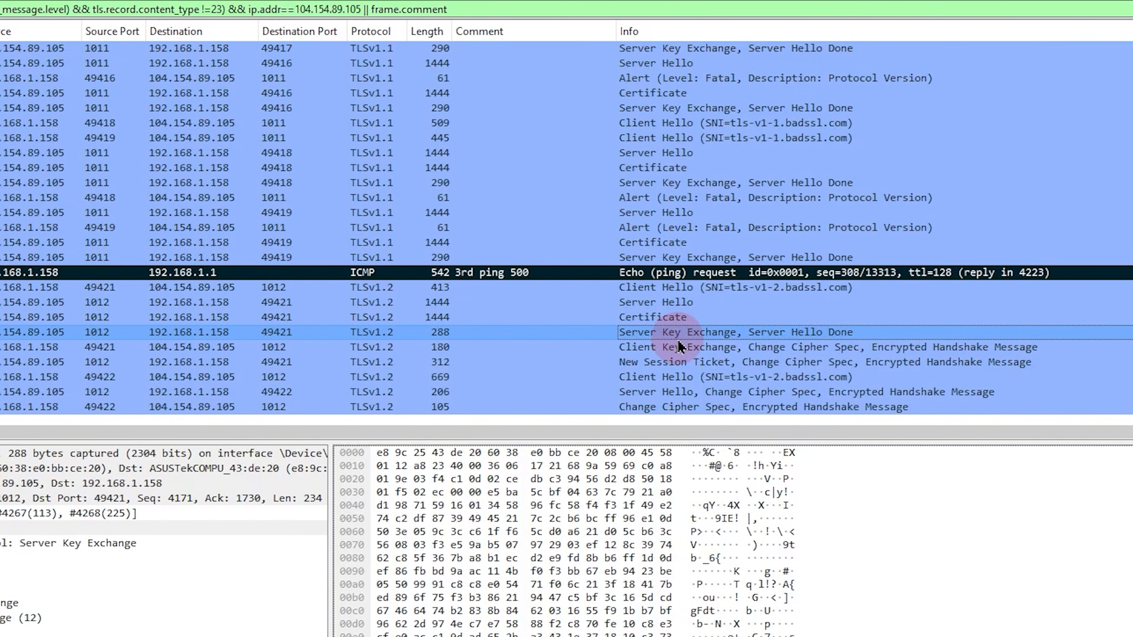
click(679, 346)
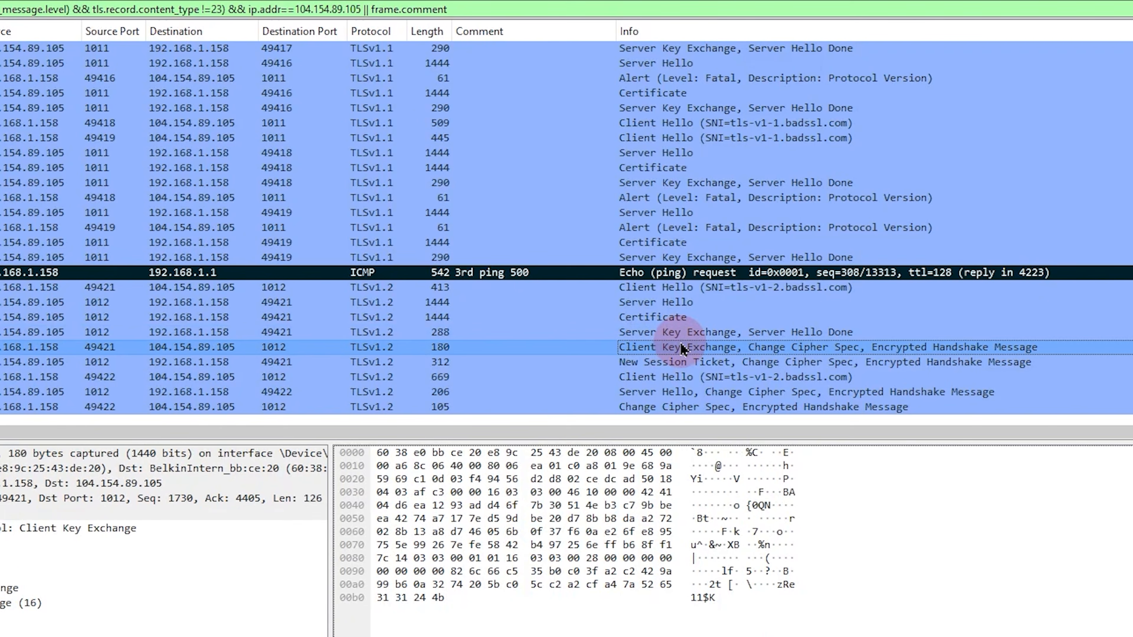
click(659, 364)
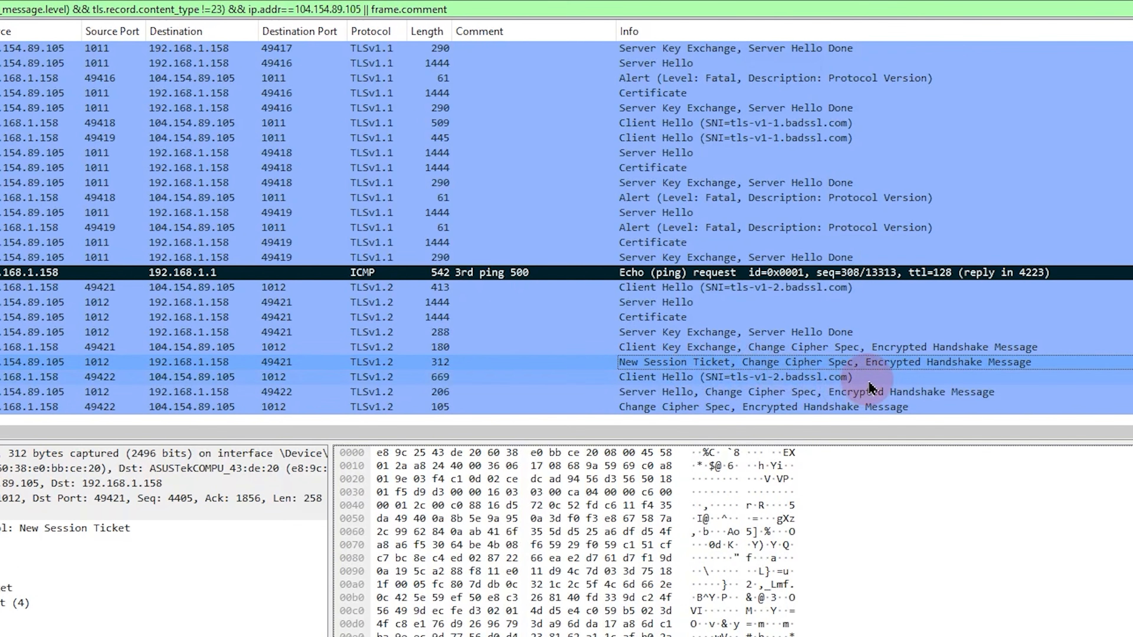
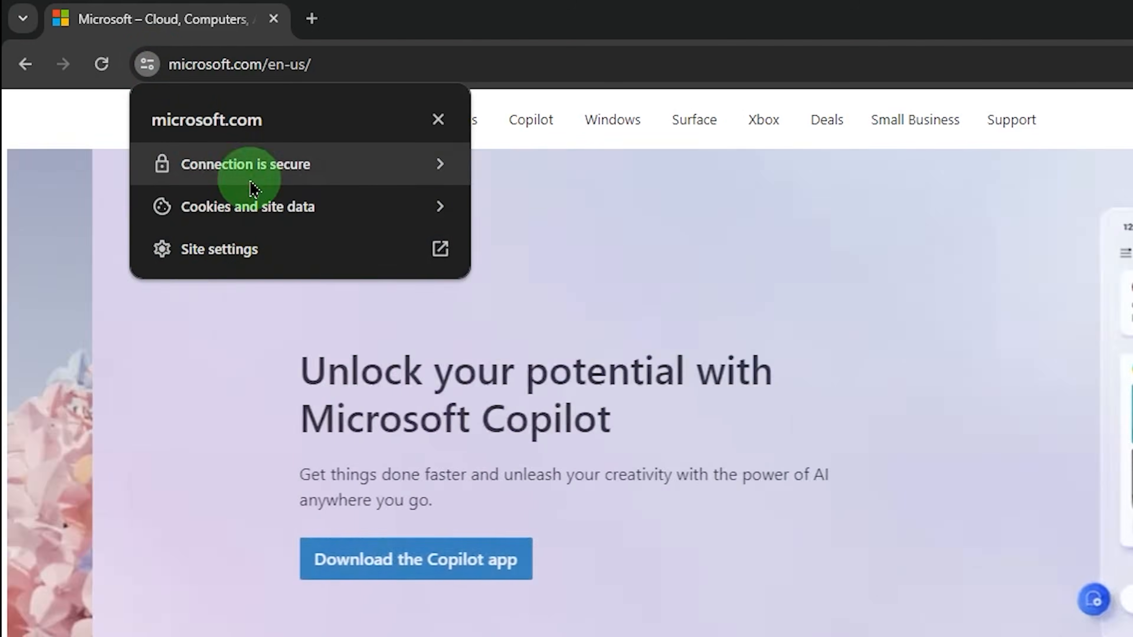
Switch to Chrome and view the detailed fields of the certificate for microsoft.com
click(251, 187)
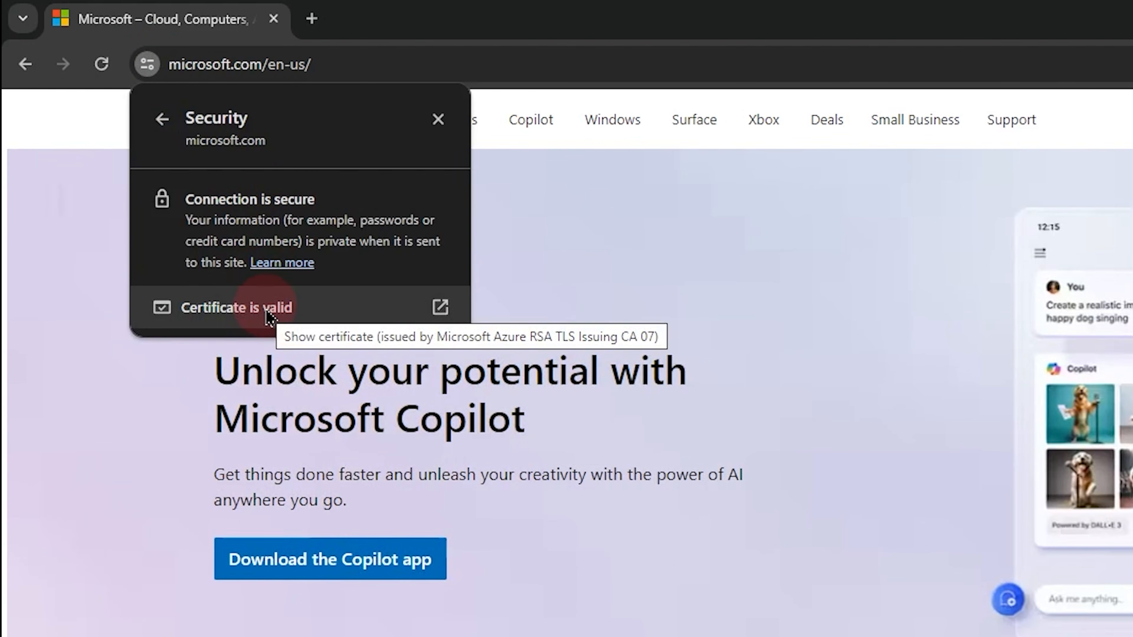
click(267, 308)
click(99, 61)
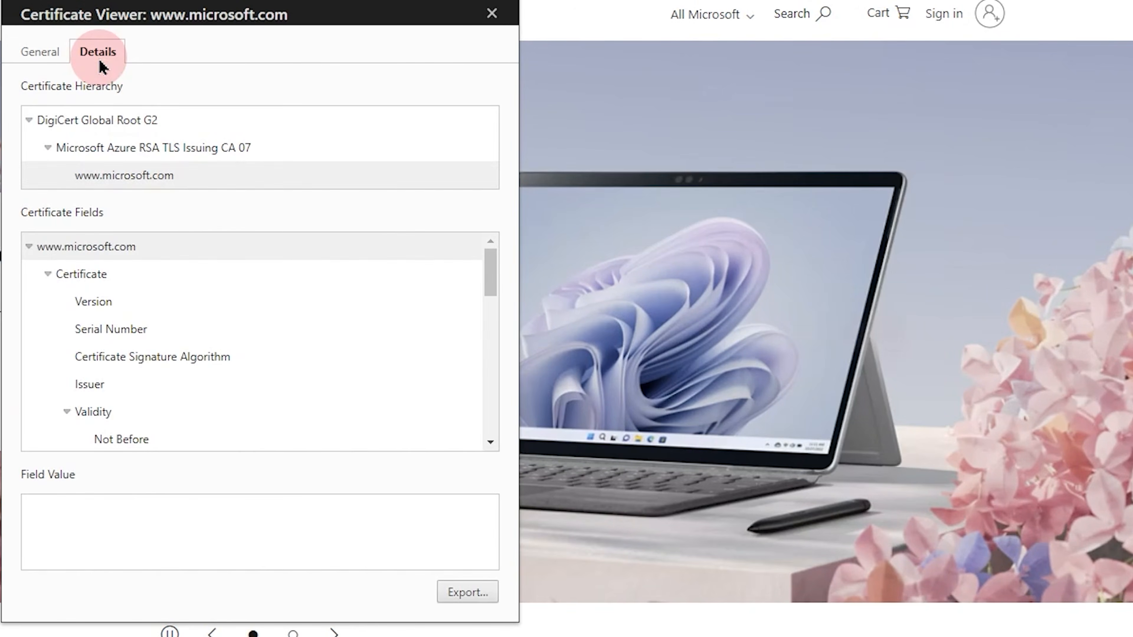
click(182, 174)
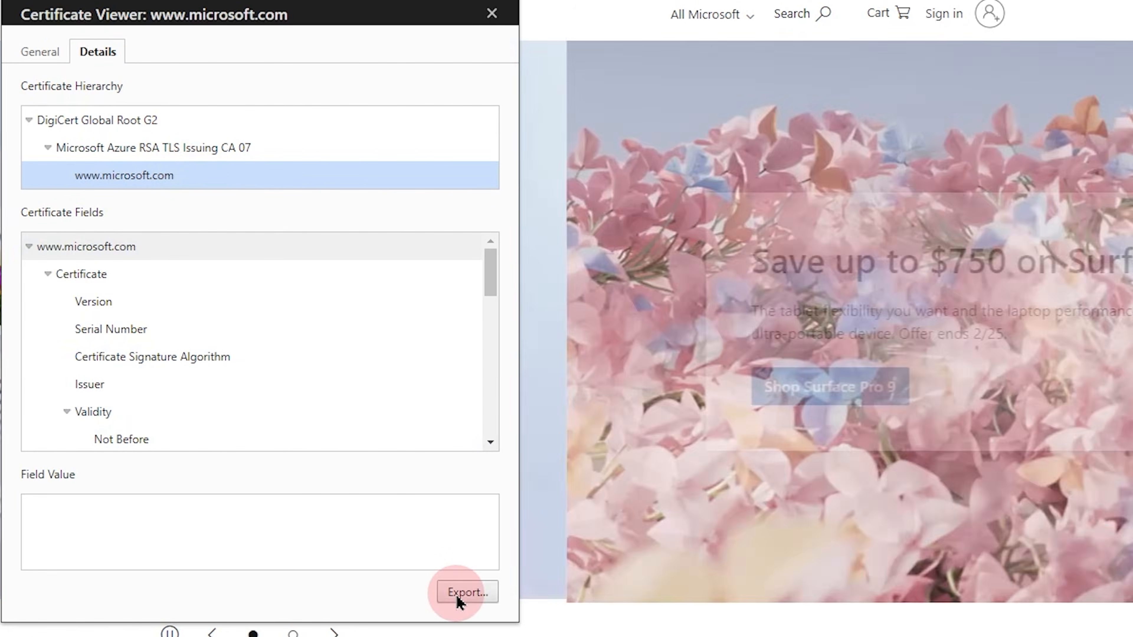
click(464, 593)
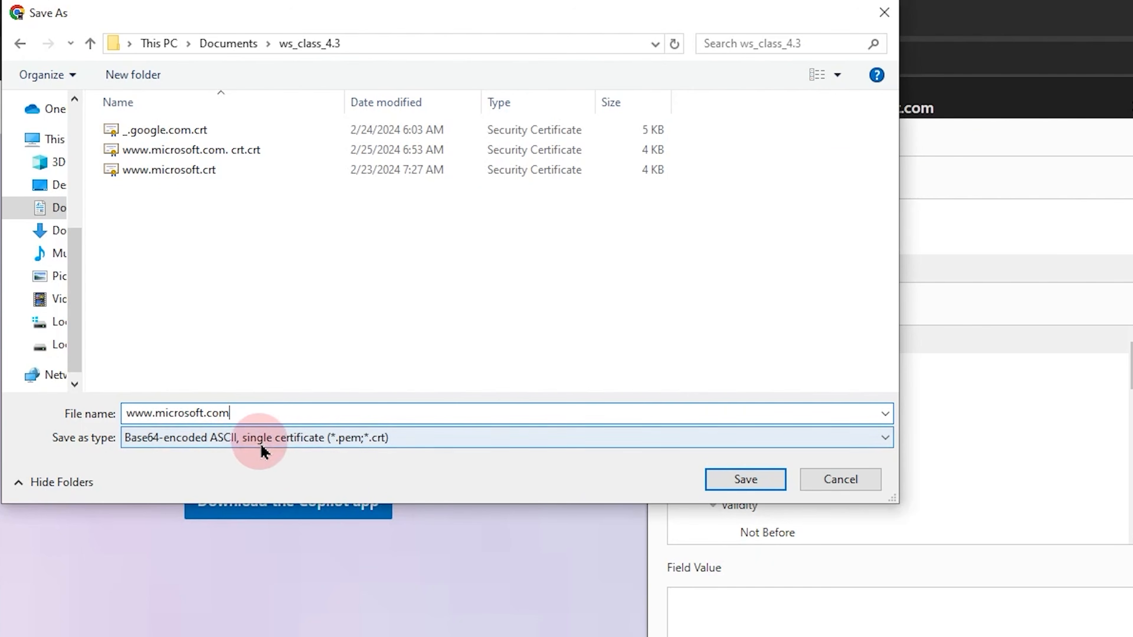
text(.crt)
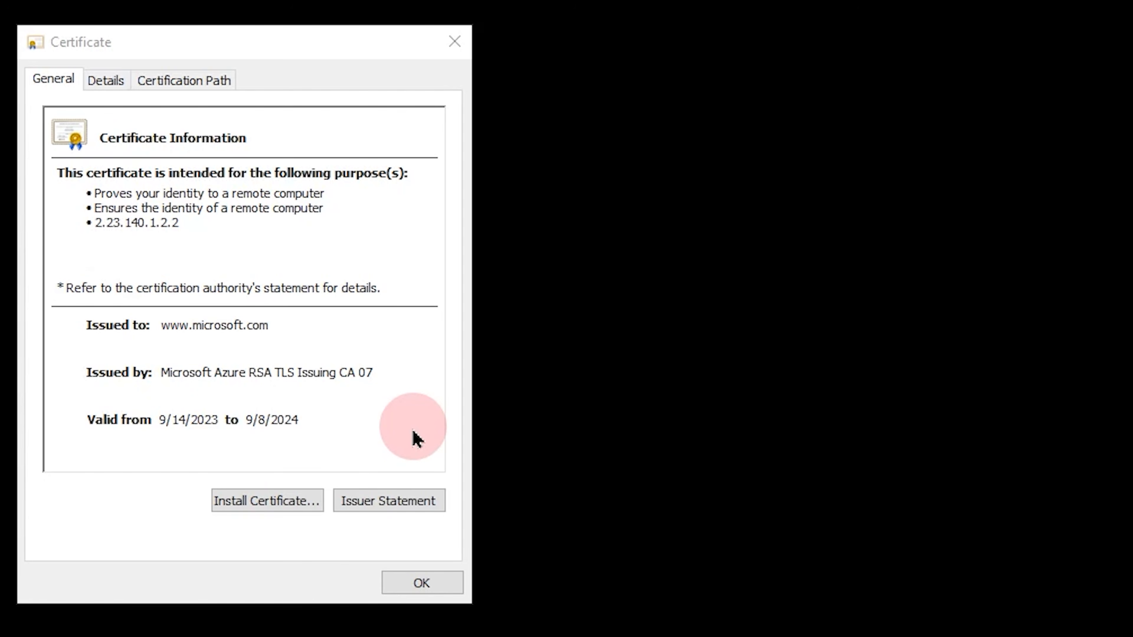
Examine the exported certificate's certification path, viewing the Microsoft Azure RSA TLS Issuing CA 07 and DigiCert Global Root G2 certificates
click(213, 88)
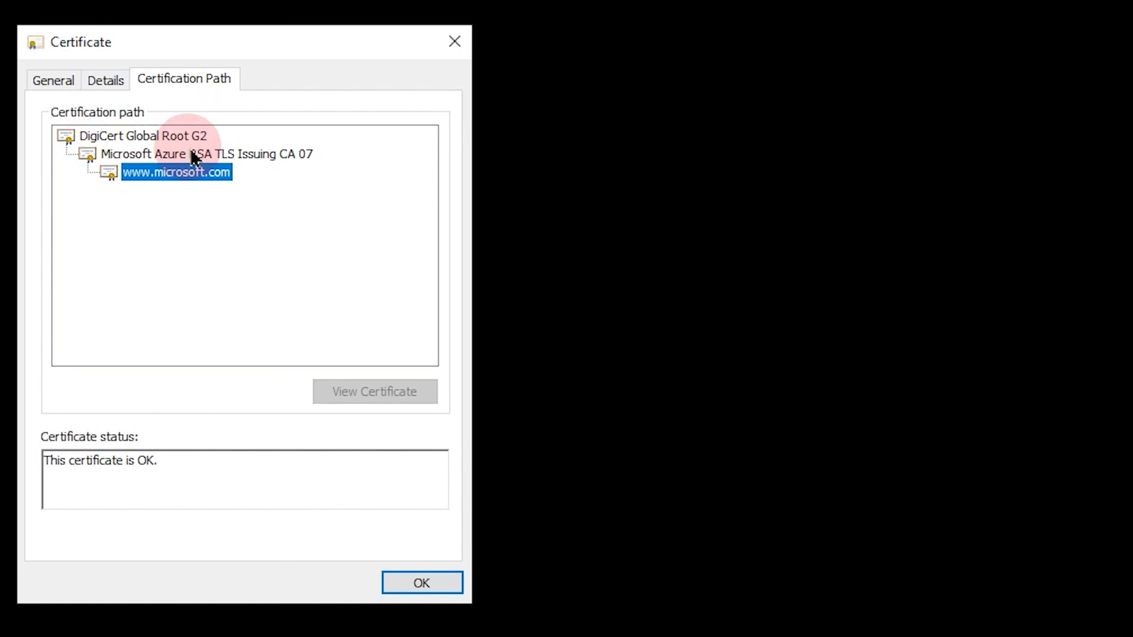
click(232, 156)
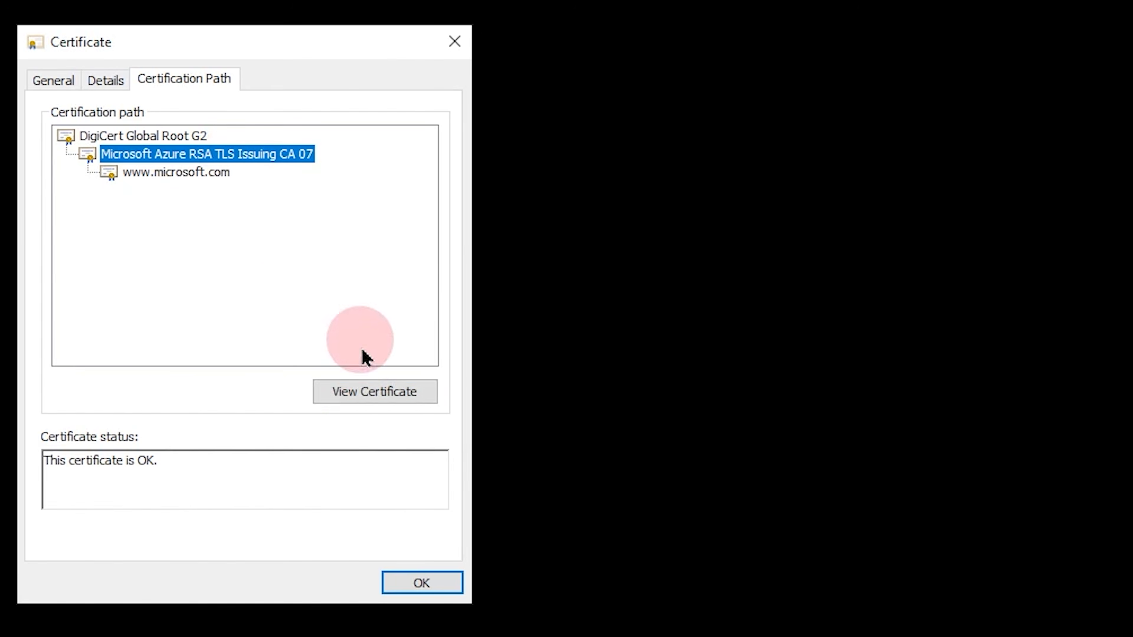
click(360, 390)
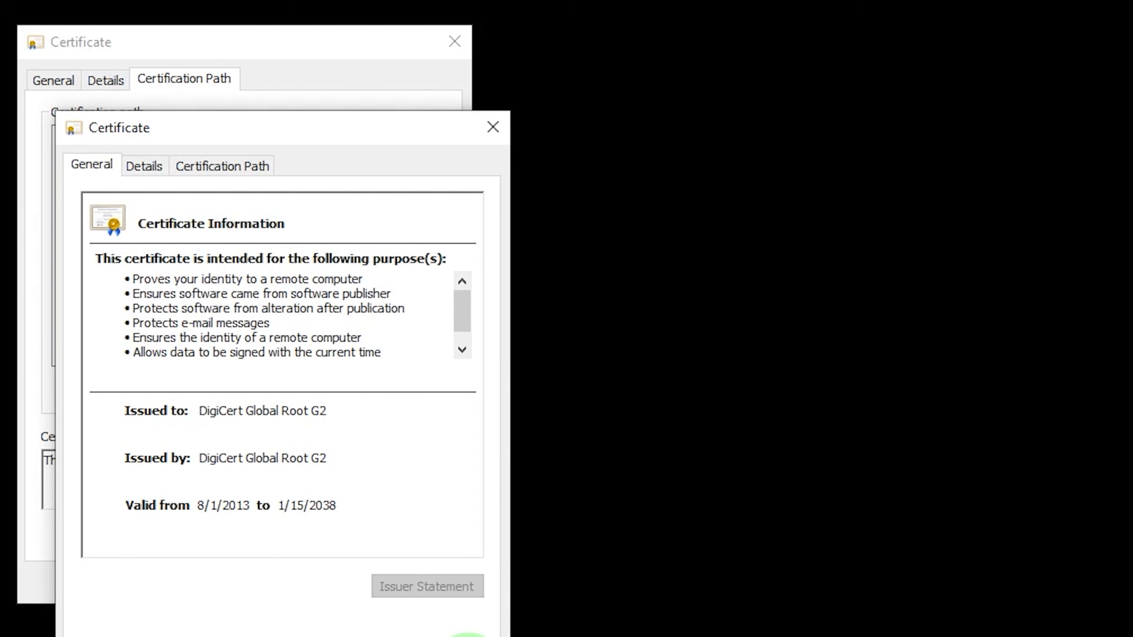
click(468, 636)
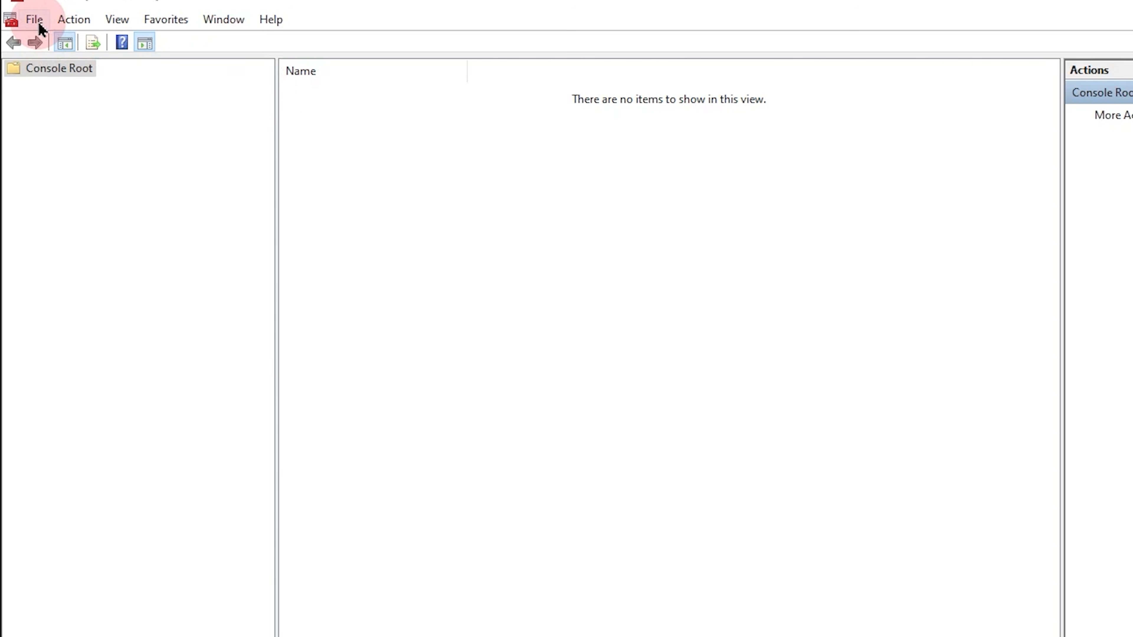
Switch to the management console and add the Certificates snap-in for the computer account on the local computer
click(37, 21)
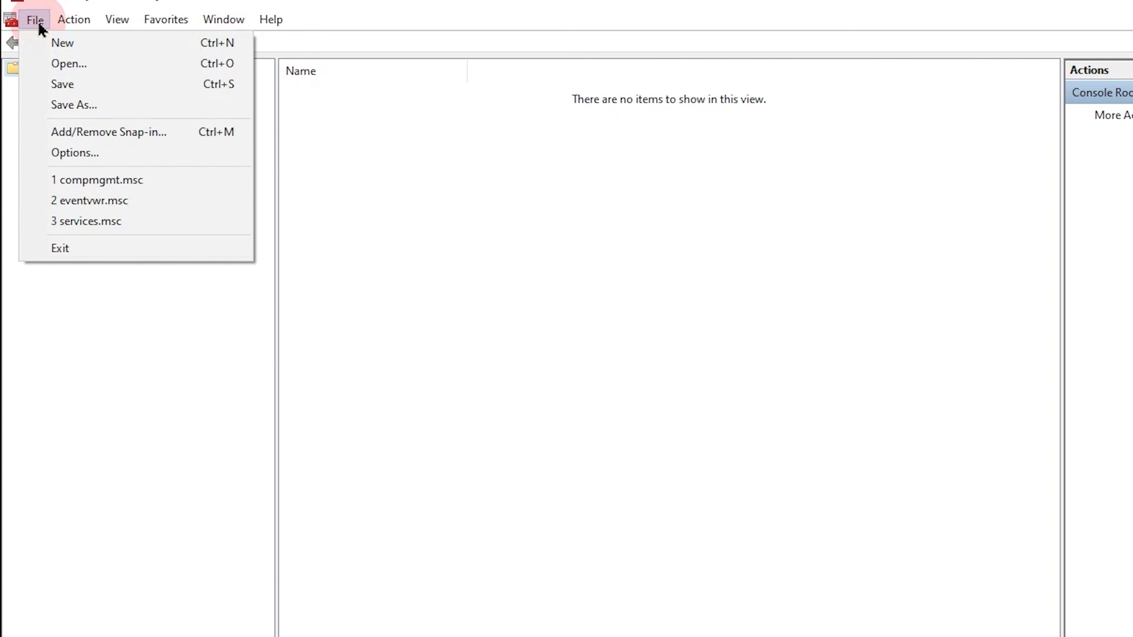
click(57, 133)
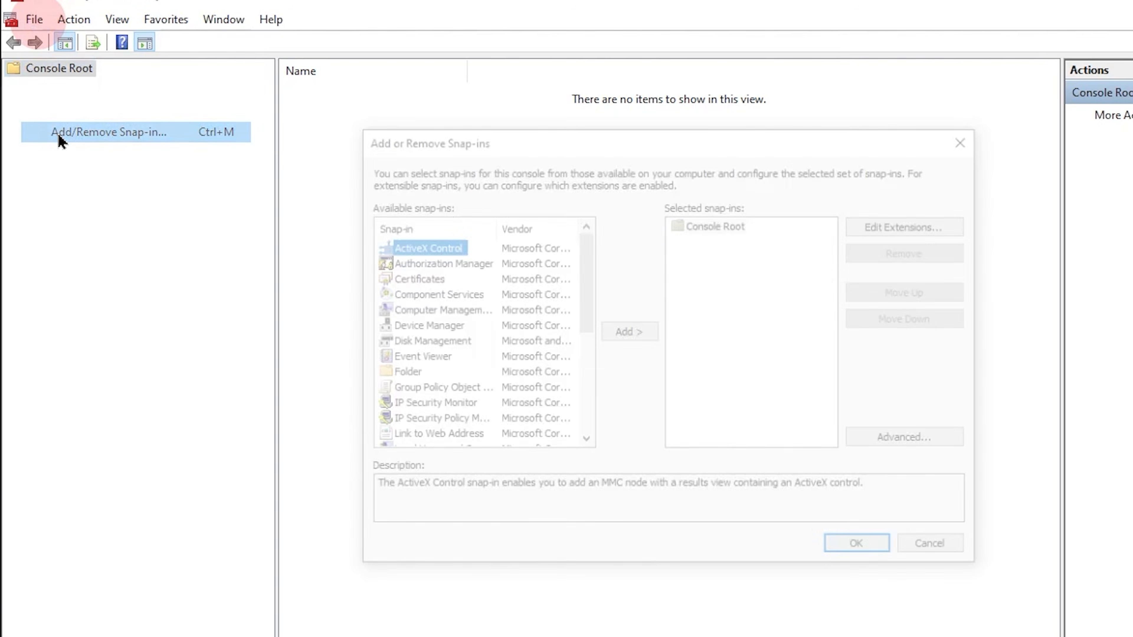
click(412, 277)
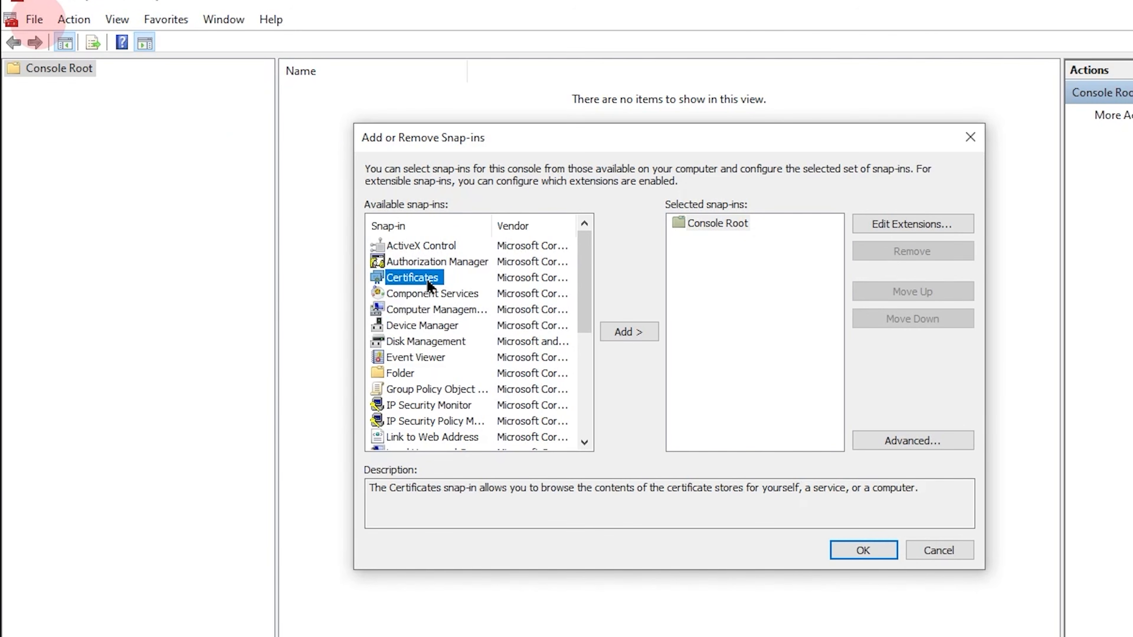
click(645, 331)
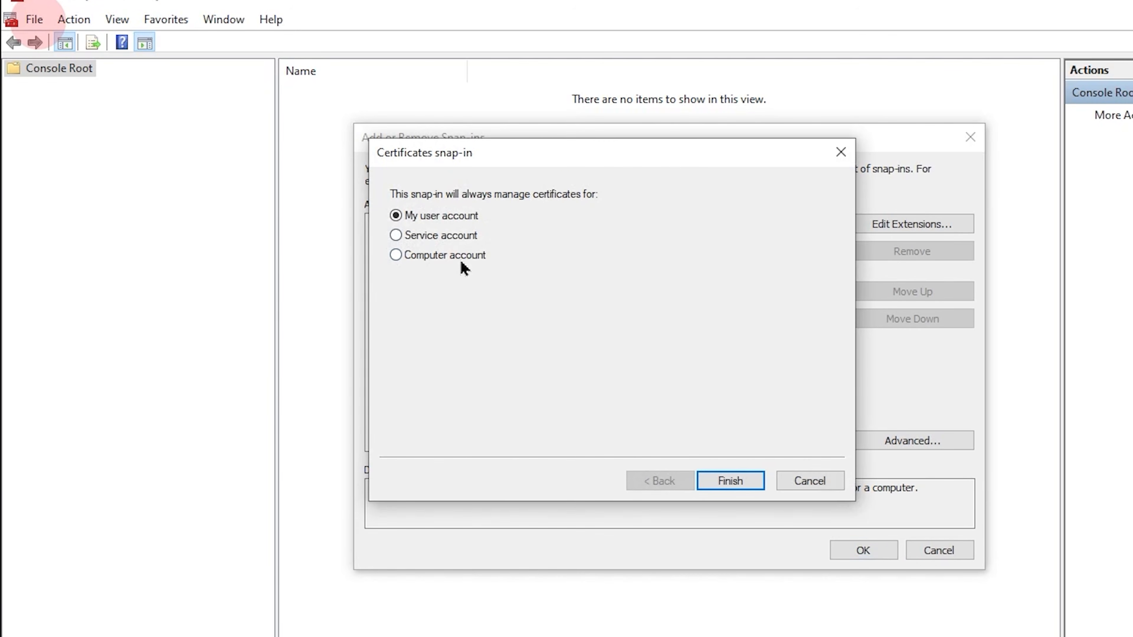
click(448, 262)
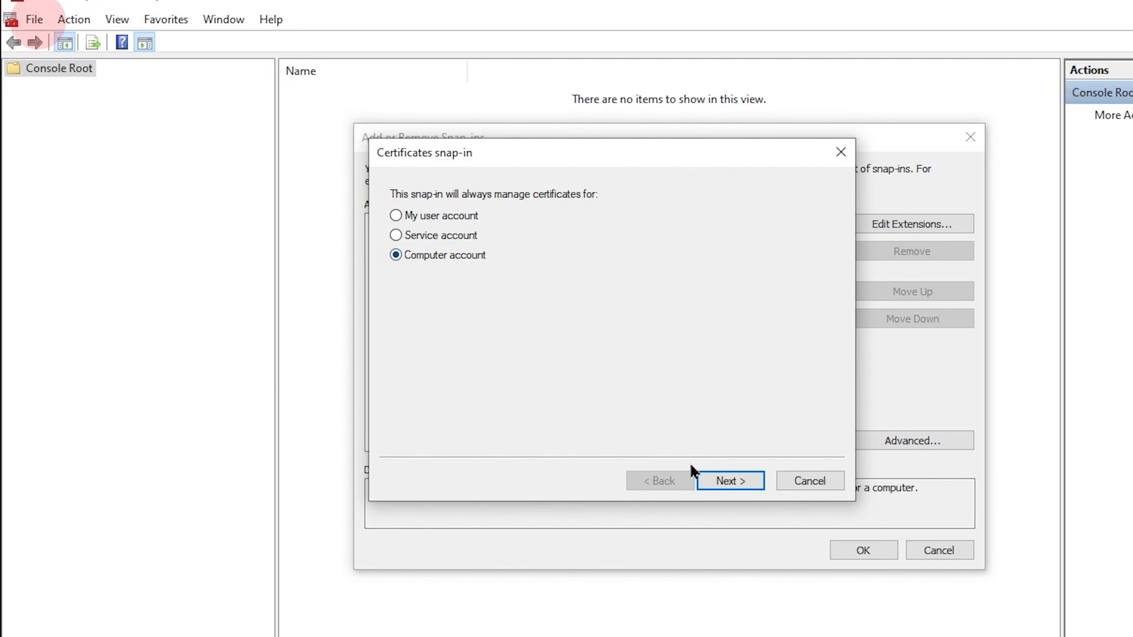
click(725, 483)
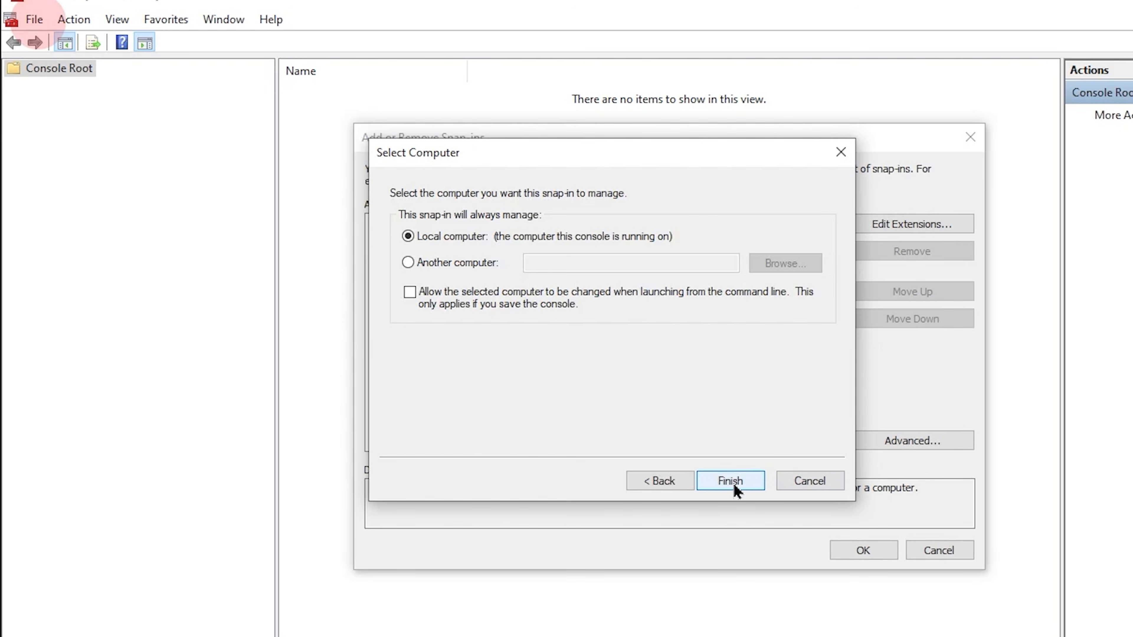
click(731, 482)
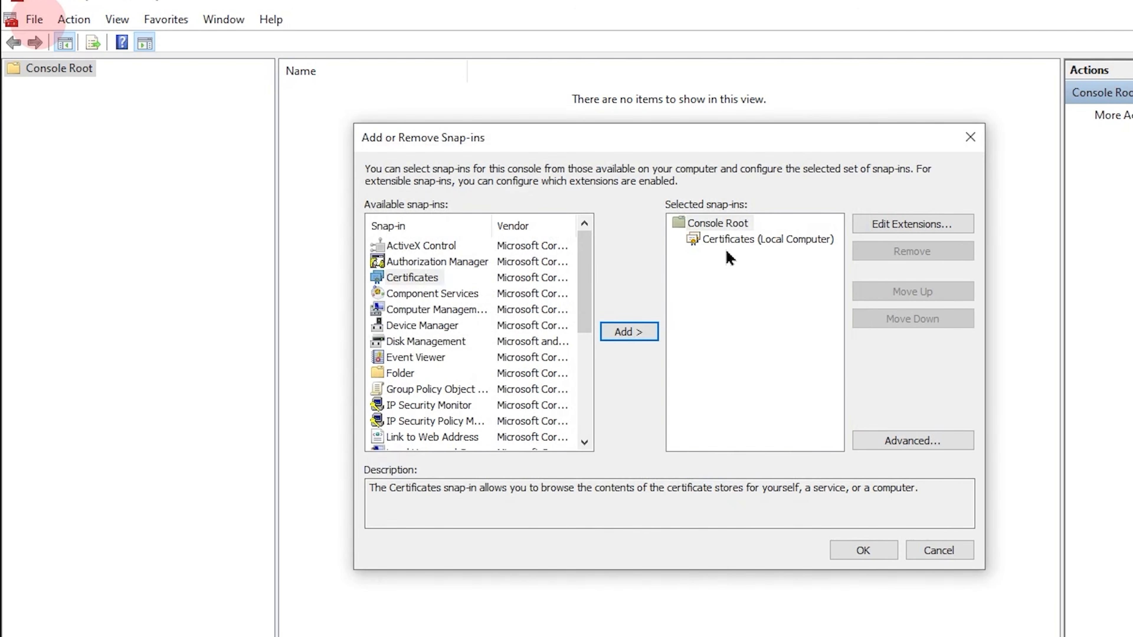
click(862, 550)
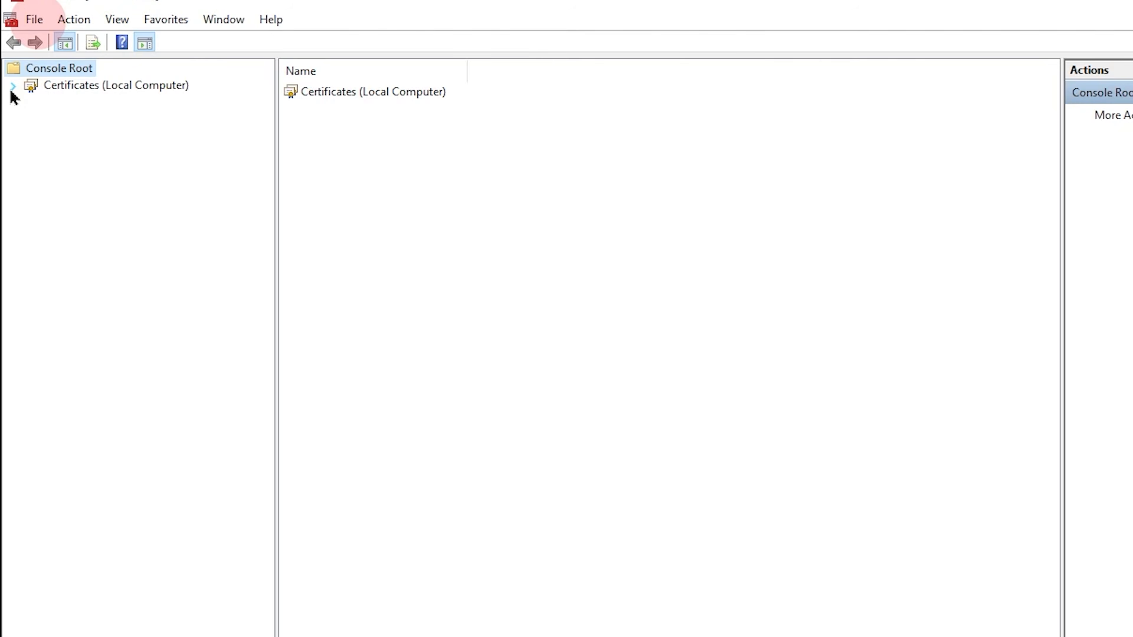
Browse the local computer's Trusted Root Certification Authorities certificates and find the DigiCert root entries
click(12, 87)
click(31, 119)
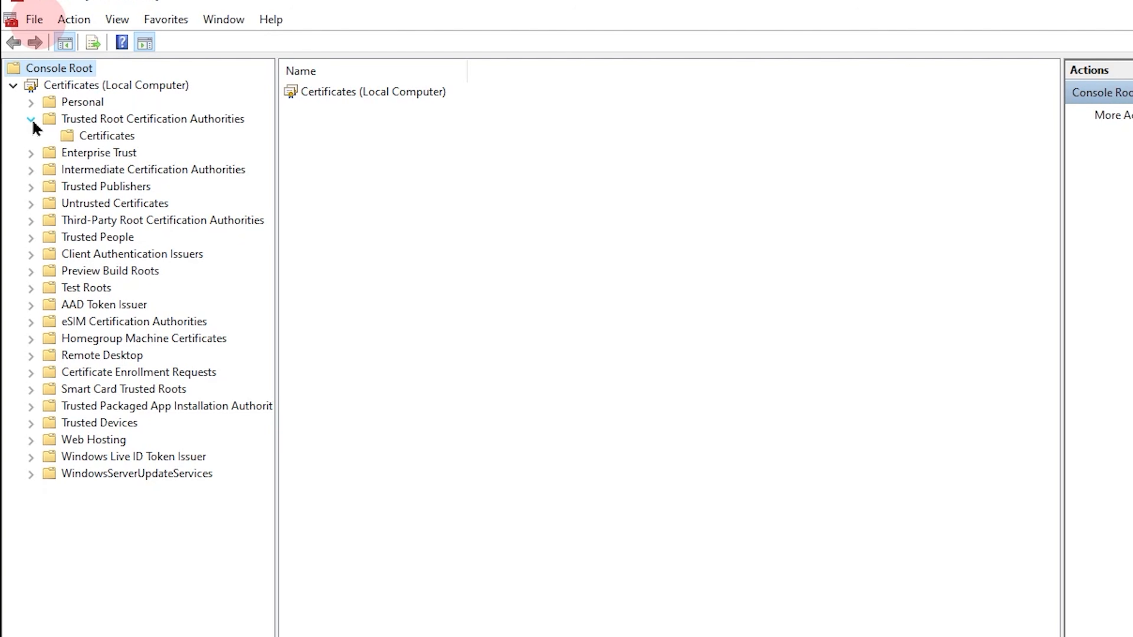
click(68, 135)
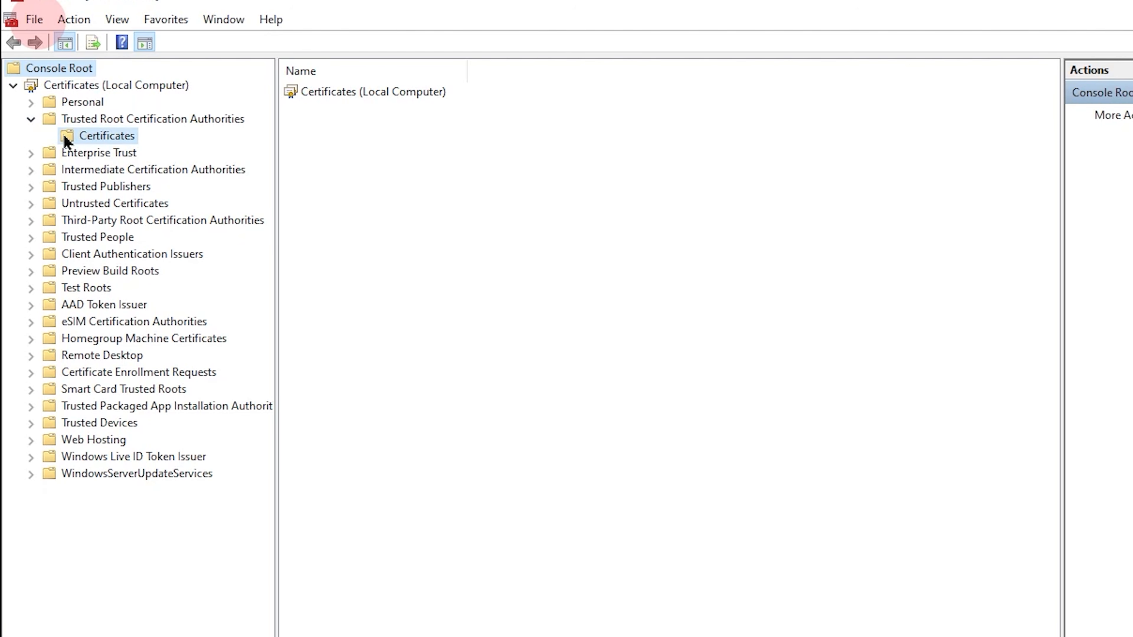
scroll(670, 466, down, 15)
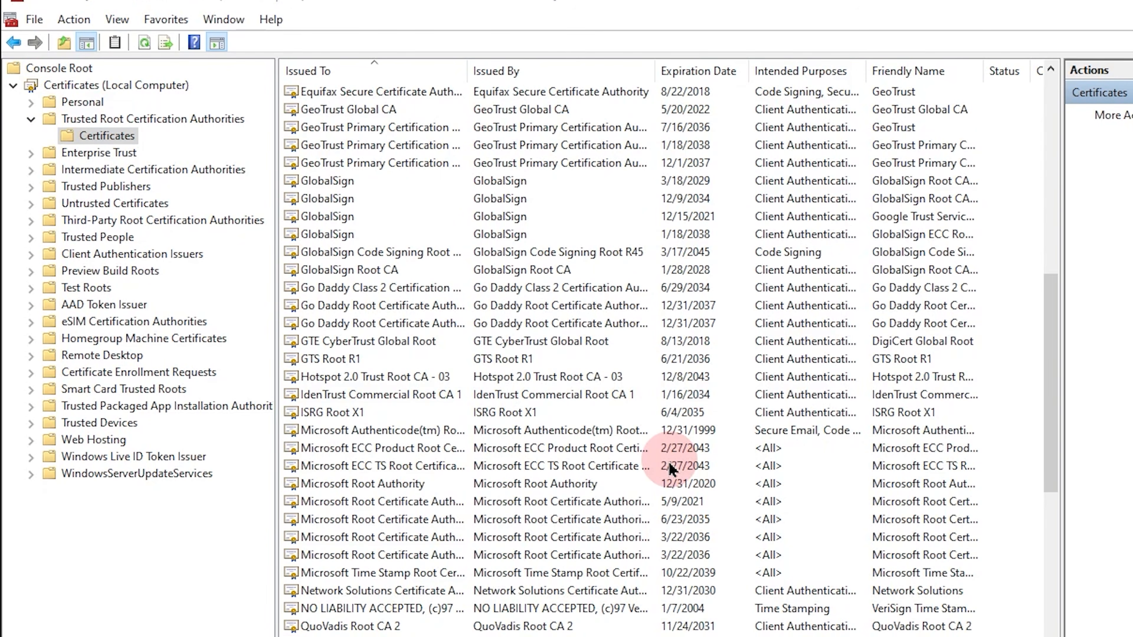
scroll(670, 468, down, 3)
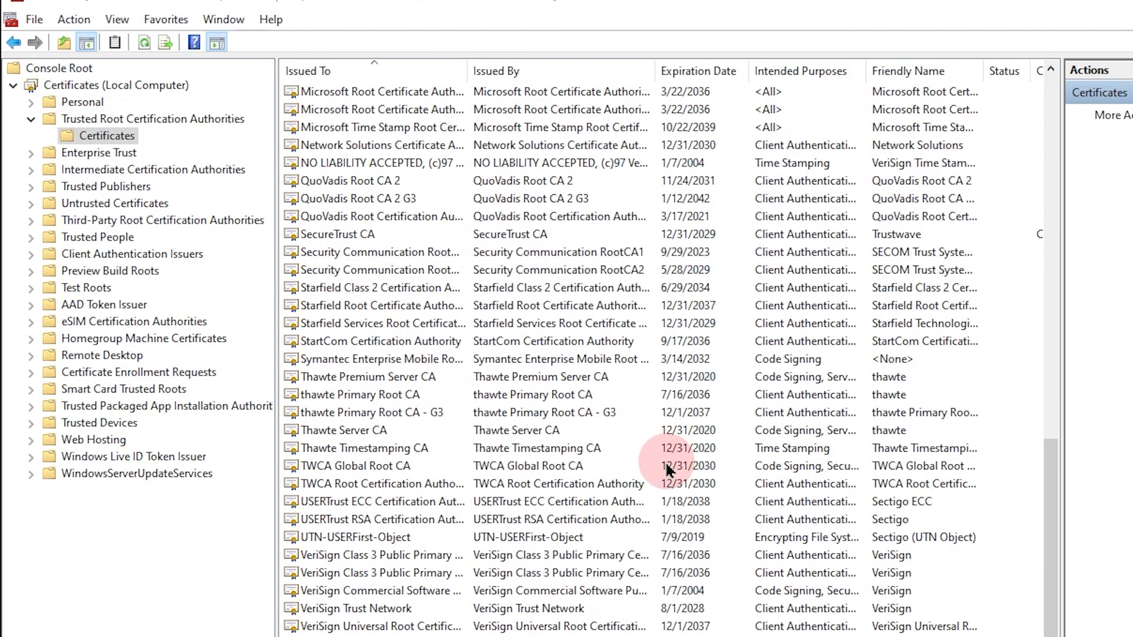
click(339, 501)
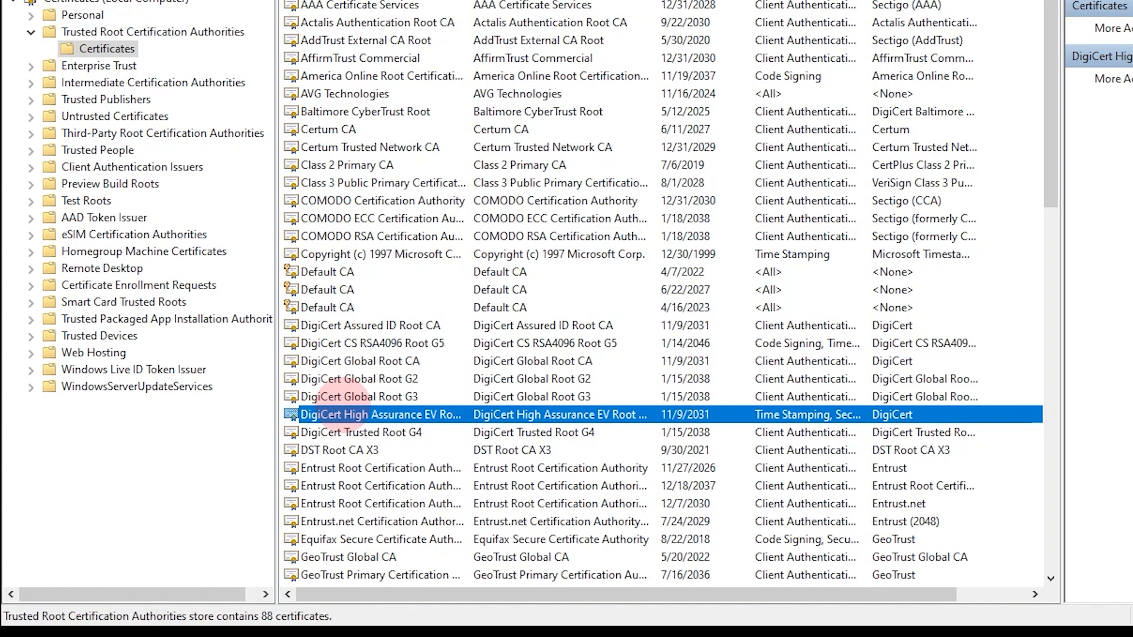
Open the selected DigiCert High Assurance EV Root certificate from the local computer's trusted root store
double_click(342, 406)
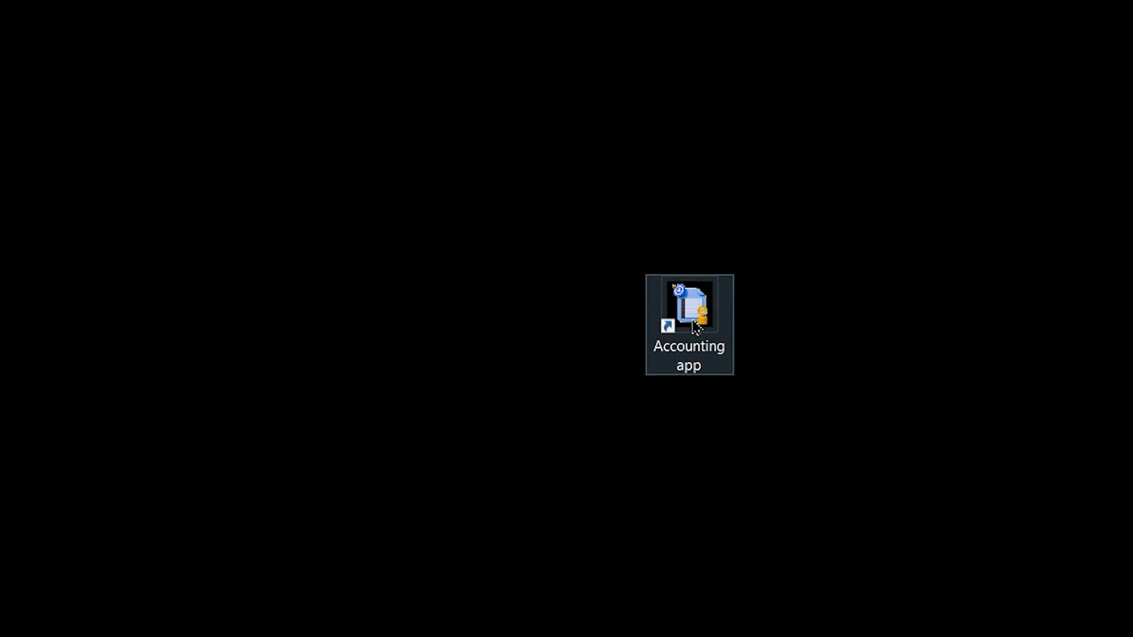
Launch the Accounting app from the desktop and scan 104.154.89.105 on ports 80 and 443 with nmap in Command Prompt
click(696, 328)
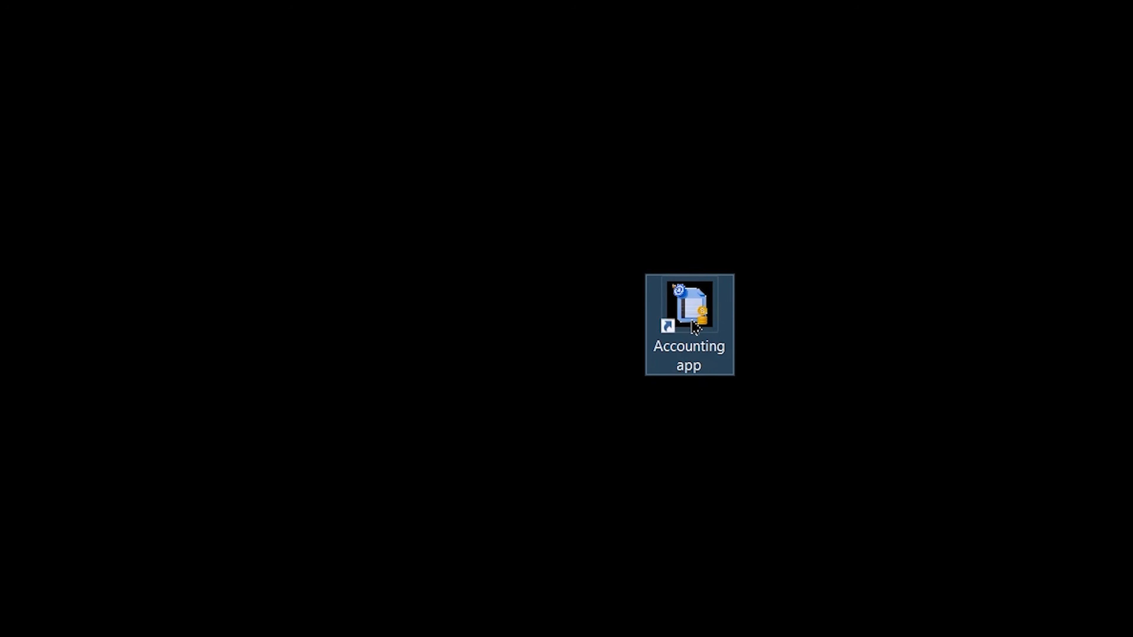
double_click(696, 328)
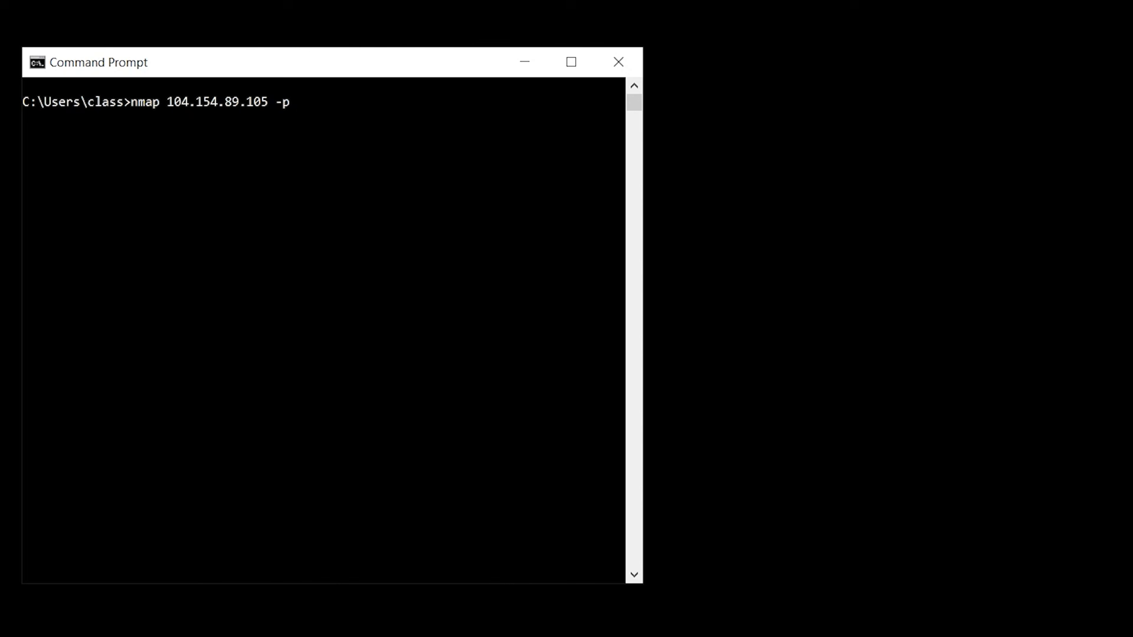
text(80,443)
key(Return)
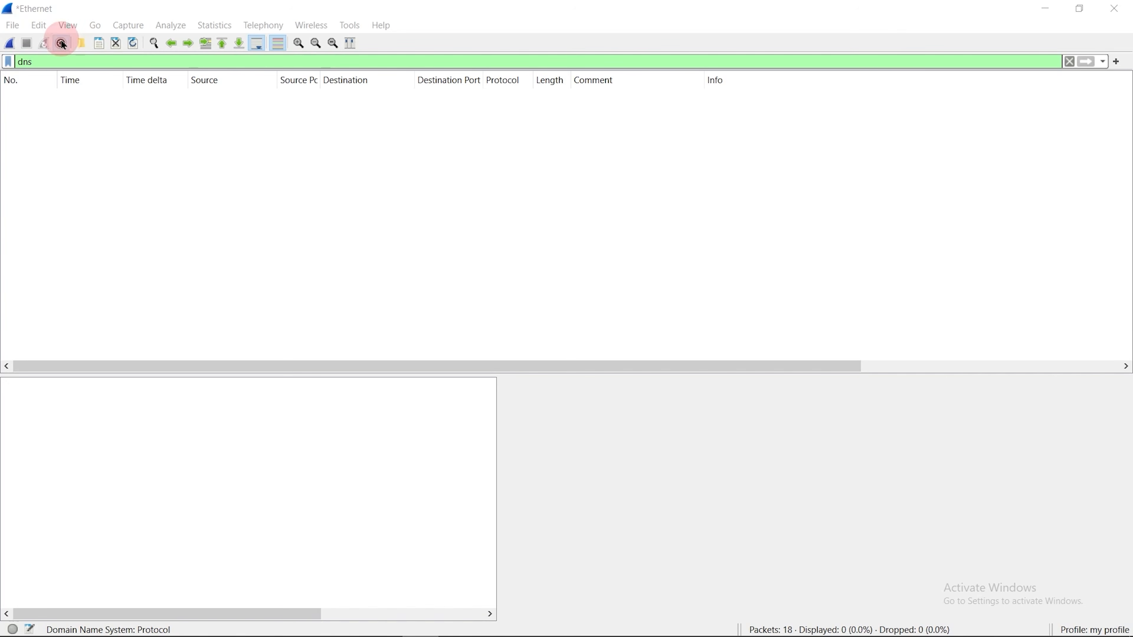
Switch to Wireshark, review the TCP protocol settings in the preferences and accept them
click(41, 32)
click(119, 459)
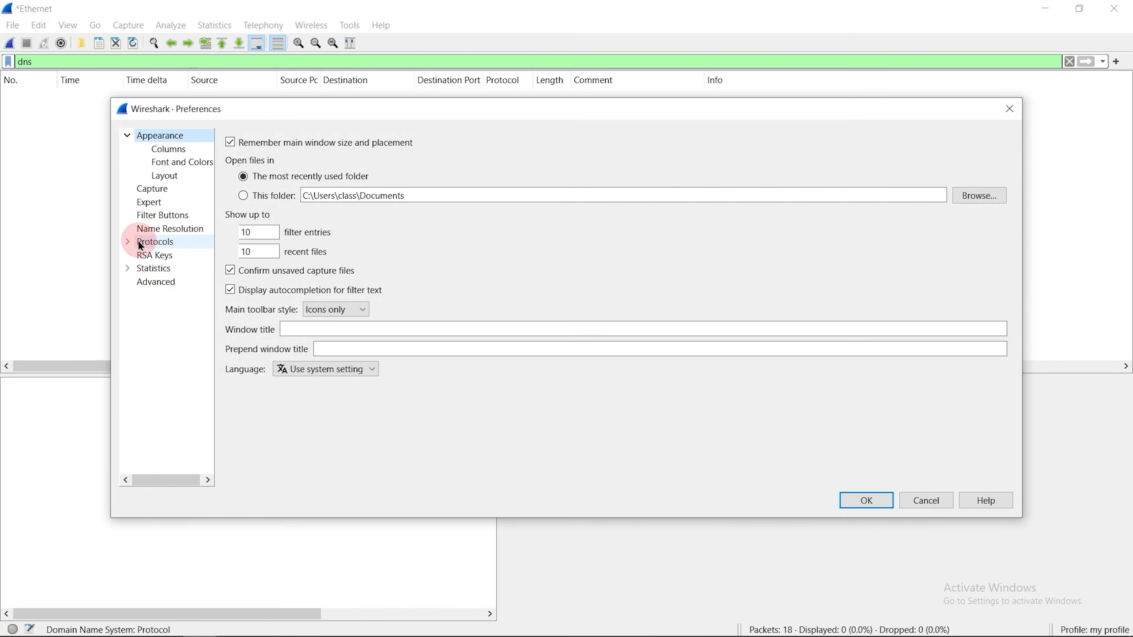
click(129, 241)
drag(153, 98, 186, 486)
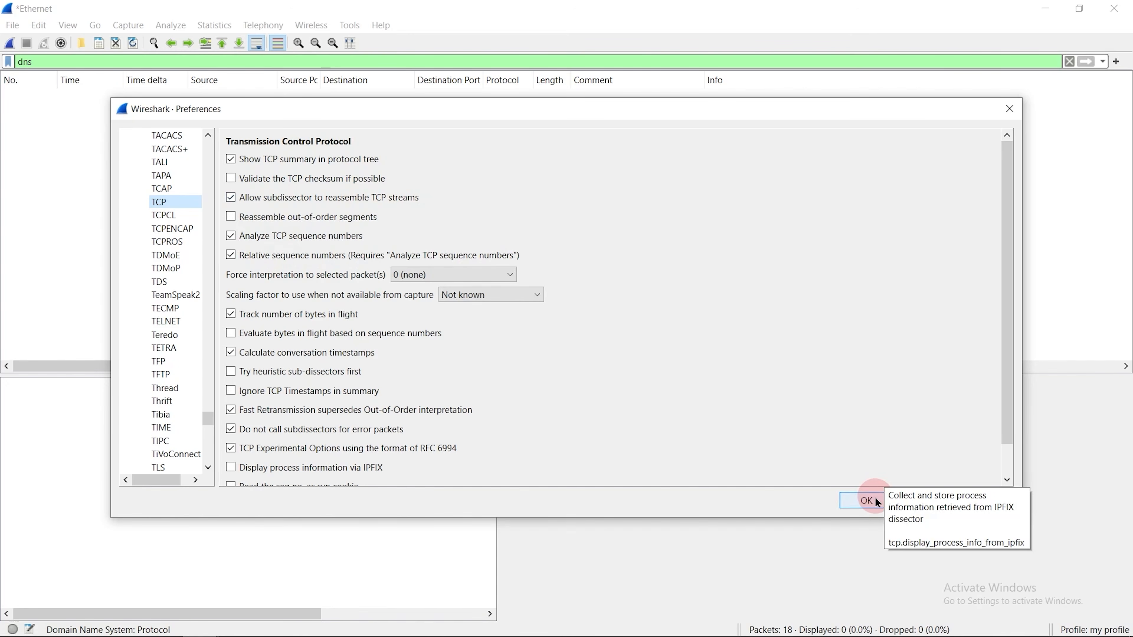
click(1104, 581)
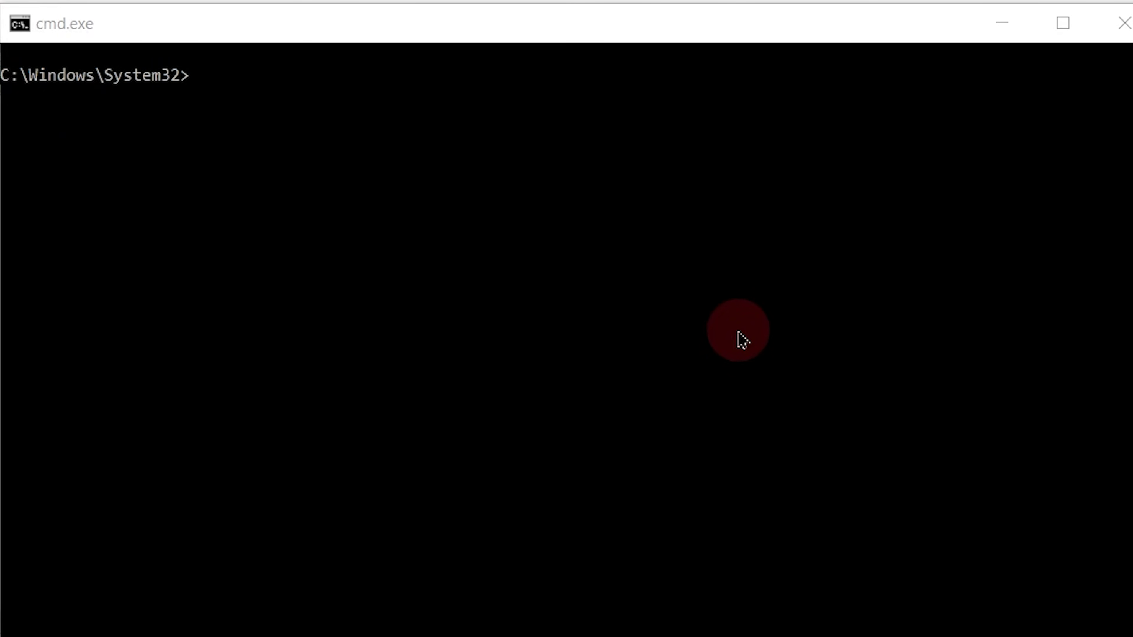
Flush the DNS resolver cache with ipconfig -flushdns in the command prompt
click(738, 331)
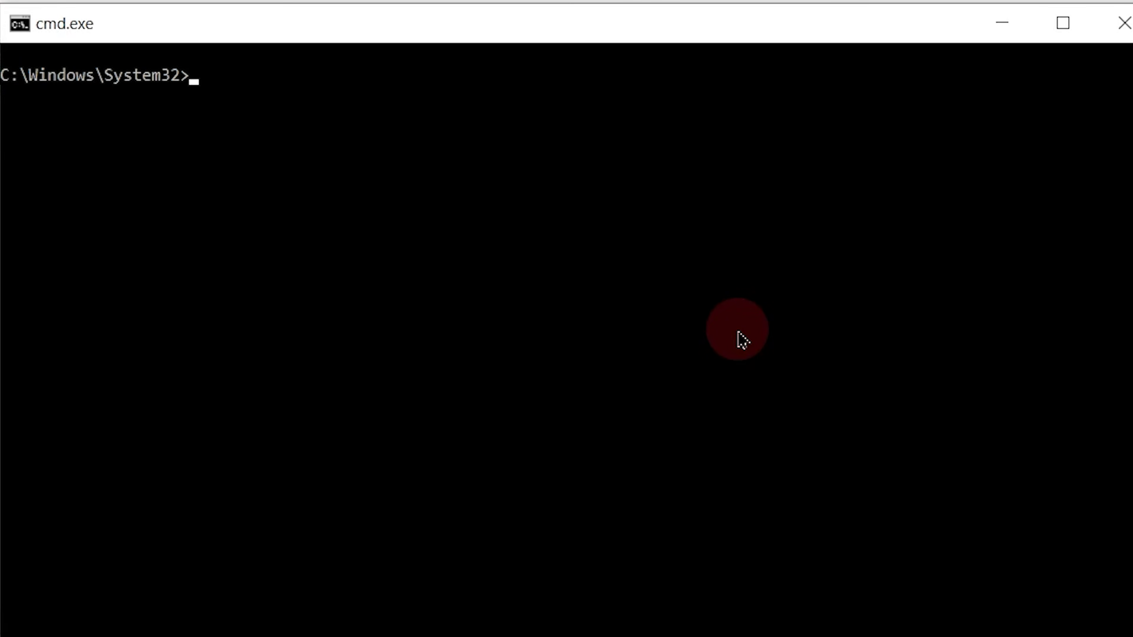
text(ipconf)
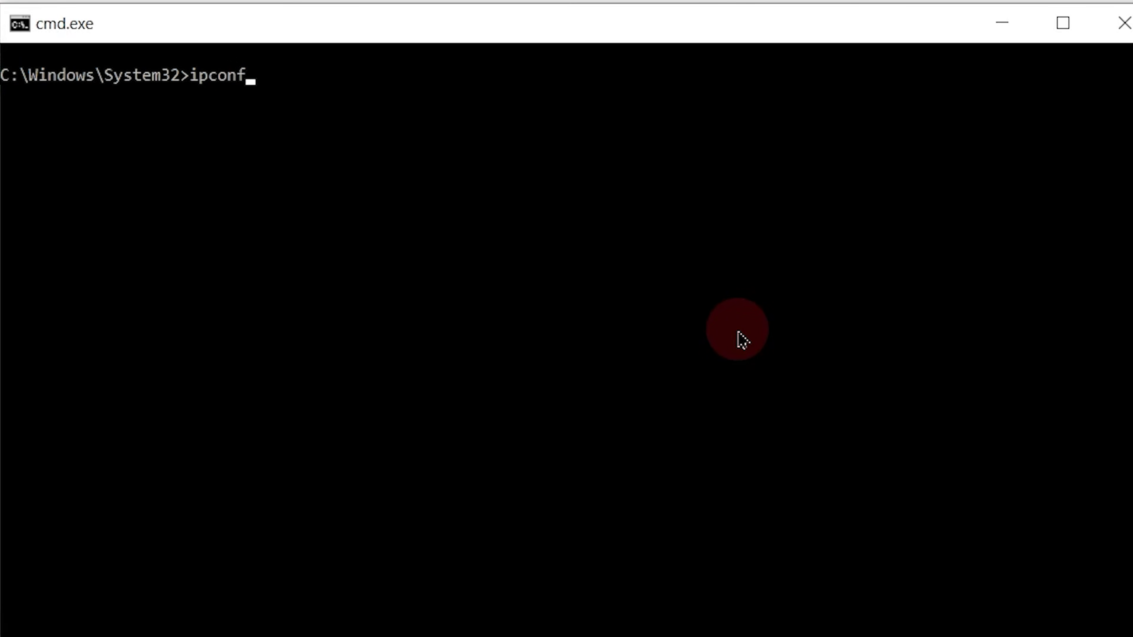
text(ig -flushdns)
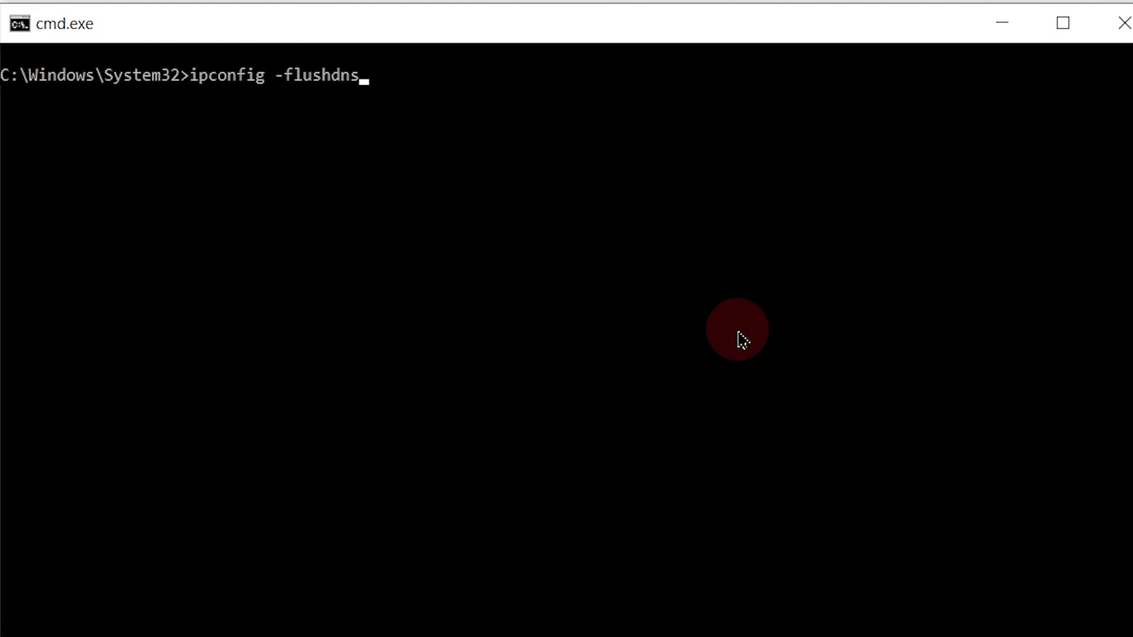
key(Return)
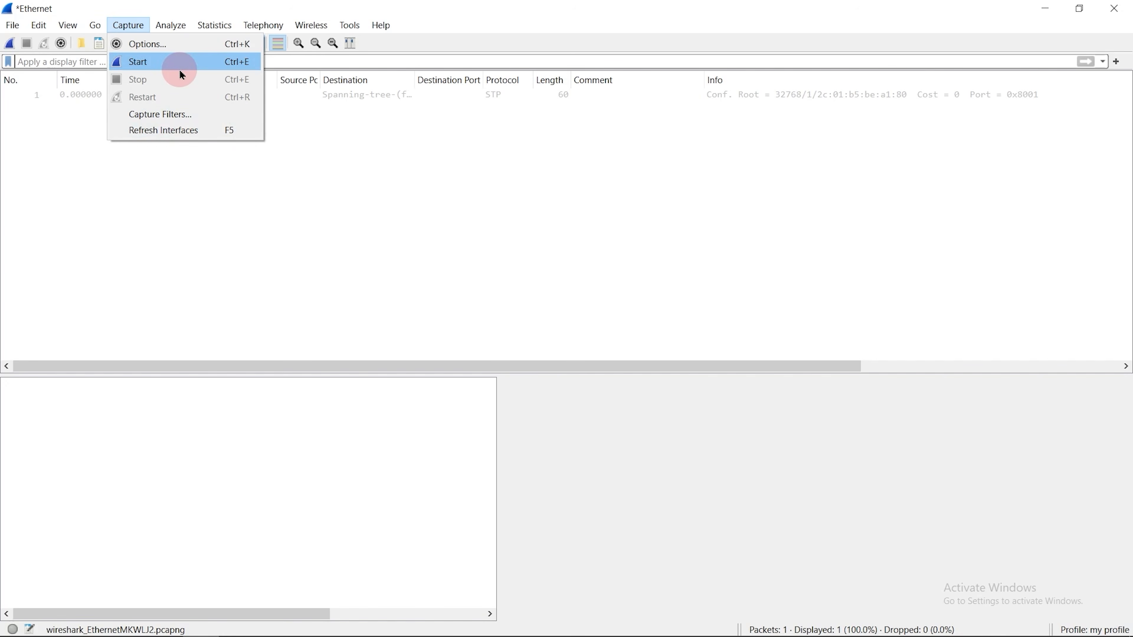
Capture live Ethernet traffic in Wireshark while sending one 500-byte ping to 192.168.1.1 from the command prompt
click(181, 74)
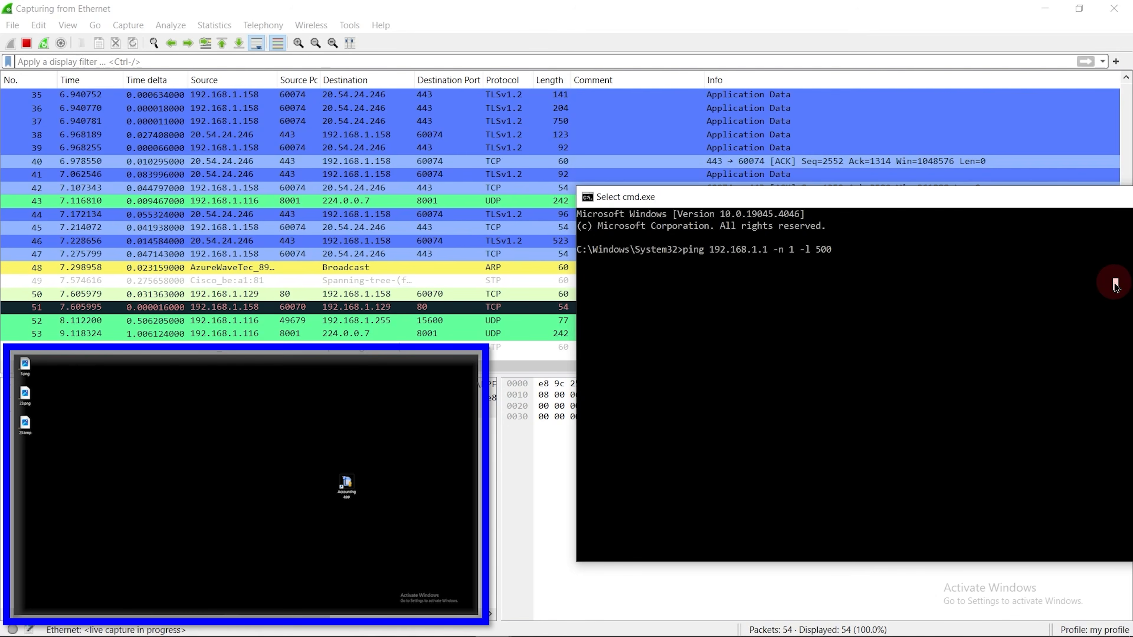
key(Return)
key(Return)
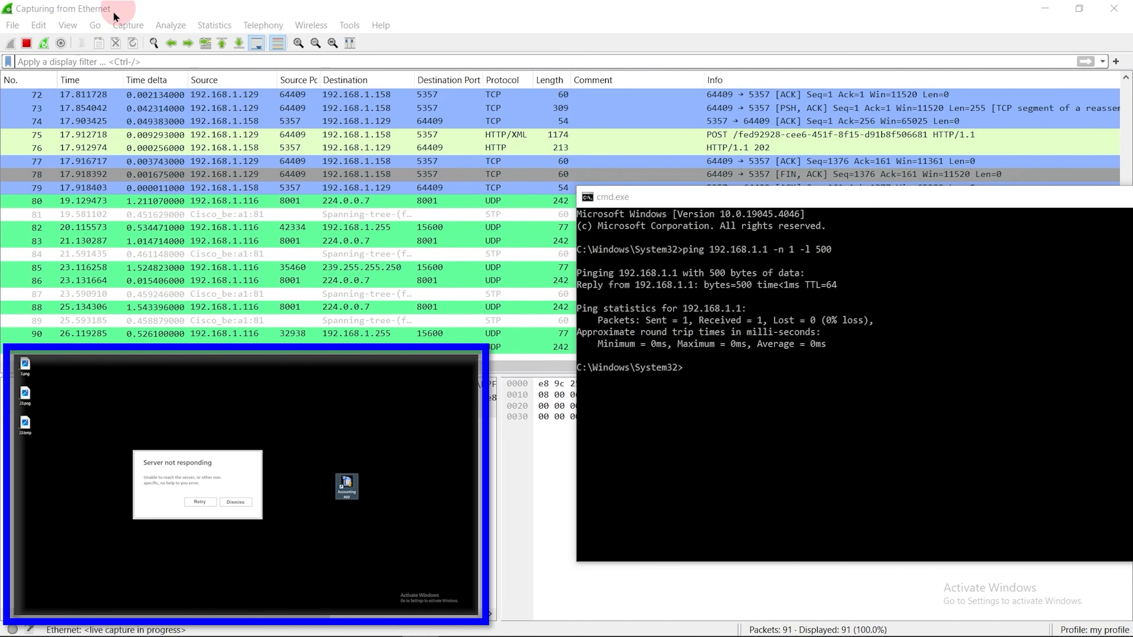
click(128, 25)
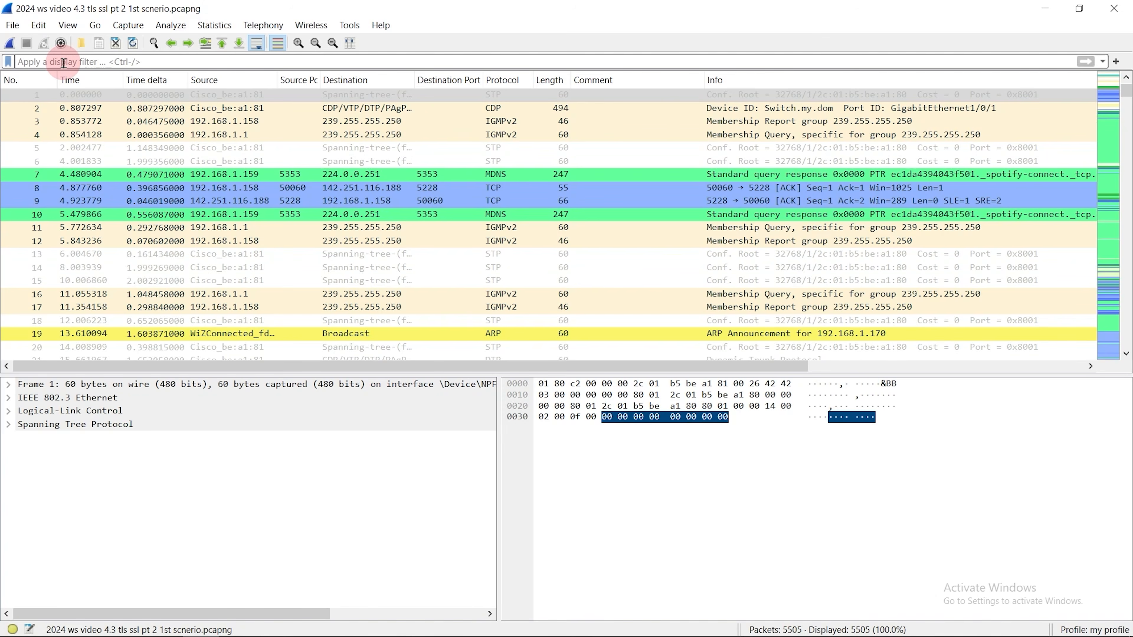
Filter the first-scenario TLS capture by DNS query name using the dns.qry.name field
click(63, 62)
text(dns)
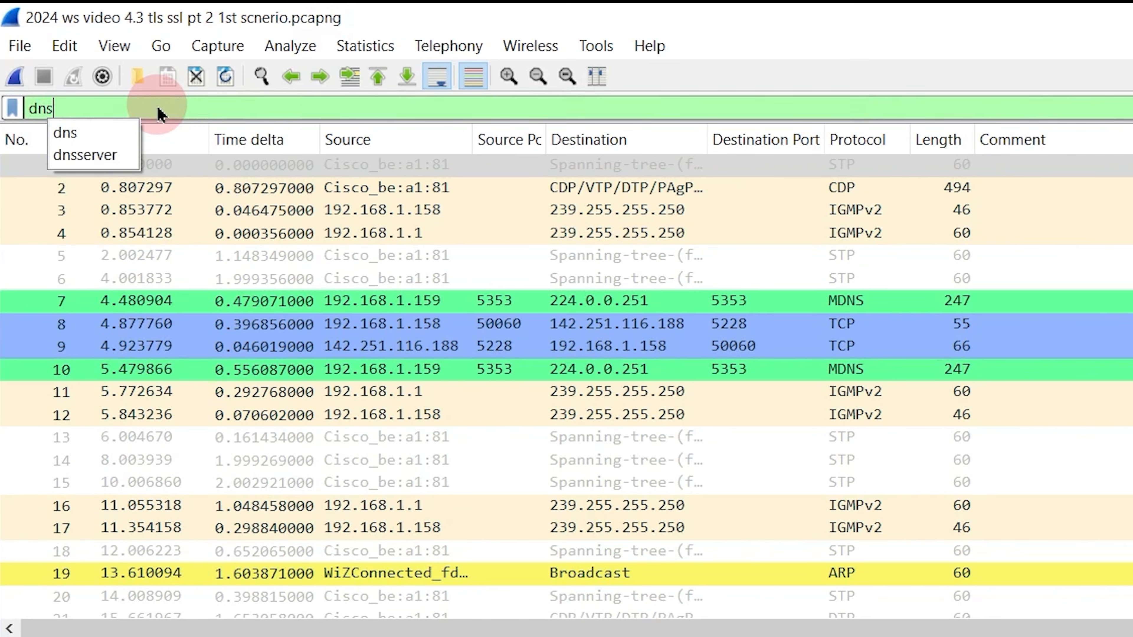
text(.qry.n)
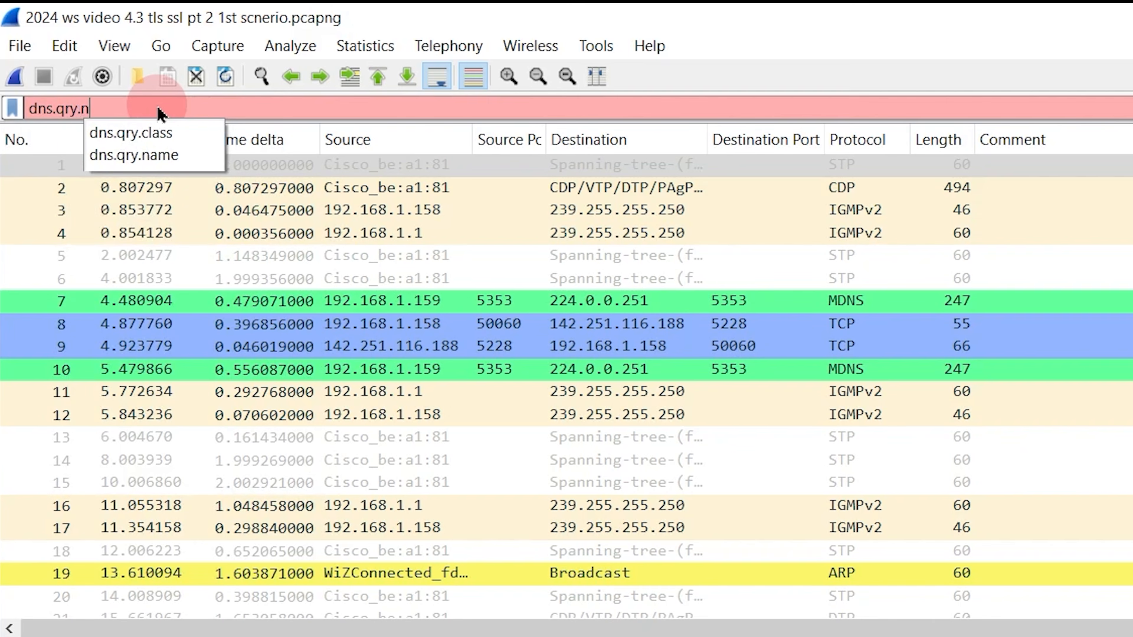
Filter packets with dns.qry.name contains "badssl.com" and add the comment "DNS query our app" to the first query packet
text(ame contains "badssl.com")
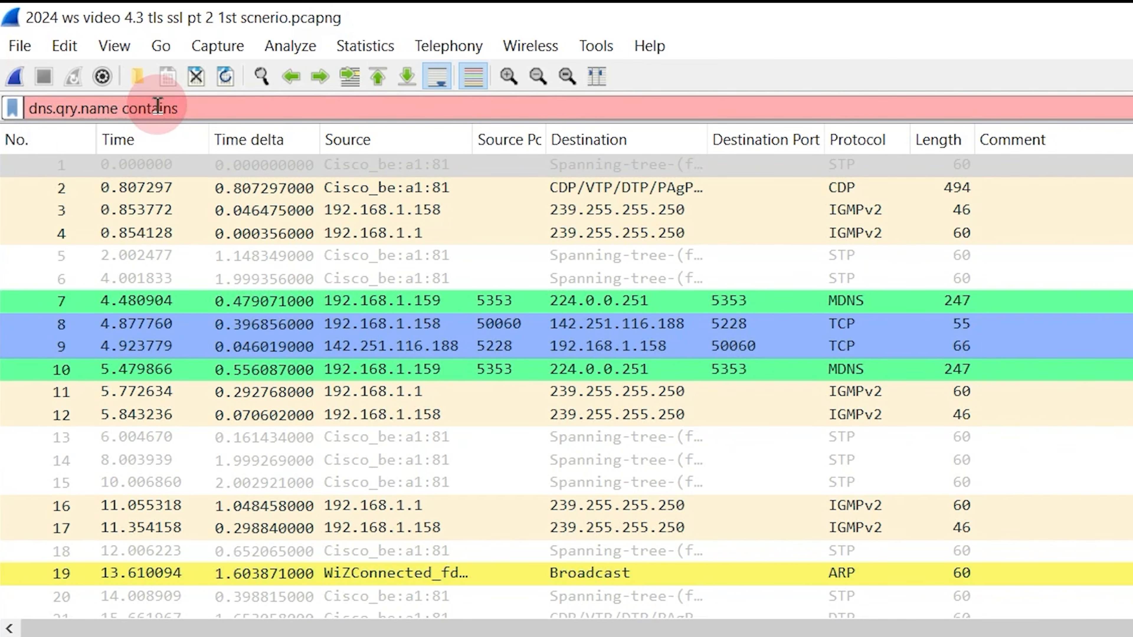
key(Return)
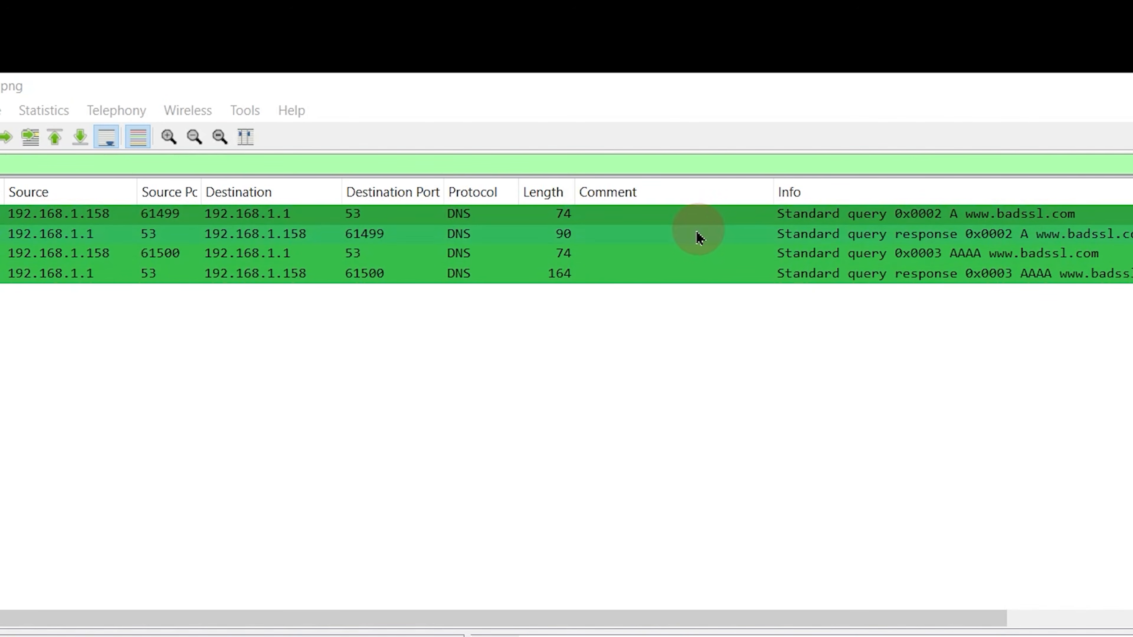
click(677, 223)
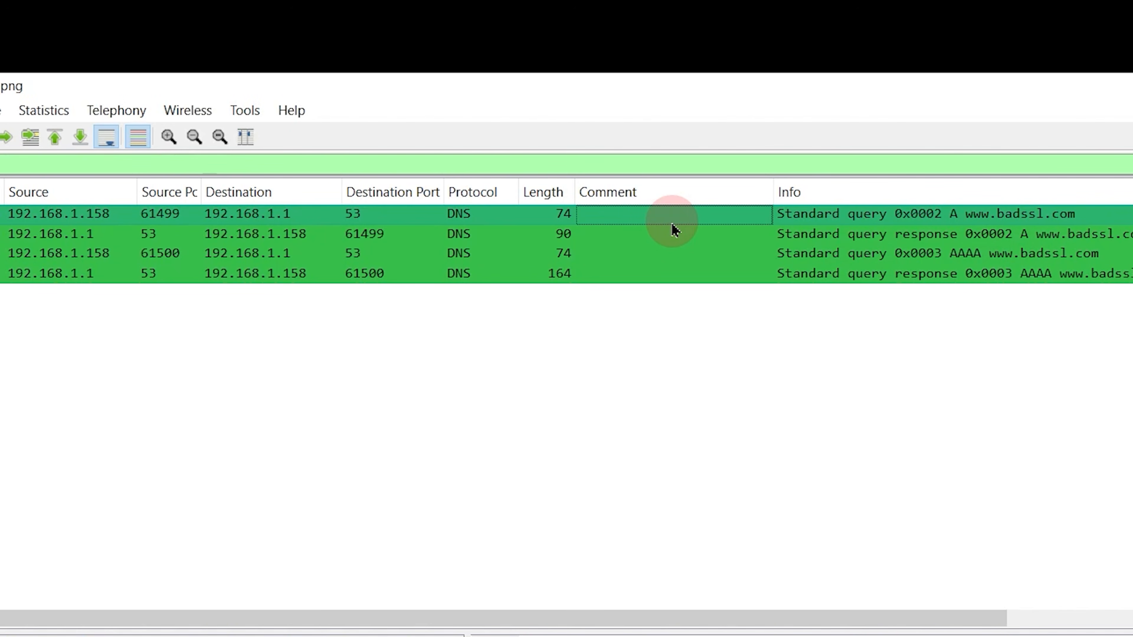
right_click(672, 223)
click(771, 233)
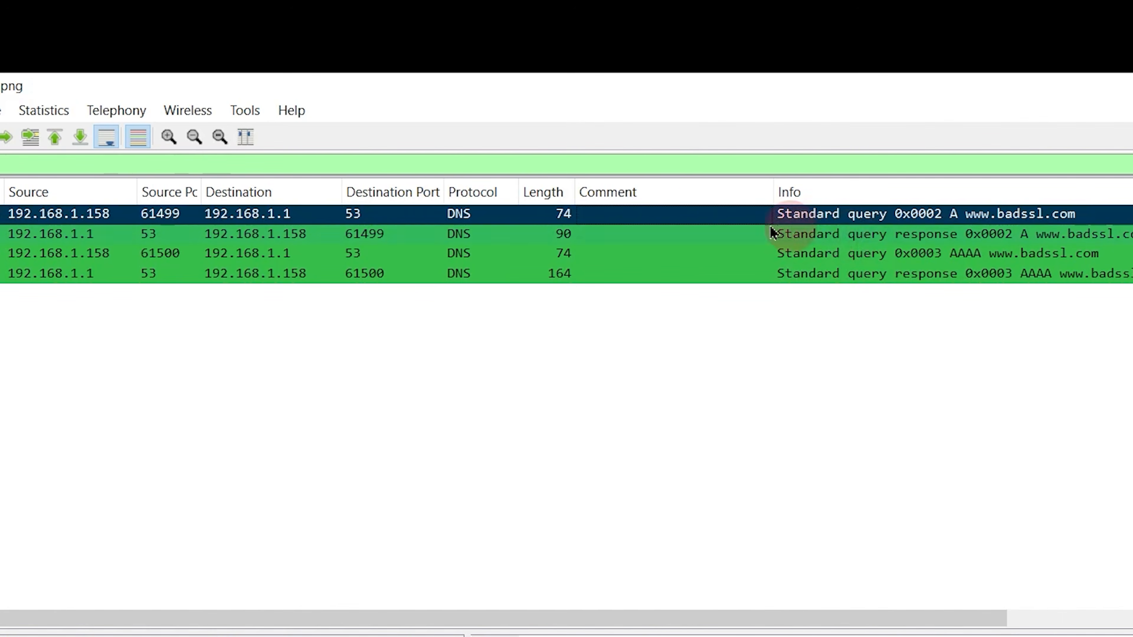
right_click(694, 219)
click(903, 330)
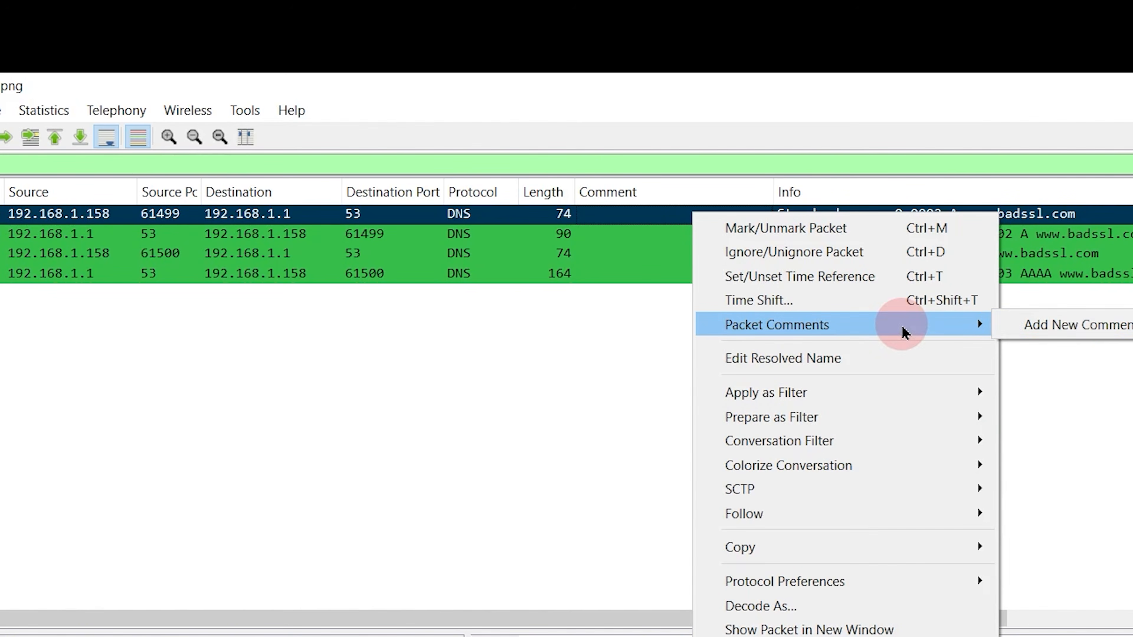
click(1075, 325)
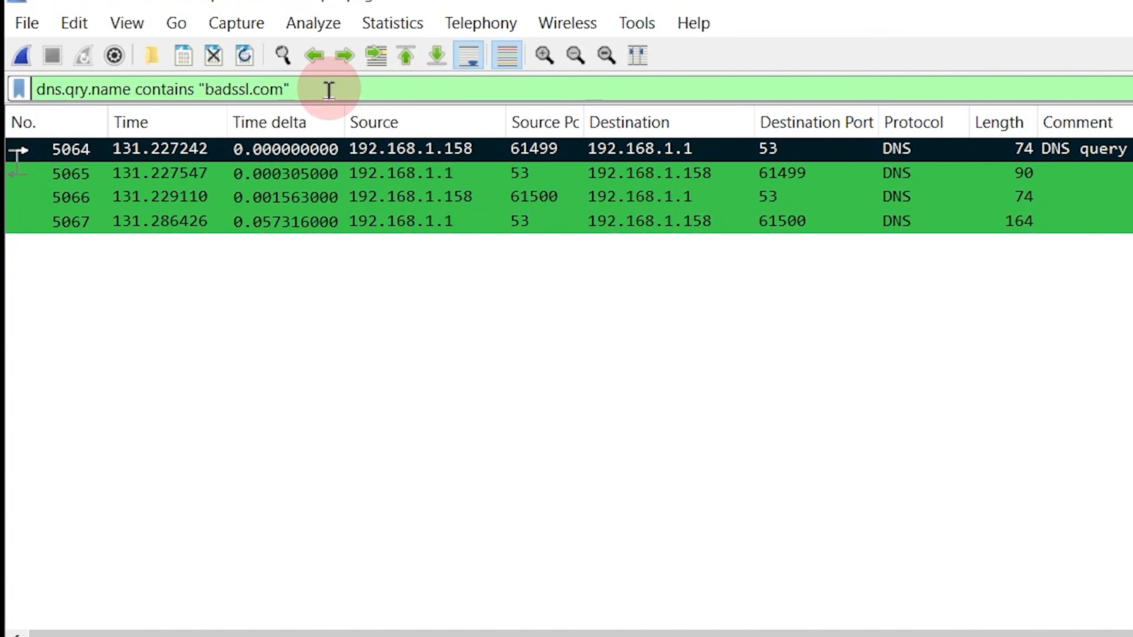
Replace the display filter with "icmp and data.len >= 500" and apply it
key(ctrl+a)
text(icmp and )
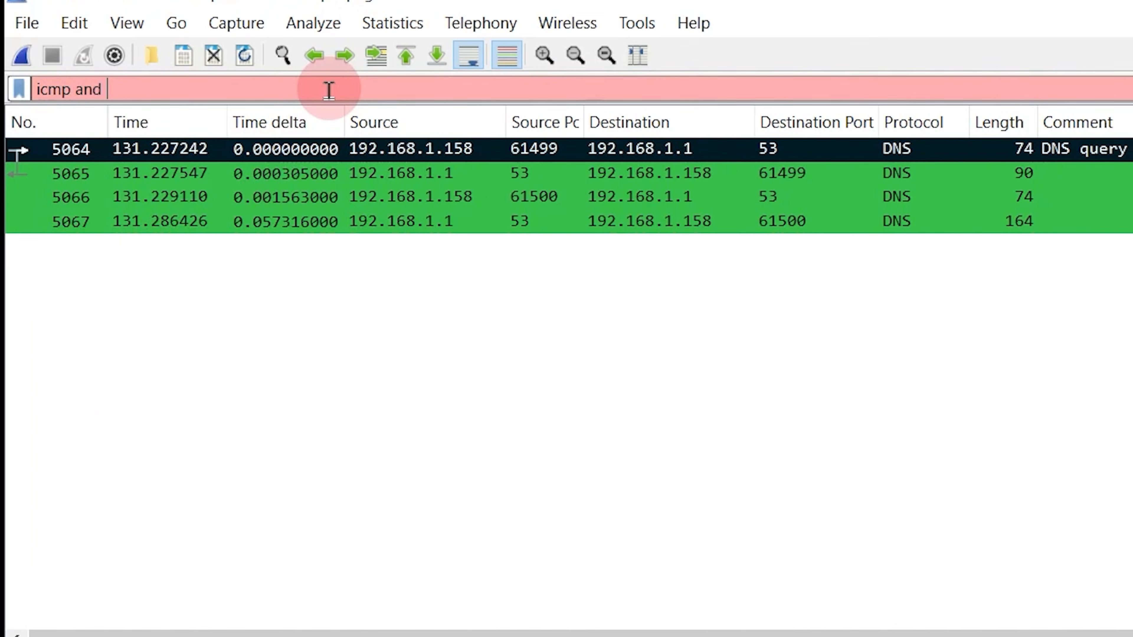
text(data.len >)
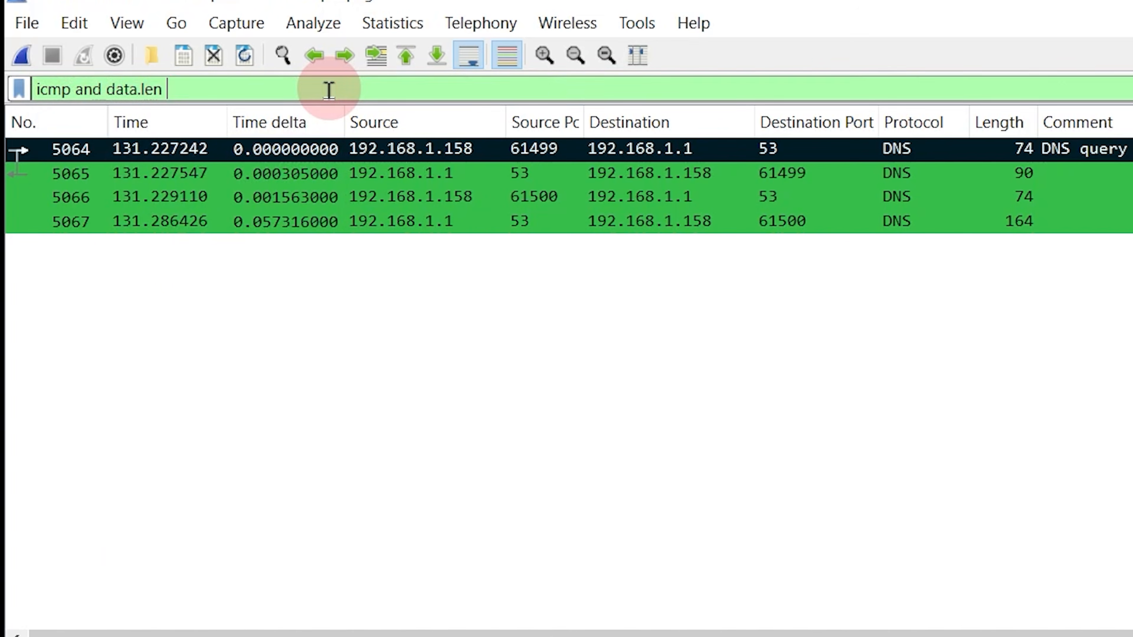
text(= 50)
key(Return)
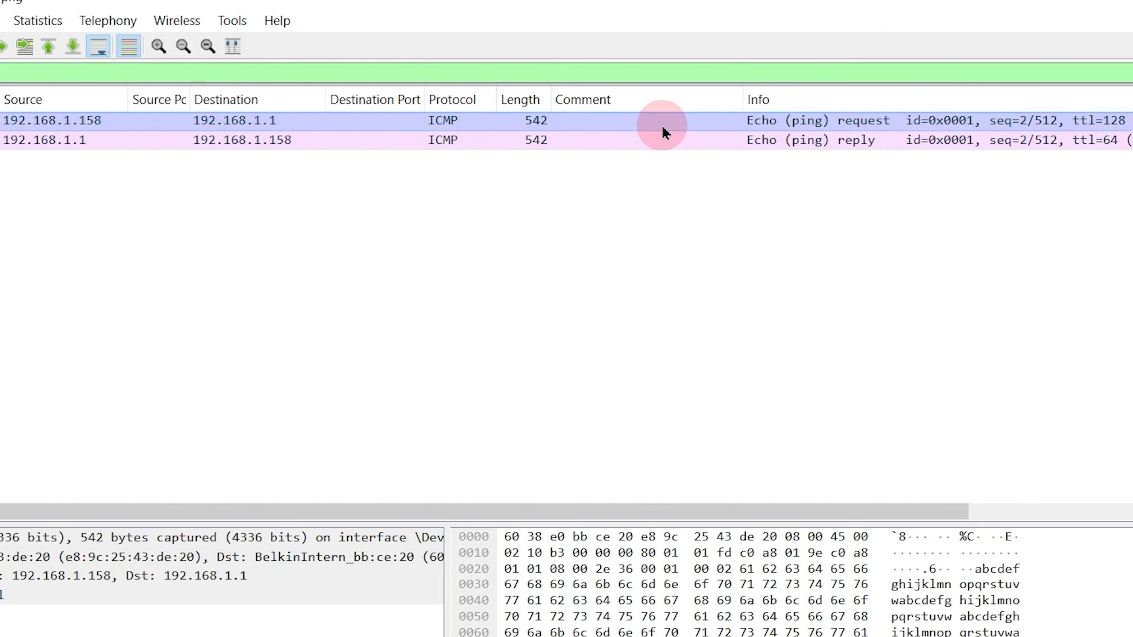
Add the packet comment "ping 500 start" to the ICMP echo request
right_click(663, 127)
mouse_move(939, 236)
click(1027, 231)
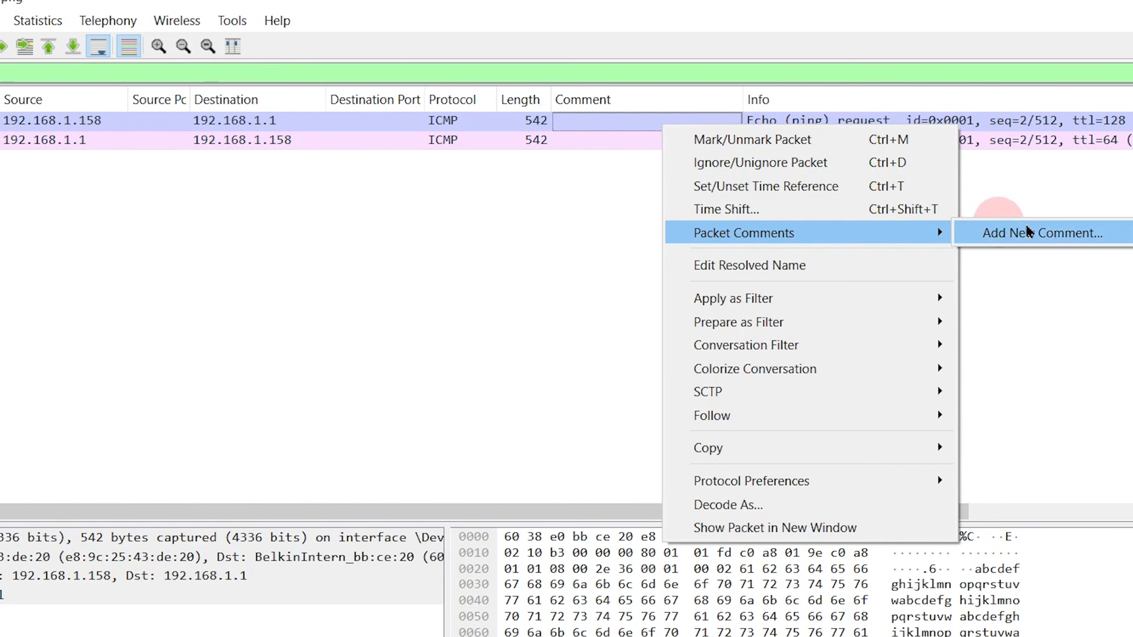
text(pi)
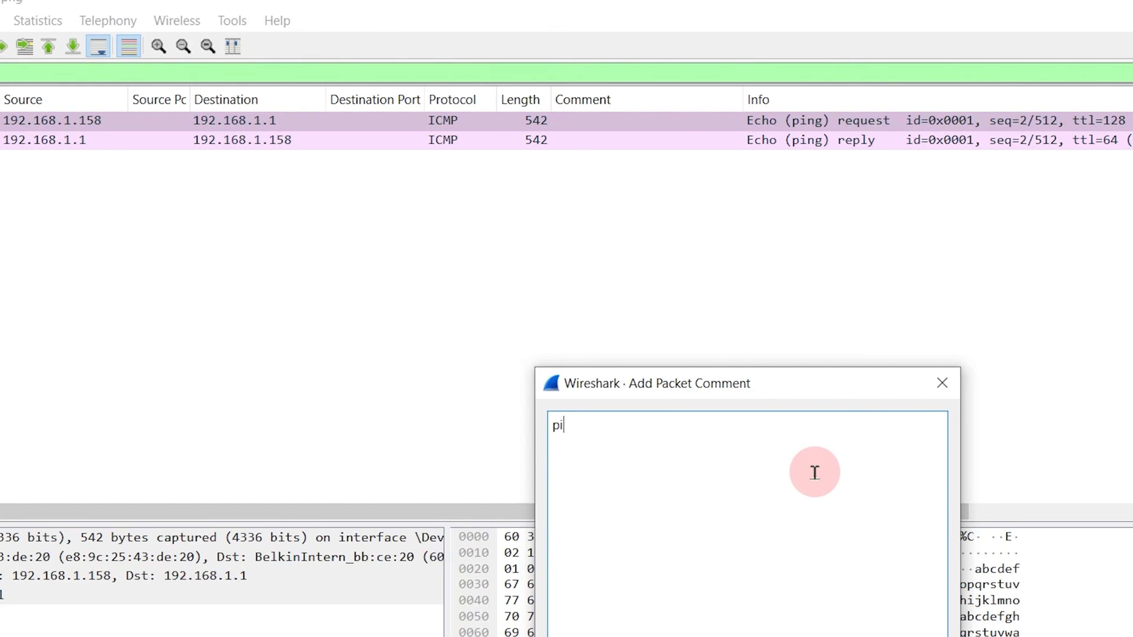
text(ng 500)
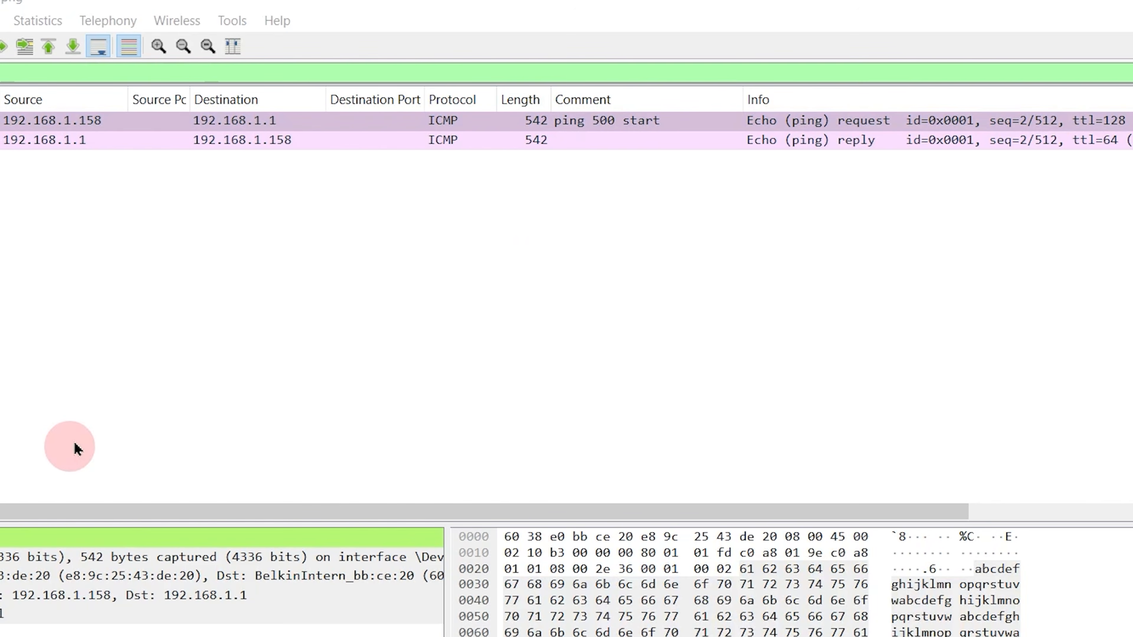
Replace the display filter with "ip.addr == 104.154.89.105" and apply it
click(1, 27)
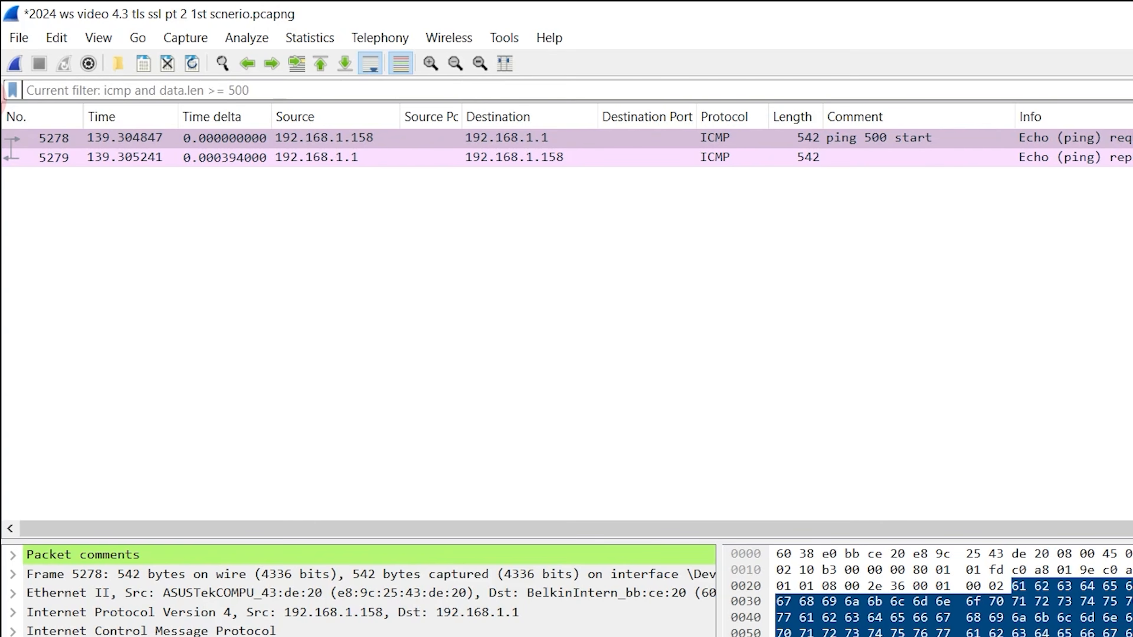
text(ip)
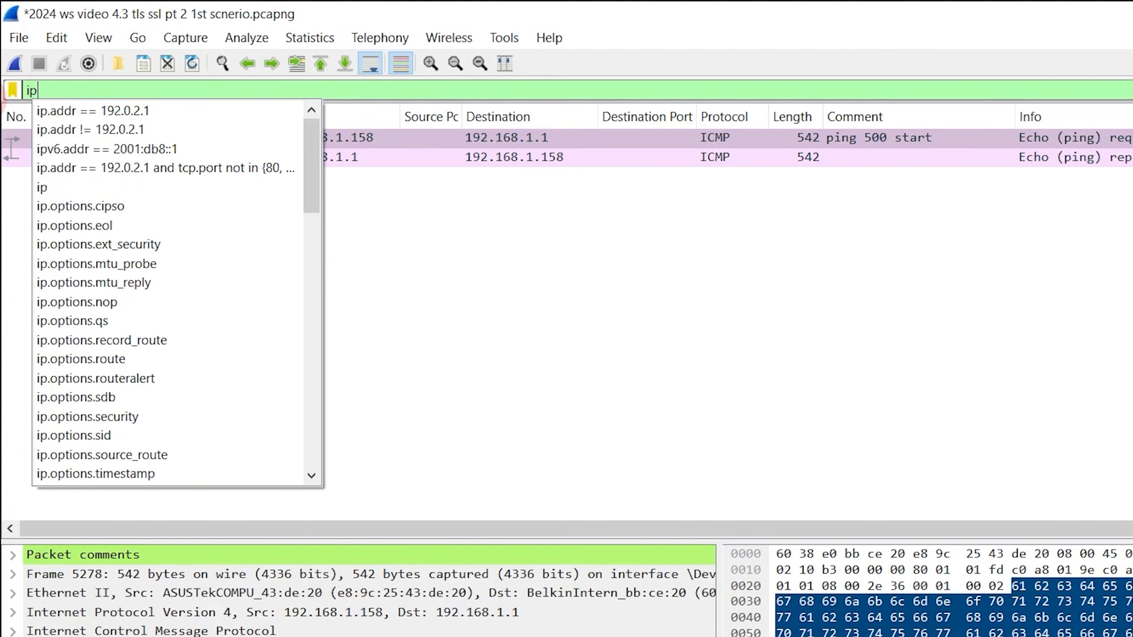
text(.addr =)
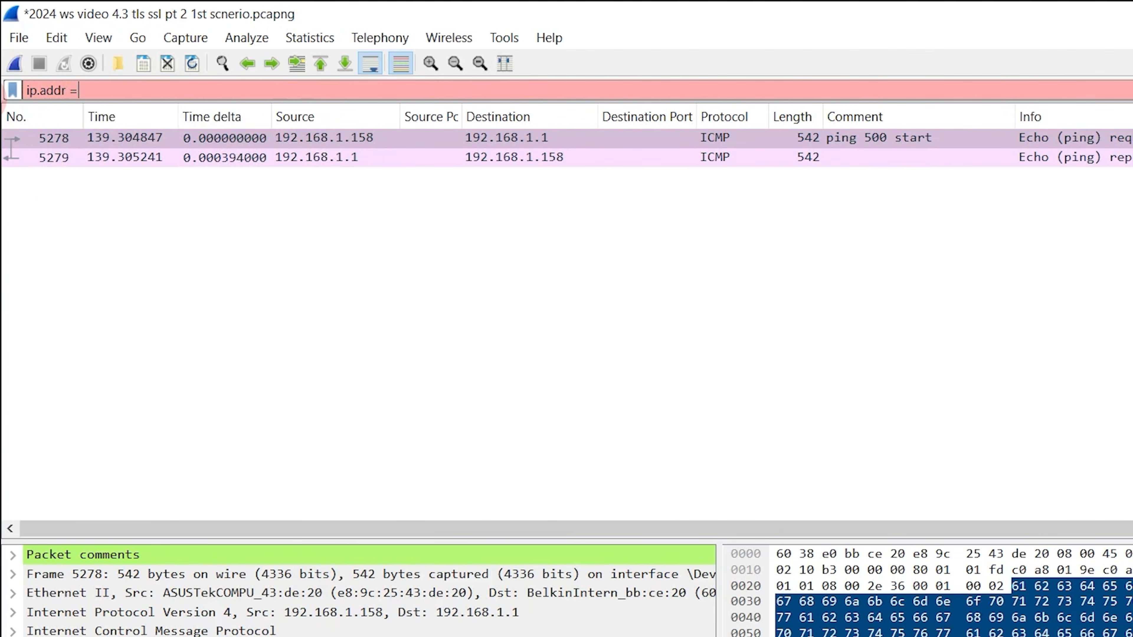
text(= 104.154.89.105)
key(Return)
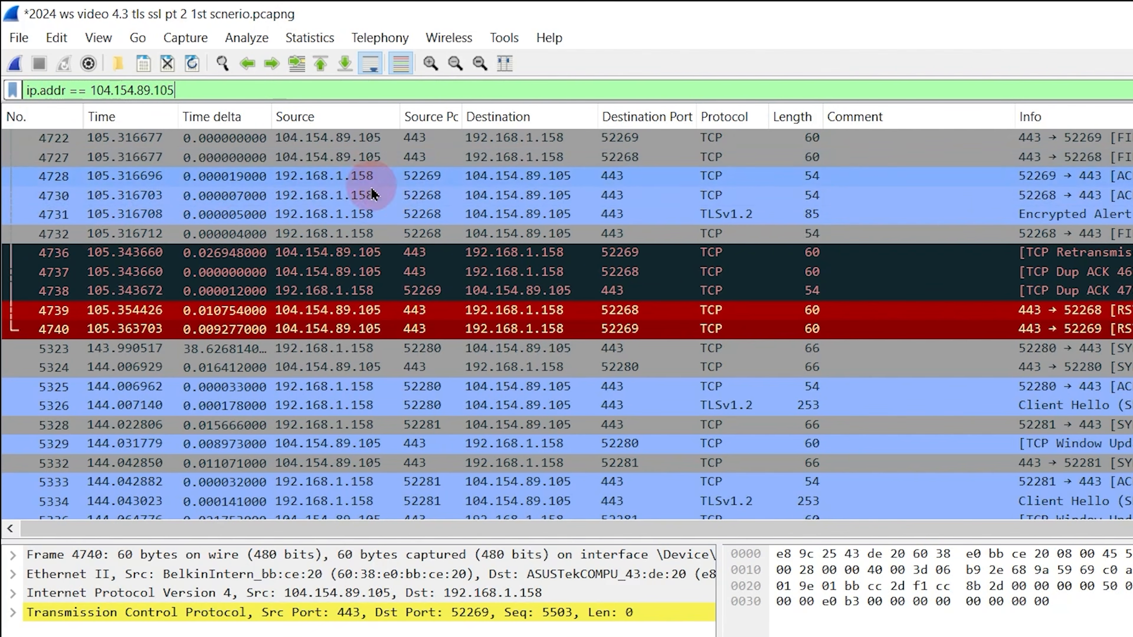
Create a new coloring rule named TLS with the filter "tls"
click(94, 37)
click(182, 497)
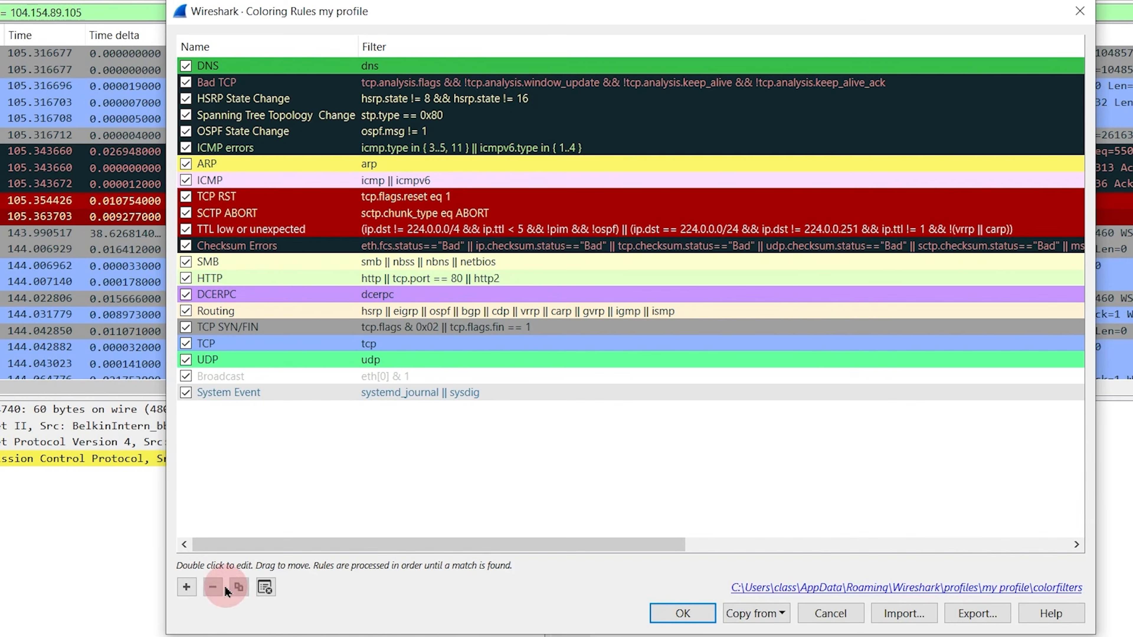
click(184, 588)
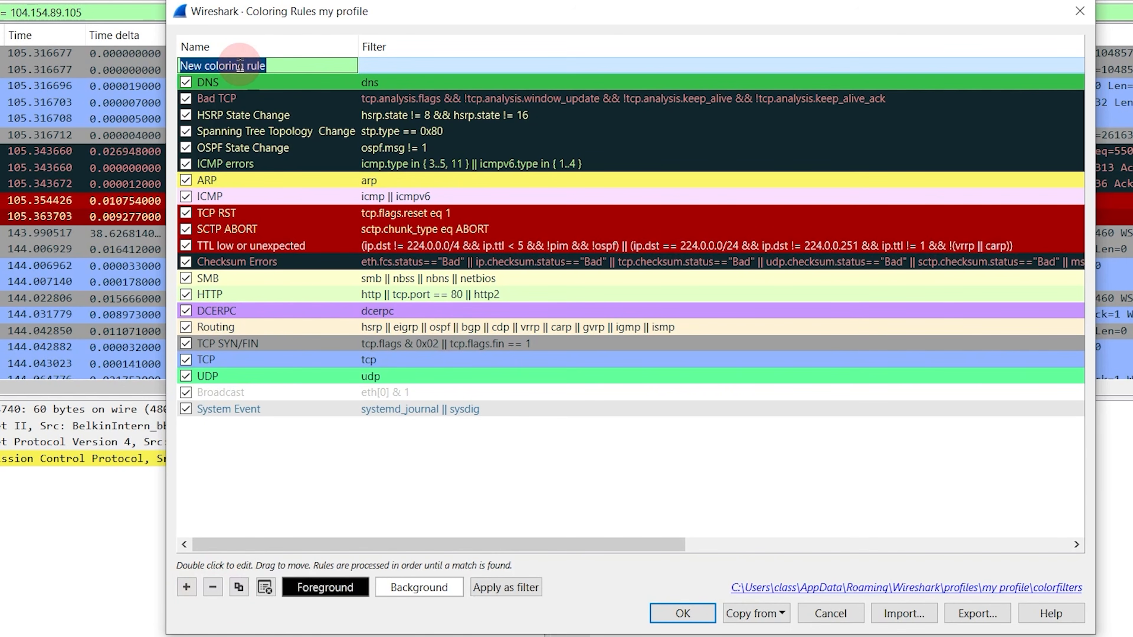
text(TLS)
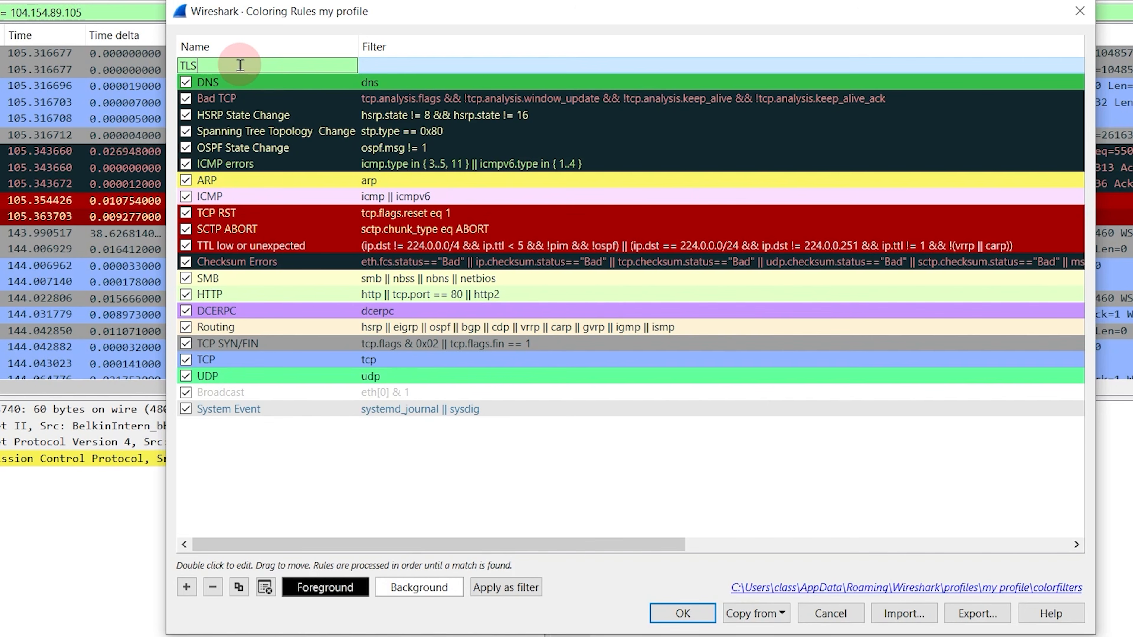
double_click(403, 65)
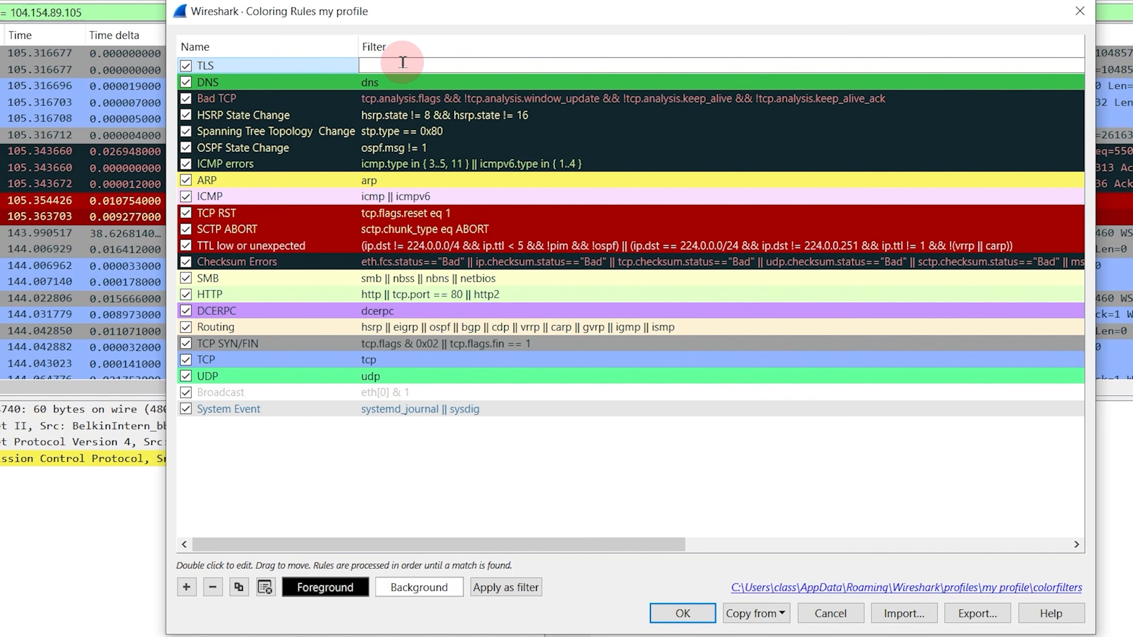
text(tls)
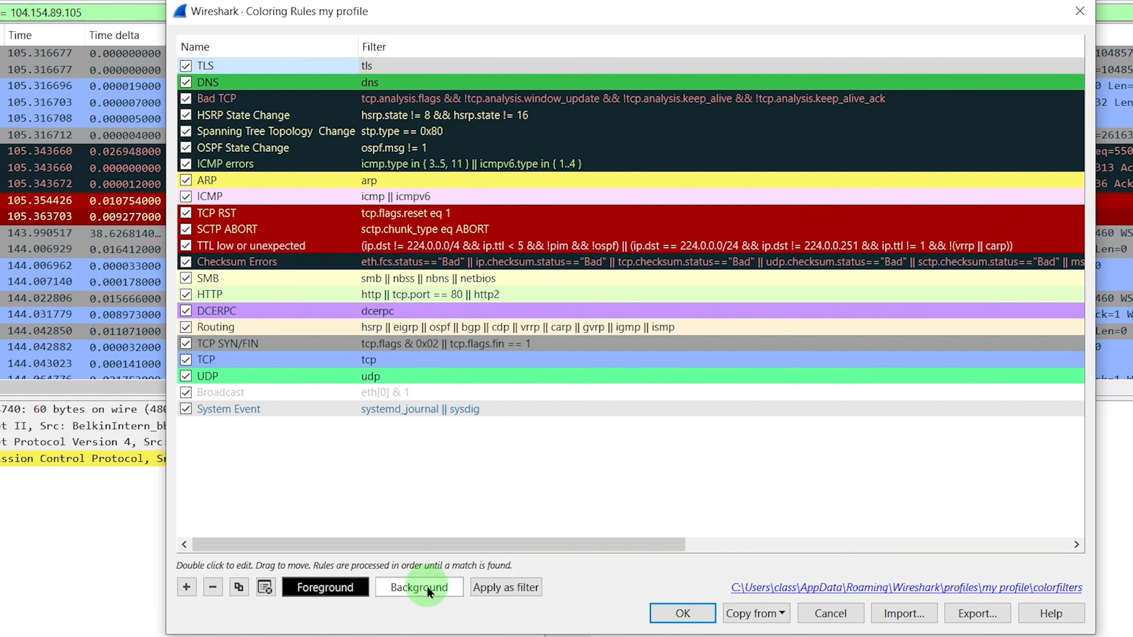
Set the TLS rule's background color to blue #557aff and save the coloring rules
click(426, 586)
click(687, 219)
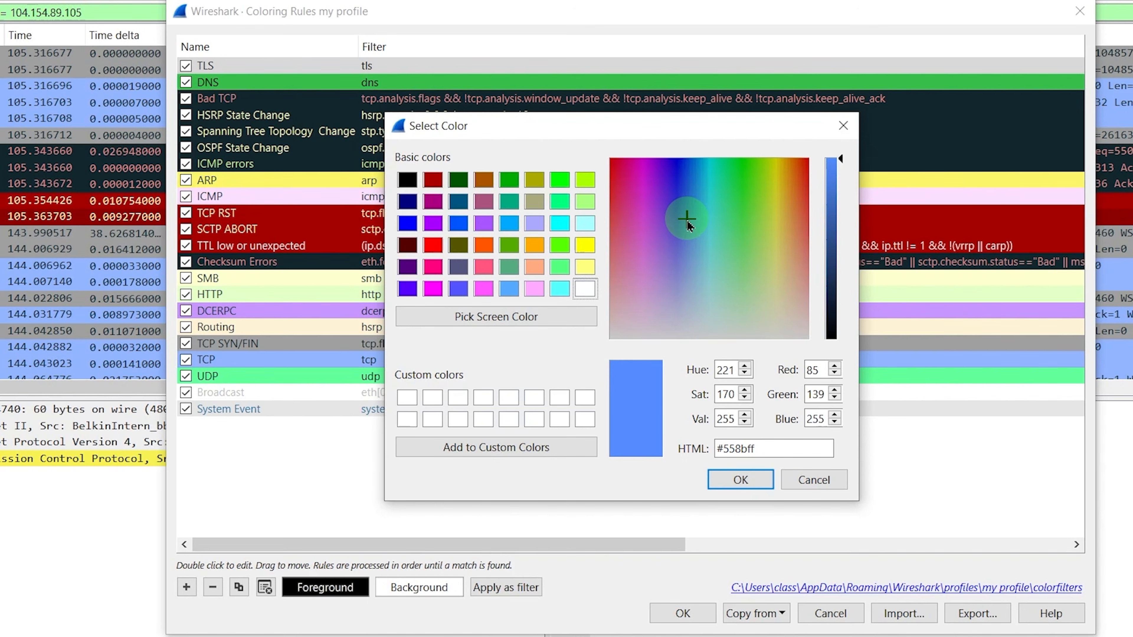
drag(687, 222, 683, 222)
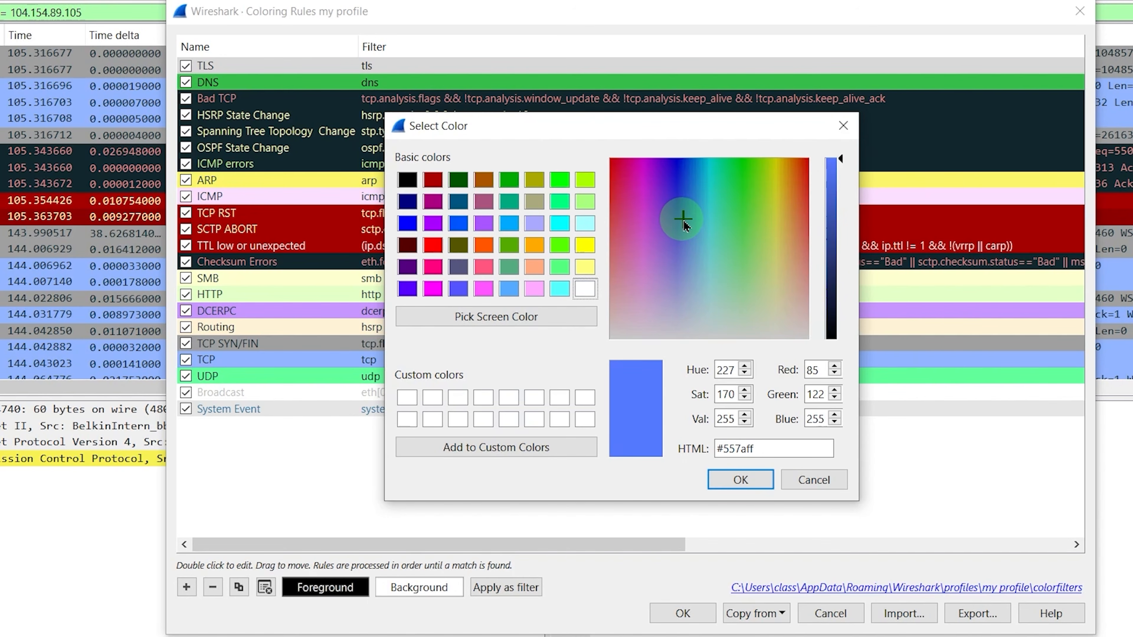
click(740, 480)
click(692, 618)
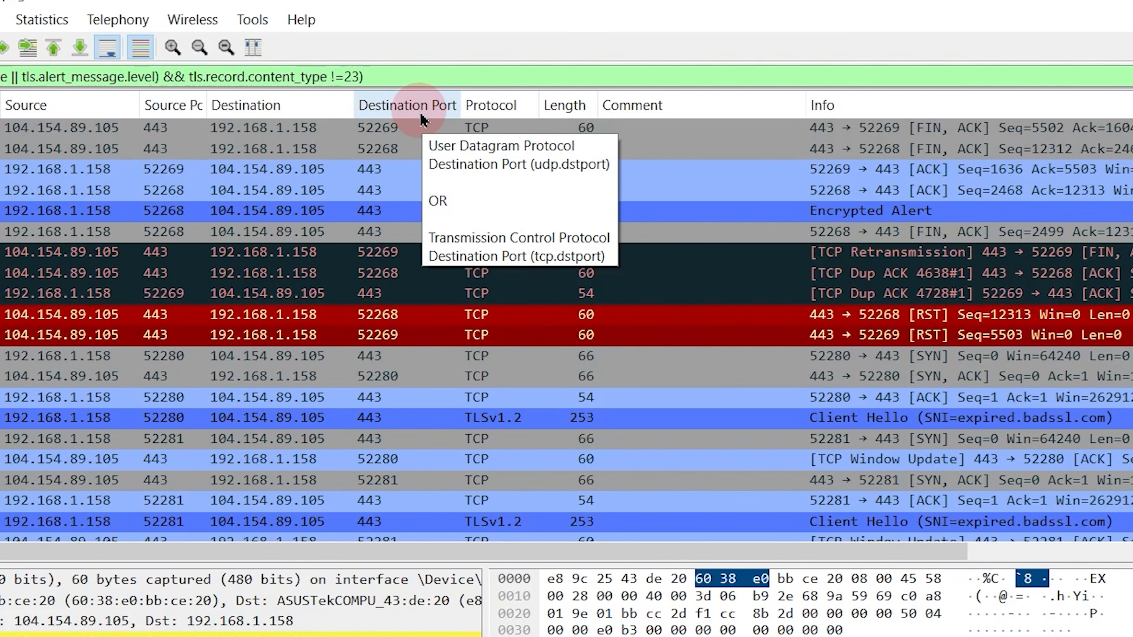
Apply the TLS filter ending in "tls.record.content_type !=23)", extended with "and ip.addr ==104.154.89.105 or frame.comment"
key(Return)
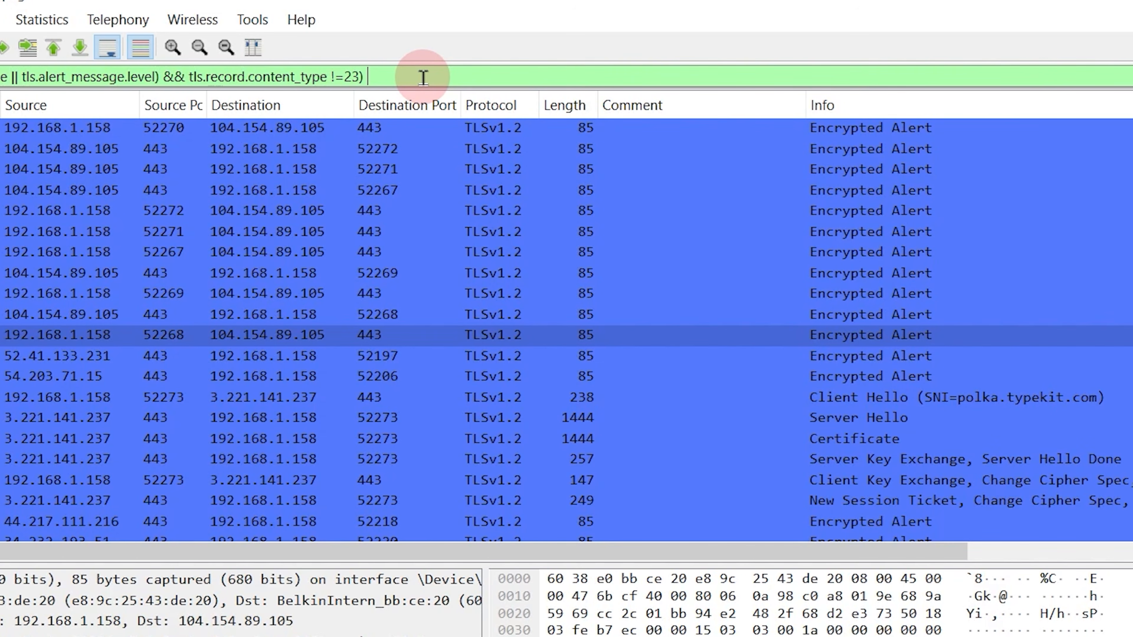
text(and ip.ad)
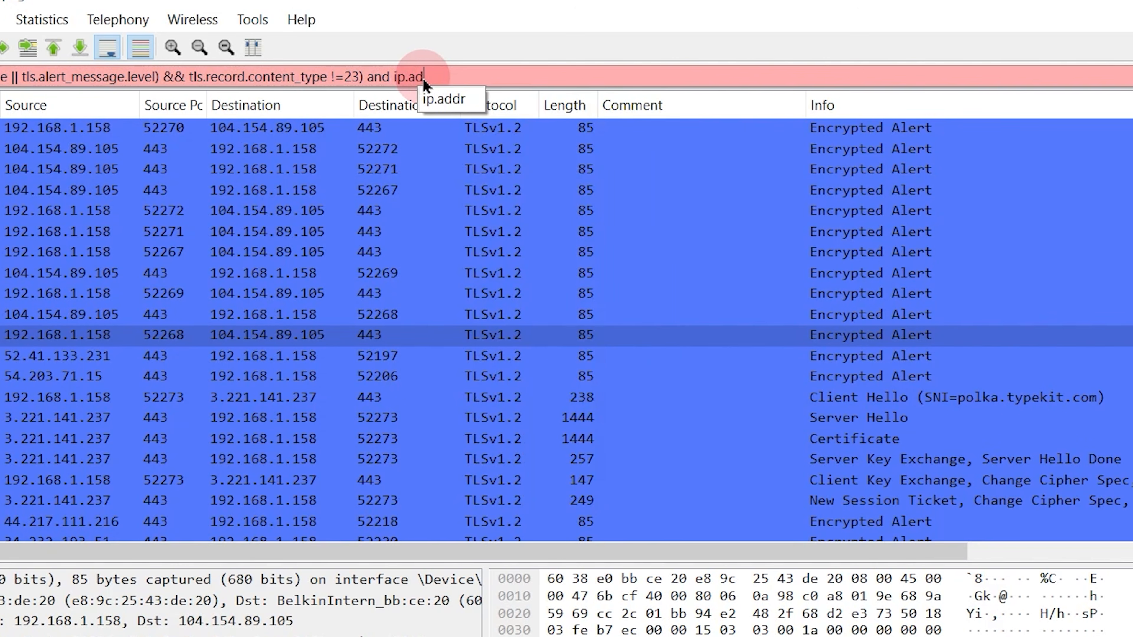
text(dr ==)
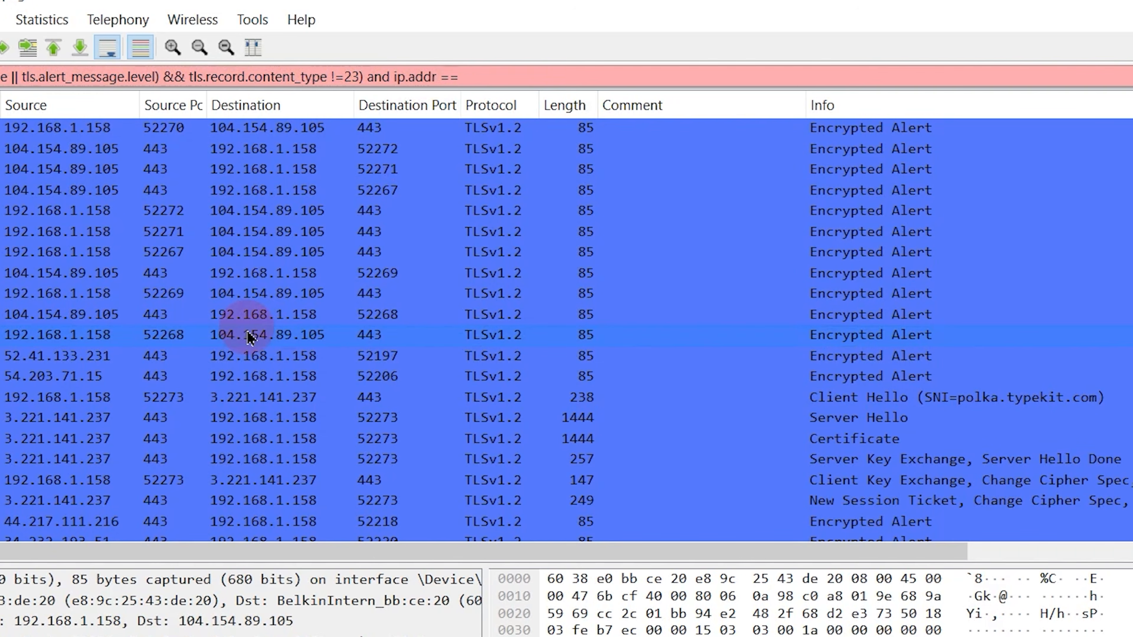
text(104.154.89.105)
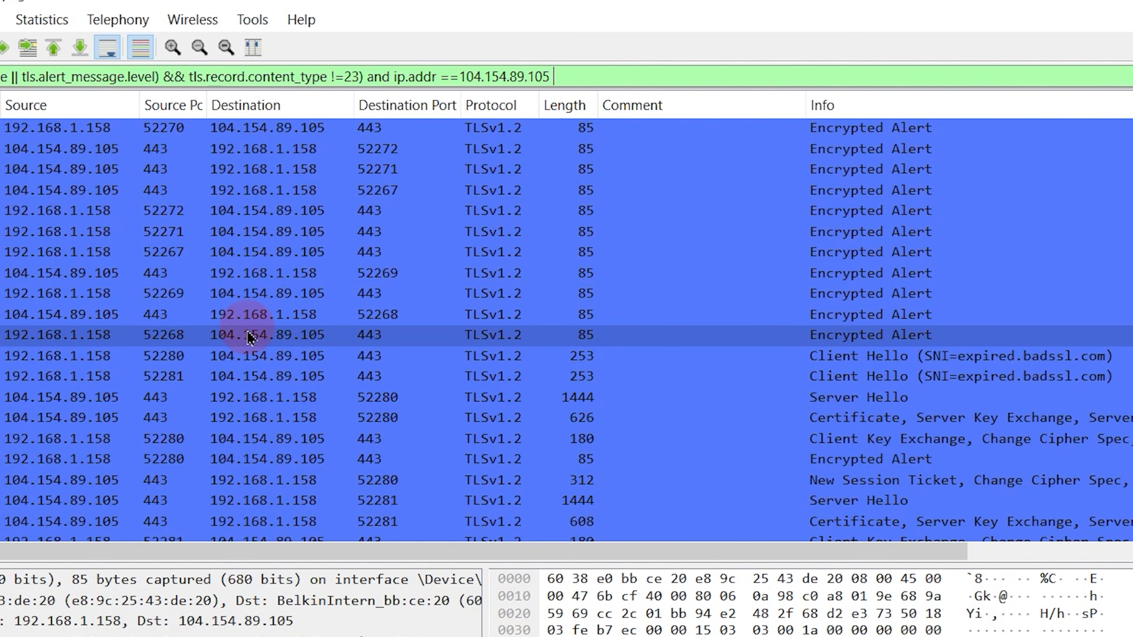
key(Return)
text(or frame.comment)
key(Return)
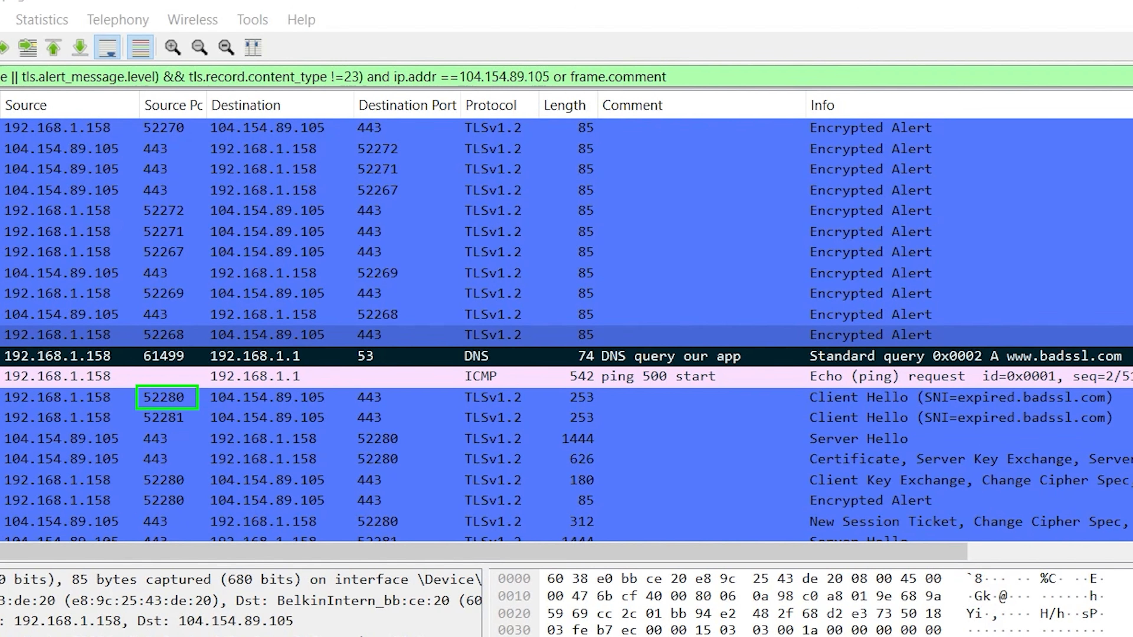
Select the Client Hello from port 52280 and insert "and tcp.port eq 52280" before "or frame.comment" in the applied filter
click(565, 403)
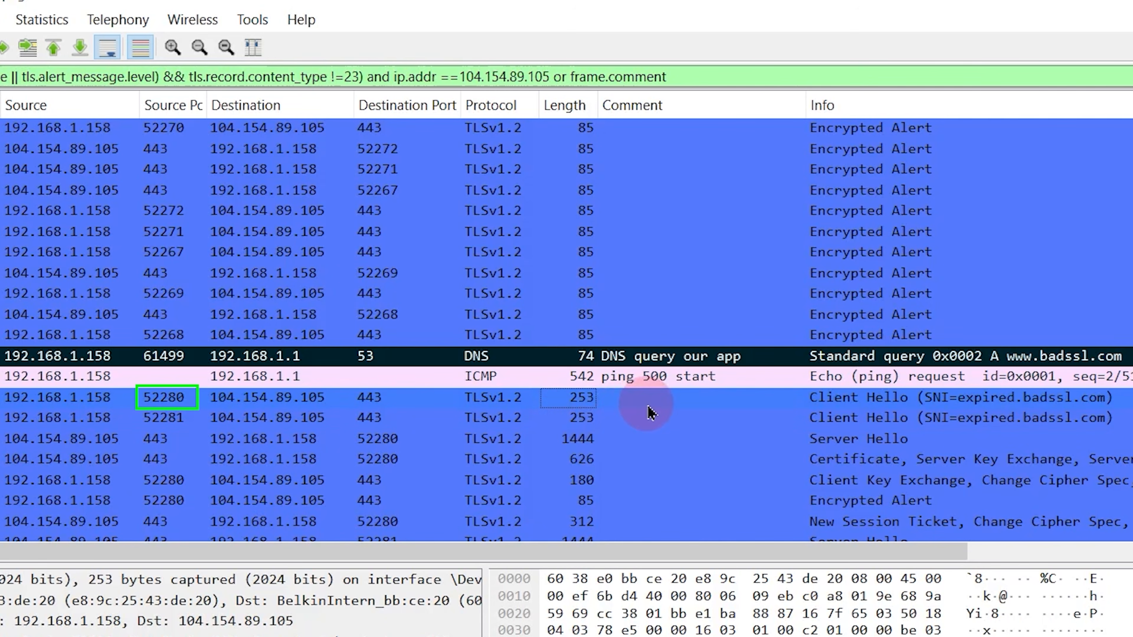
click(555, 75)
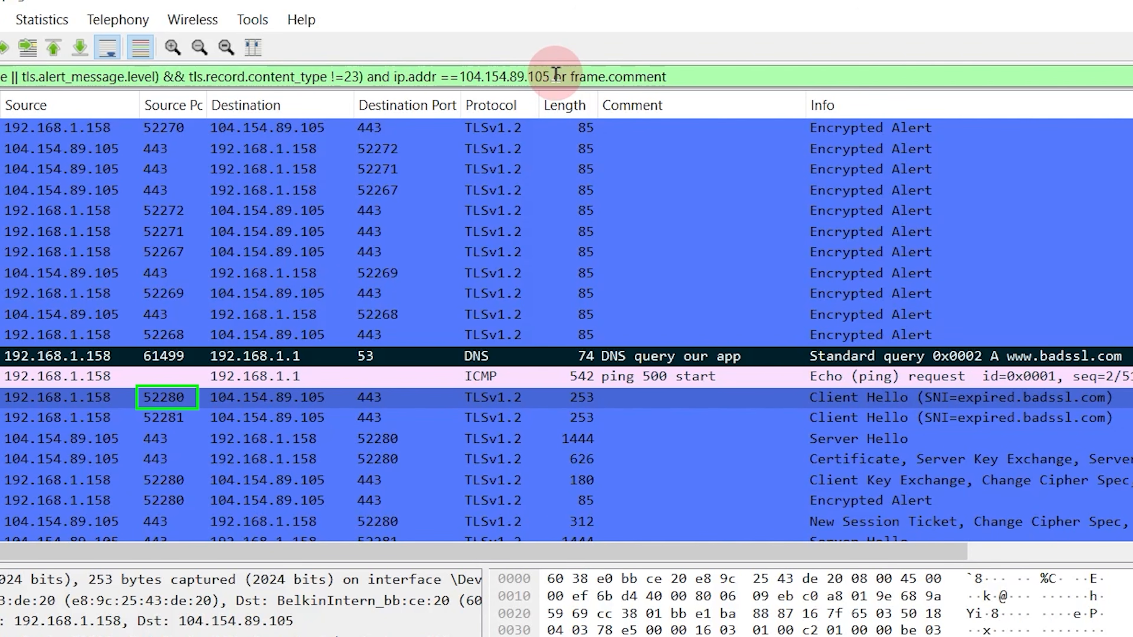
text(and tc)
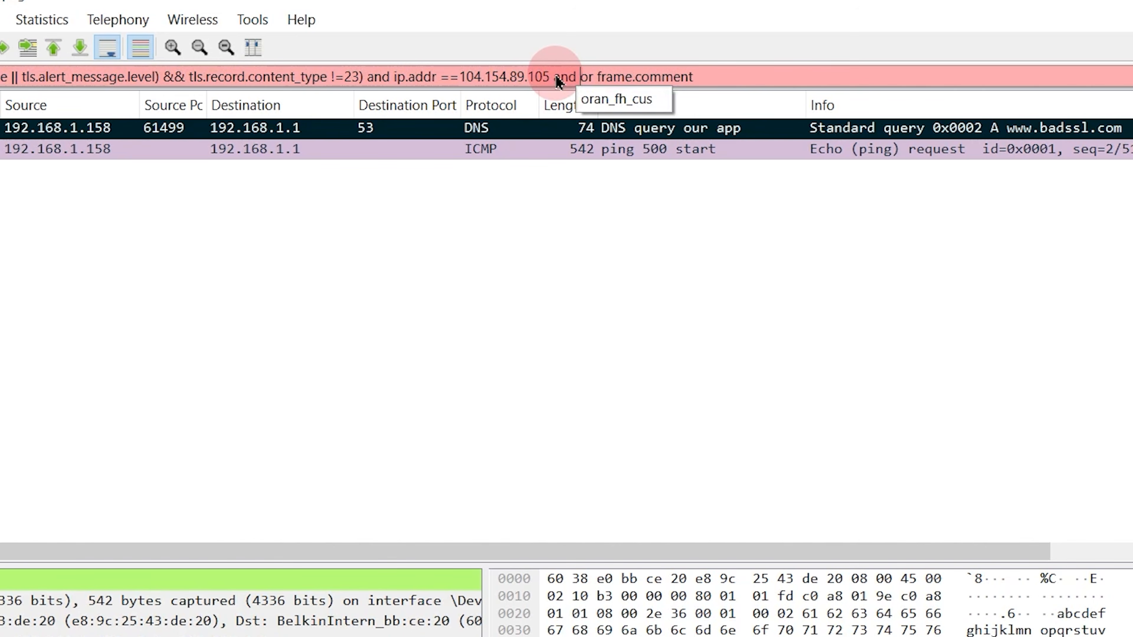
text(p.port eq 52)
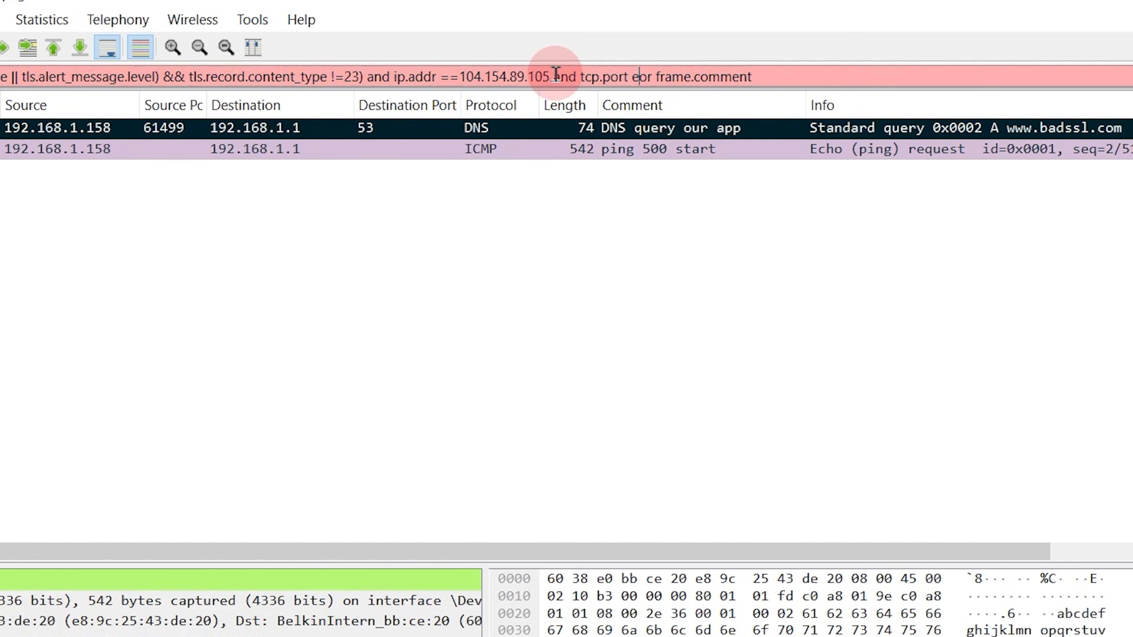
text(280)
key(Return)
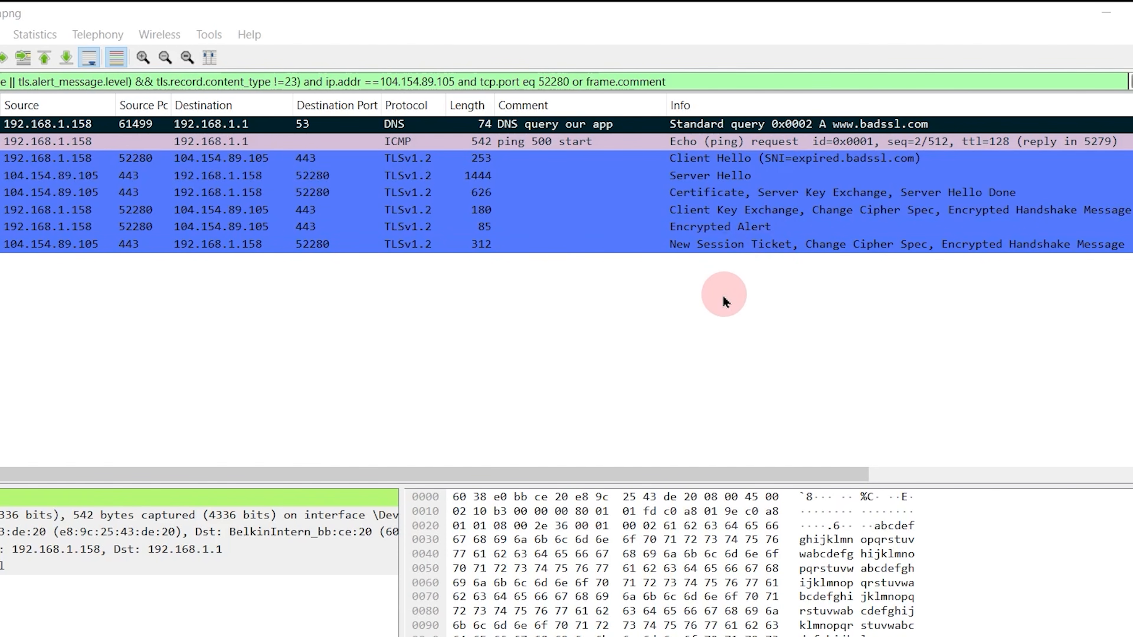
Follow the TCP stream of the Client Hello for expired.badssl.com, and close the stream contents once reviewed
right_click(352, 162)
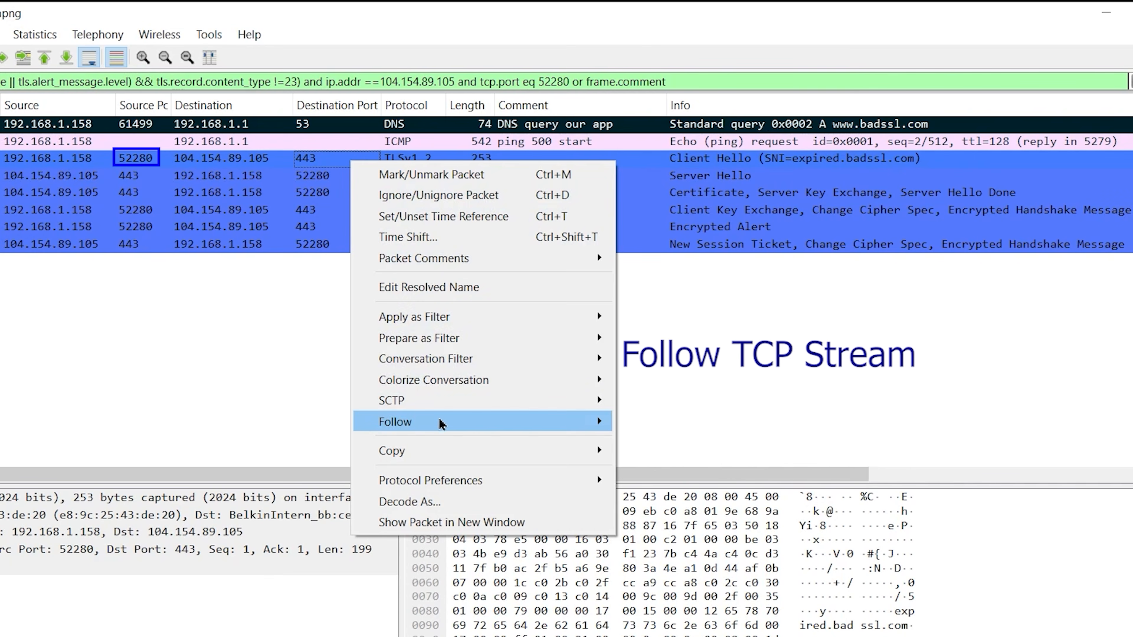
mouse_move(446, 421)
click(659, 419)
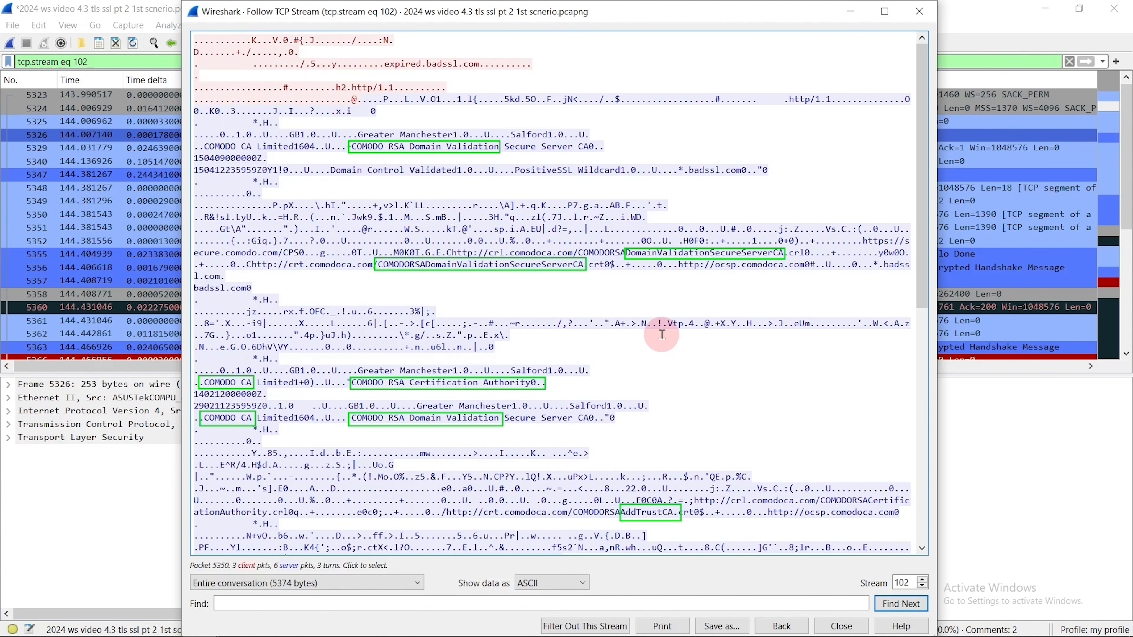
click(920, 12)
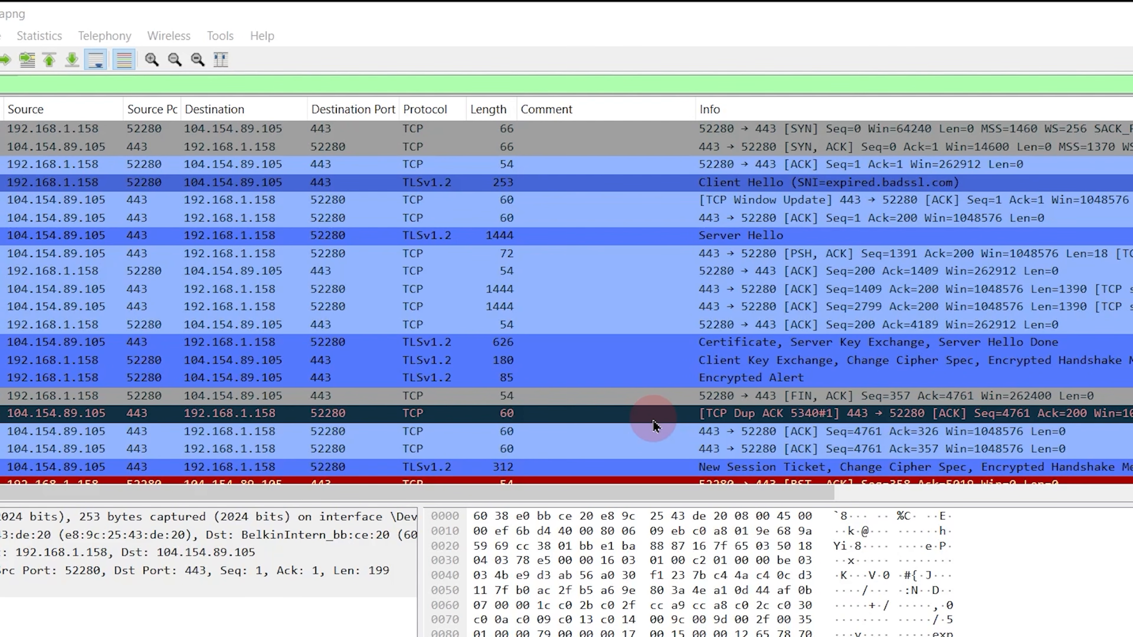
Select the "server sends cert" packet and expand its Transport Layer Security details down to the list of certificates
scroll(653, 426, down, 3)
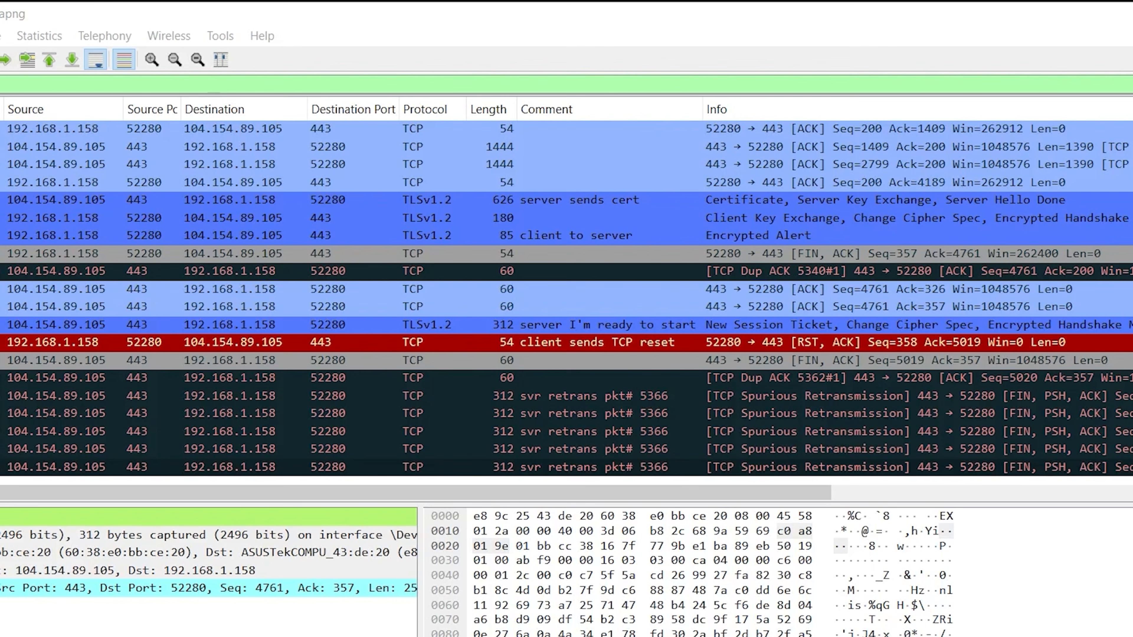
click(661, 202)
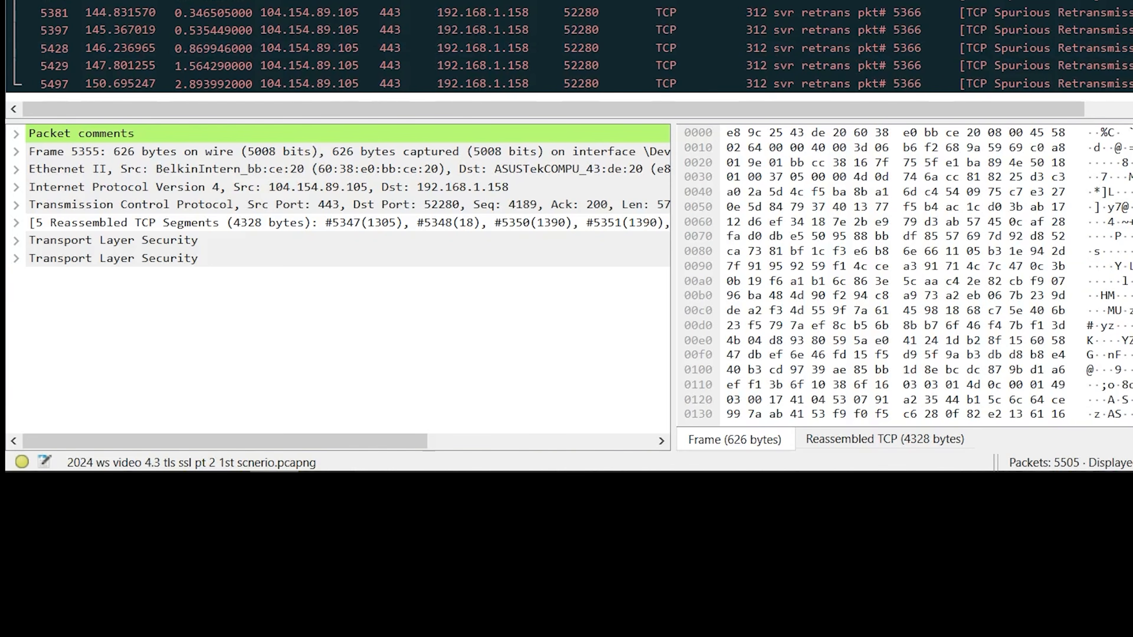
click(16, 241)
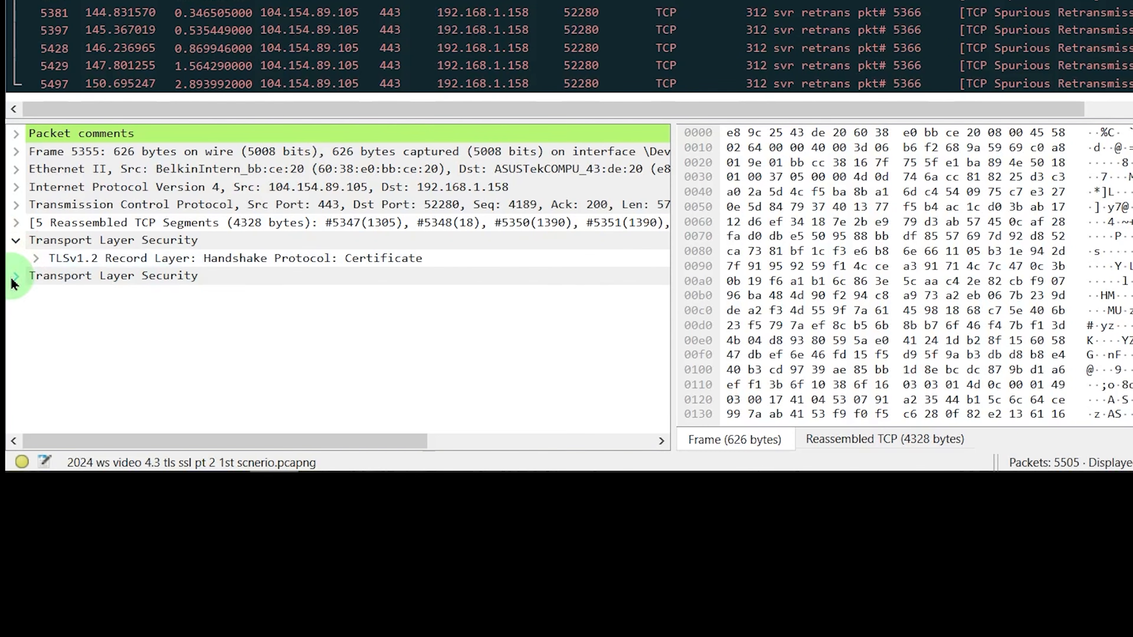
click(16, 277)
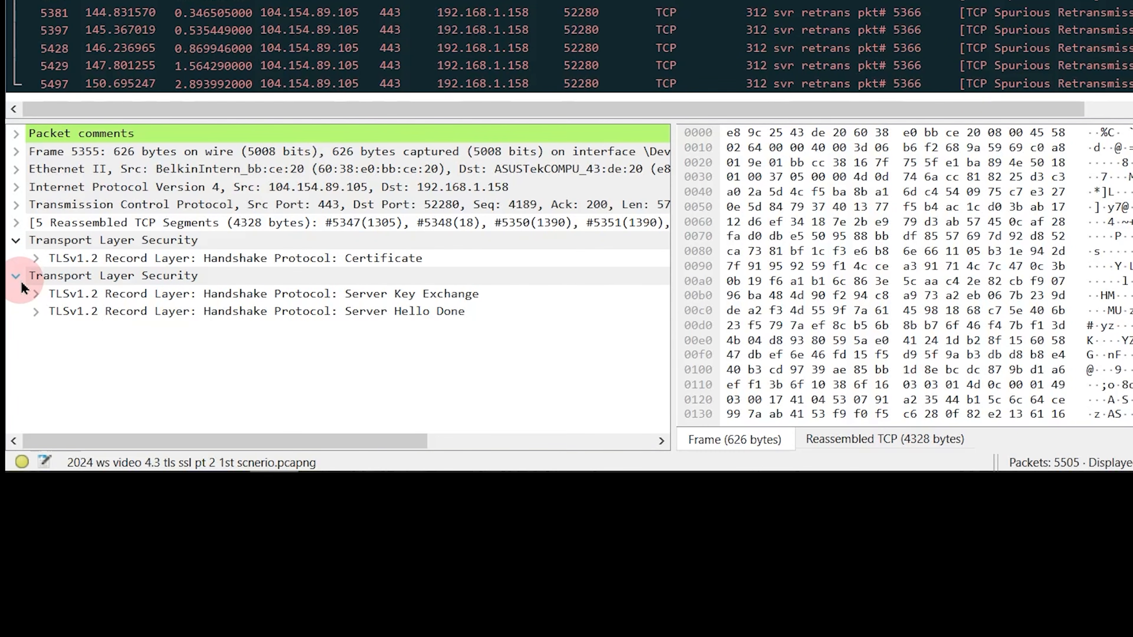
click(35, 259)
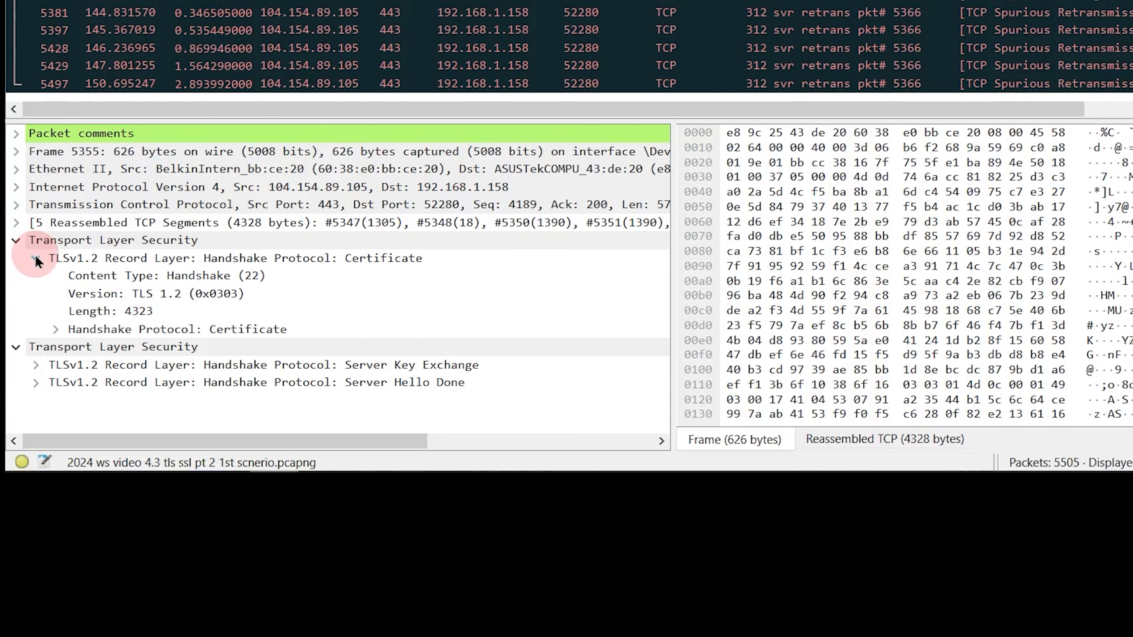
click(56, 330)
click(75, 402)
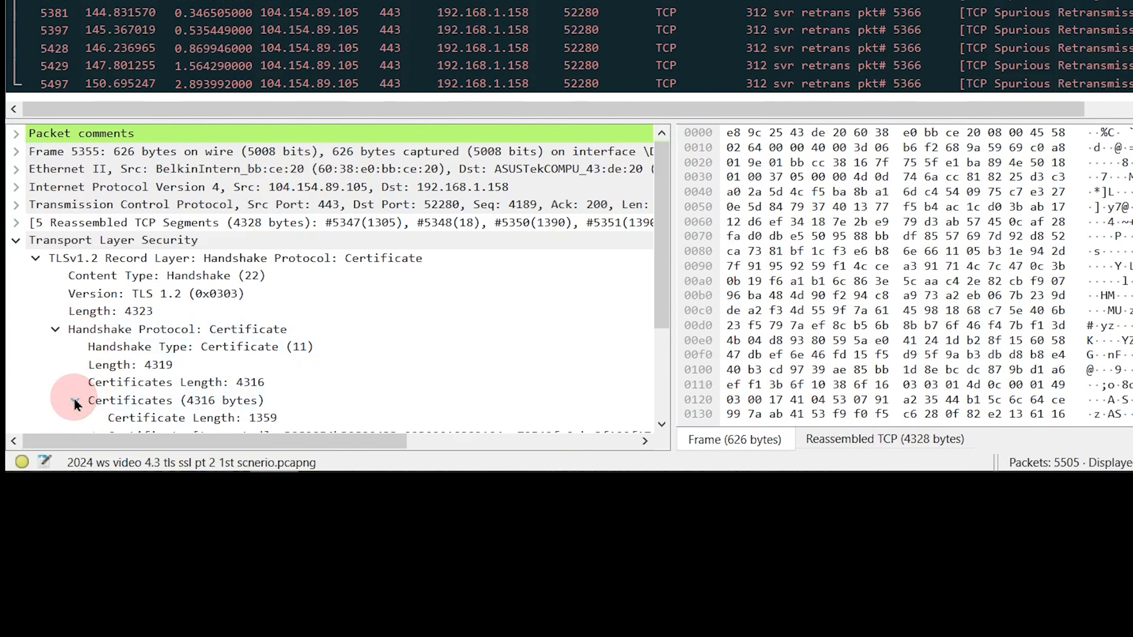
scroll(201, 303, down, 3)
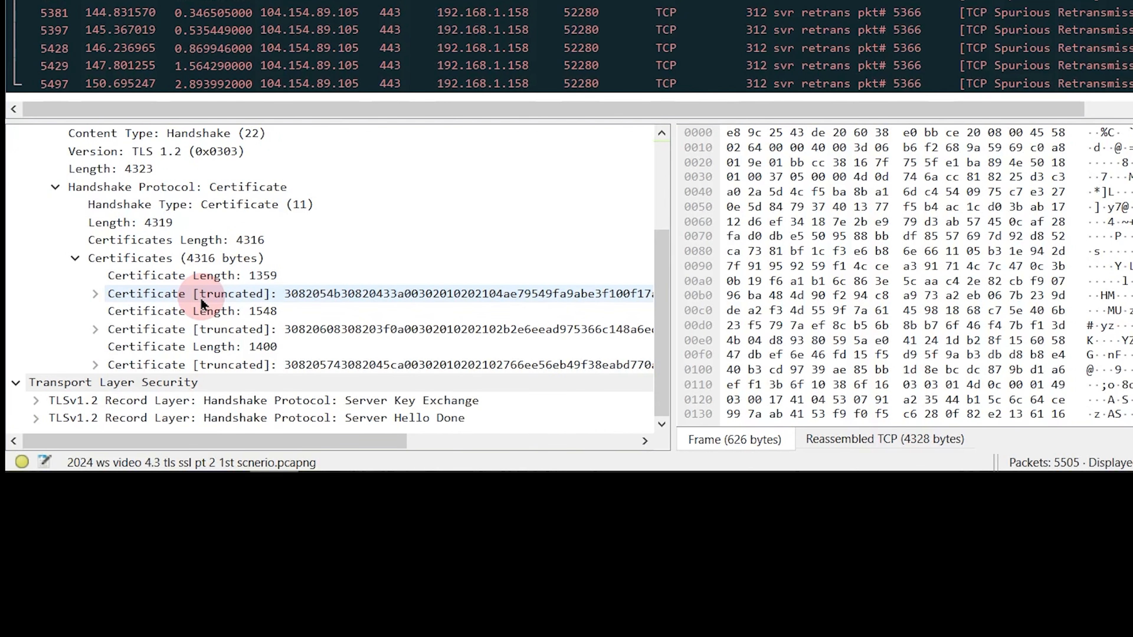
Export the packet bytes of the first certificate to the ws_class_4.3 folder as cert1.crt
right_click(147, 292)
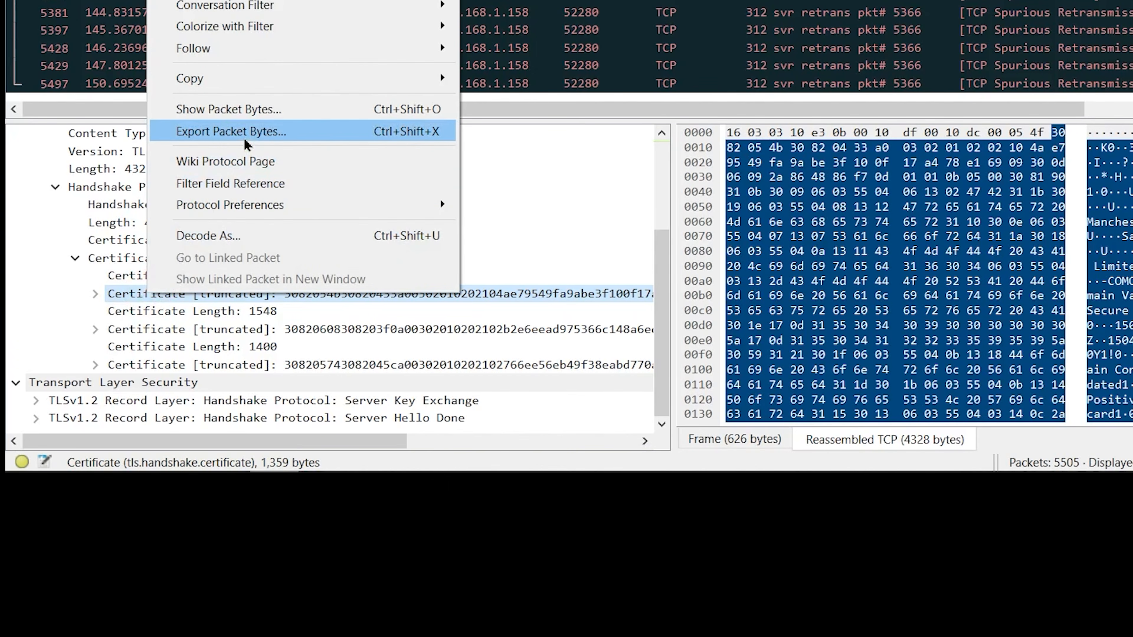
click(245, 139)
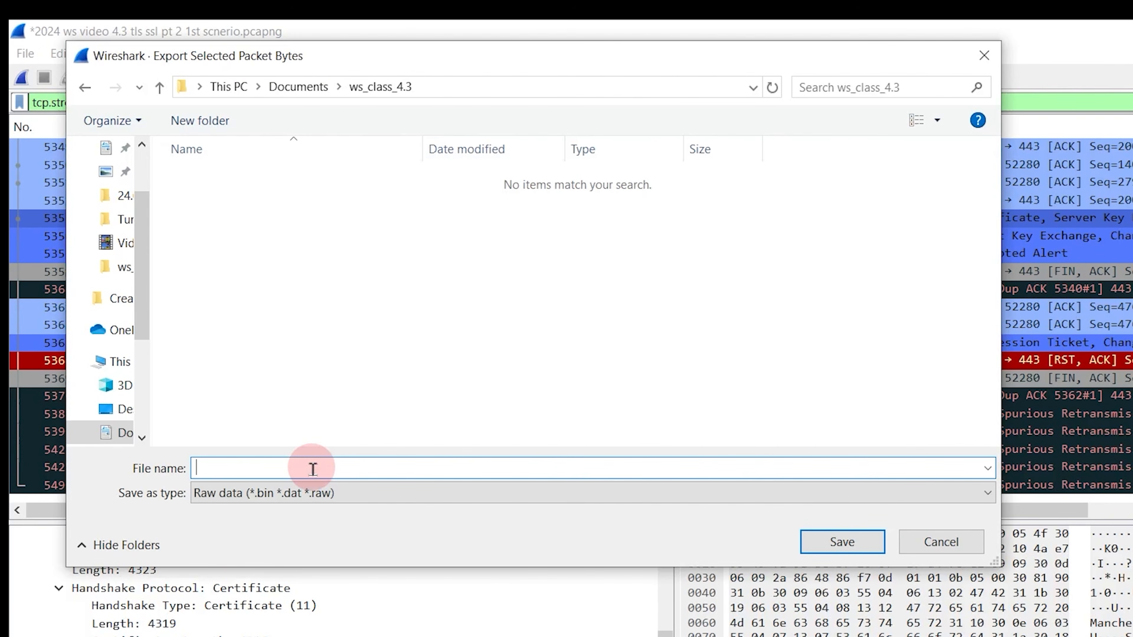
text(cert1.)
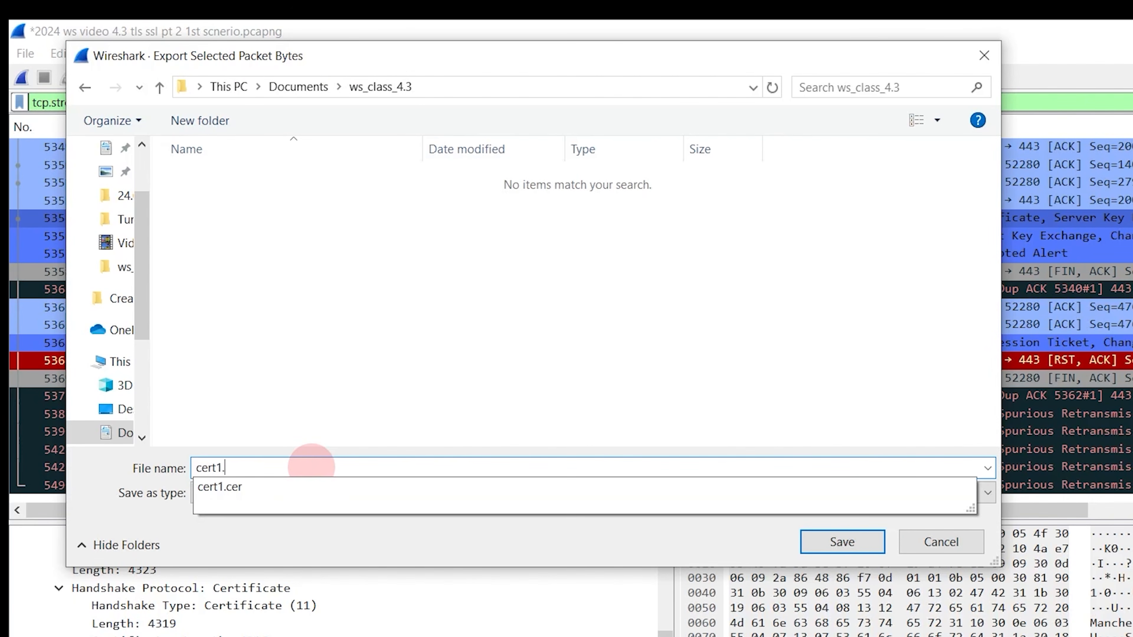
text(crt)
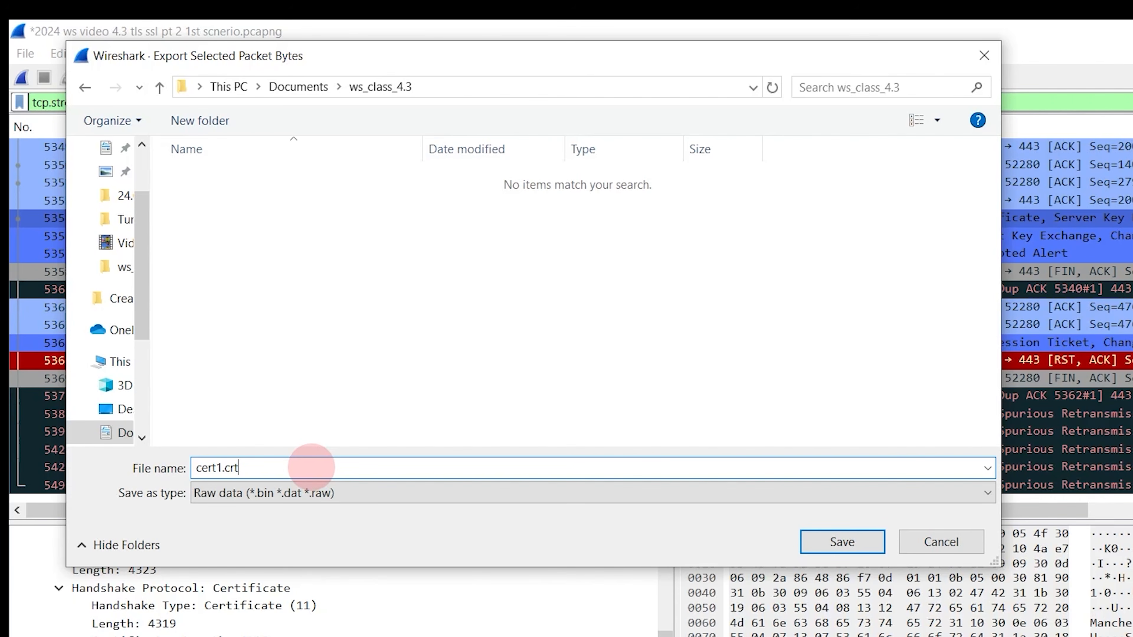
key(Return)
Export the packet bytes of the second certificate to the ws_class_4.3 folder as cert2.crt
right_click(331, 484)
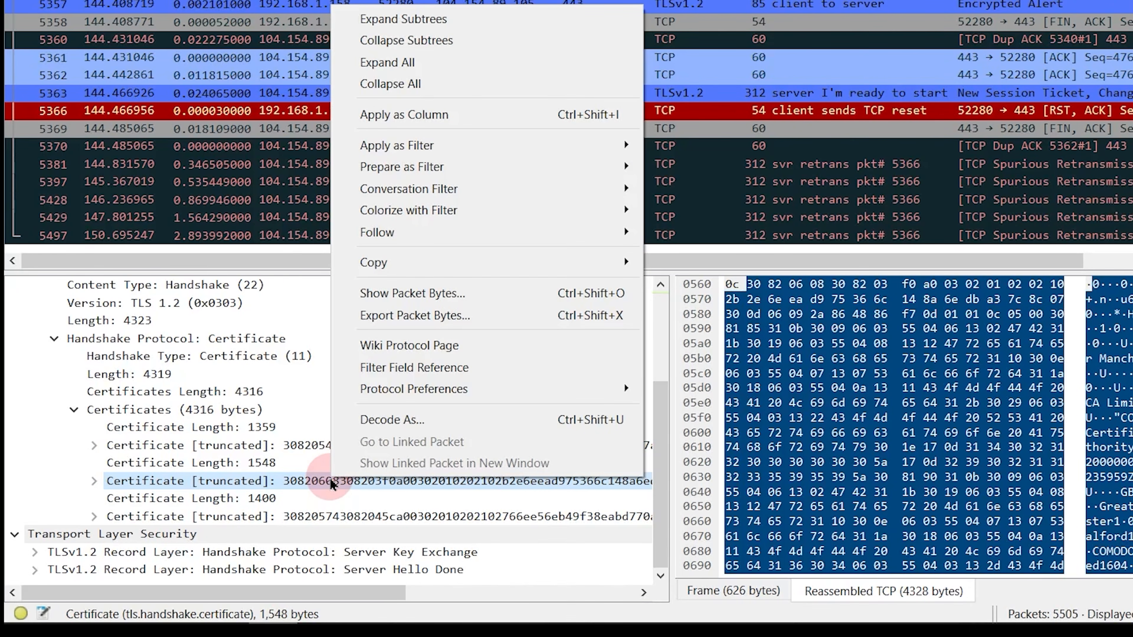
click(415, 315)
click(244, 219)
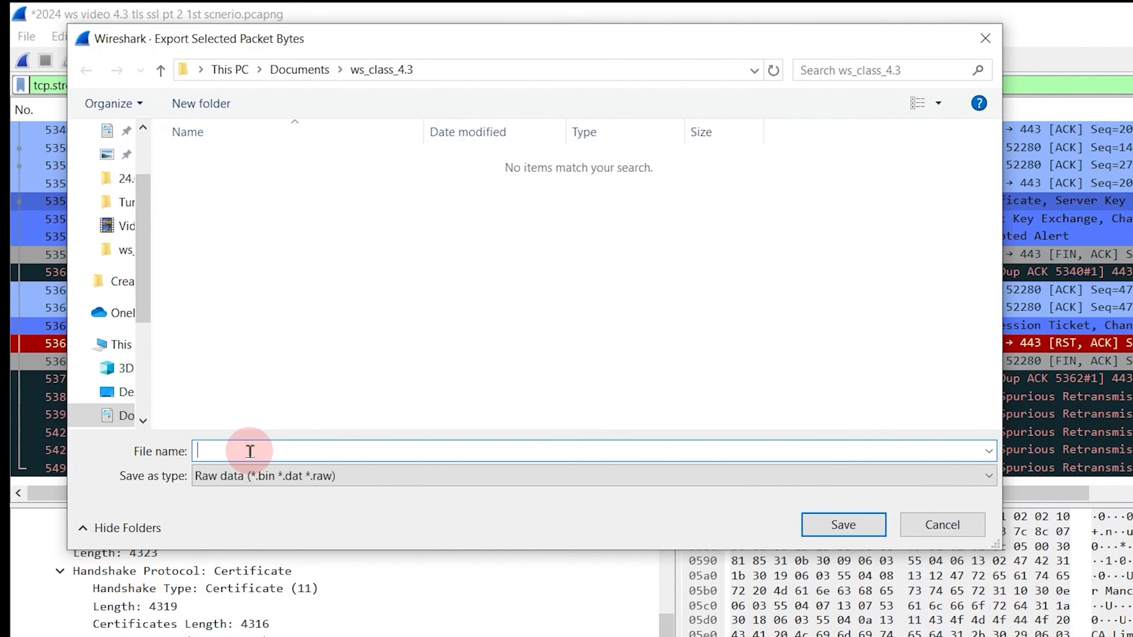
text(cert2.crt)
key(Return)
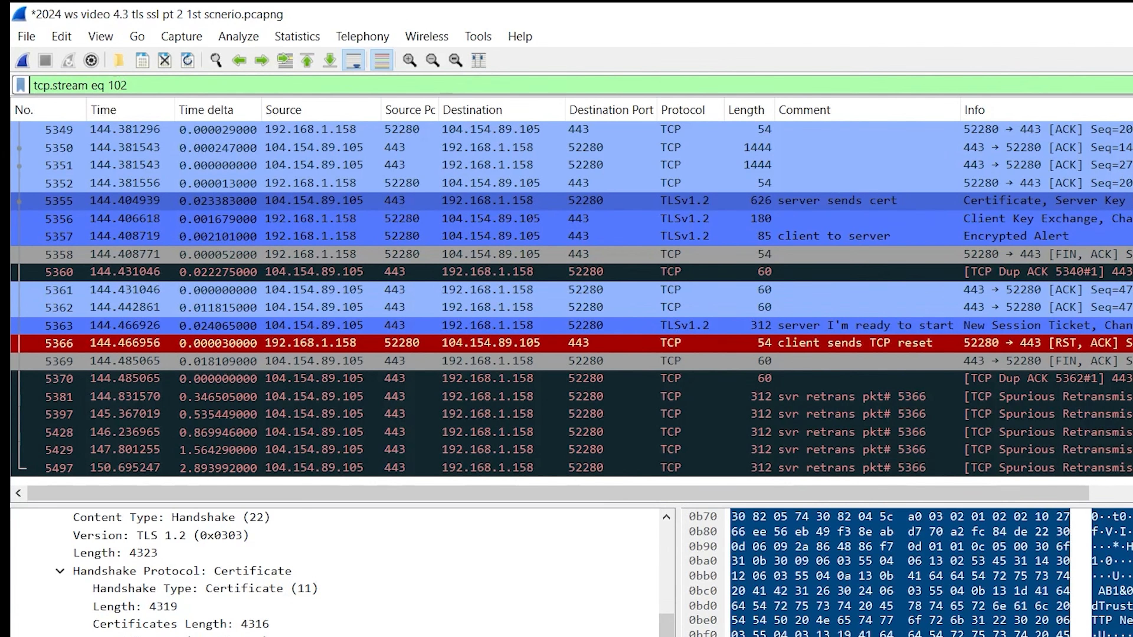
Export the packet bytes of the third certificate to the ws_class_4.3 folder as "cert 3.crt"
right_click(348, 629)
click(448, 564)
text(cert 3)
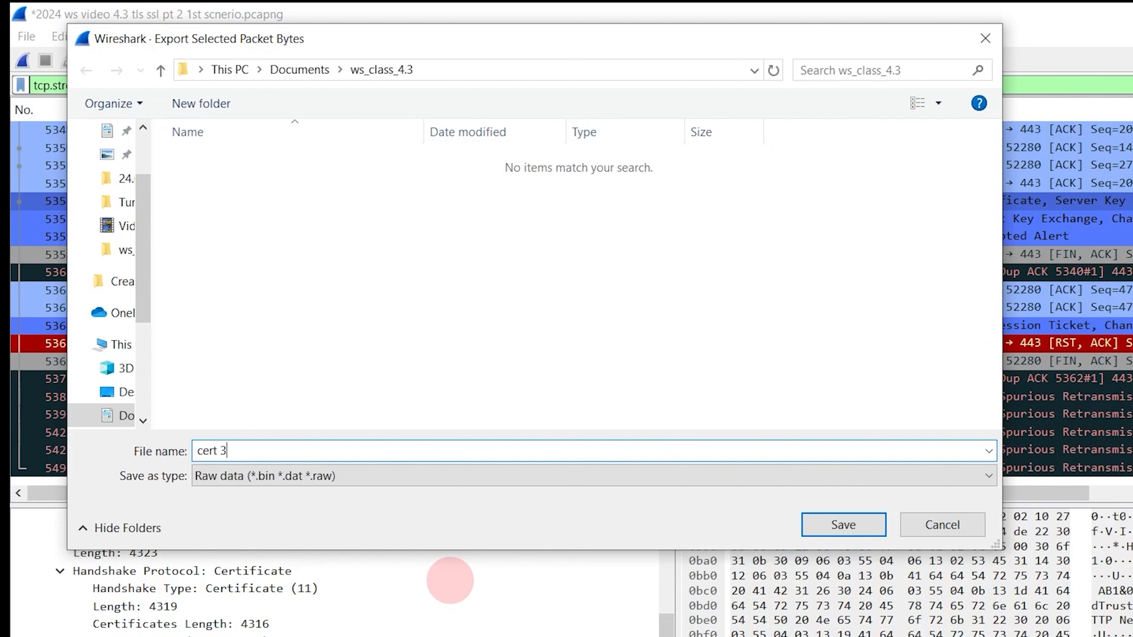
text(.crt)
key(Return)
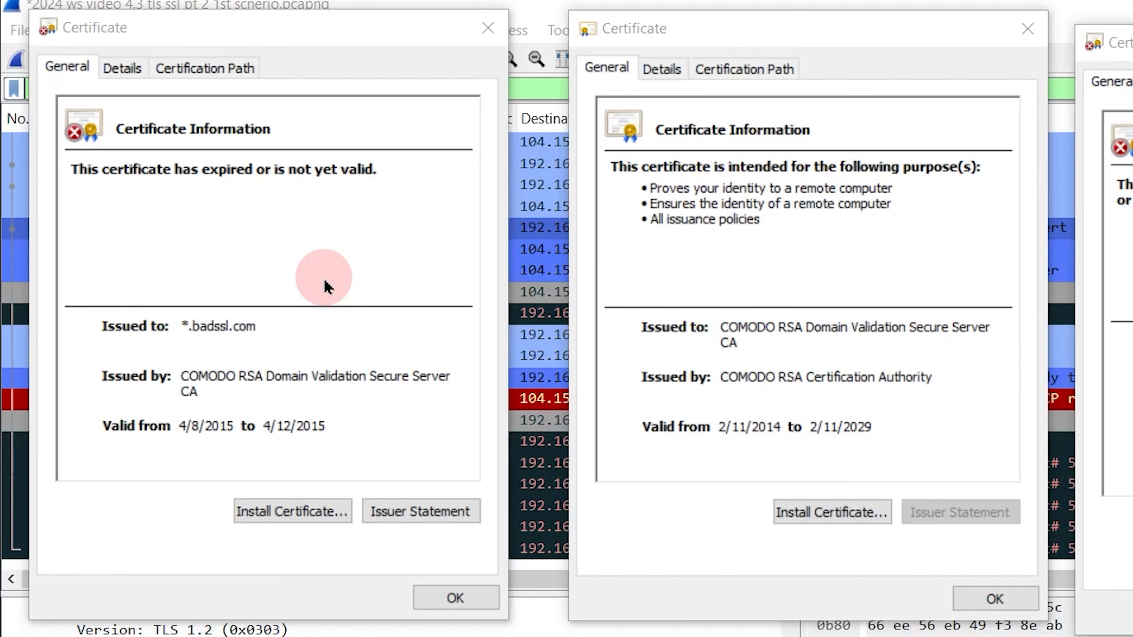
Examine the certification path of each of the three opened certificates
click(209, 76)
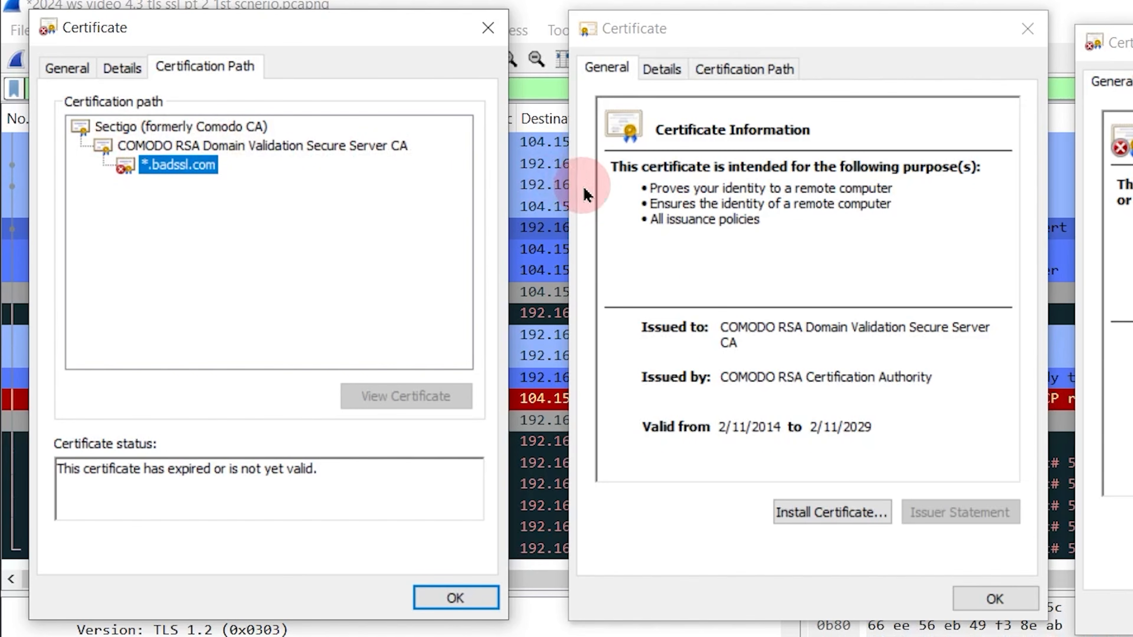
click(744, 69)
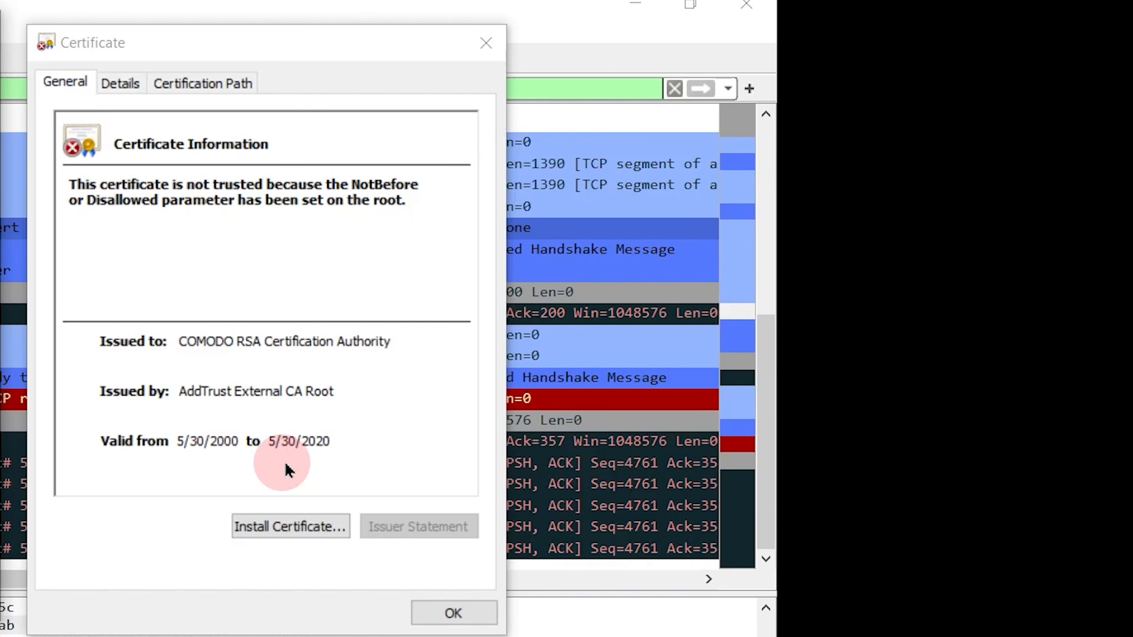
click(236, 91)
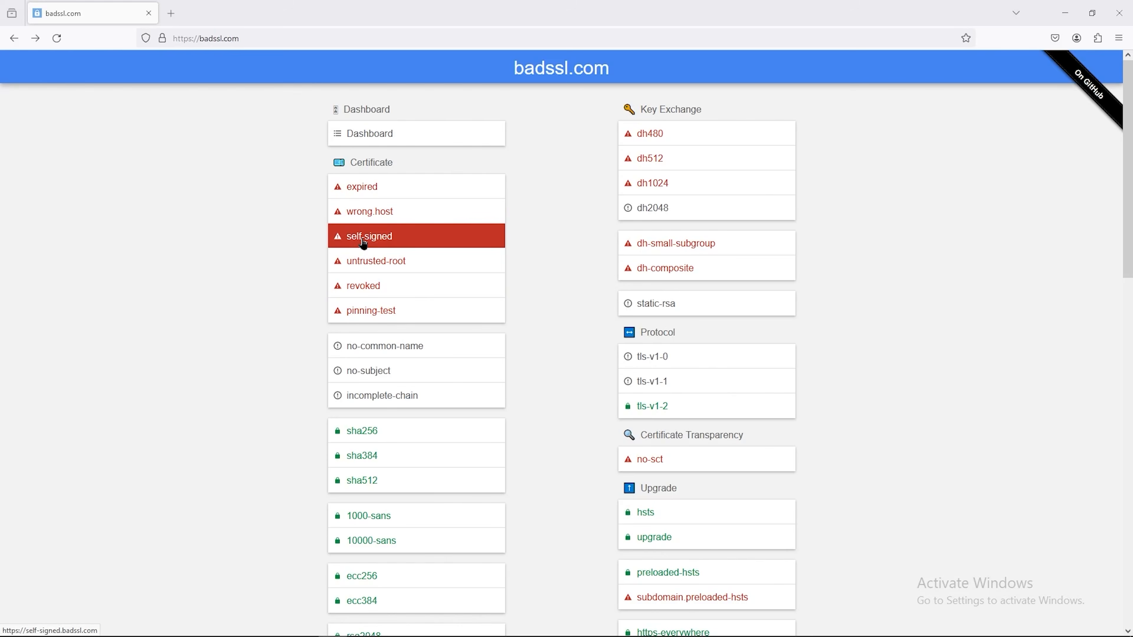
Open the self-signed test page on badssl.com, show the advanced warning details, and accept the risk
click(362, 241)
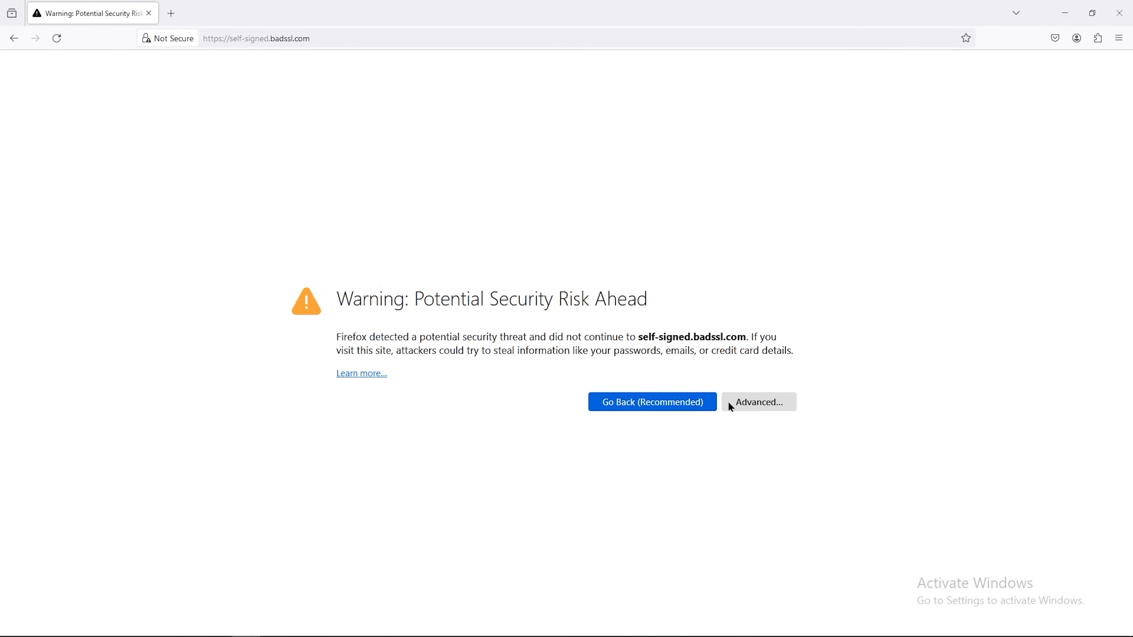
click(745, 406)
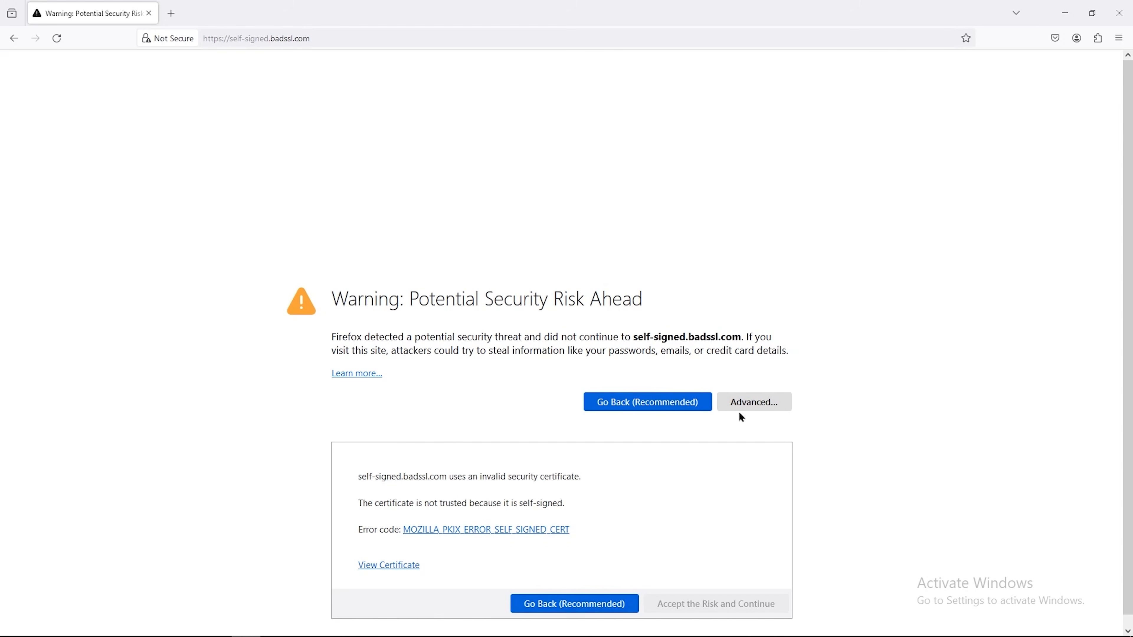
click(694, 604)
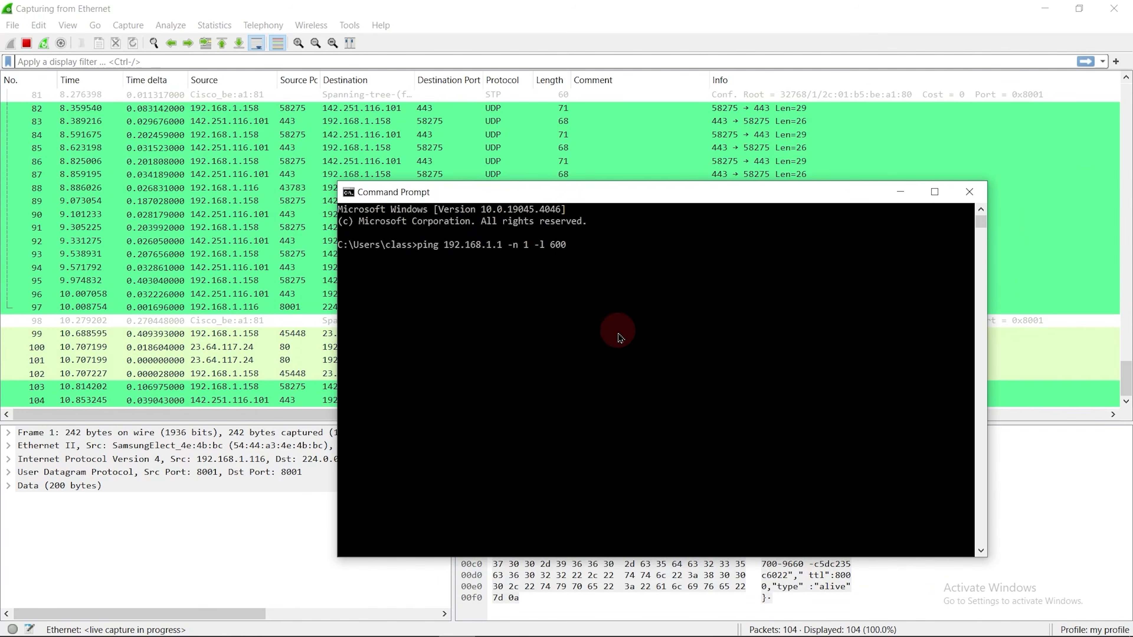
Run the command "ping 192.168.1.1 -n 1 -l 600" while the capture is in progress
key(Return)
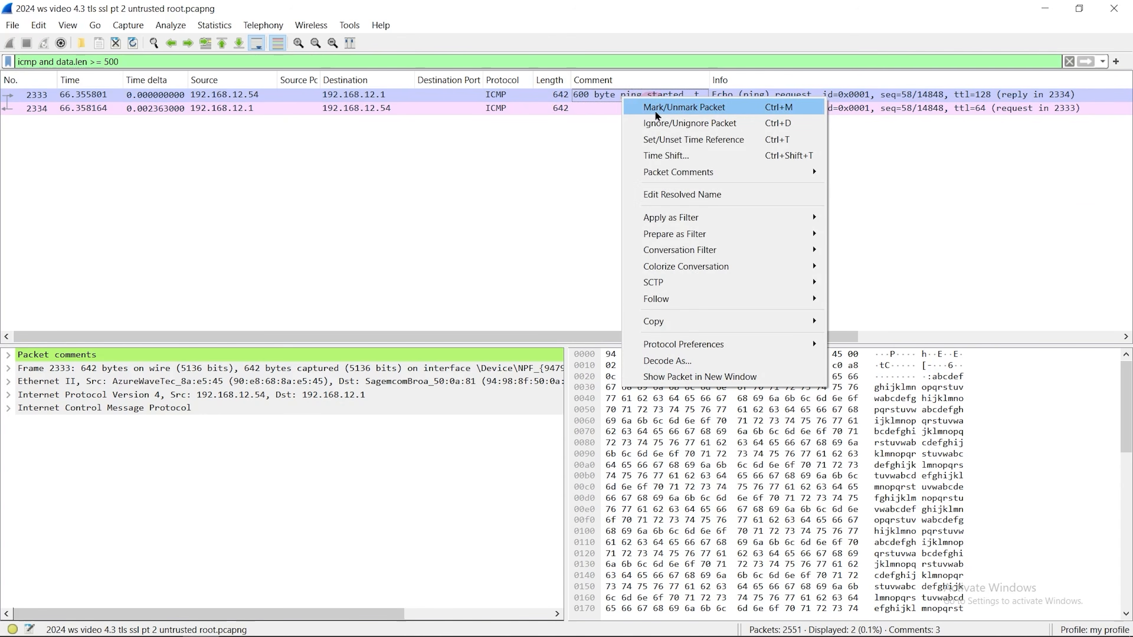
Mark the "600 byte ping started" echo request and apply the TLS filter ending in "and ip.addr ==104.154.89.105 or frame.comment"
click(662, 115)
click(535, 117)
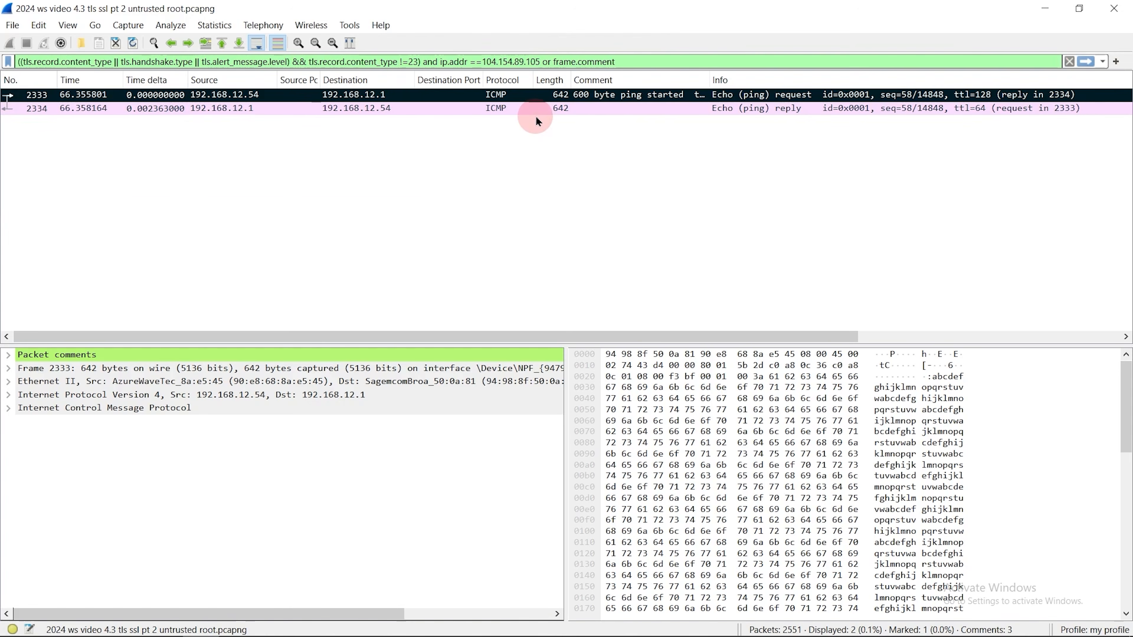
key(Return)
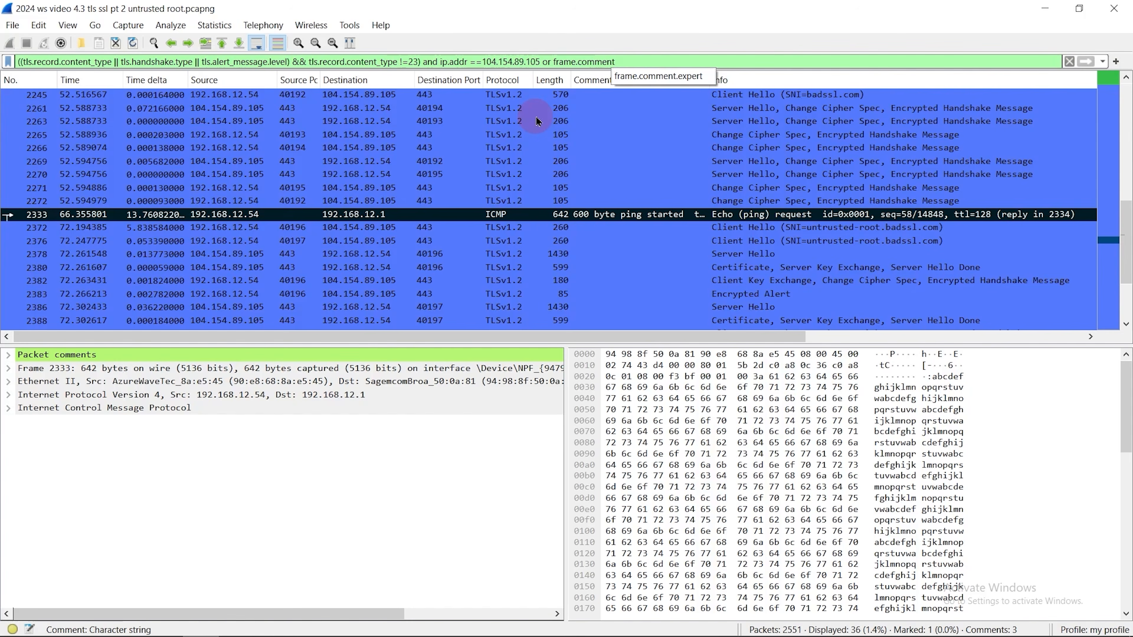
Inspect the first Encrypted Alert after the marked ping, and follow the TCP stream of the Server Hello sent to port 40196
click(576, 213)
click(743, 294)
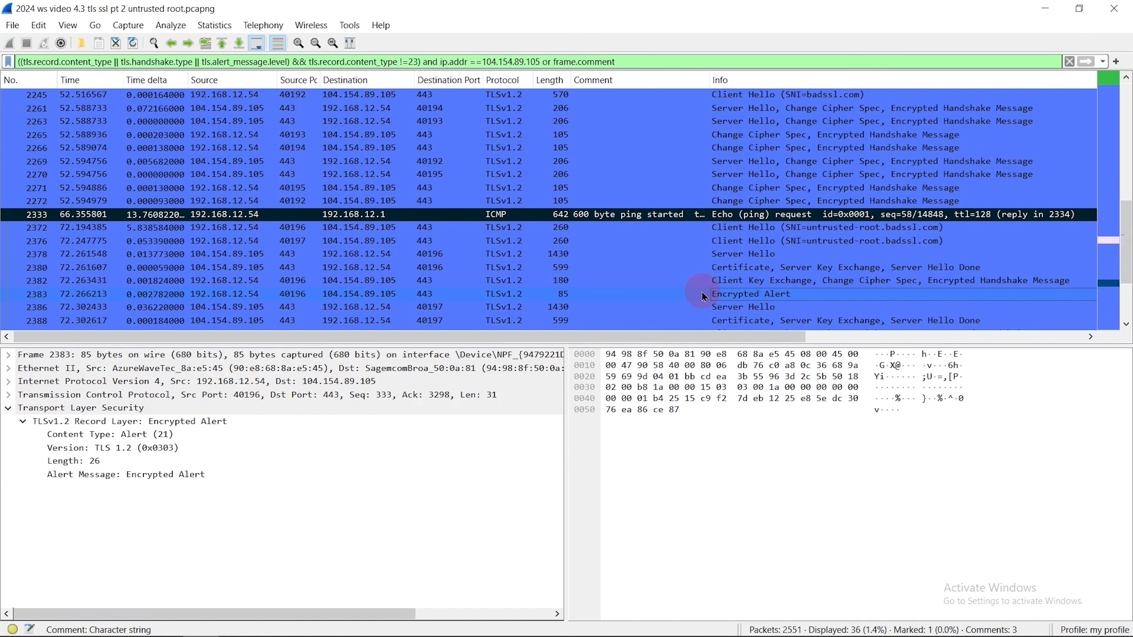
right_click(454, 255)
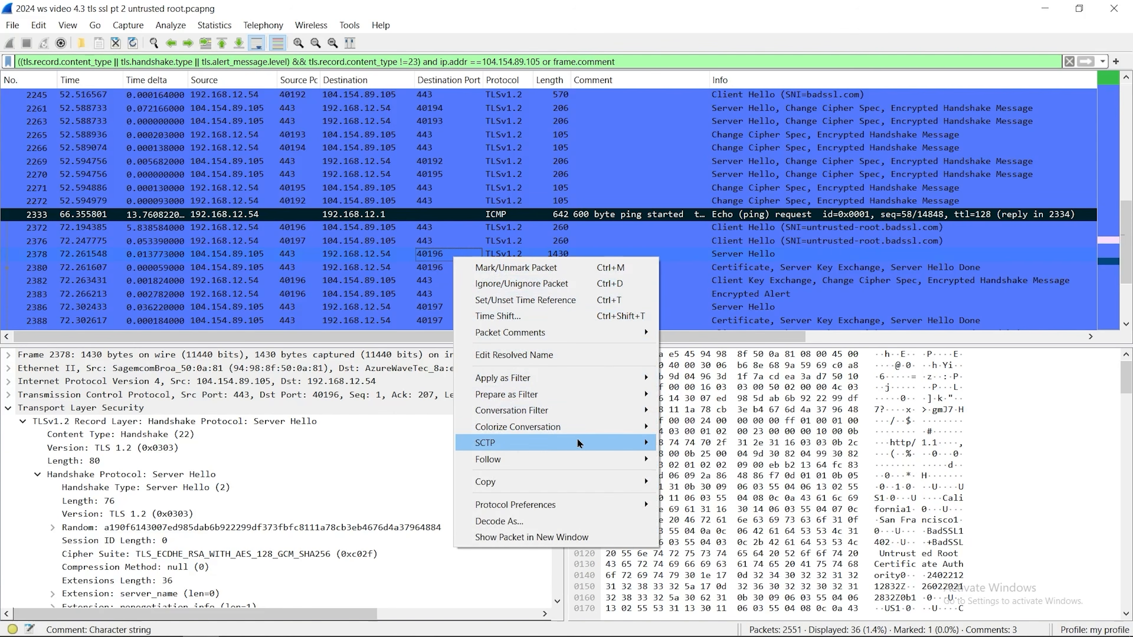
mouse_move(589, 459)
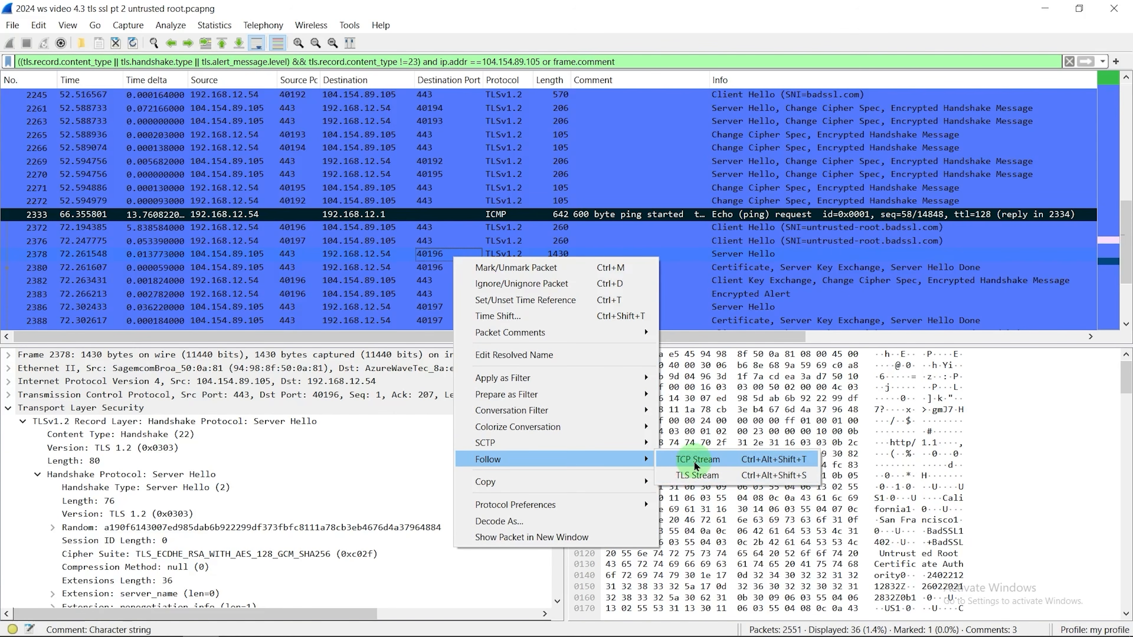
click(697, 459)
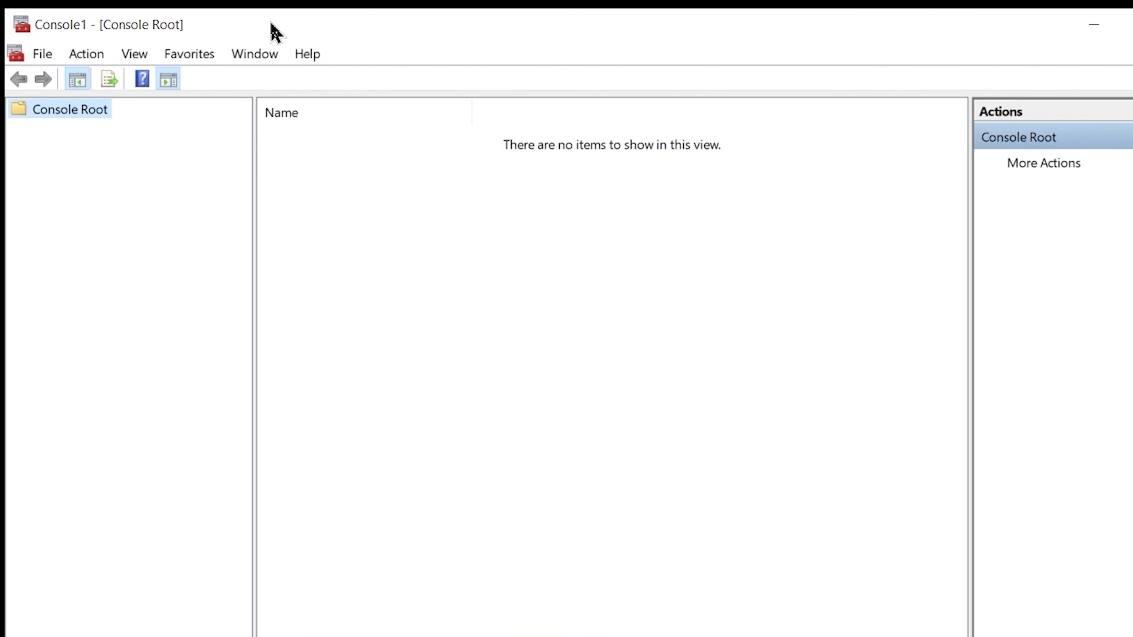
Add the Certificates snap-in for the computer account, managing the local computer, to the empty console
click(43, 53)
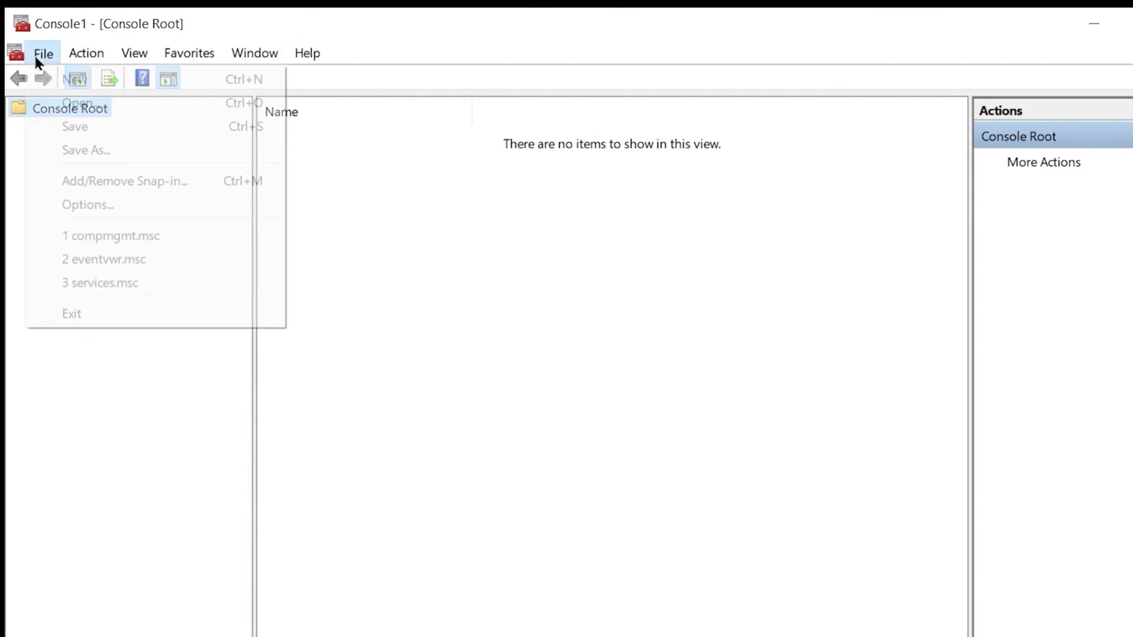
click(105, 183)
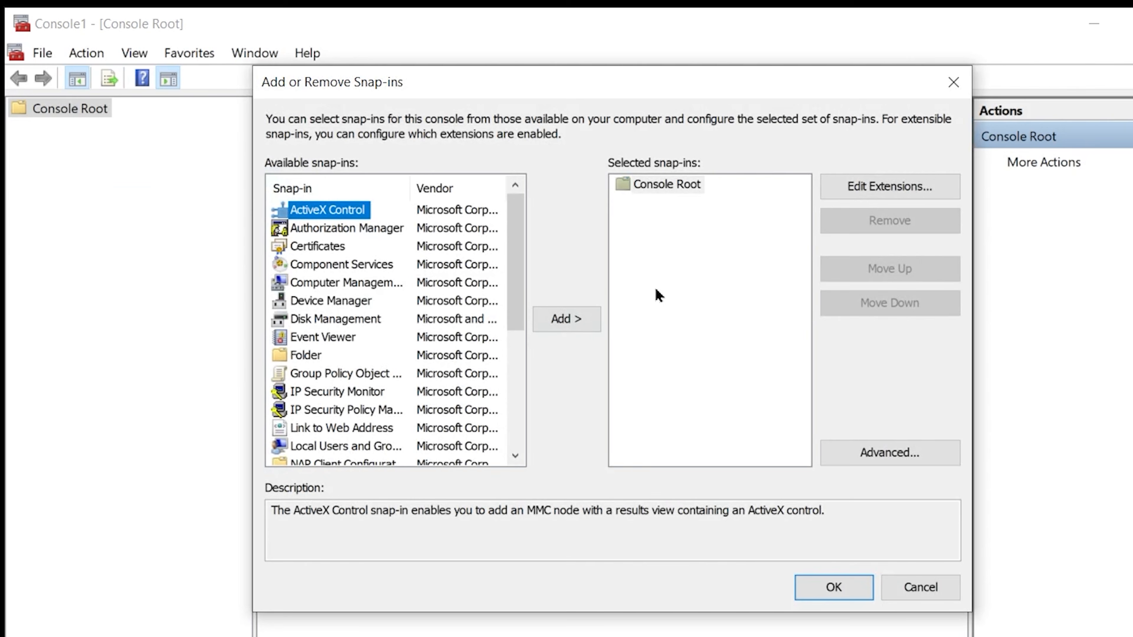
click(339, 248)
click(577, 318)
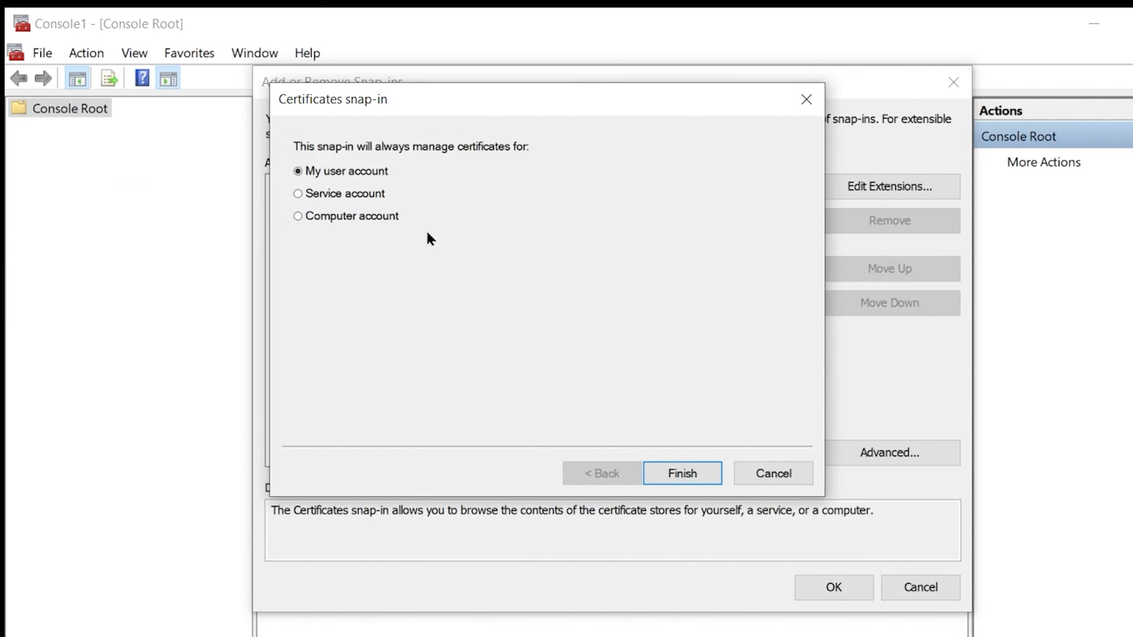
click(340, 218)
click(674, 472)
click(679, 474)
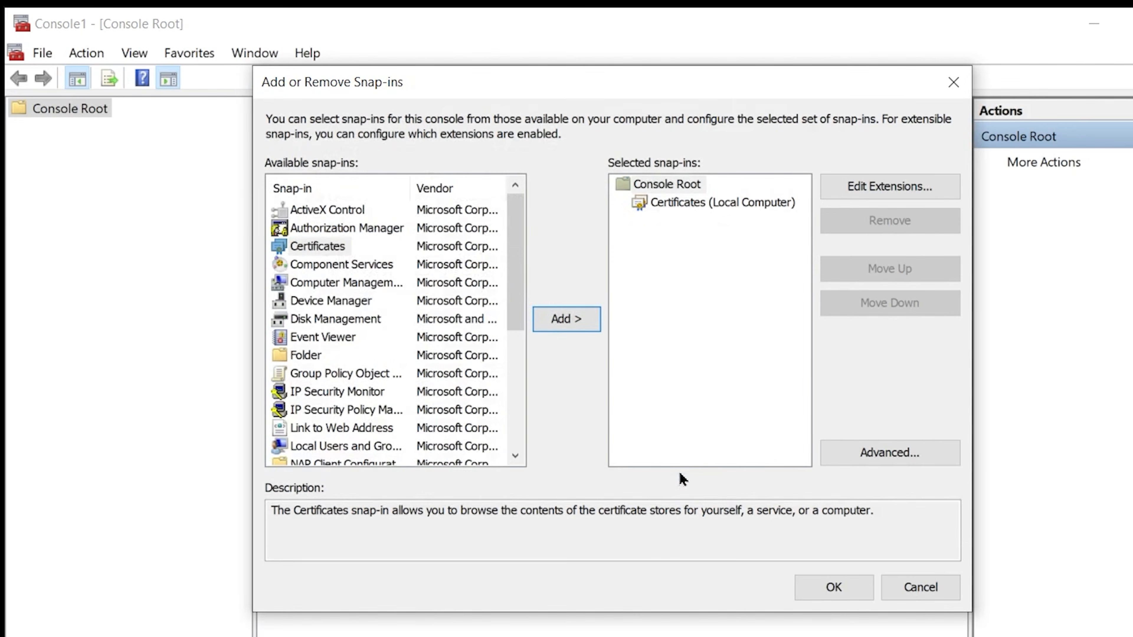
click(838, 590)
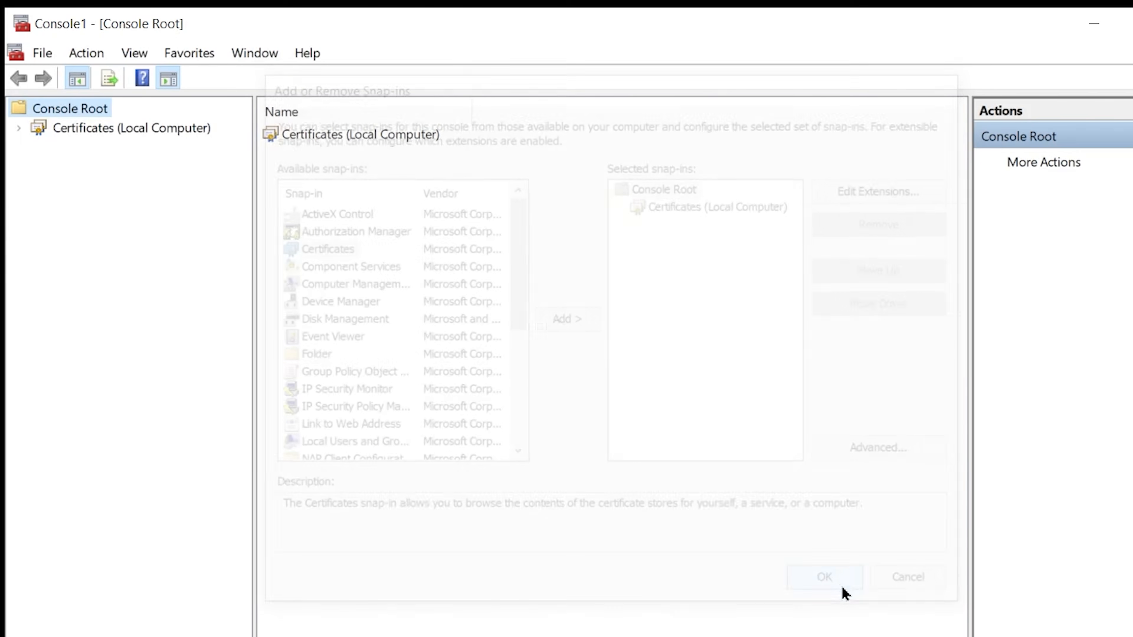
Display the local computer's certificates under Trusted Root Certification Authorities
click(18, 128)
click(39, 167)
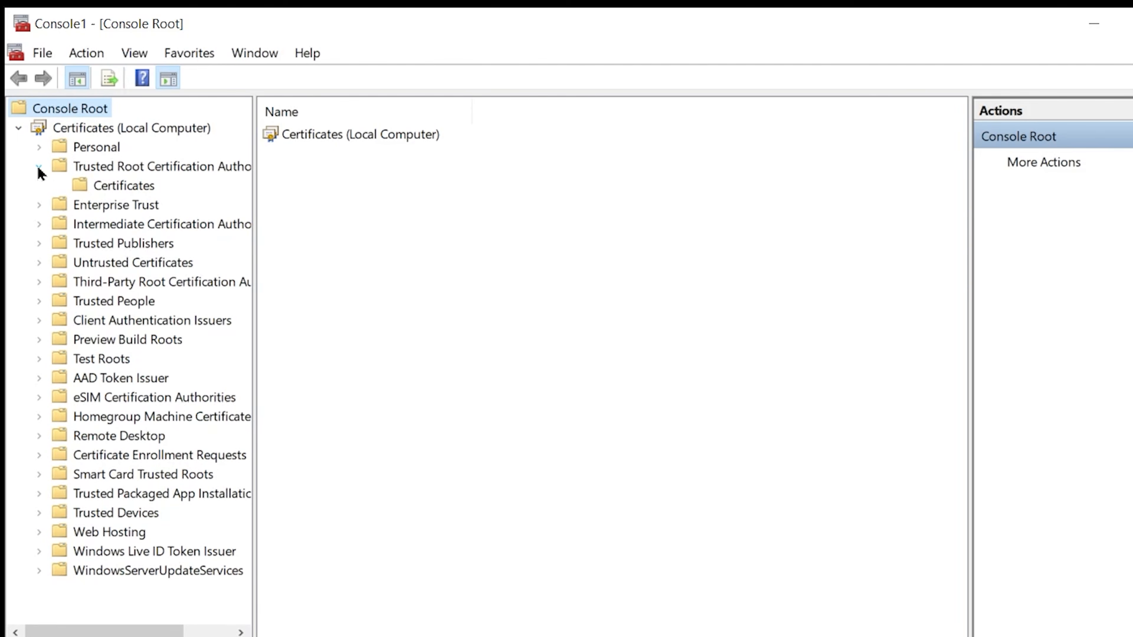
click(121, 184)
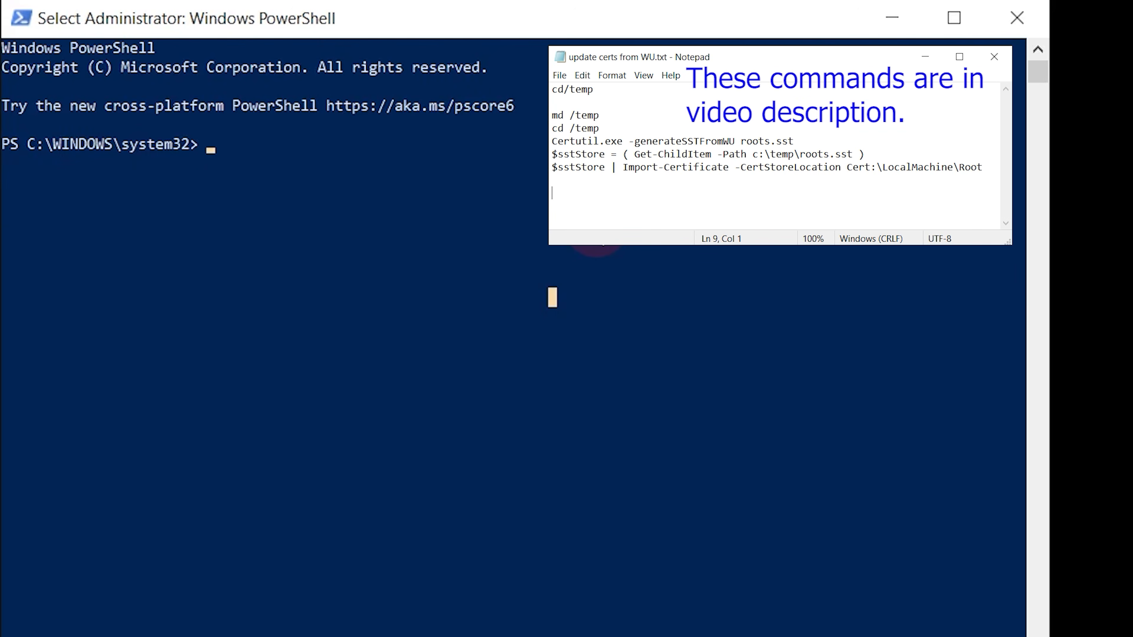
In the administrator PowerShell, change to the /temp folder and try to create it with "md /temp"
text(cd)
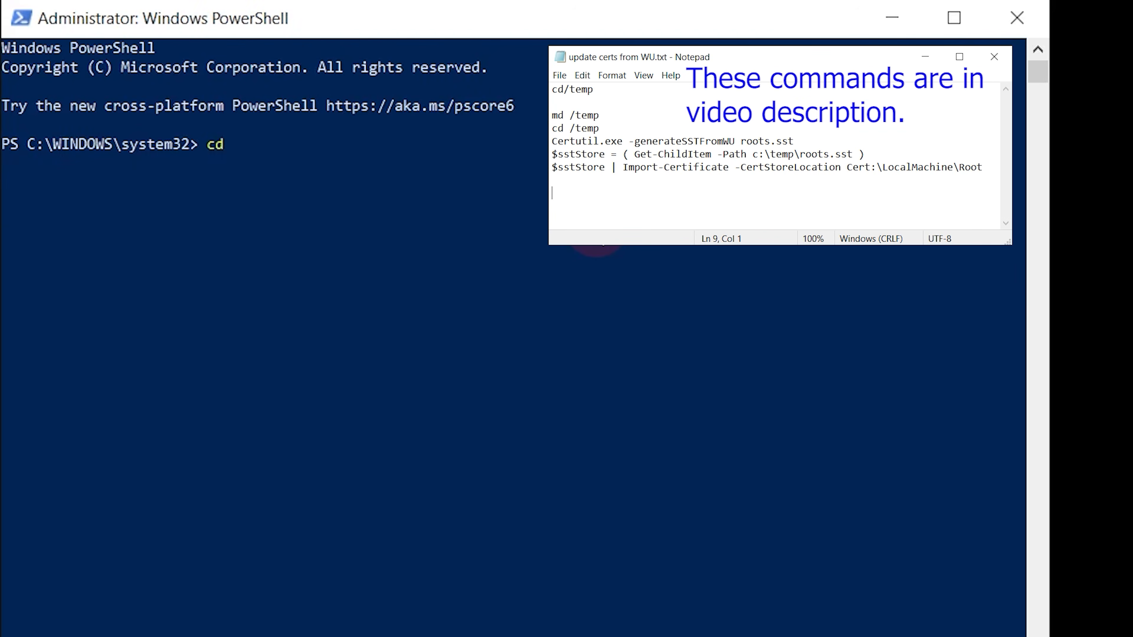
text( /temp)
key(Return)
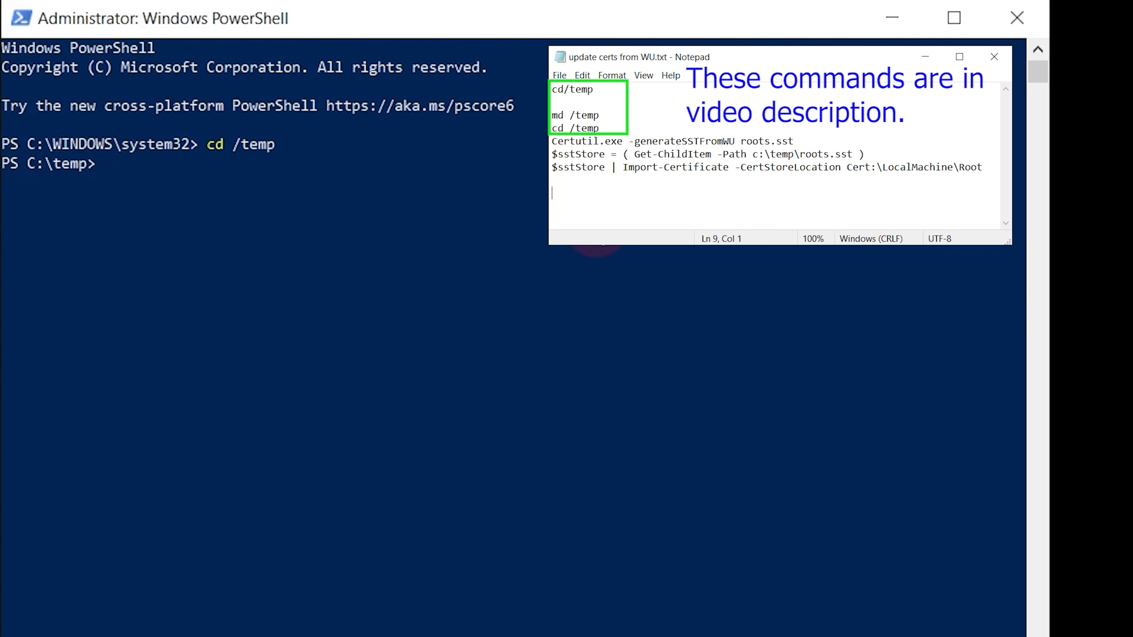
text(md /temp)
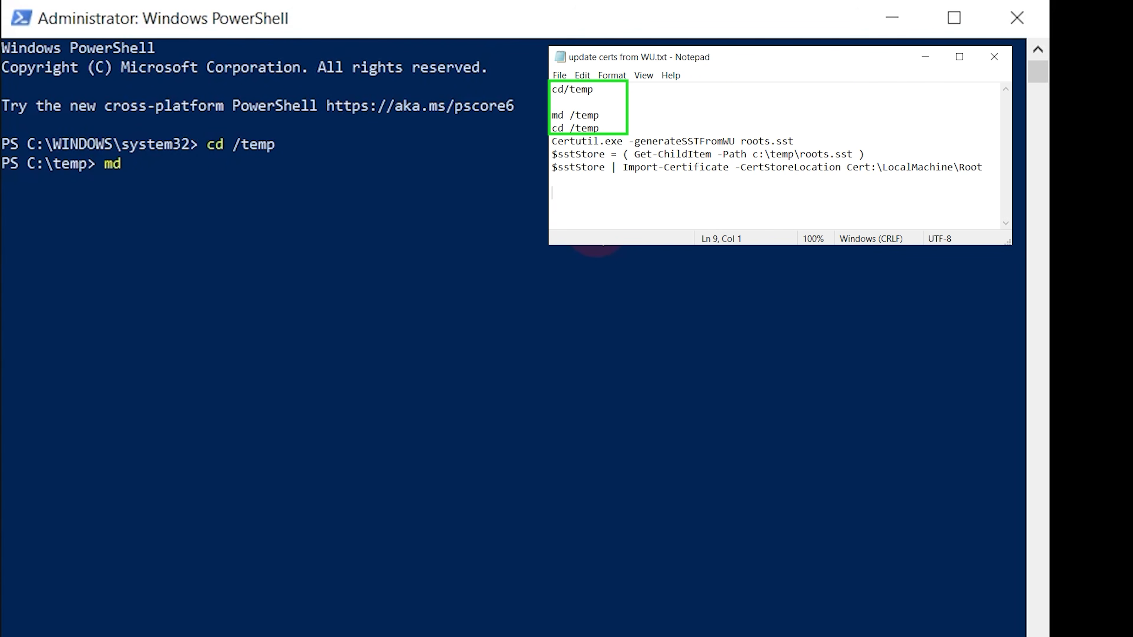
key(Return)
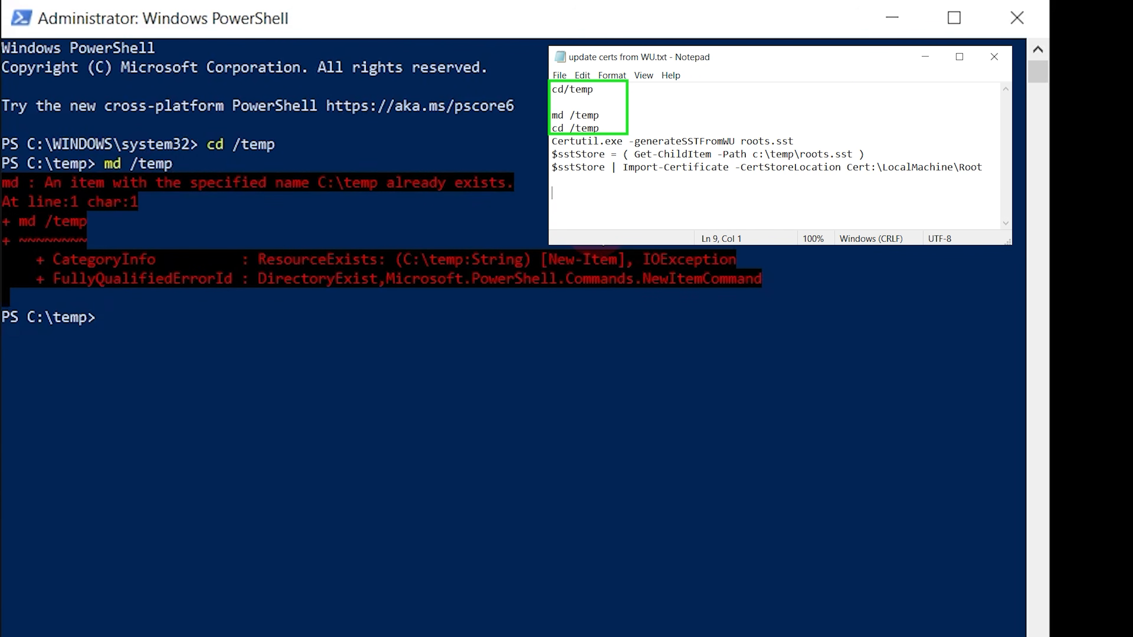
Run "Certutil.exe -generateSSTFromWU roots.sst" in C:\temp to generate the root certificate file from Windows Update
key(alt+Tab)
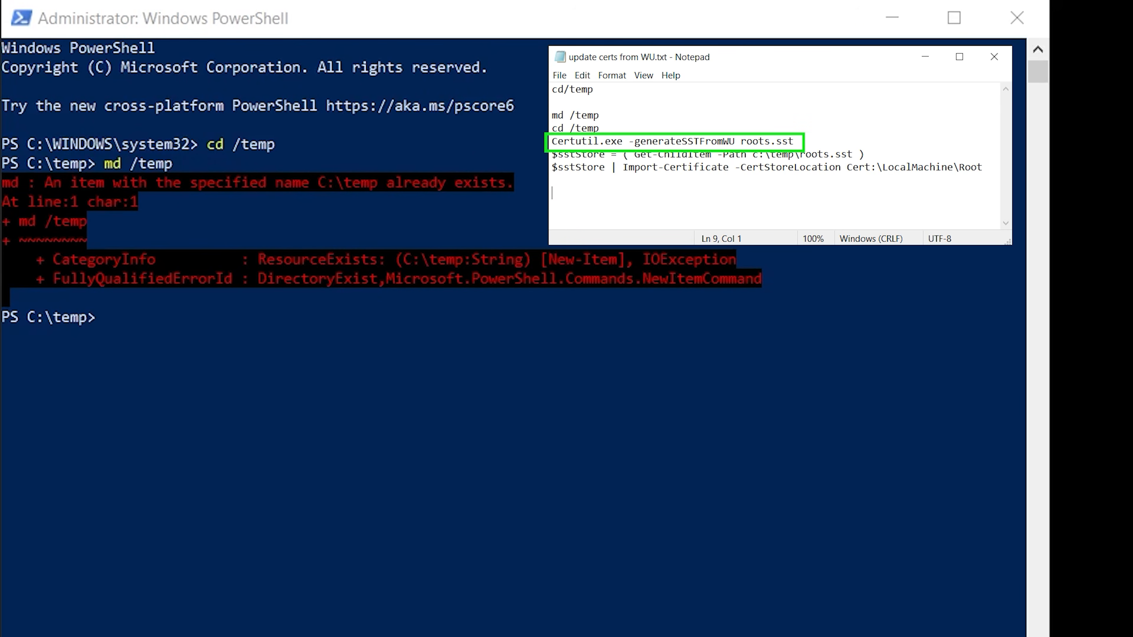
click(271, 373)
text(Certutil.exe -generateSSTFromWU roots.sst)
key(Return)
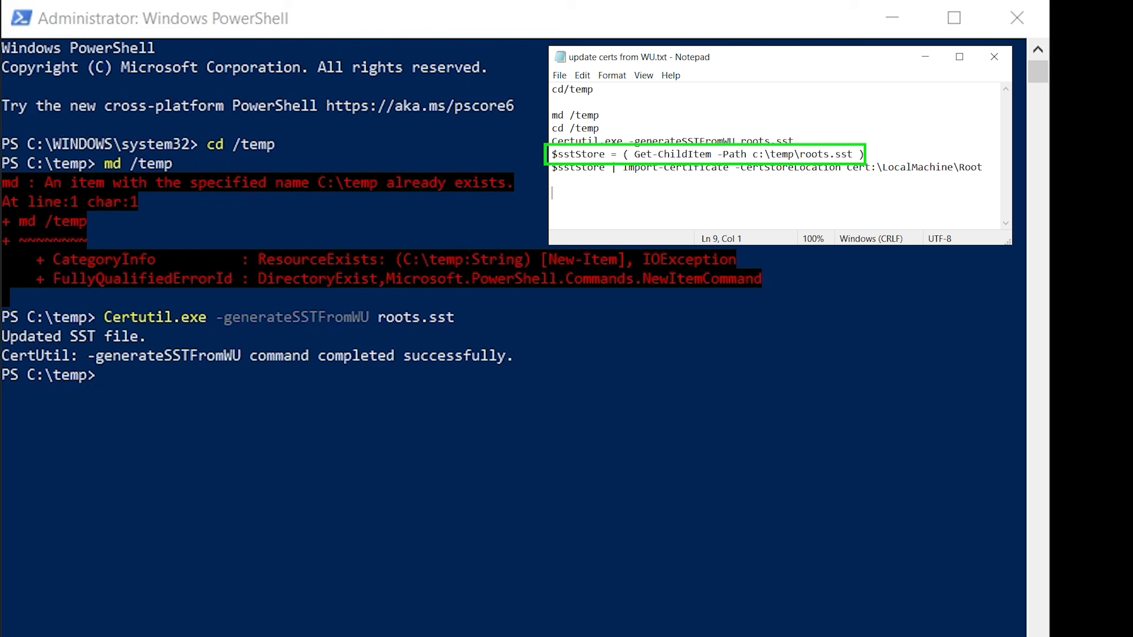
Load the generated file into a variable by running "$sstStore = ( Get-ChildItem -Path c:\temp\roots.sst )"
click(1131, 455)
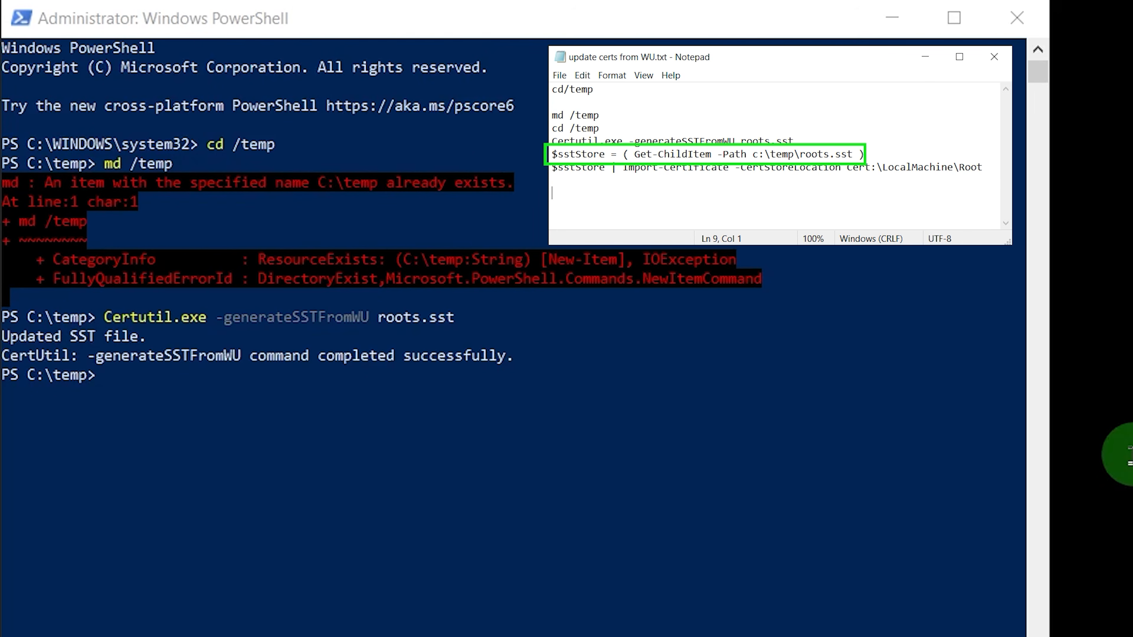
right_click(318, 443)
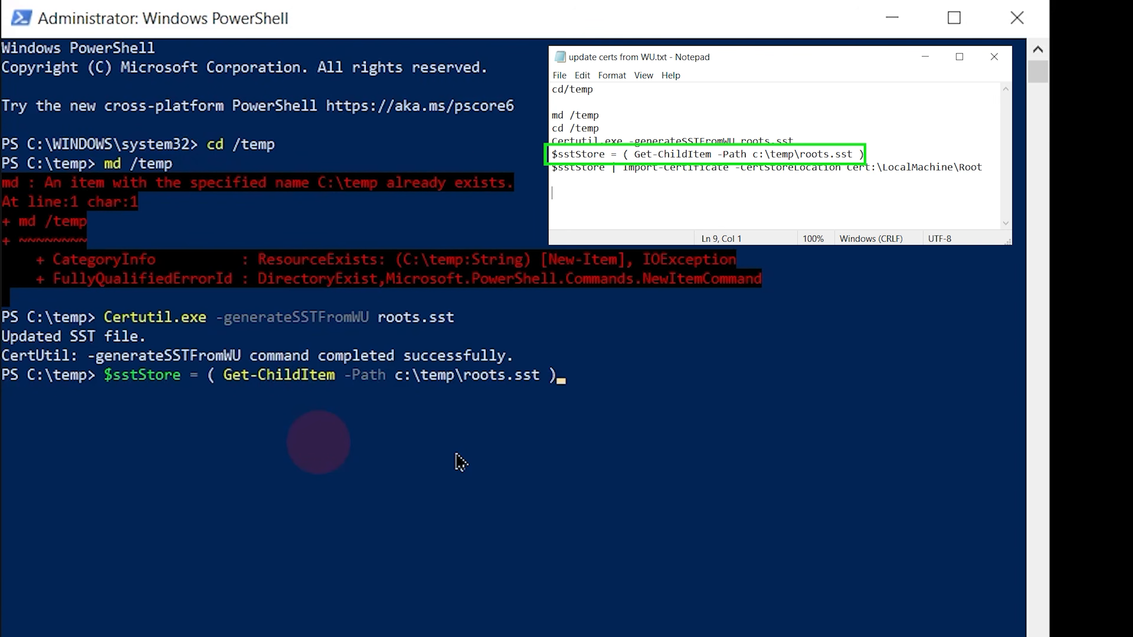
key(Return)
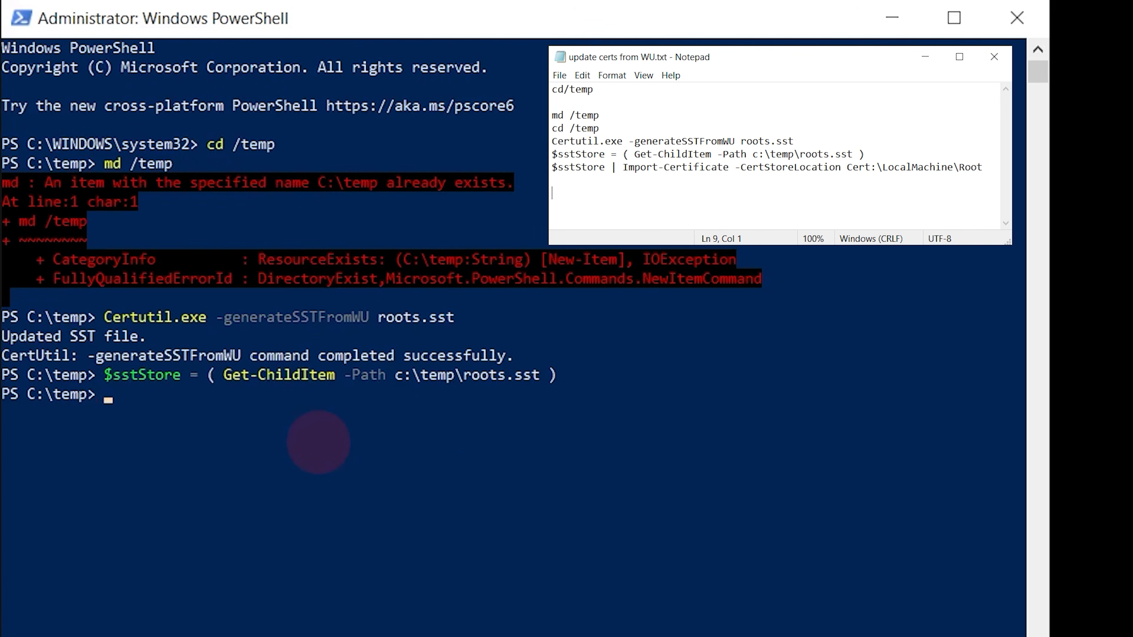
Import the root certificates by running "$sstStore | Import-Certificate -CertStoreLocation Cert:\LocalMachine\Root"
drag(1132, 457, 1131, 457)
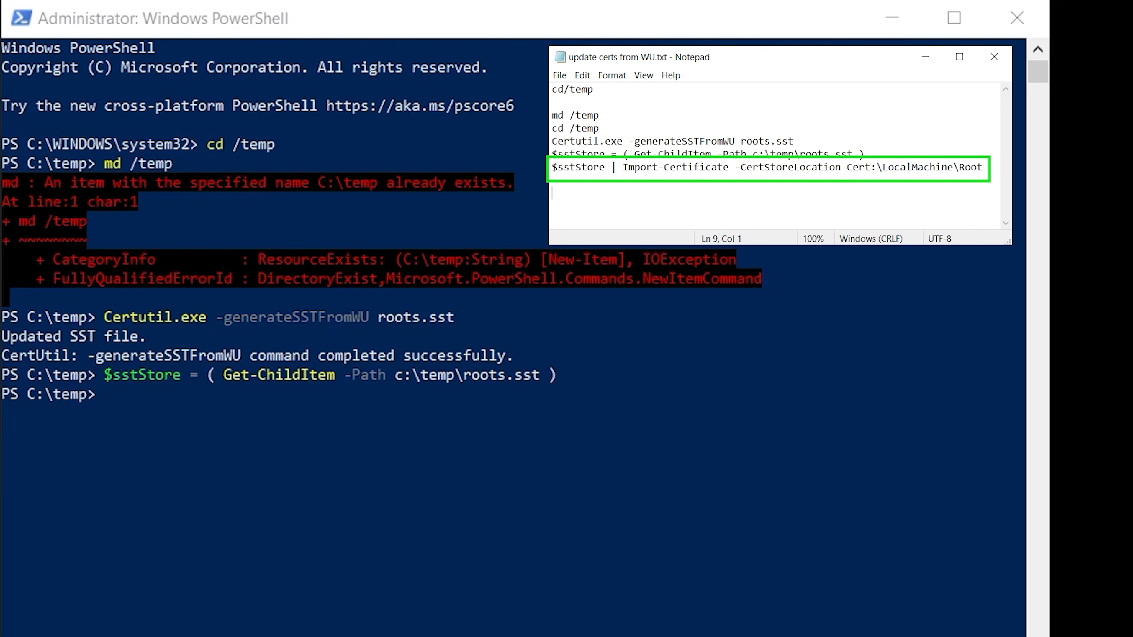
right_click(179, 558)
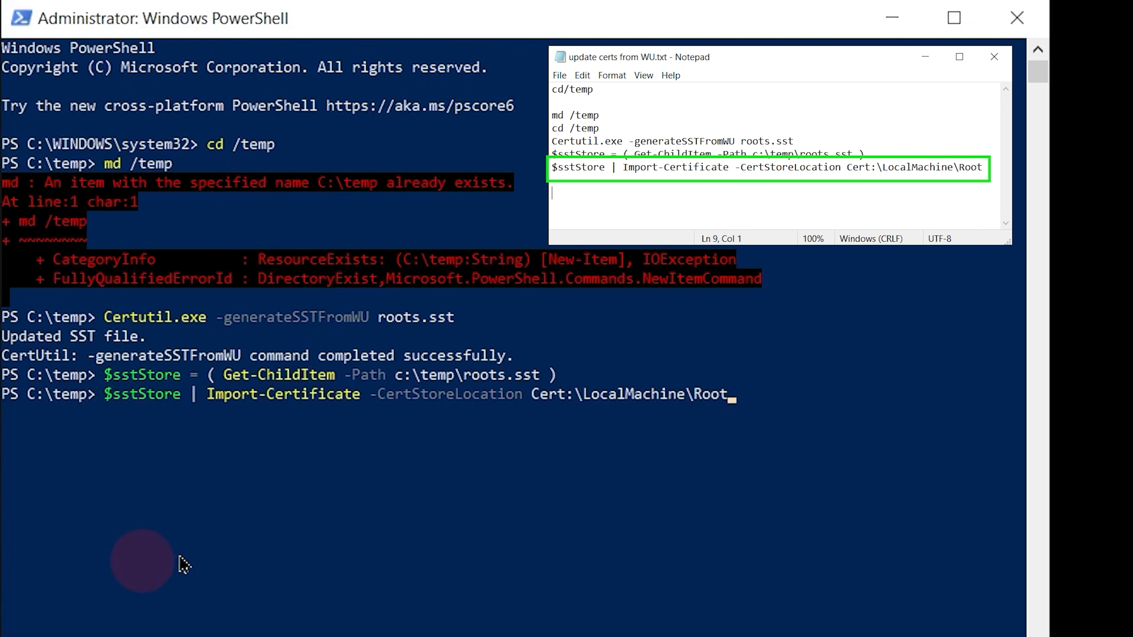
key(Return)
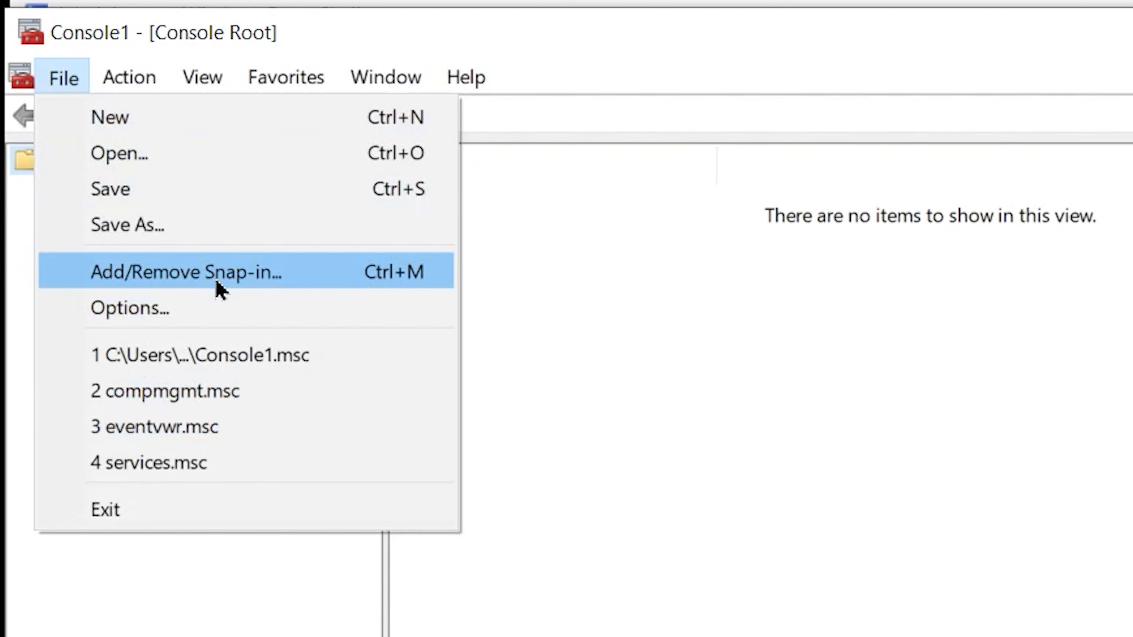
Switch to a new Microsoft Management Console window and add the Certificates snap-in for the local computer account
click(218, 286)
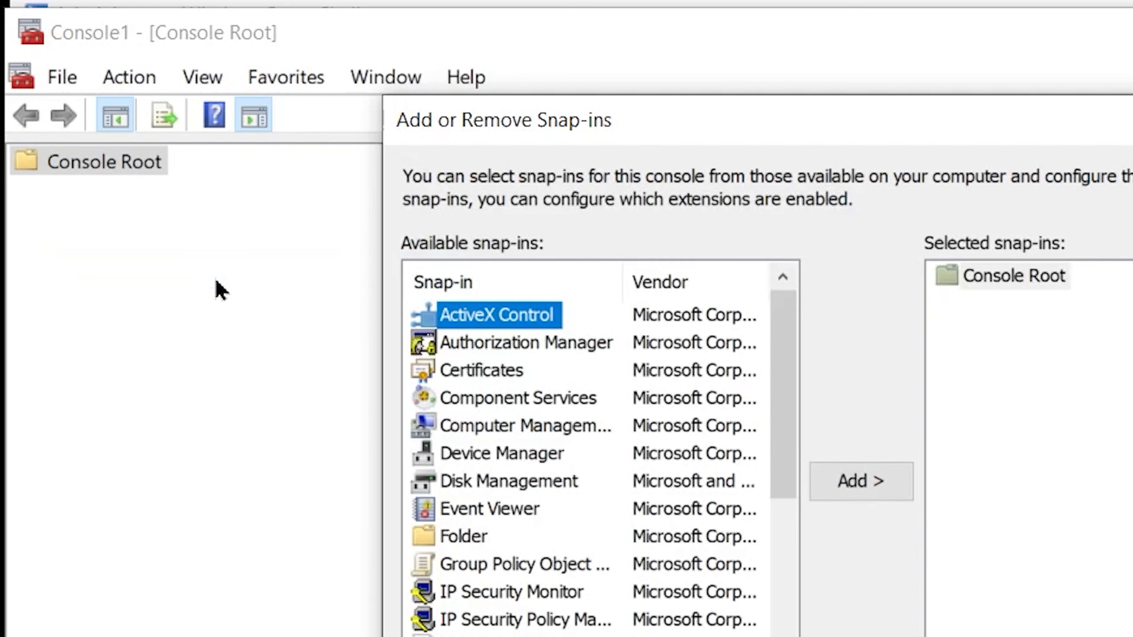
click(461, 373)
click(859, 481)
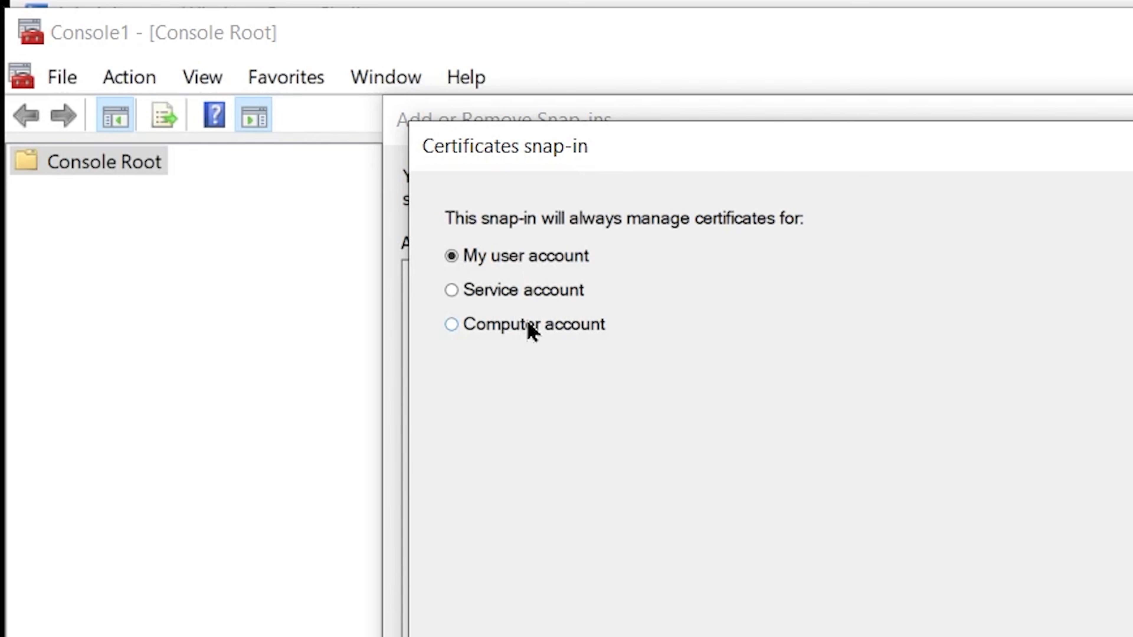
click(525, 326)
key(Return)
click(1047, 636)
click(1132, 636)
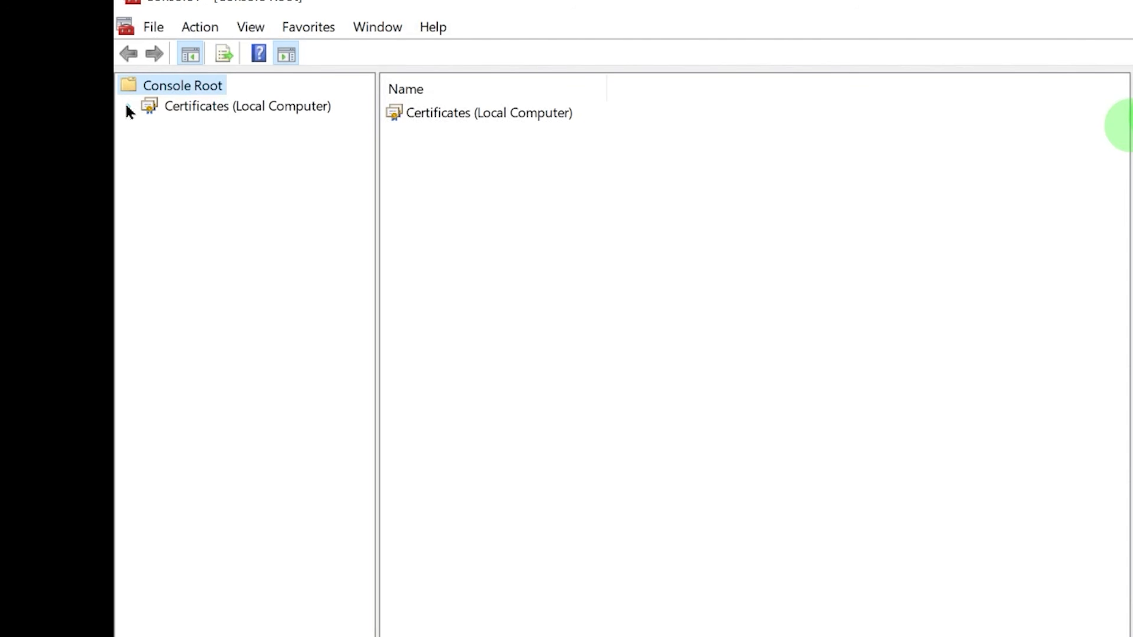
Open the updated Trusted Root Certification Authorities certificate list and find COMODO RSA Certification Authority
click(128, 107)
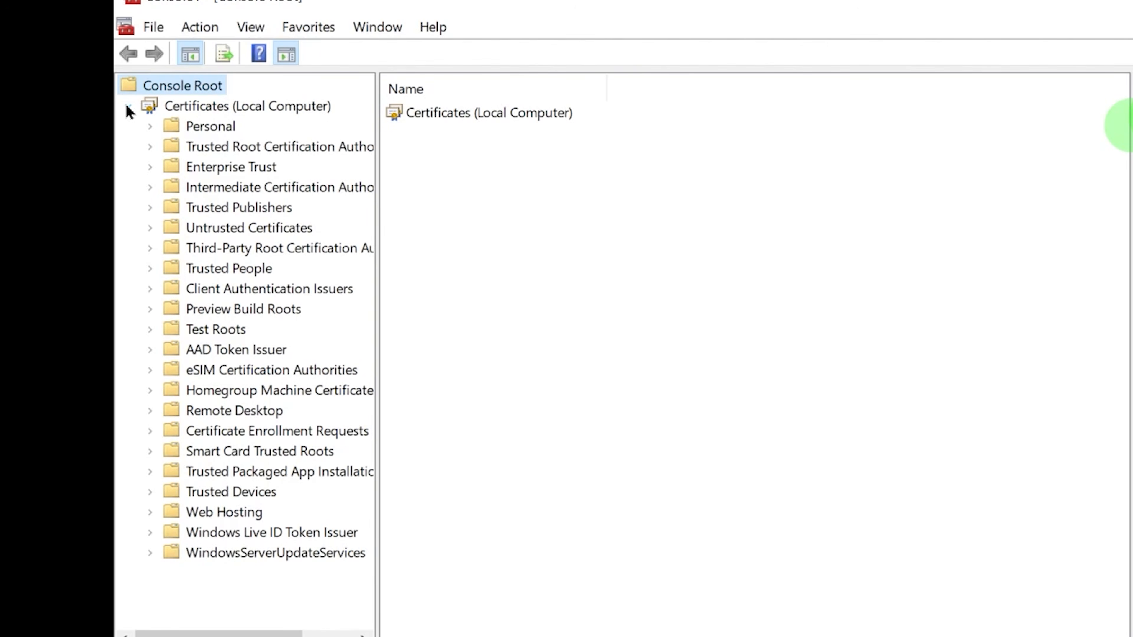
click(153, 148)
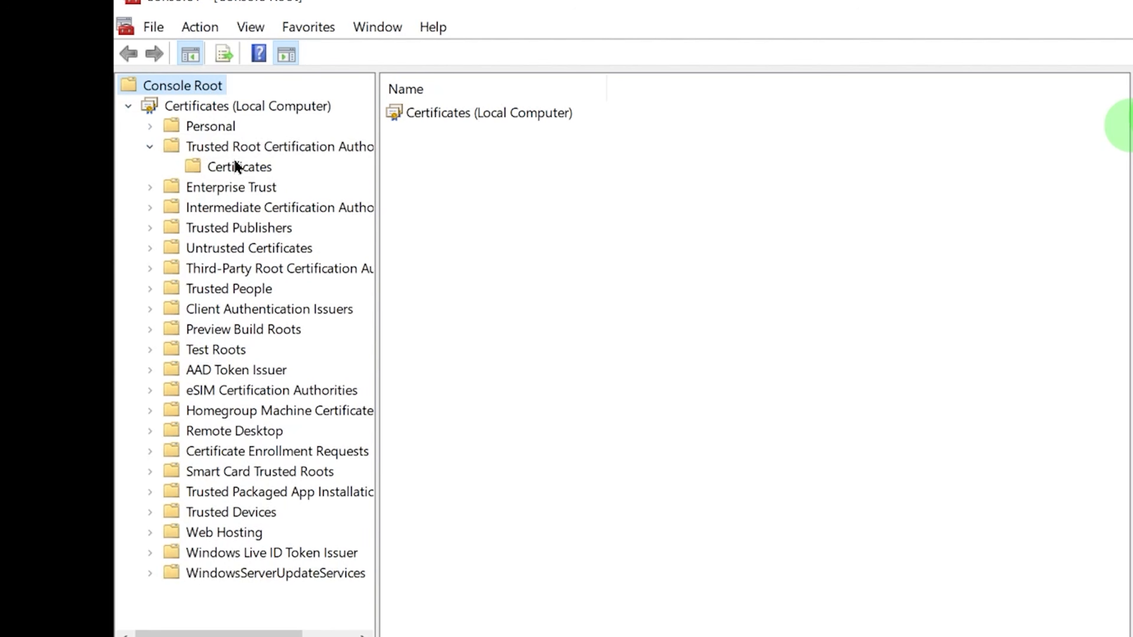
click(237, 168)
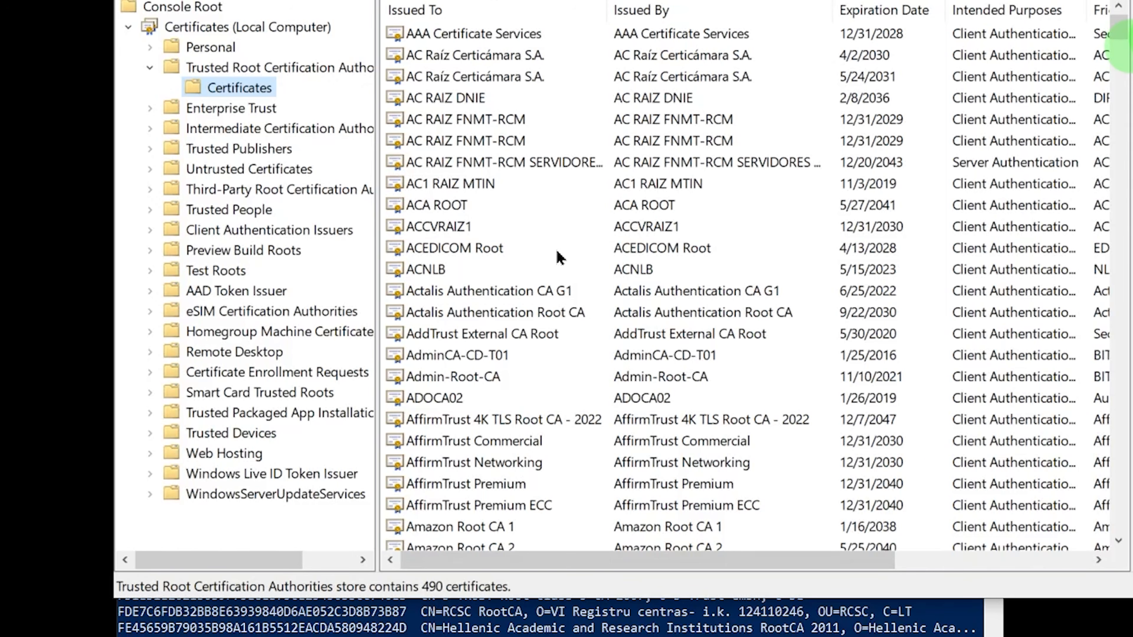
scroll(542, 257, down, 20)
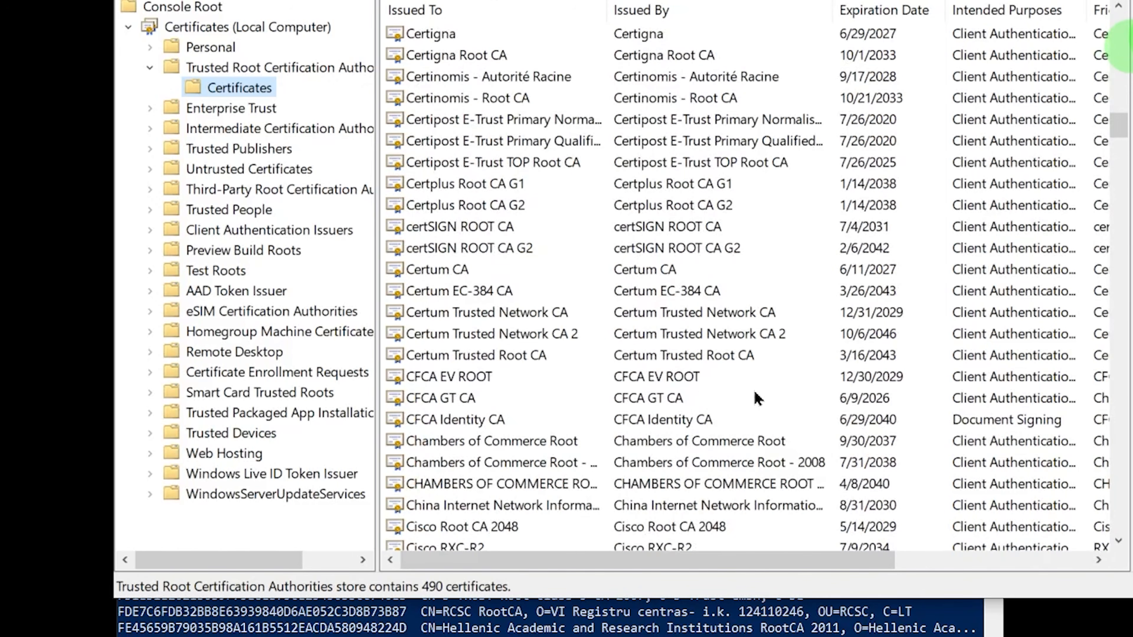
scroll(757, 396, down, 4)
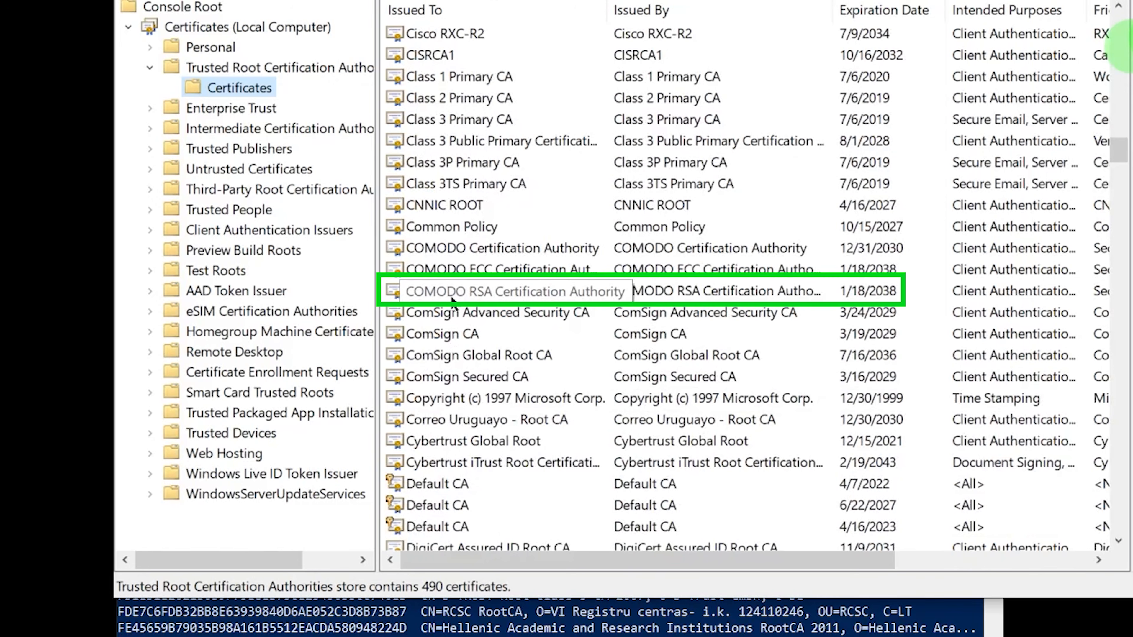
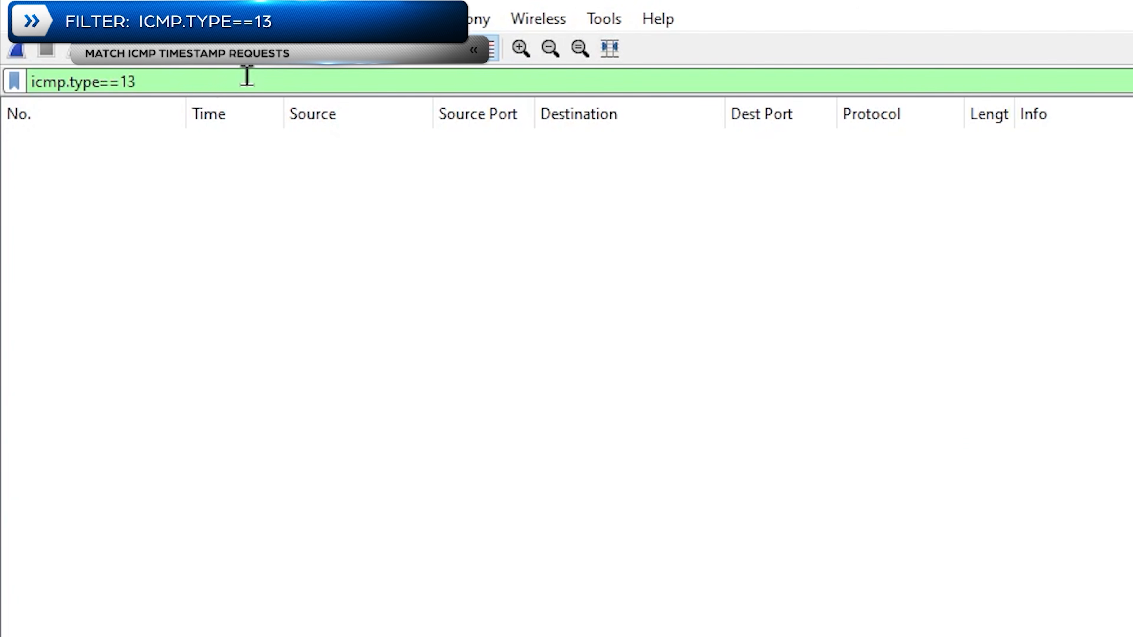
In Wireshark, shorten the display filter "icmp.type==13" to "icmp" and apply it to the capture
drag(67, 82, 261, 81)
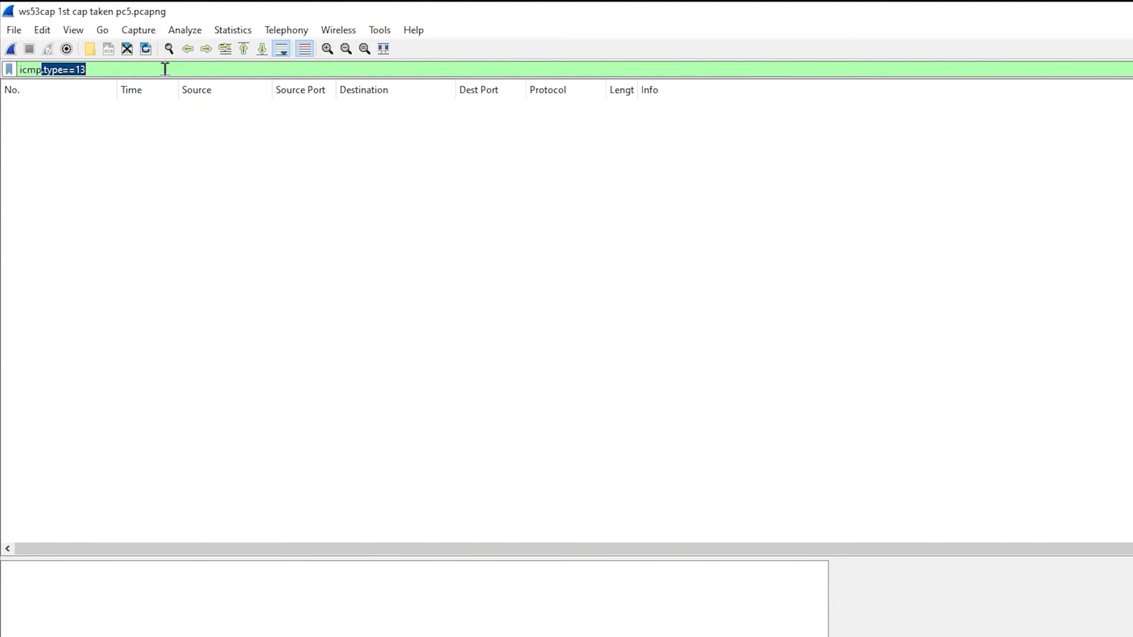
key(BackSpace)
key(Return)
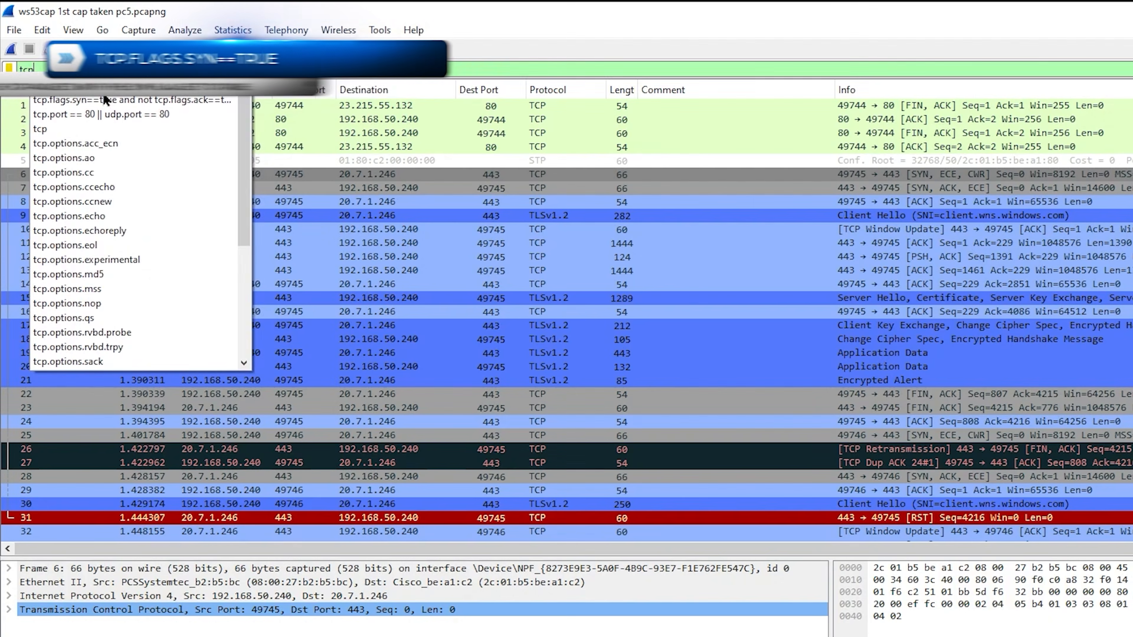
Apply the display filter "tcp.flags.syn==true" to the capture
text(.flags)
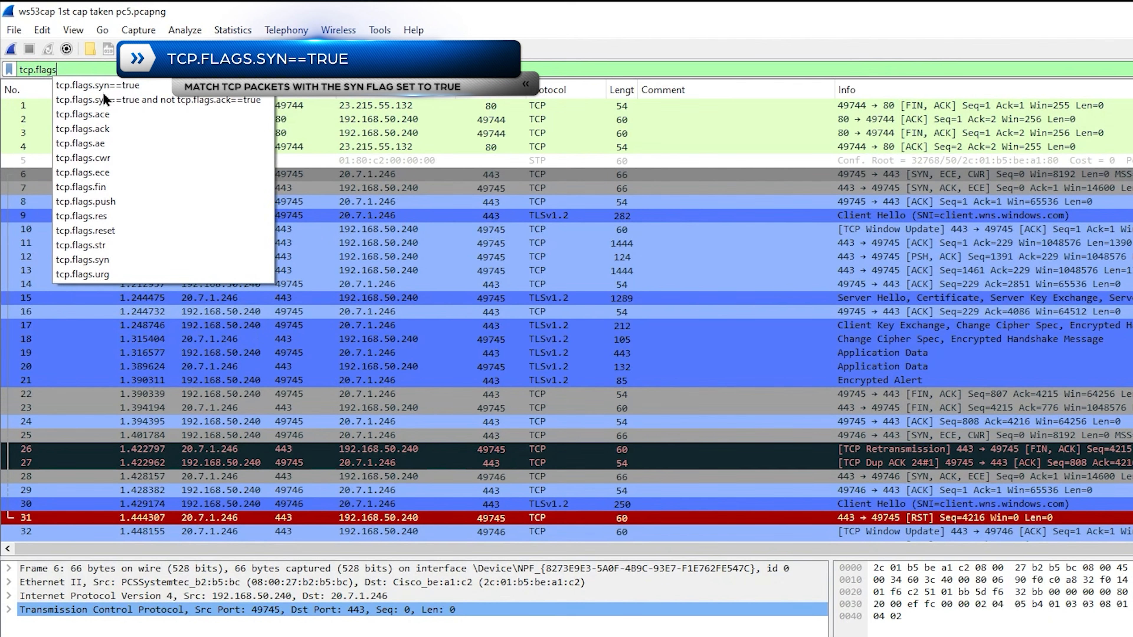
text(.syn==true)
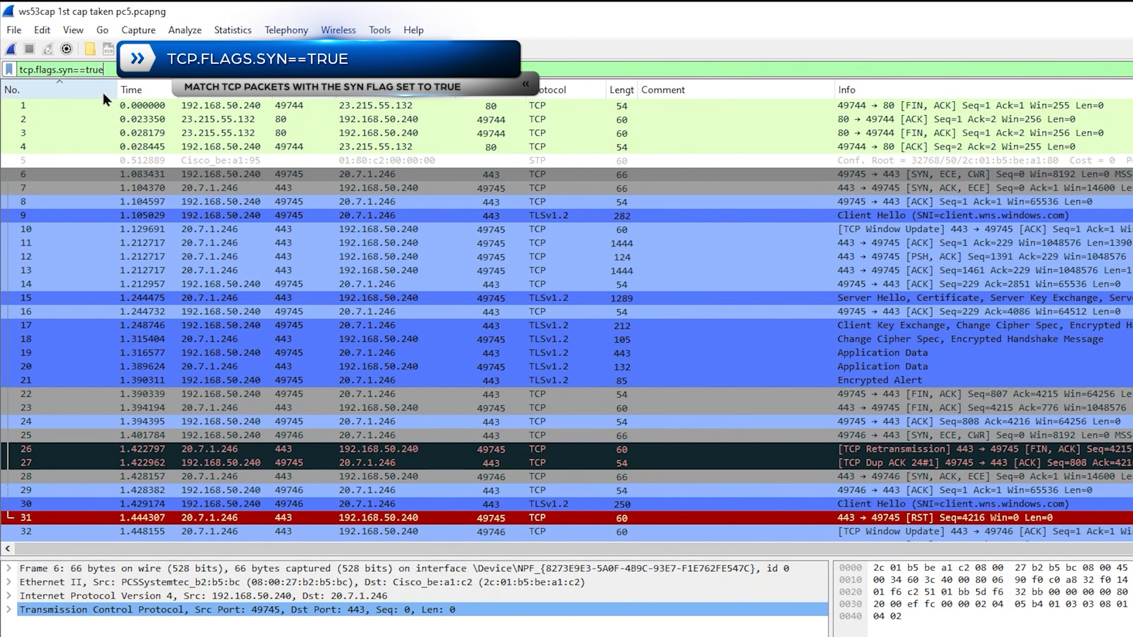
key(Return)
Open the Endpoints statistics for the filtered packets and show the TCP endpoints
click(232, 30)
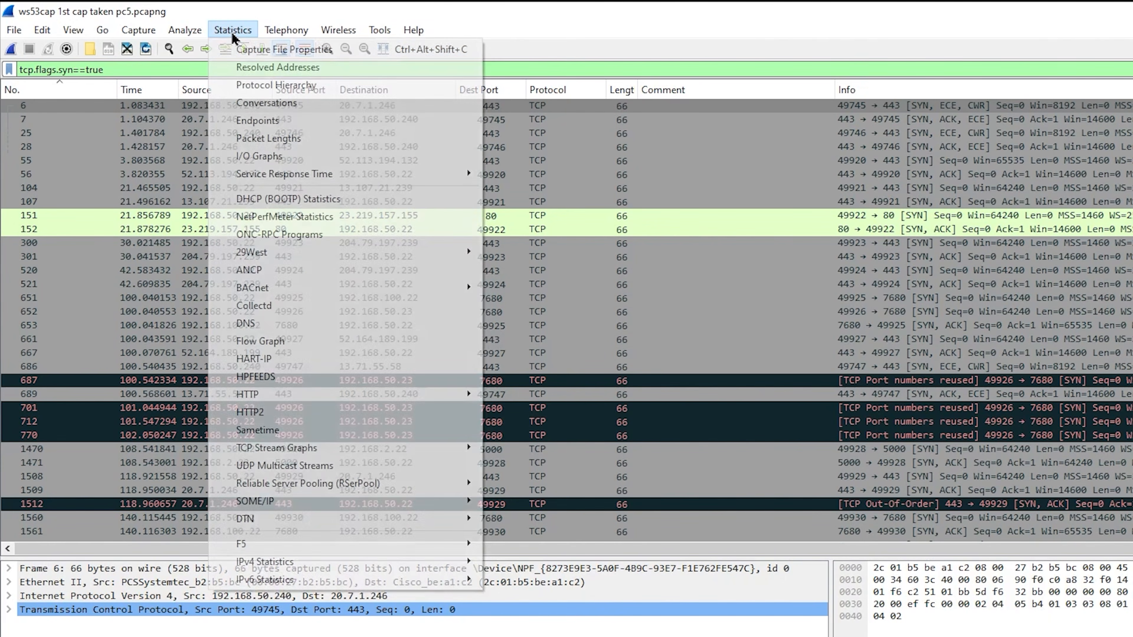
click(254, 119)
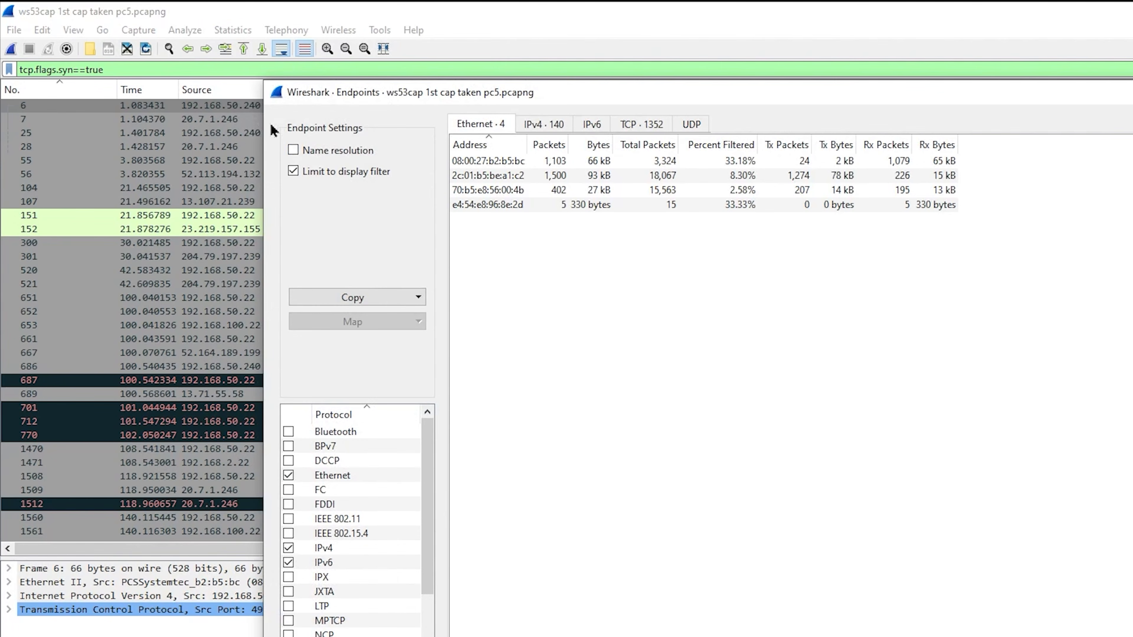
click(626, 126)
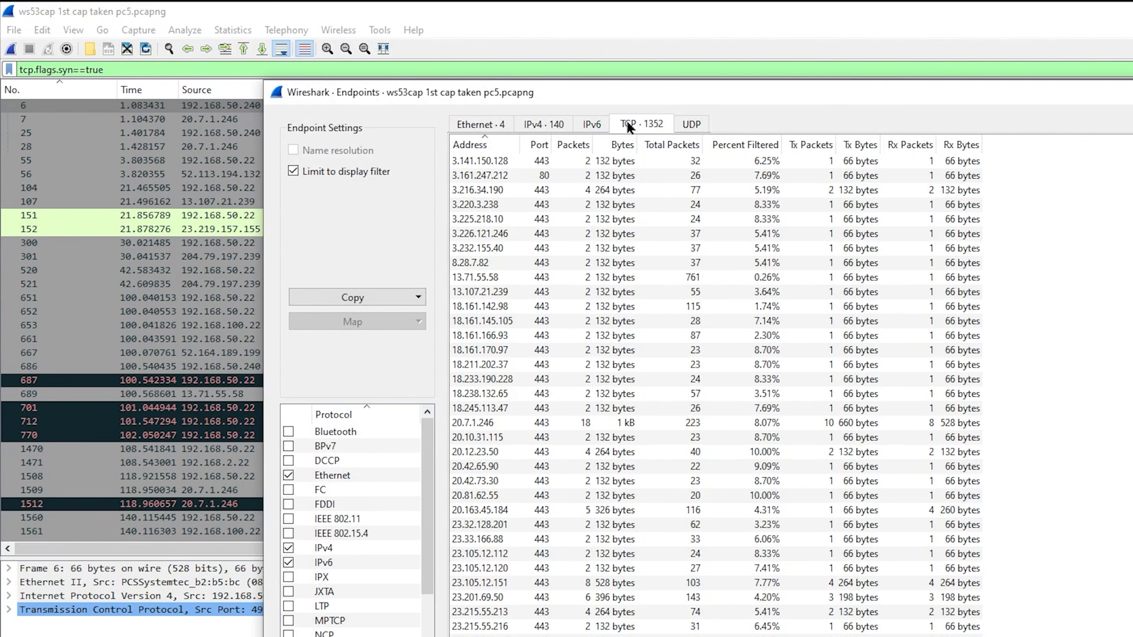
Sort the TCP endpoints by packet count, highest first, and apply the busiest endpoint, 192.168.2.22 port 62371, as the display filter
click(569, 147)
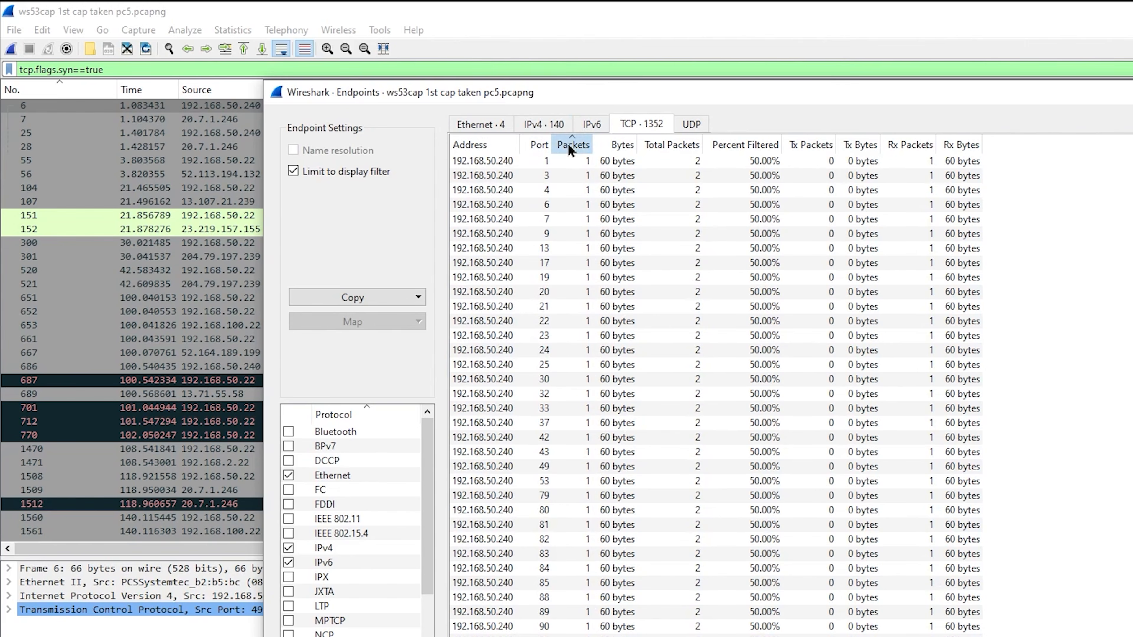
click(569, 147)
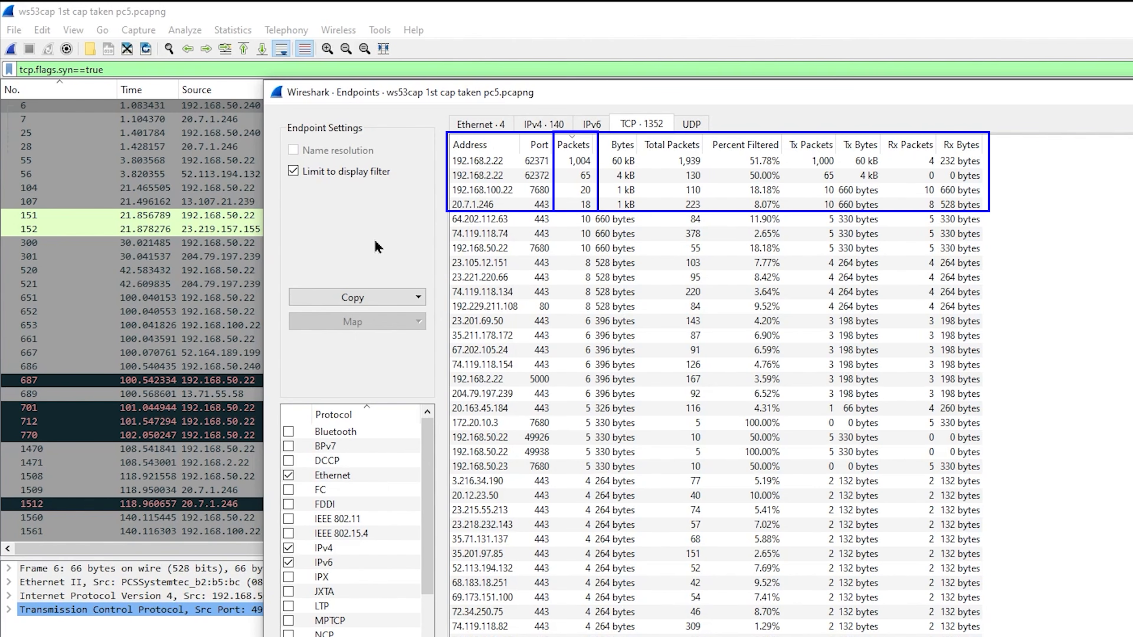
click(492, 162)
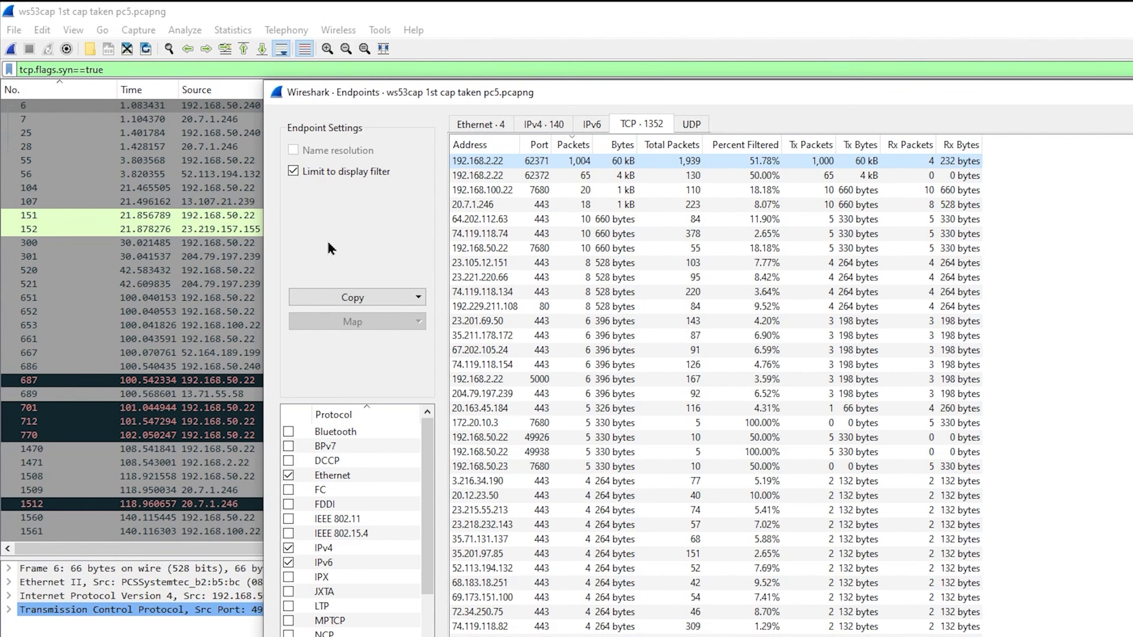
right_click(605, 164)
mouse_move(687, 157)
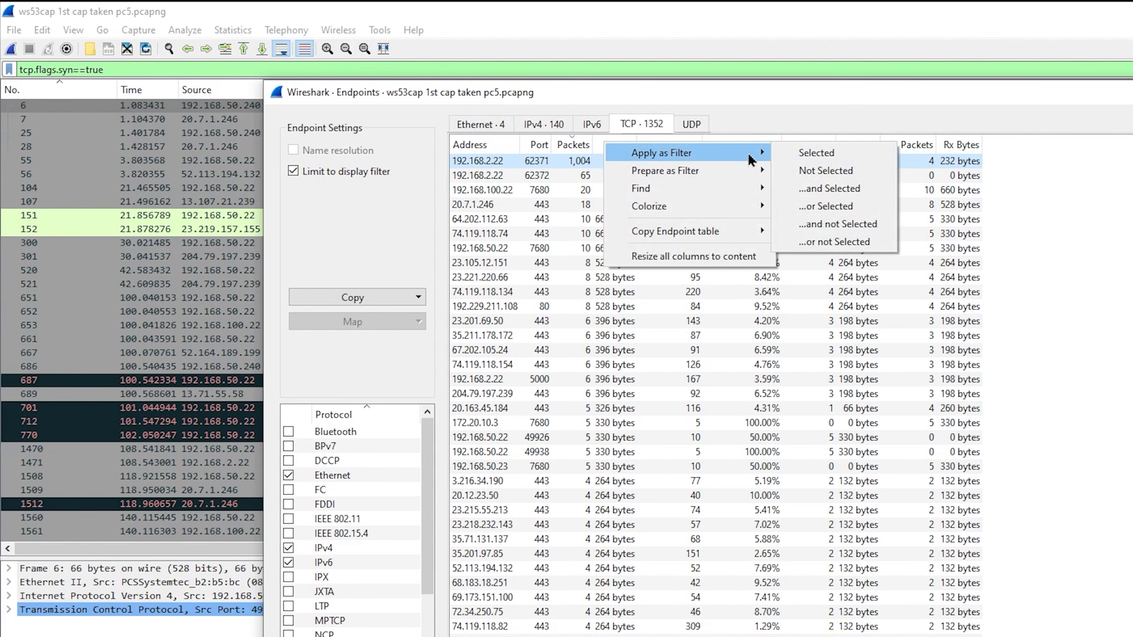
click(808, 159)
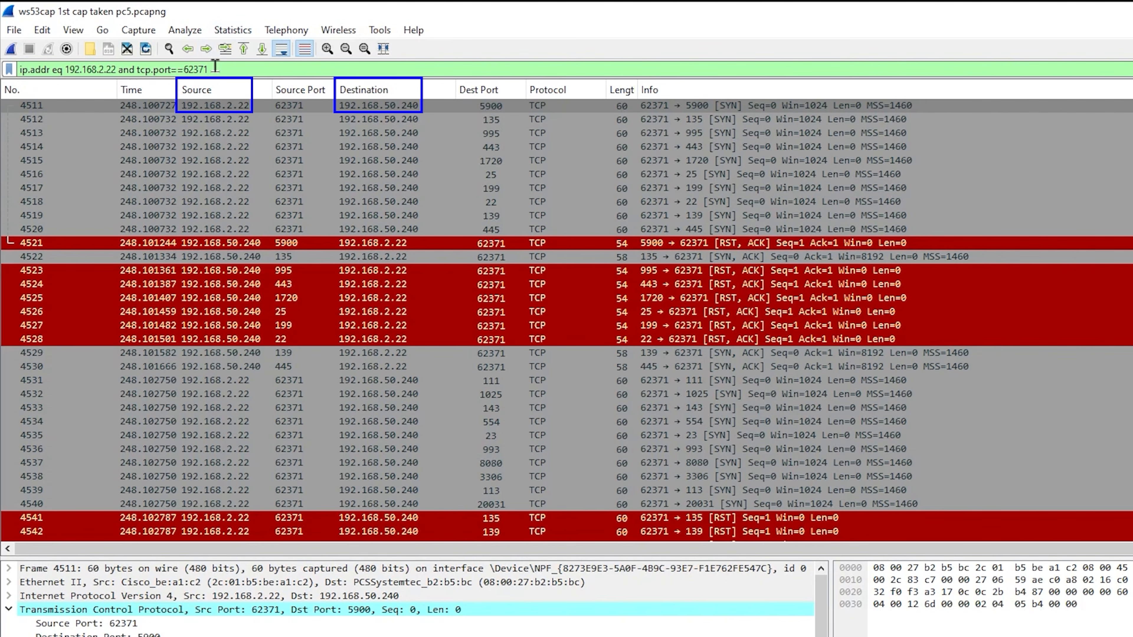
Replace the port condition in the display filter with "ip.addr==192.168.50.240" and apply the filter
drag(136, 69, 233, 82)
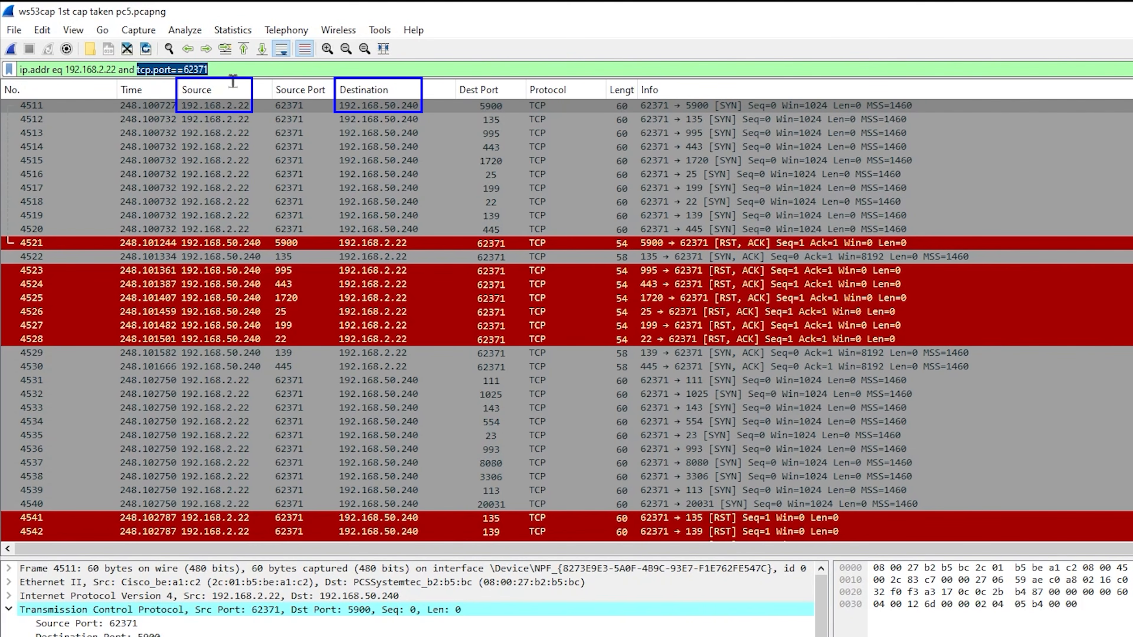
text(ip.add)
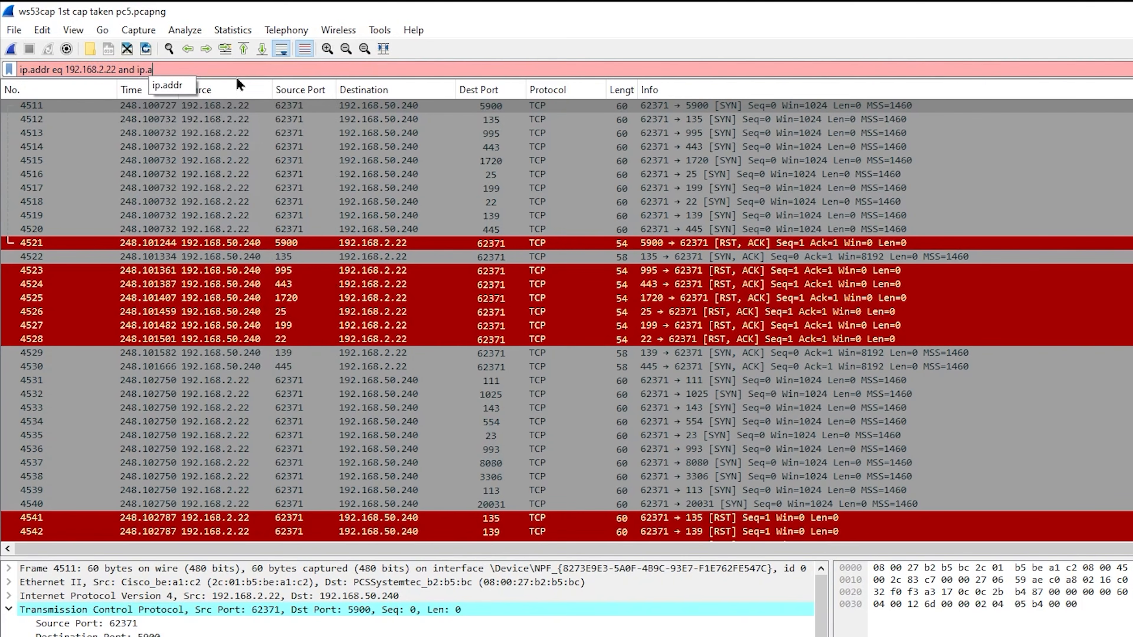
text(r=192.)
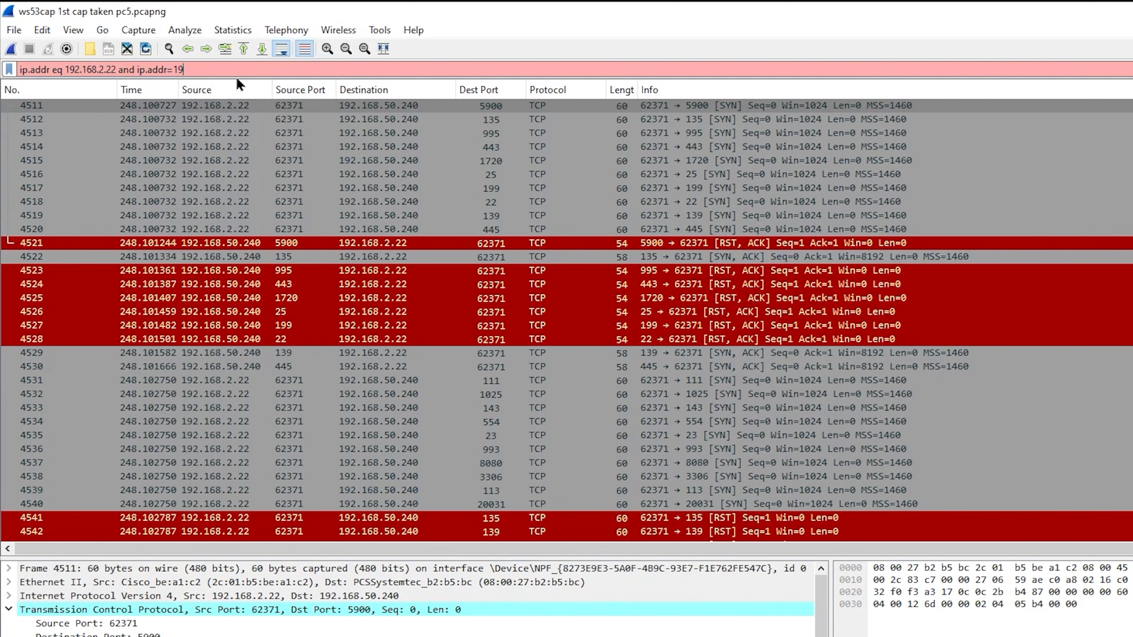
text(168)
text(.50.240)
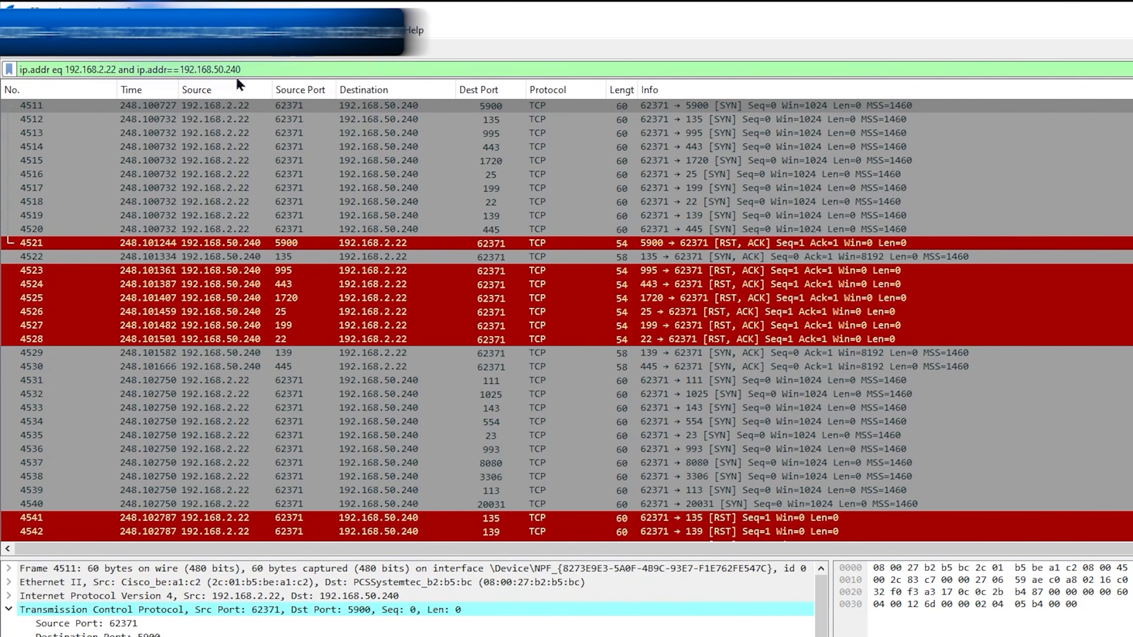
key(Return)
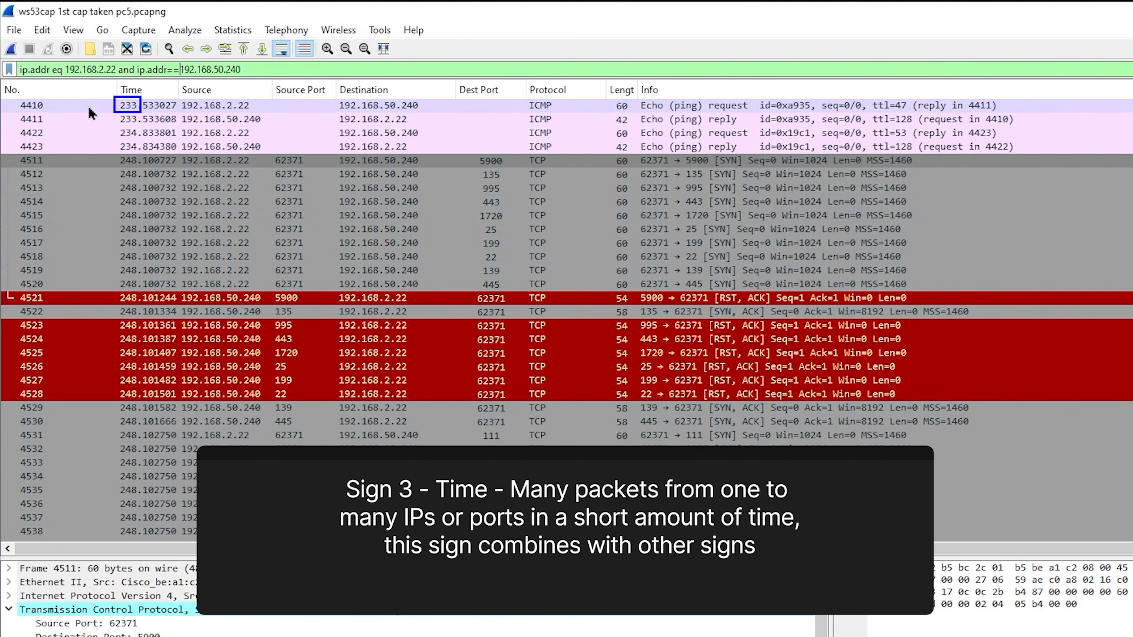
Review the packet times and the SYN and RST, ACK exchanges throughout the filtered conversation
scroll(91, 114, down, 20)
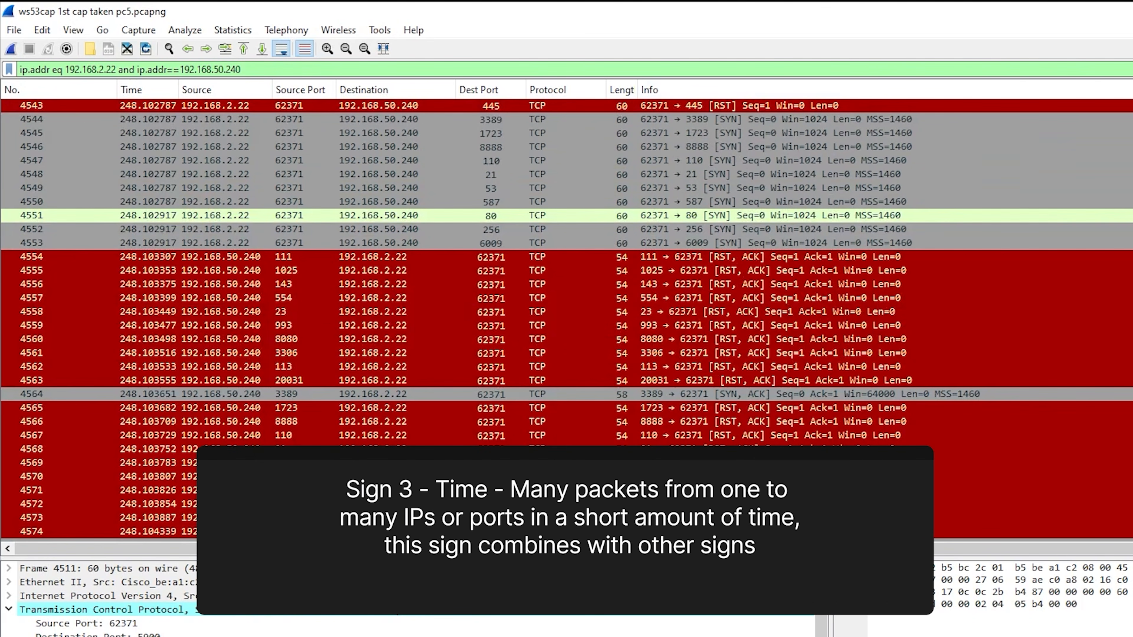
scroll(567, 319, down, 20)
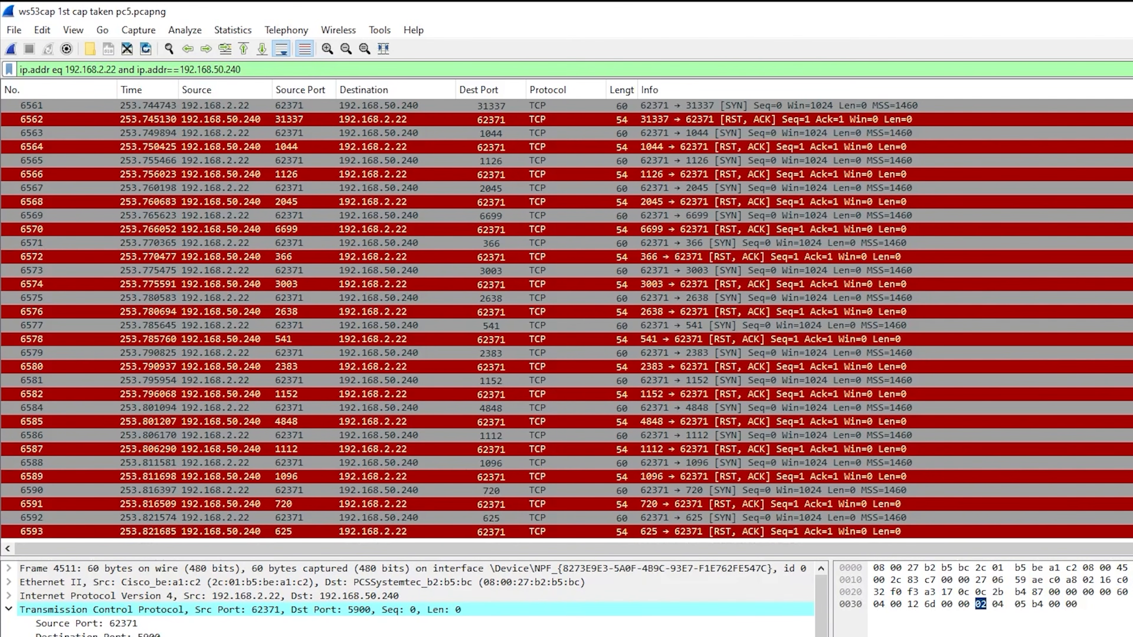
scroll(567, 319, up, 20)
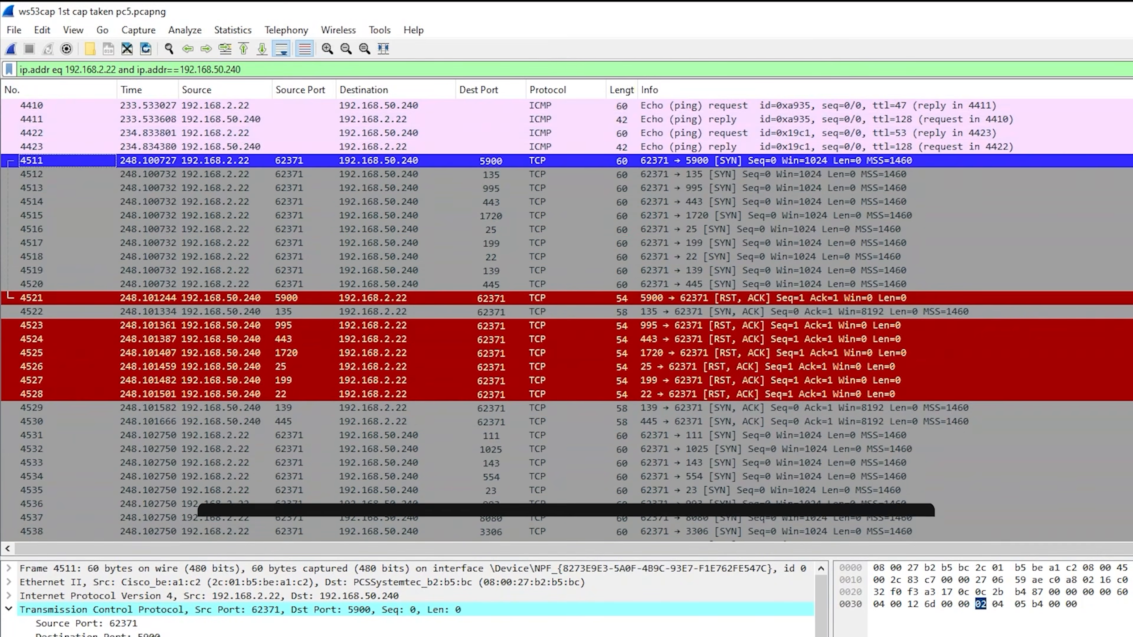
scroll(566, 319, down, 20)
scroll(566, 319, down, 20)
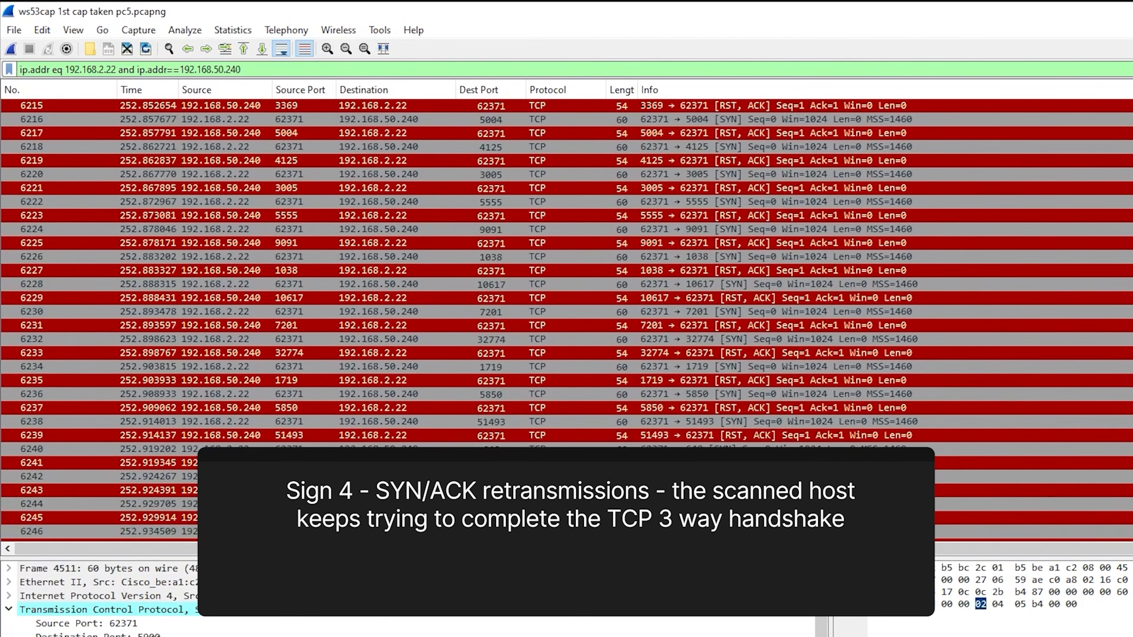
scroll(567, 319, up, 20)
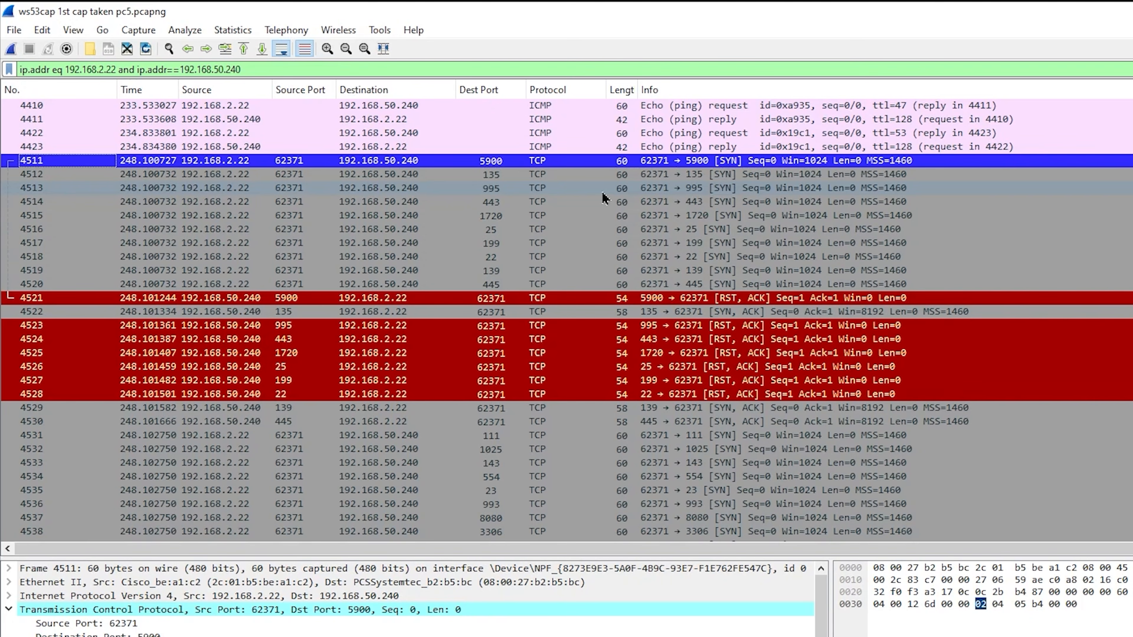
Step through SYN packets 4512 to 4520 and compare the destination ports probed on 192.168.50.240
click(514, 178)
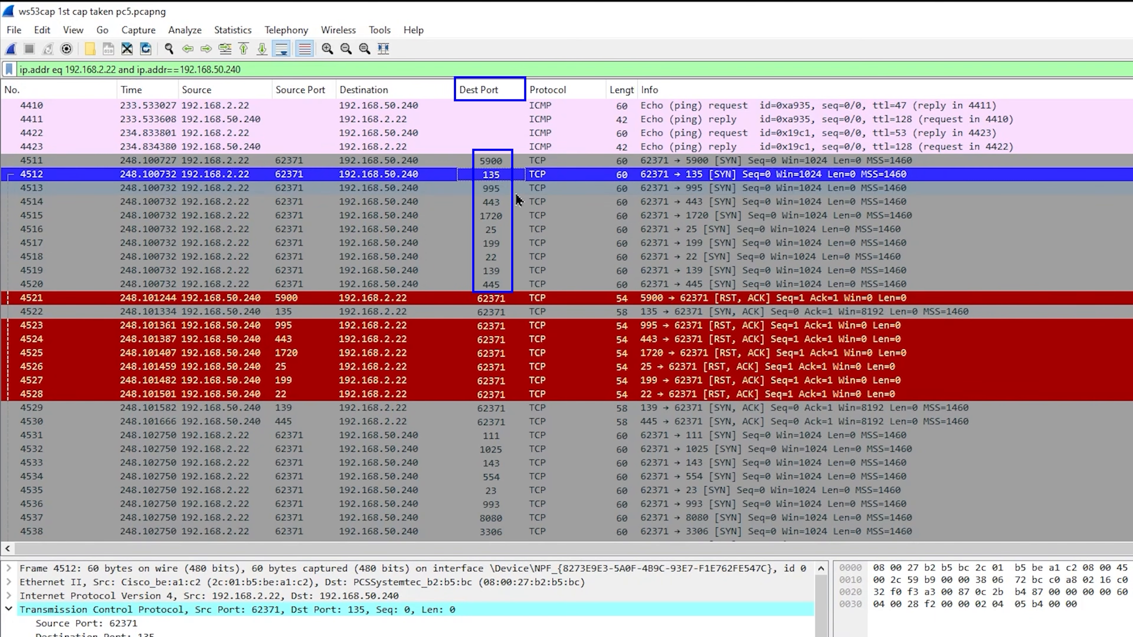
click(518, 191)
click(519, 204)
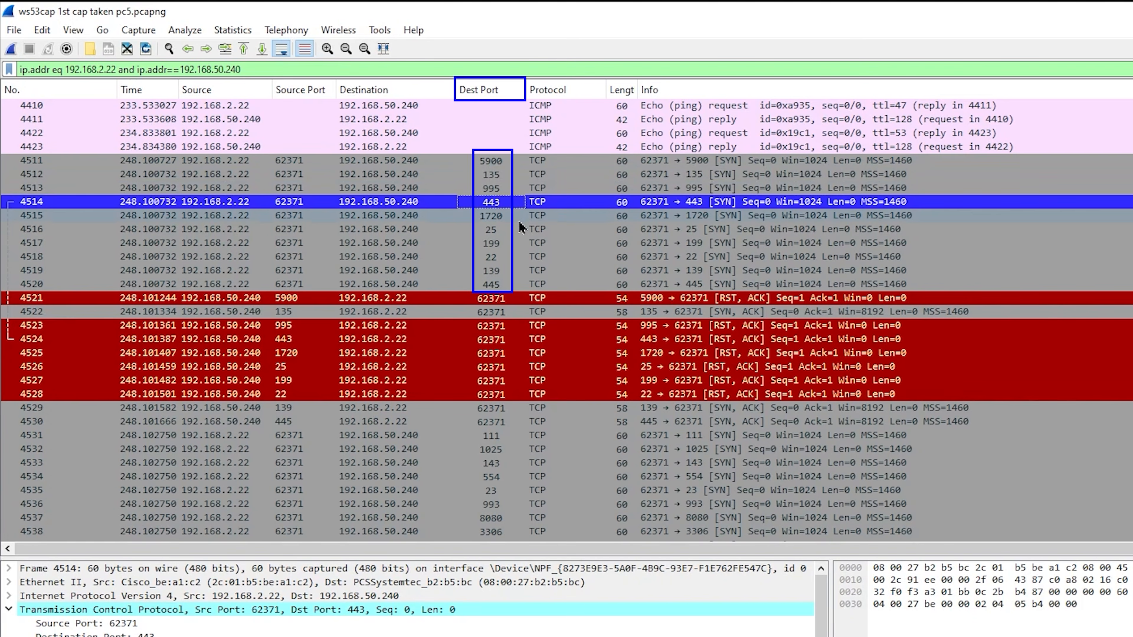
click(520, 217)
click(518, 232)
click(514, 245)
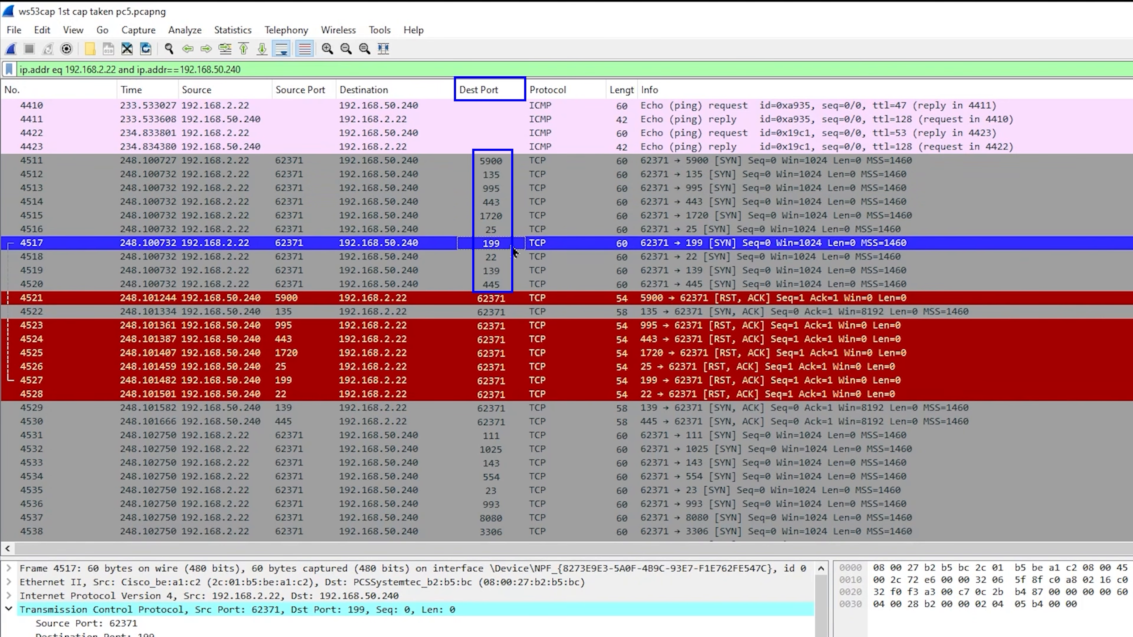
click(509, 258)
click(511, 274)
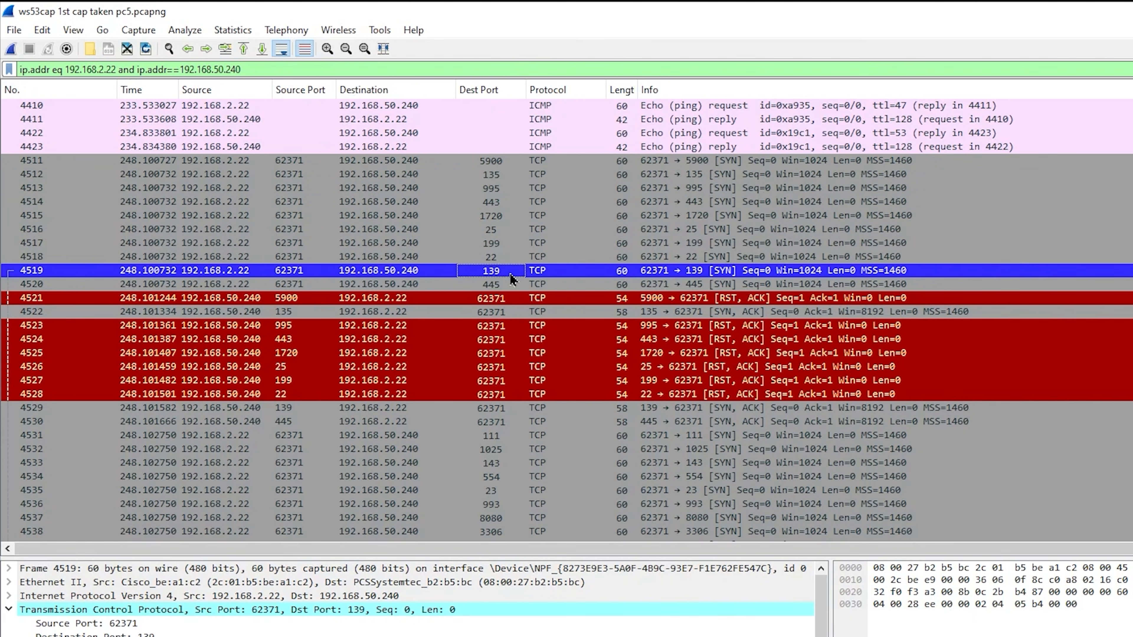
click(517, 287)
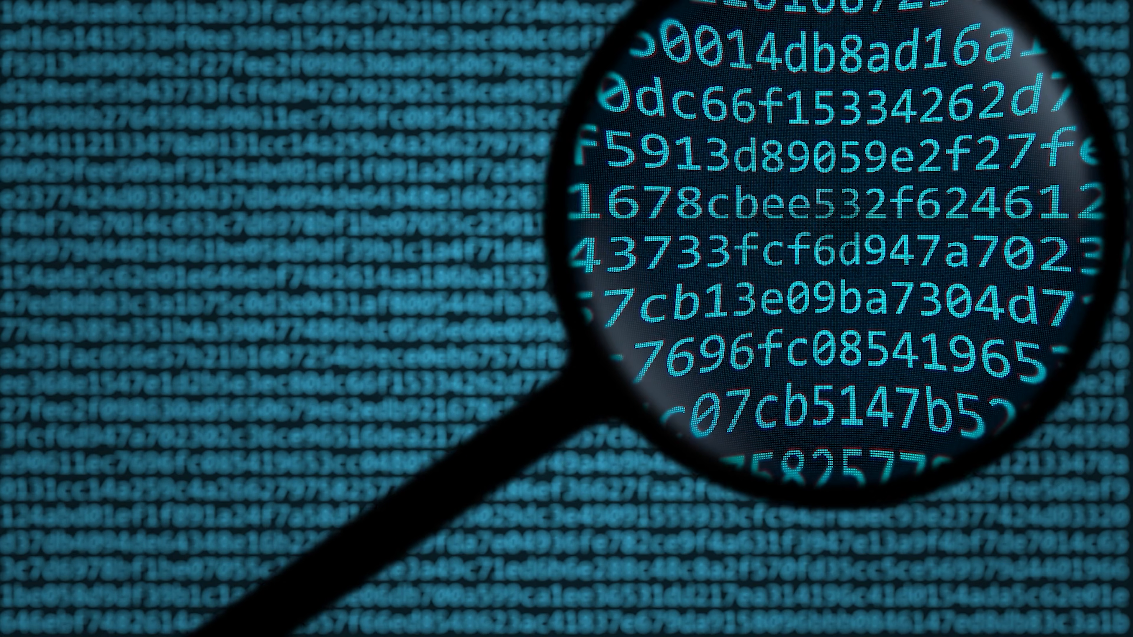
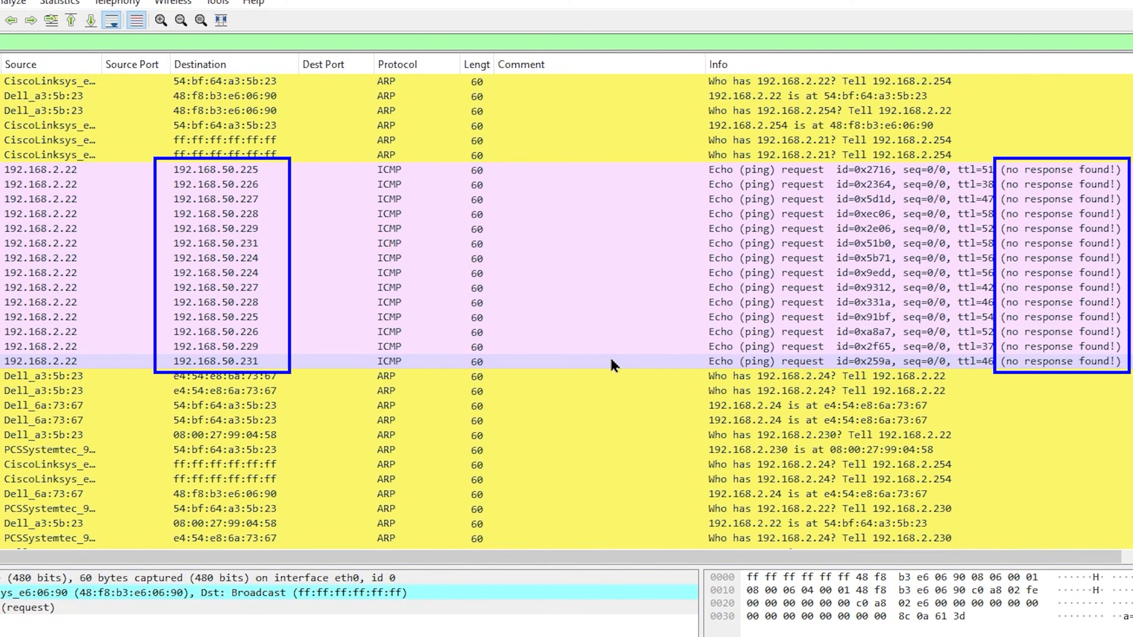
Add the packet comment "Port scan started 50.224 to 50.231" to the first ping request sent to 192.168.50.225
scroll(614, 365, down, 15)
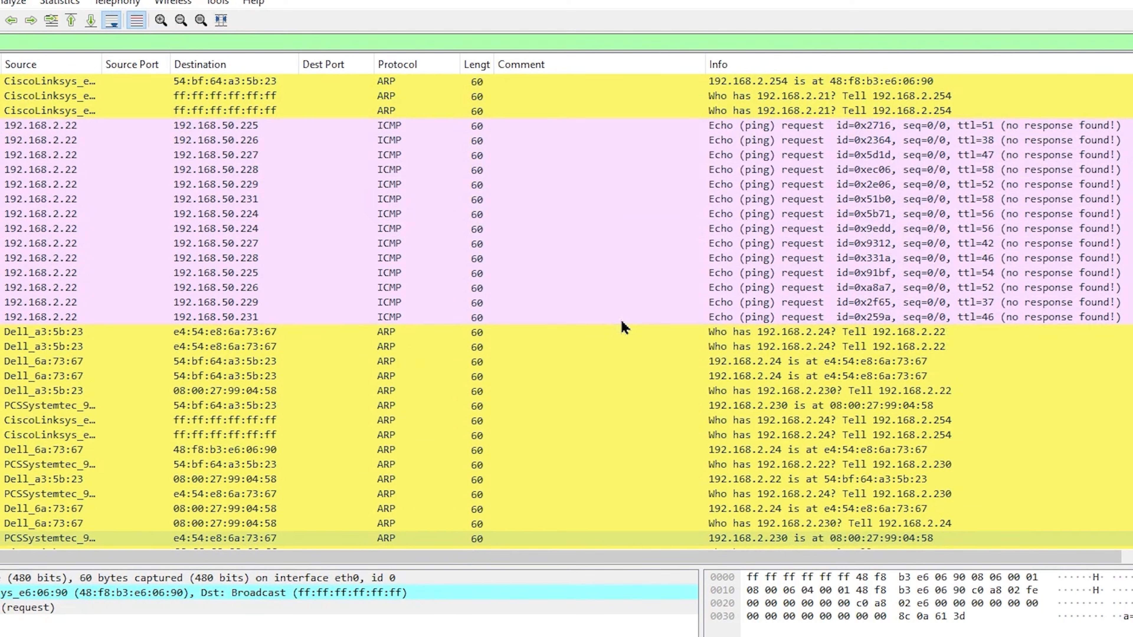
click(589, 306)
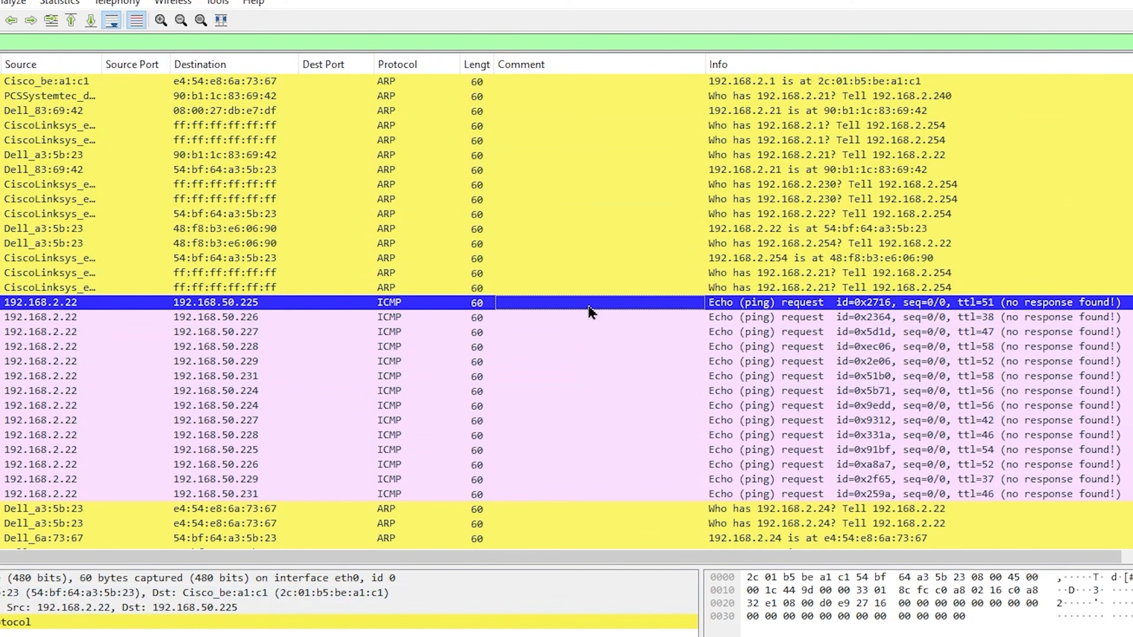
right_click(589, 306)
mouse_move(801, 396)
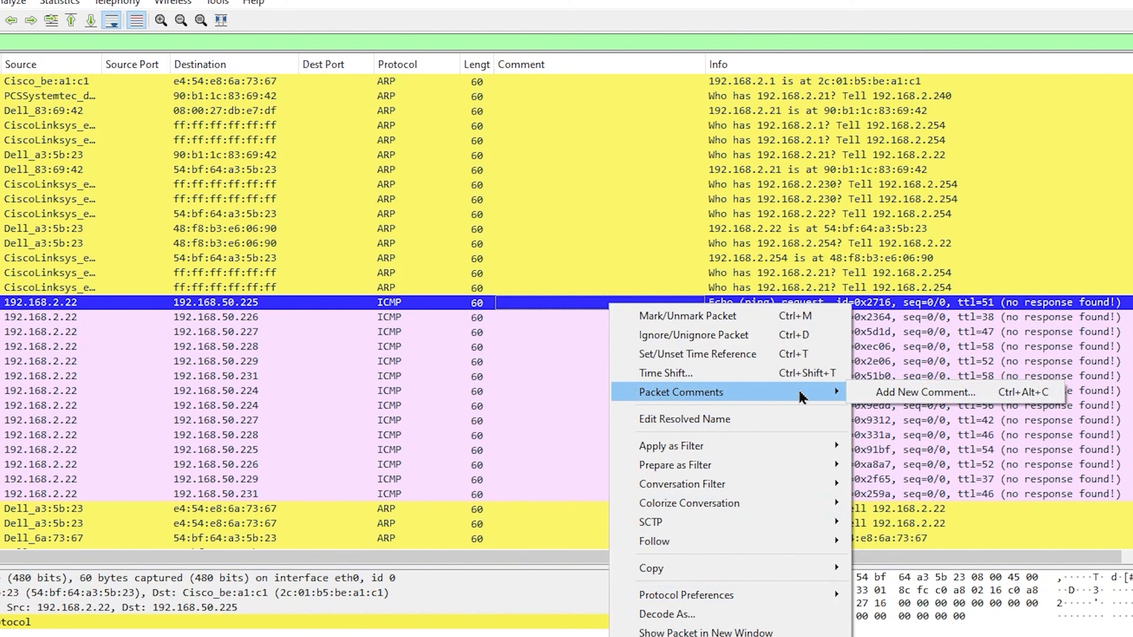
click(886, 392)
right_click(637, 341)
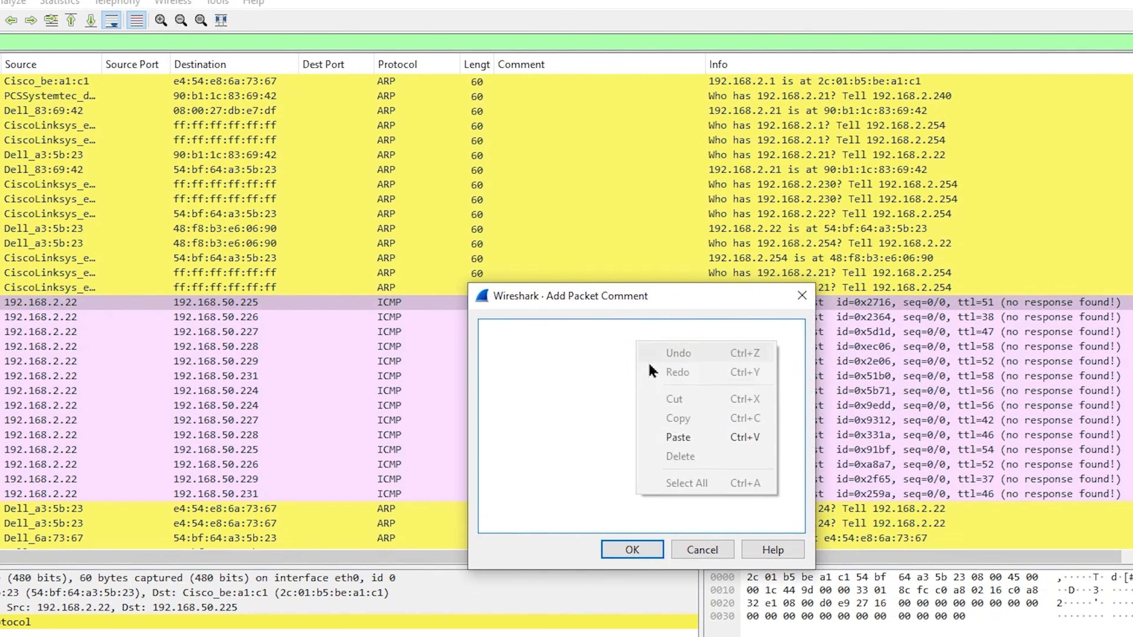
click(672, 436)
click(632, 549)
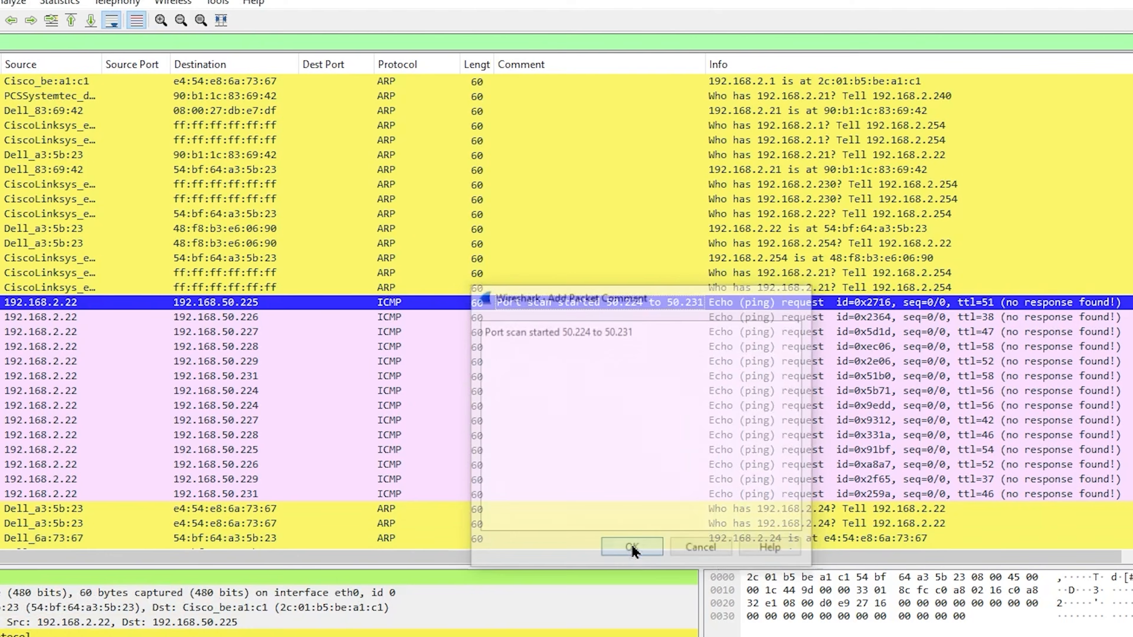
Add the packet comment "Port scan started 50.241 to 50.247" to the first ping request sent to 192.168.50.241
scroll(1105, 357, down, 12)
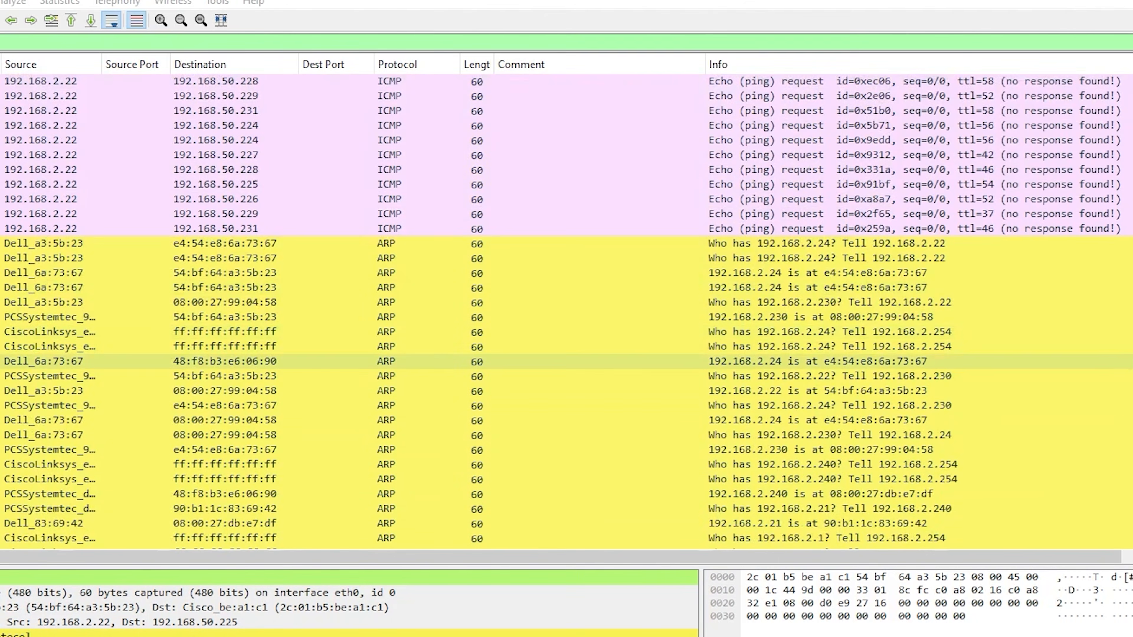
right_click(562, 305)
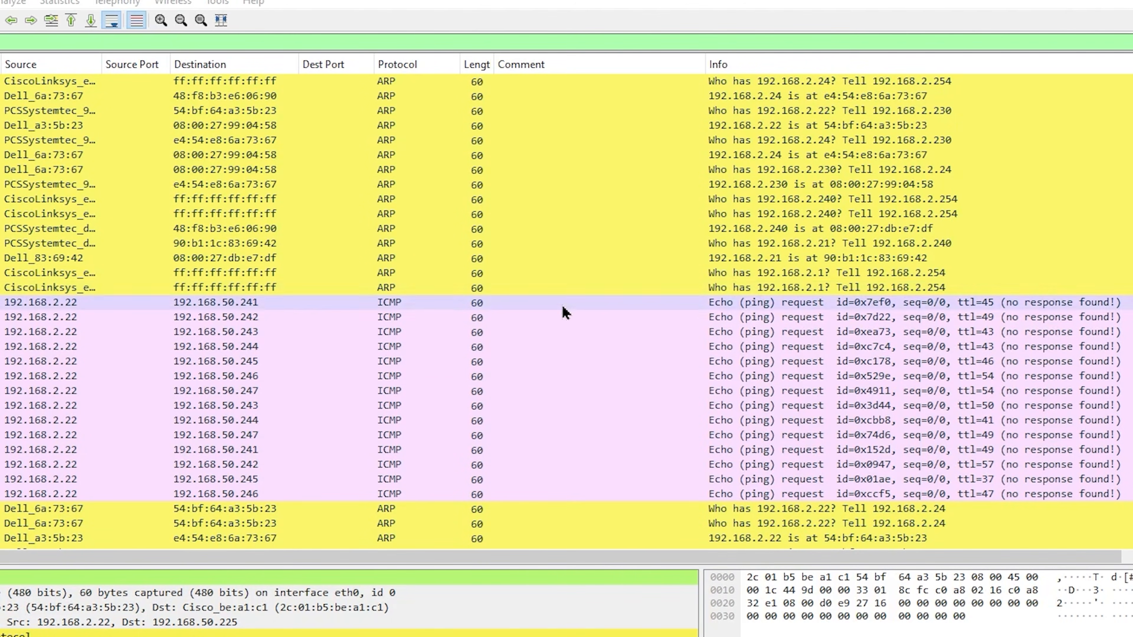
mouse_move(724, 394)
click(833, 394)
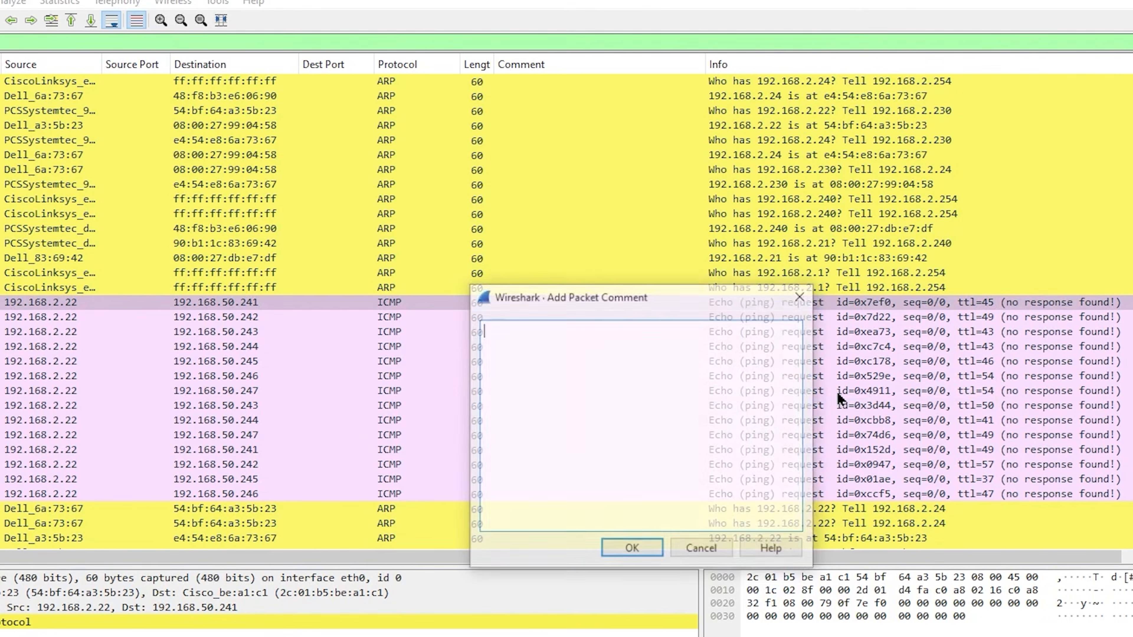
text(Port scan started 50.241 to 50.247)
click(641, 550)
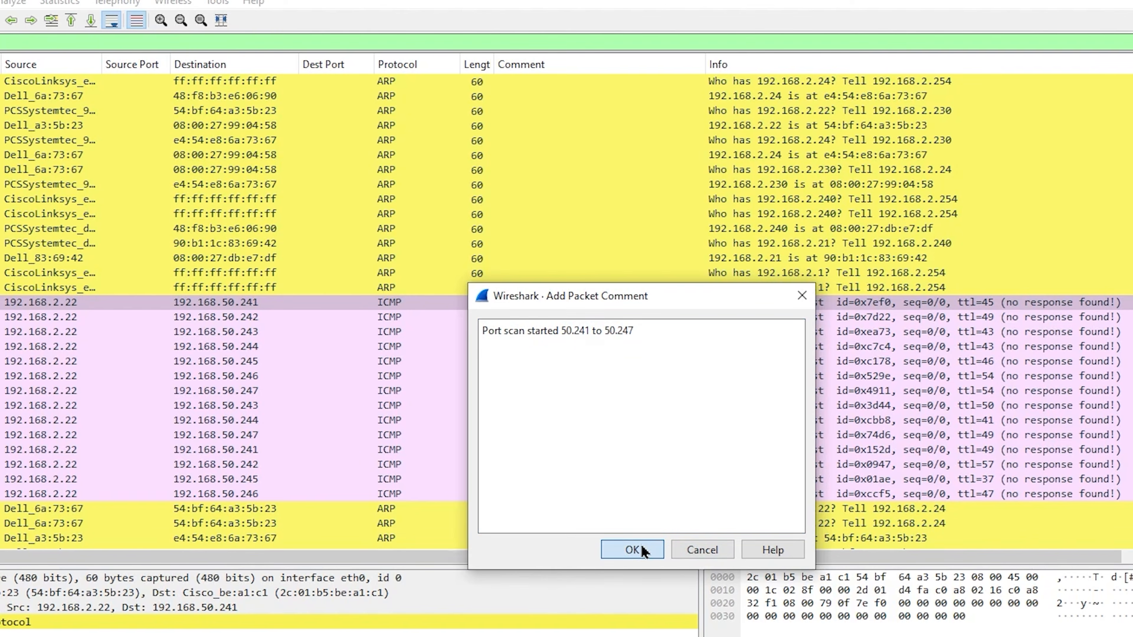
Add the packet comment "Port scan started 4.240 to 4.247" to the first ping request sent to 192.168.4.241
scroll(414, 366, down, 10)
scroll(428, 371, down, 3)
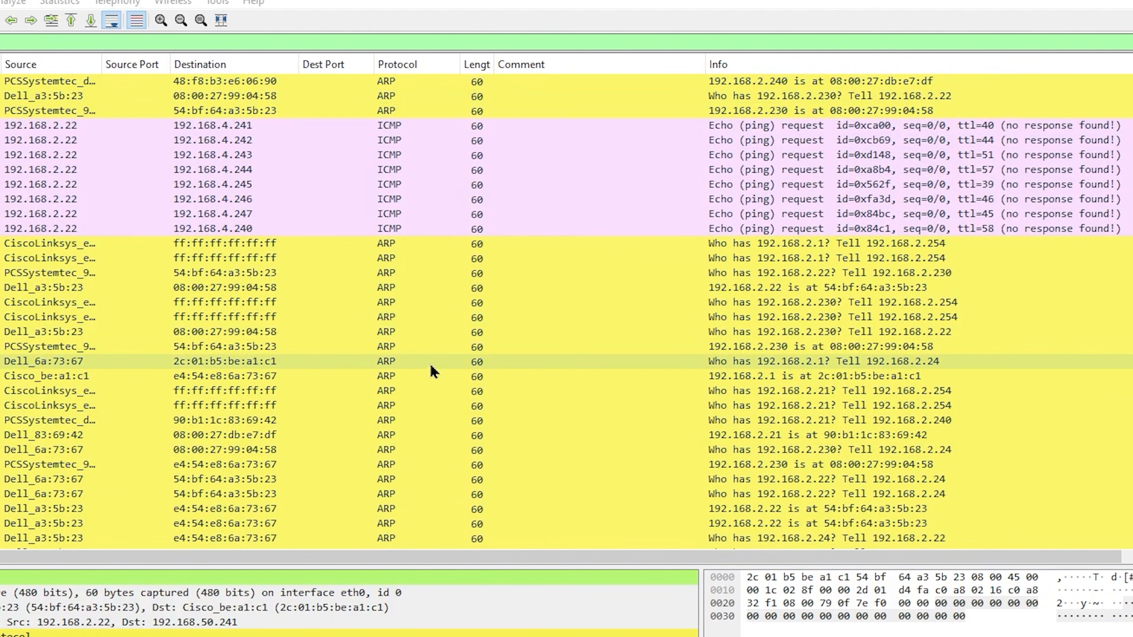
scroll(432, 374, up, 2)
click(491, 213)
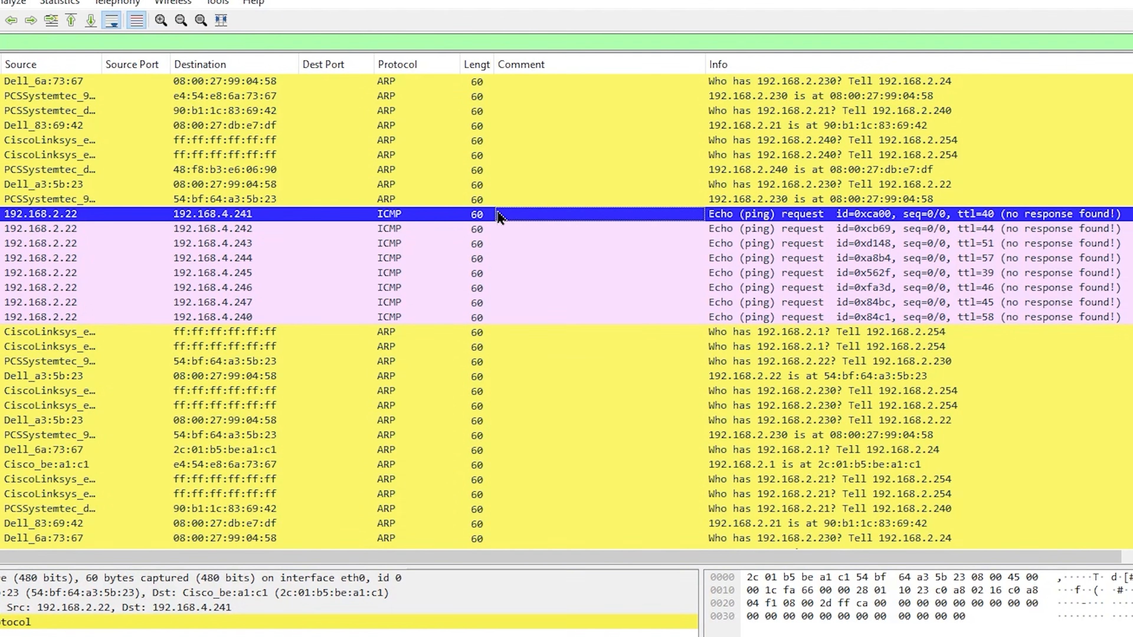
right_click(497, 214)
mouse_move(634, 298)
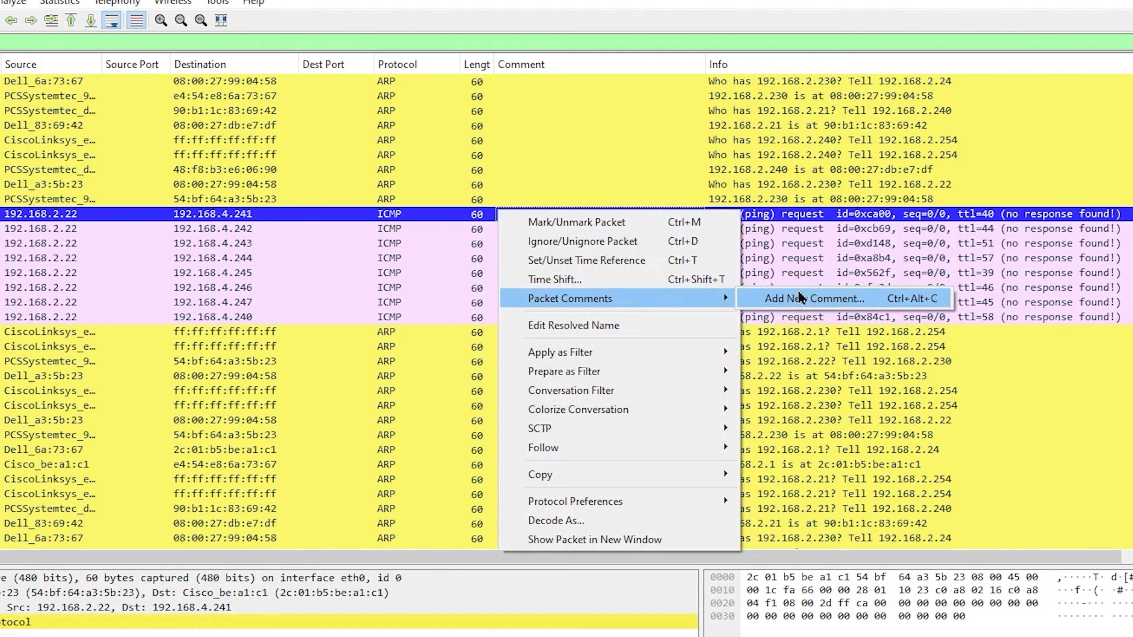
click(799, 296)
click(638, 552)
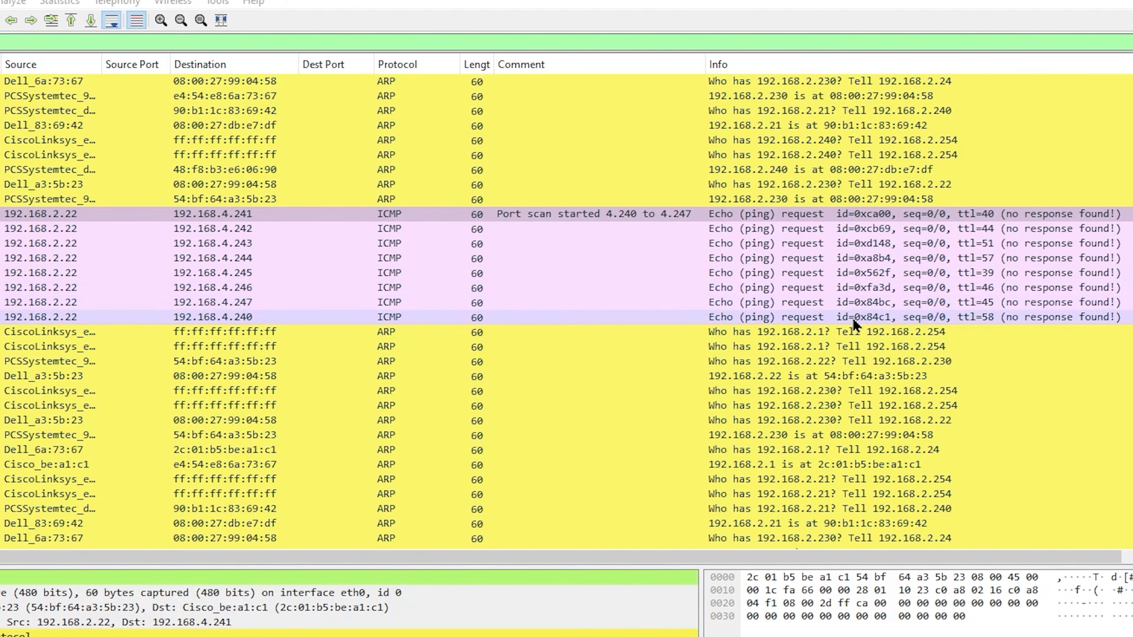
Add the packet comment "Port scan started 5.241 to 5.247" to the first ping request sent to 192.168.5.241
scroll(767, 342, down, 9)
scroll(765, 342, down, 7)
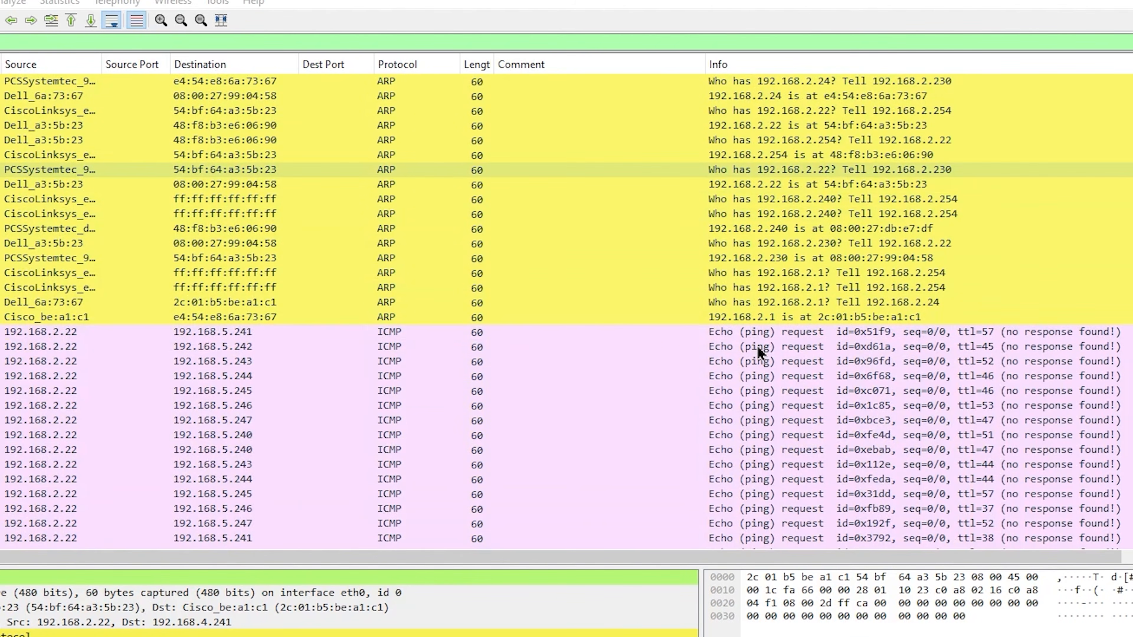
right_click(590, 331)
mouse_move(669, 418)
click(866, 420)
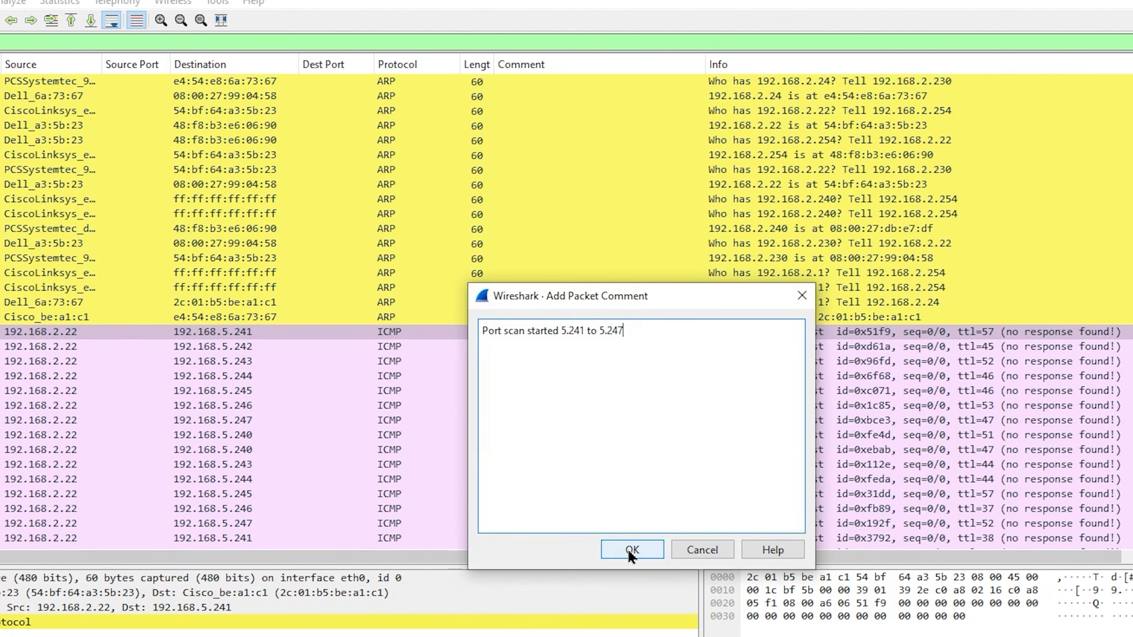
click(632, 550)
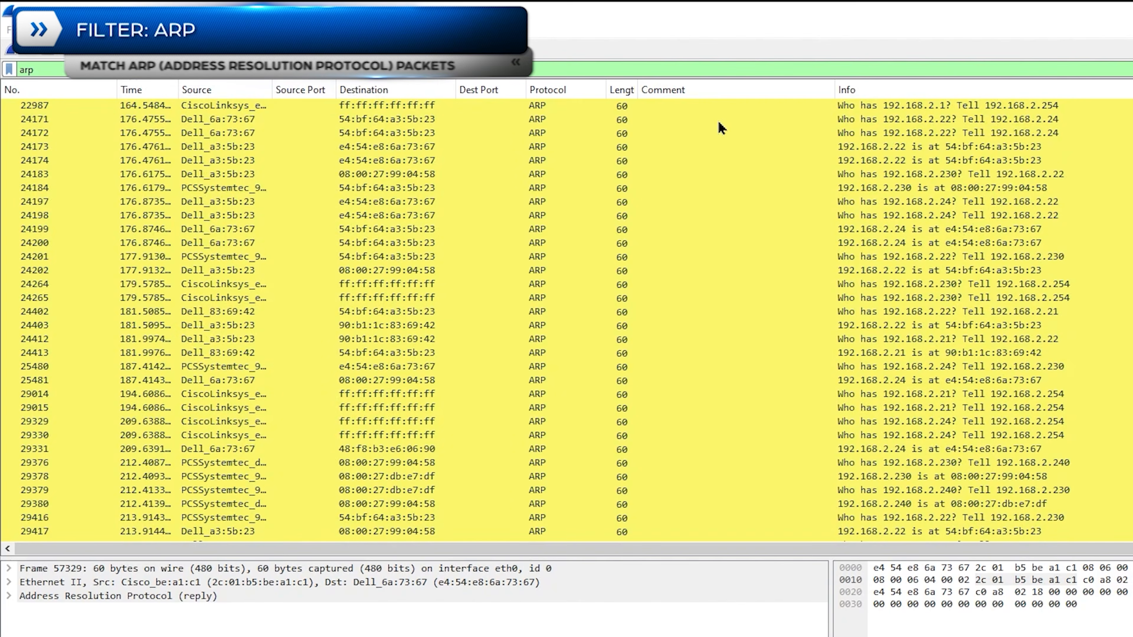
Examine the ARP-filtered packets for the run of broadcast requests from 192.168.2.22, checking where it starts and which addresses it covers
scroll(721, 129, down, 15)
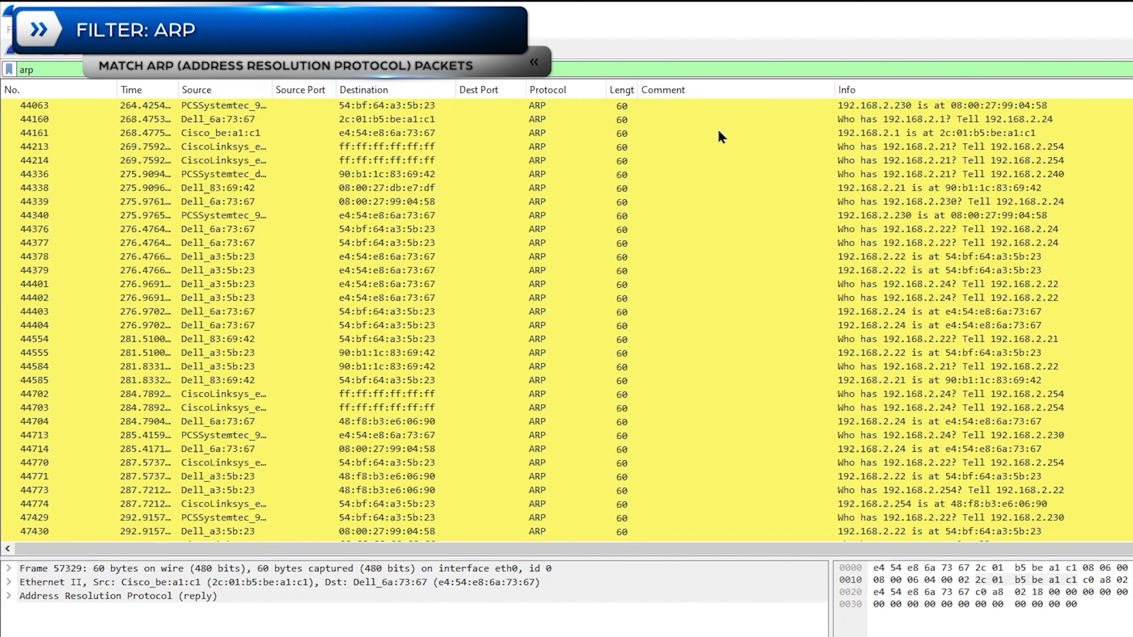
scroll(721, 136, down, 15)
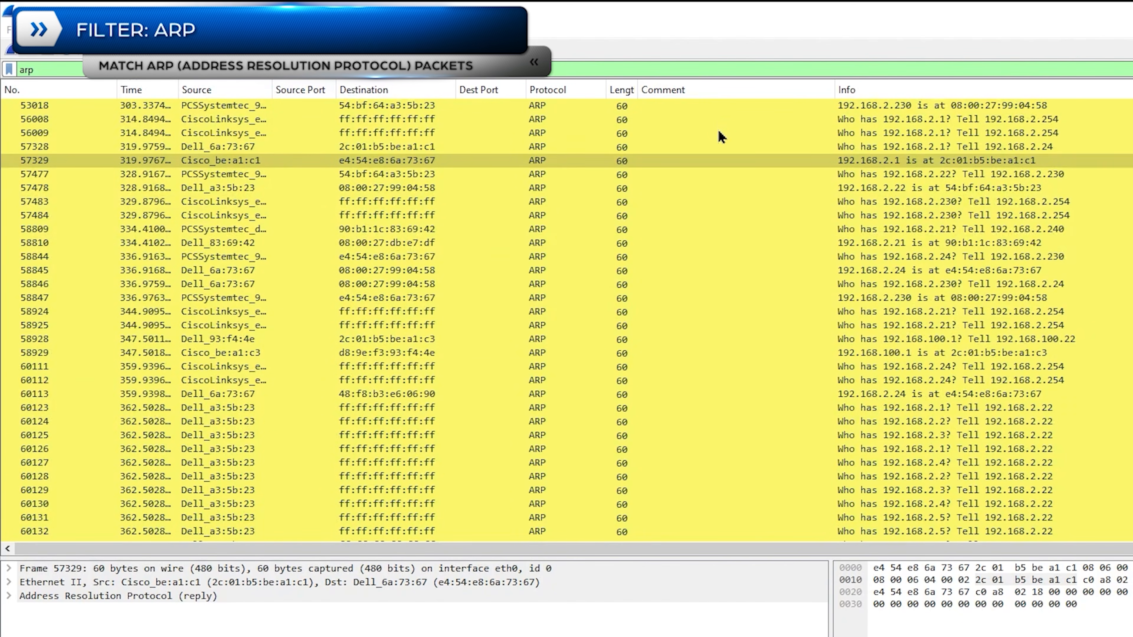
scroll(721, 137, down, 4)
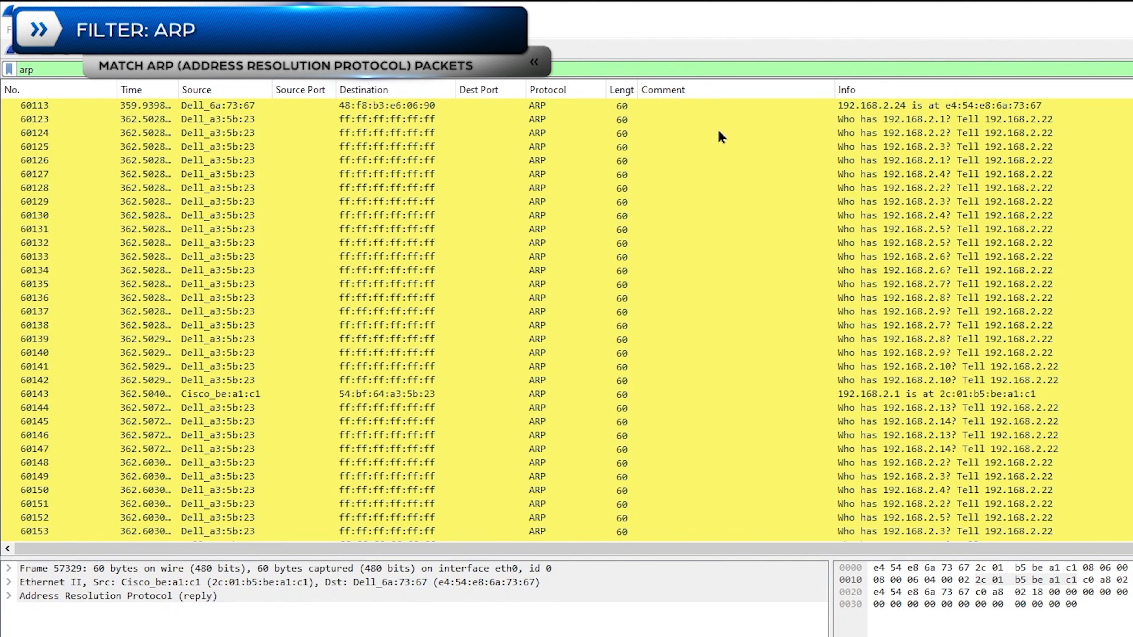
click(731, 119)
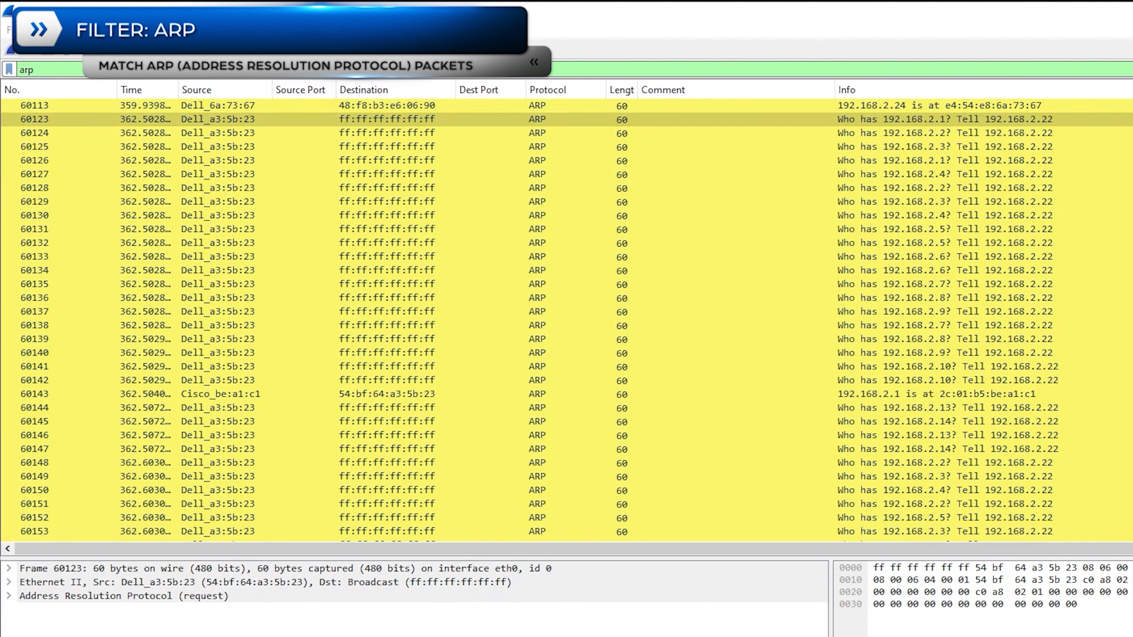
scroll(735, 197, down, 20)
scroll(735, 198, down, 20)
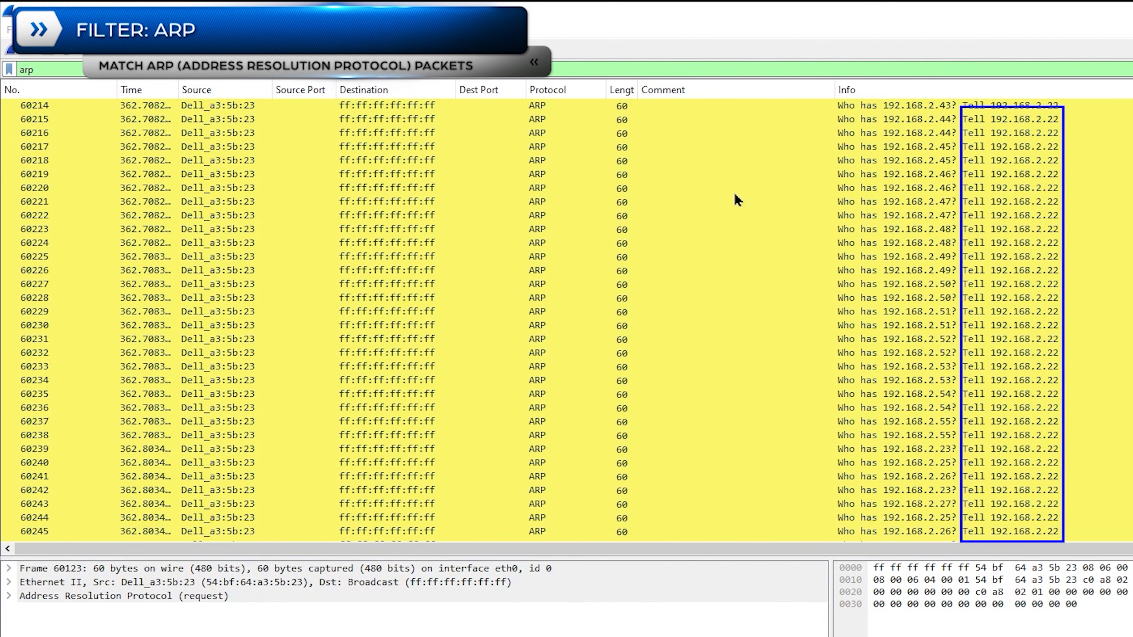
scroll(729, 213, down, 20)
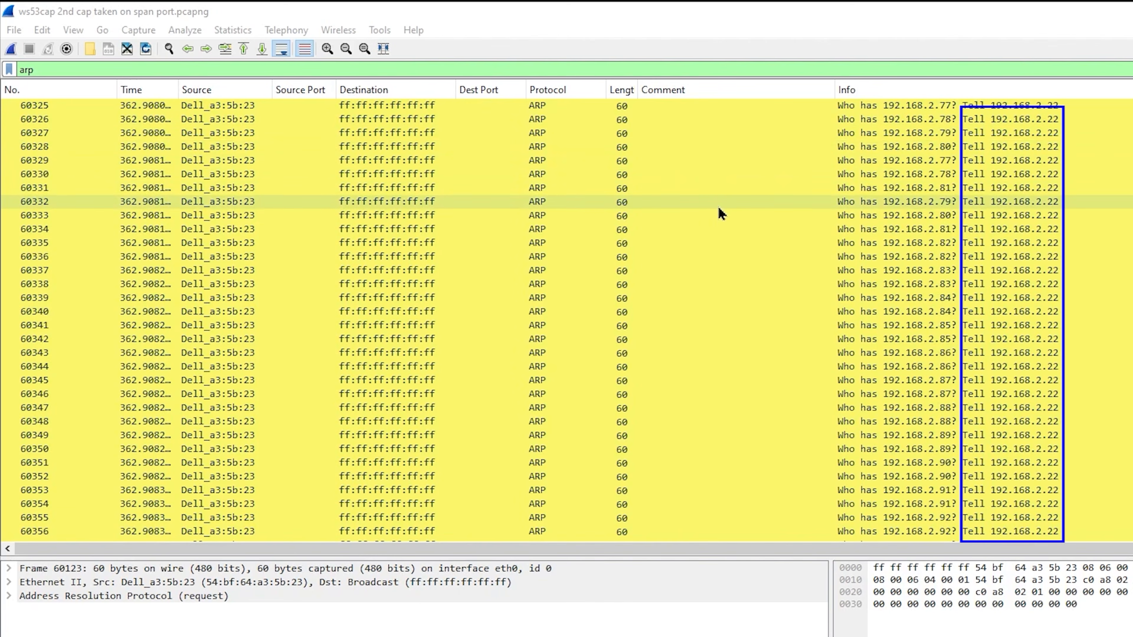
scroll(736, 232, down, 20)
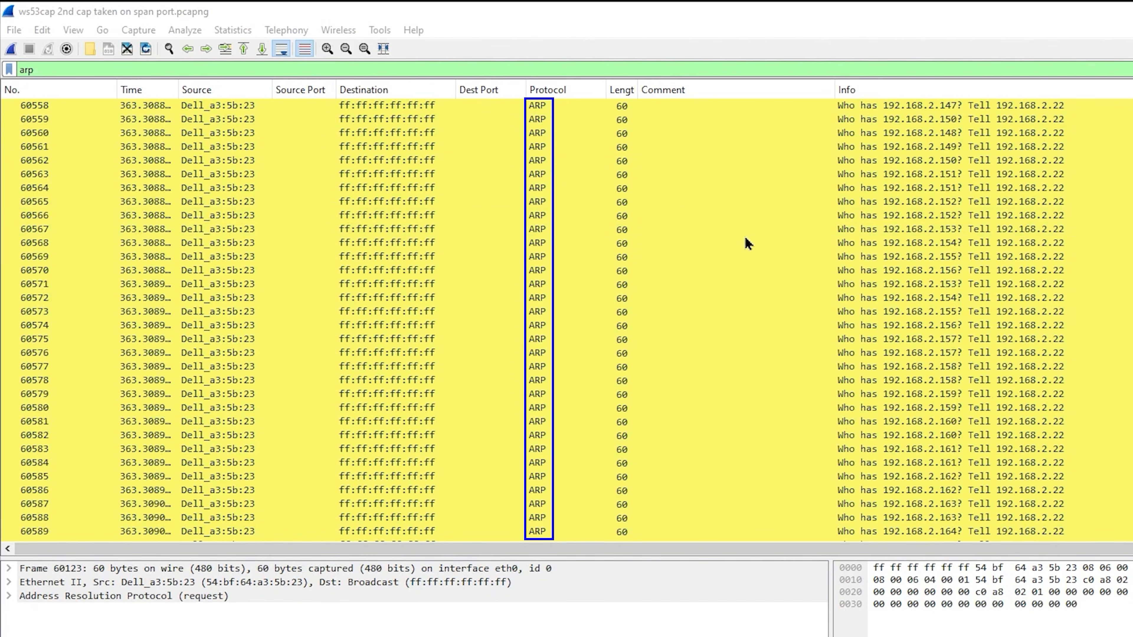
scroll(758, 264, down, 20)
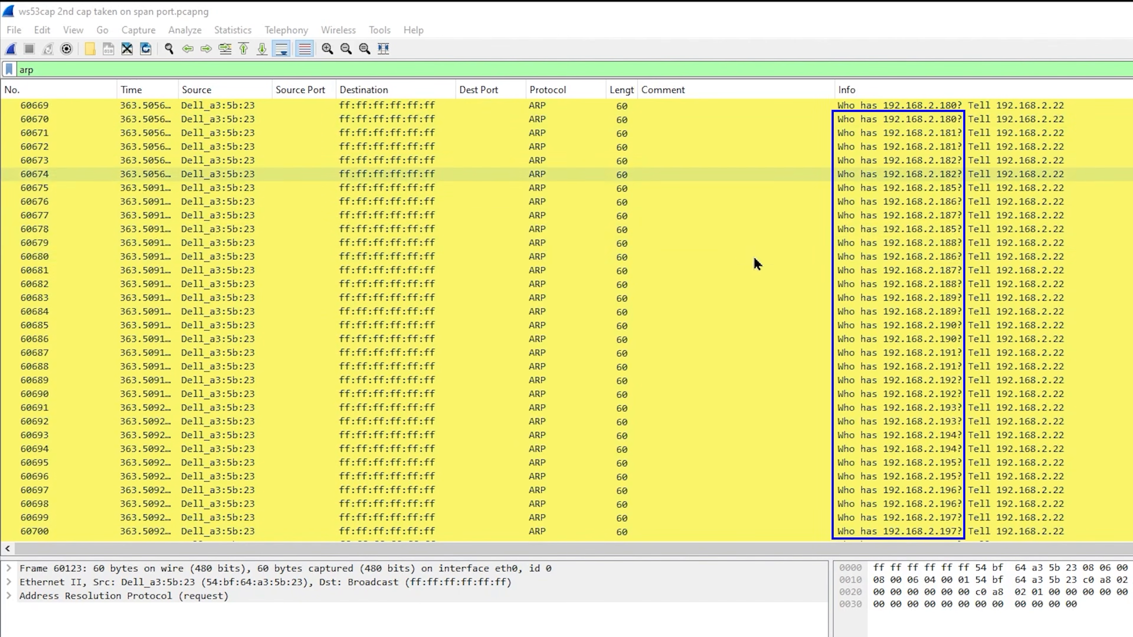
scroll(749, 290, down, 7)
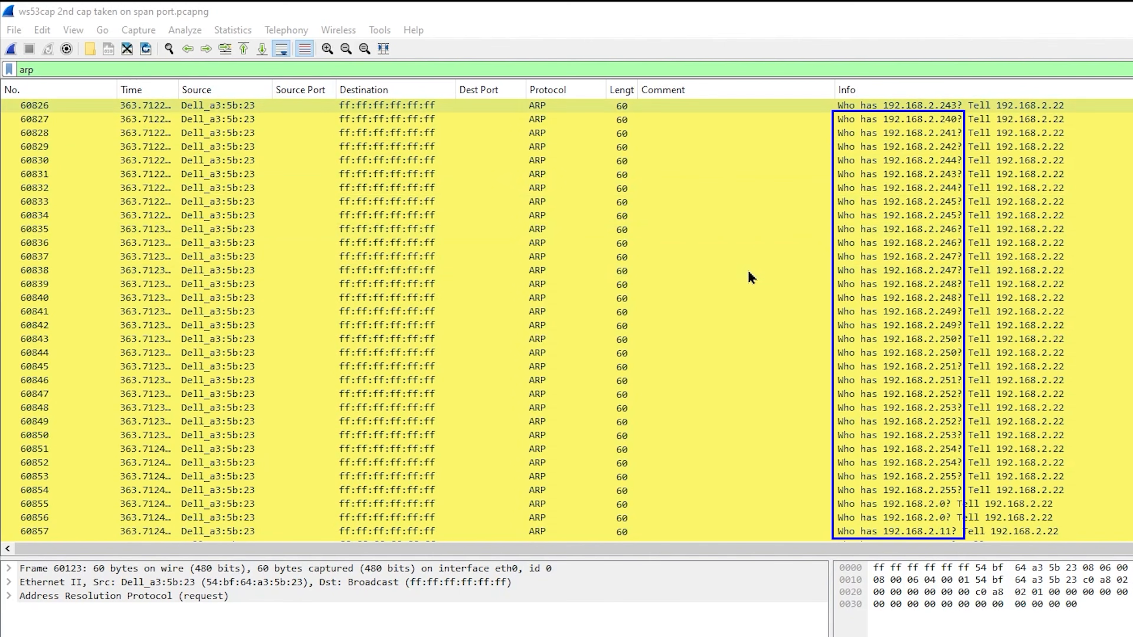
click(753, 342)
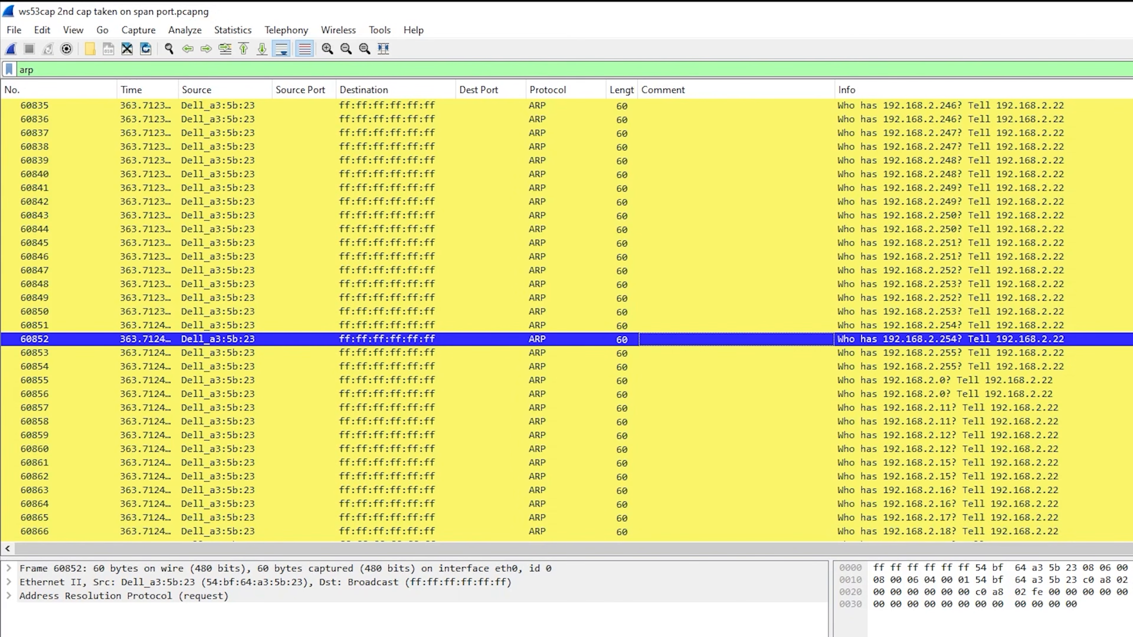
Add the packet comment "Port scan started 192.168.2.0/24" to packet 60123, the first ARP request of the sweep
right_click(750, 161)
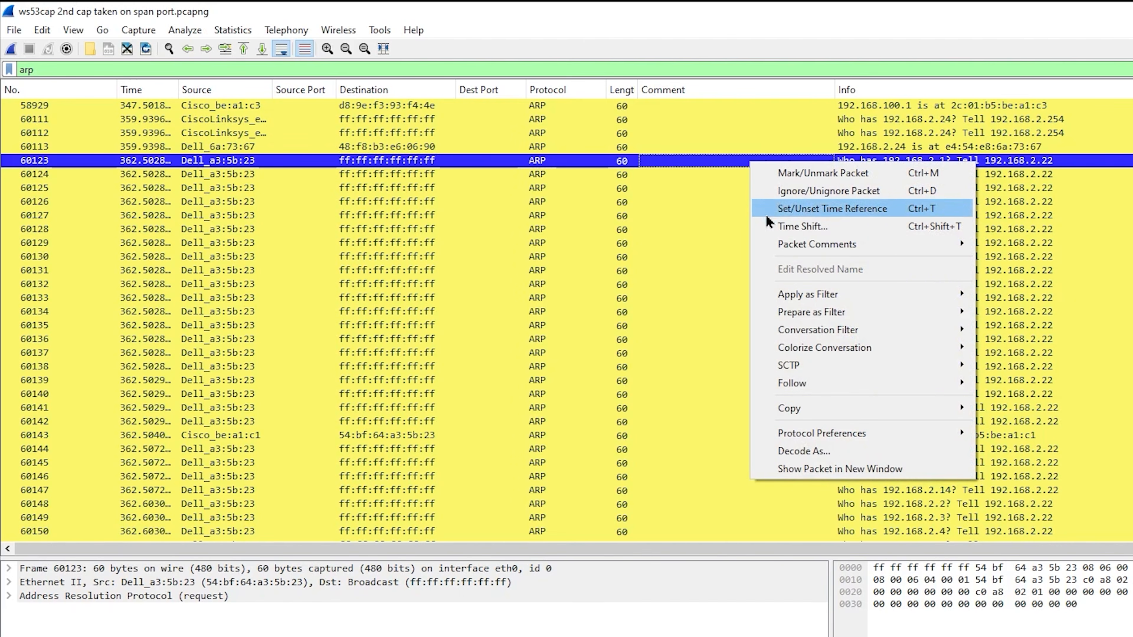
mouse_move(779, 245)
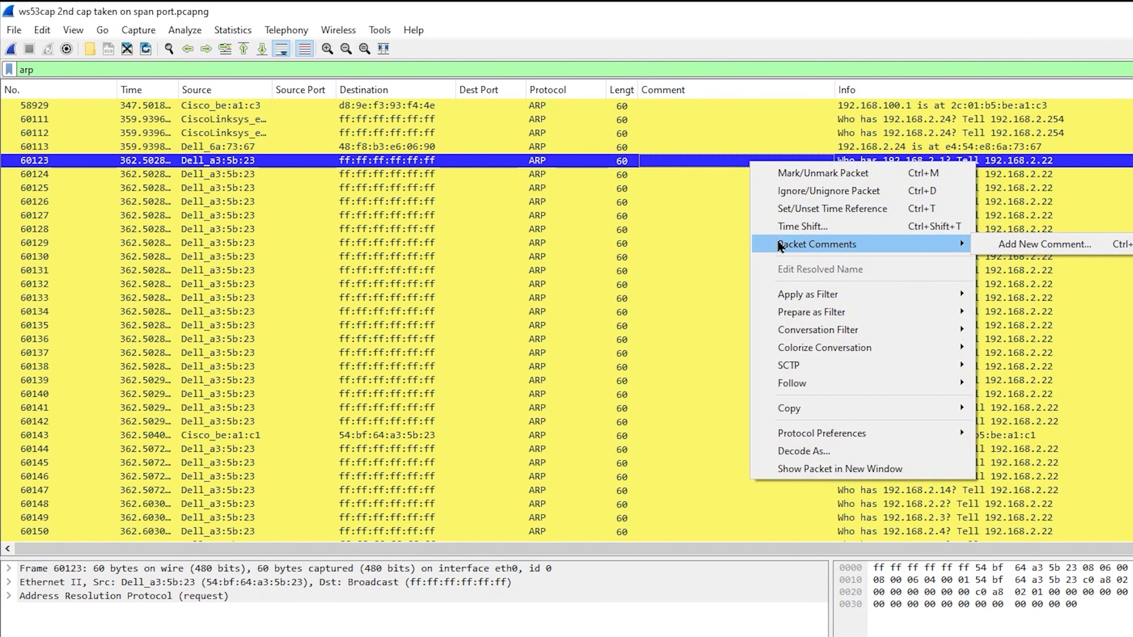
click(1025, 244)
text(Port scan started 192.168.2.0/24)
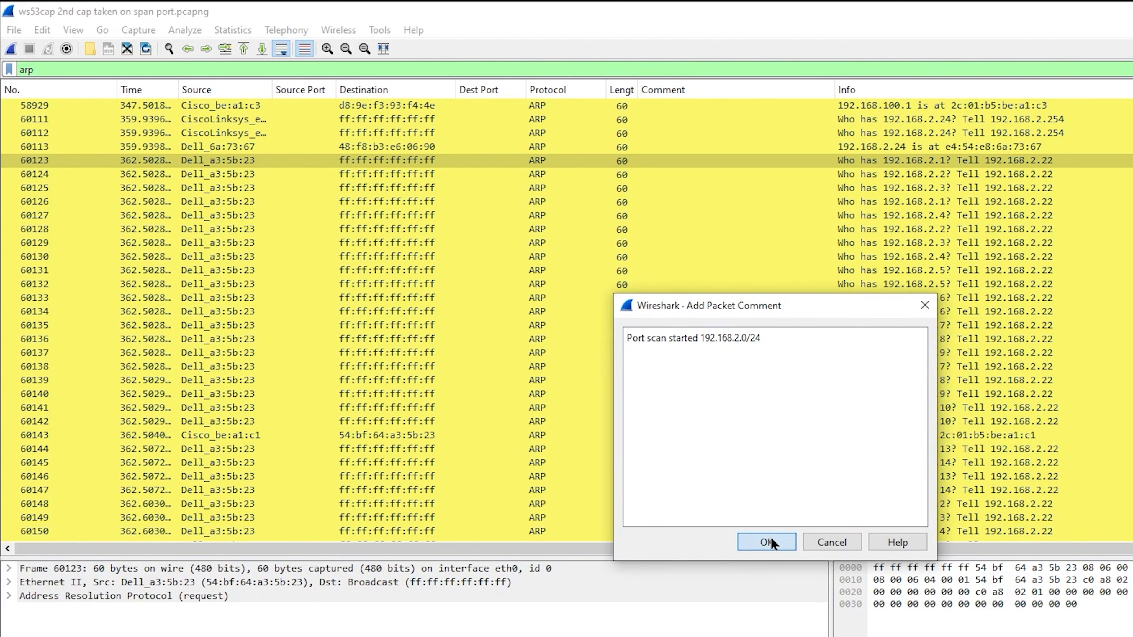
click(772, 543)
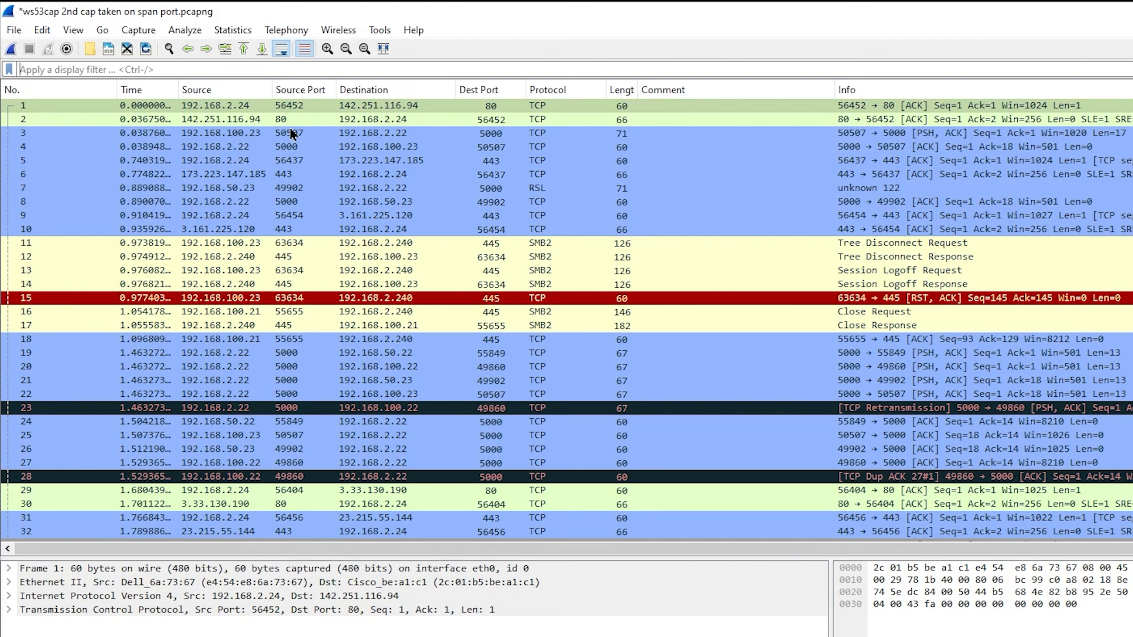
Filter the capture to traffic of the scanning host with ip.addr==192.168.2.22
text(ip)
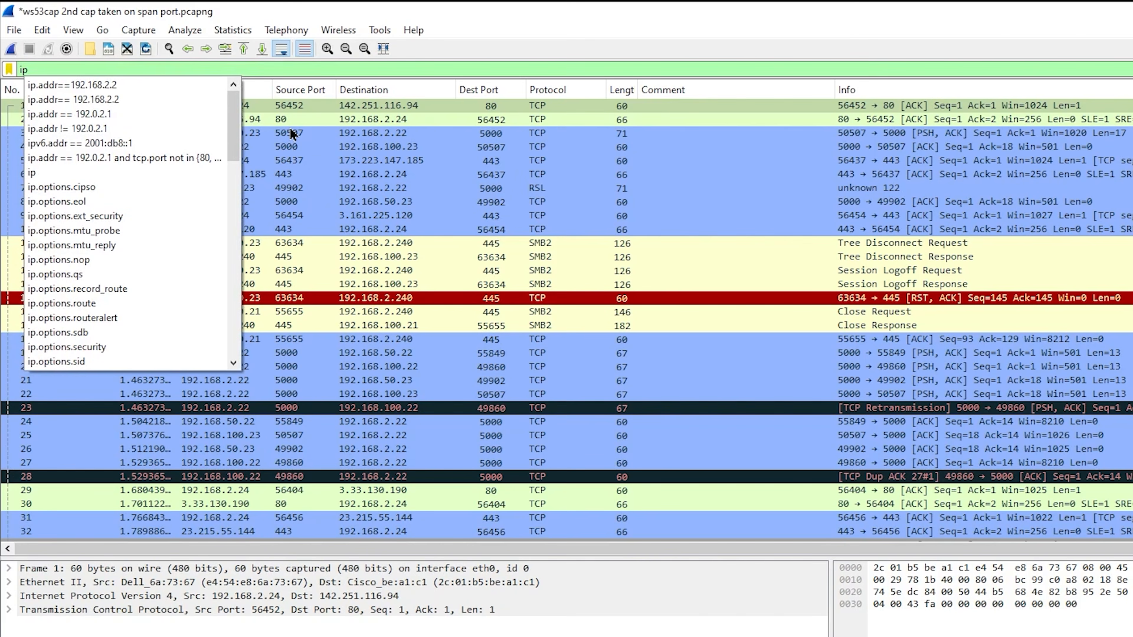
text(.addr==19)
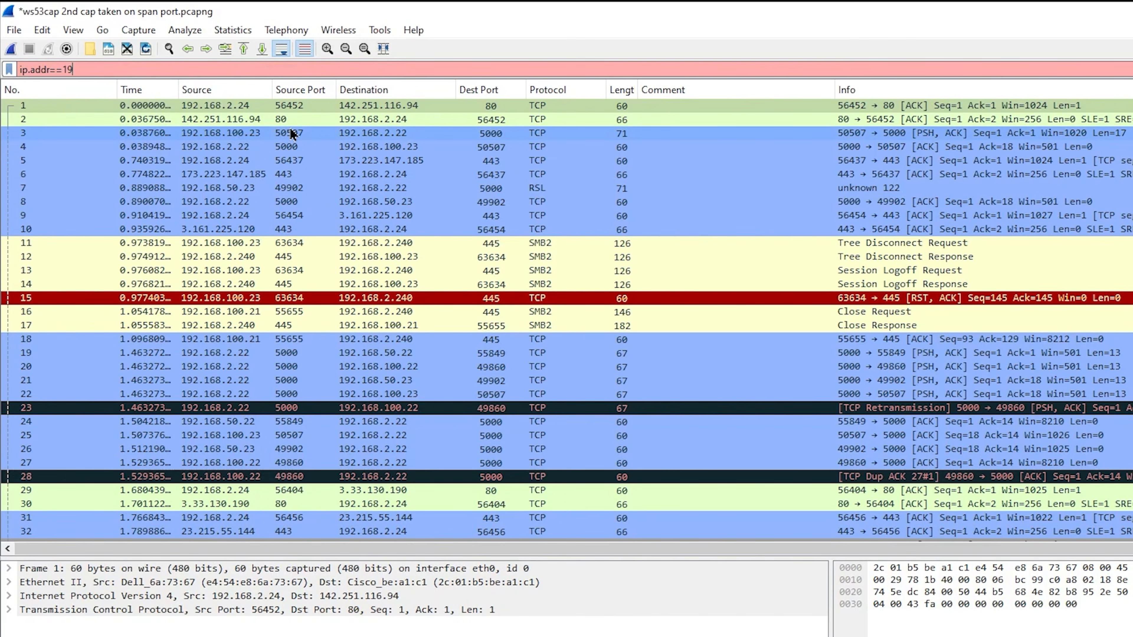
text(2.168.2.22)
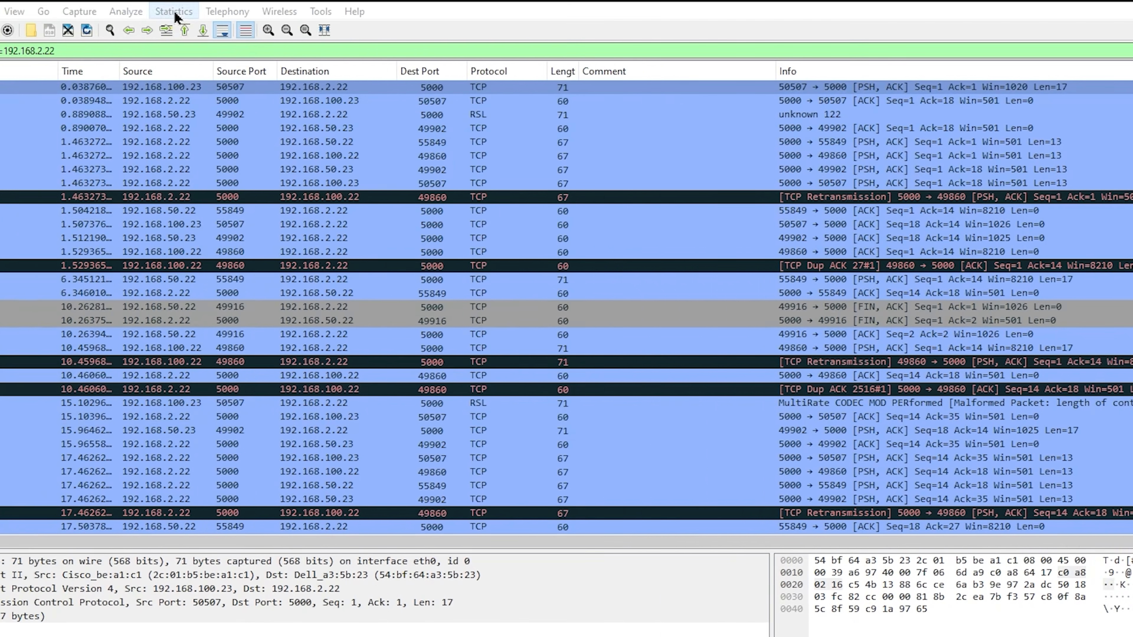
Open the I/O graph of the filtered traffic and inspect the packets behind the peaks near 143, 189, 247 and 295 seconds
click(263, 10)
click(40, 138)
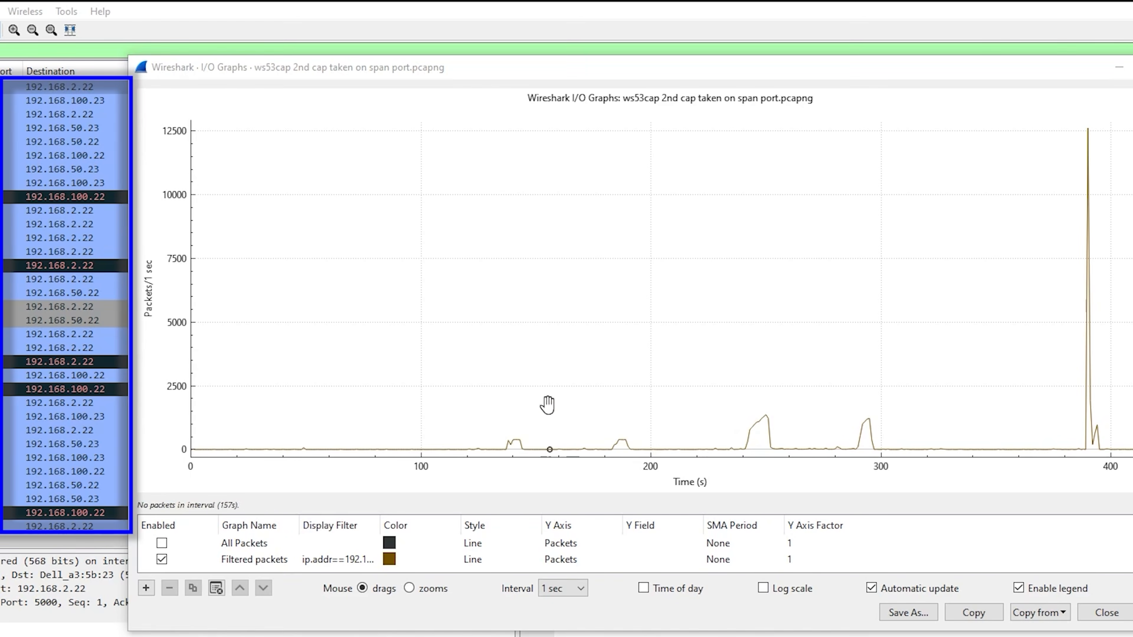
click(518, 446)
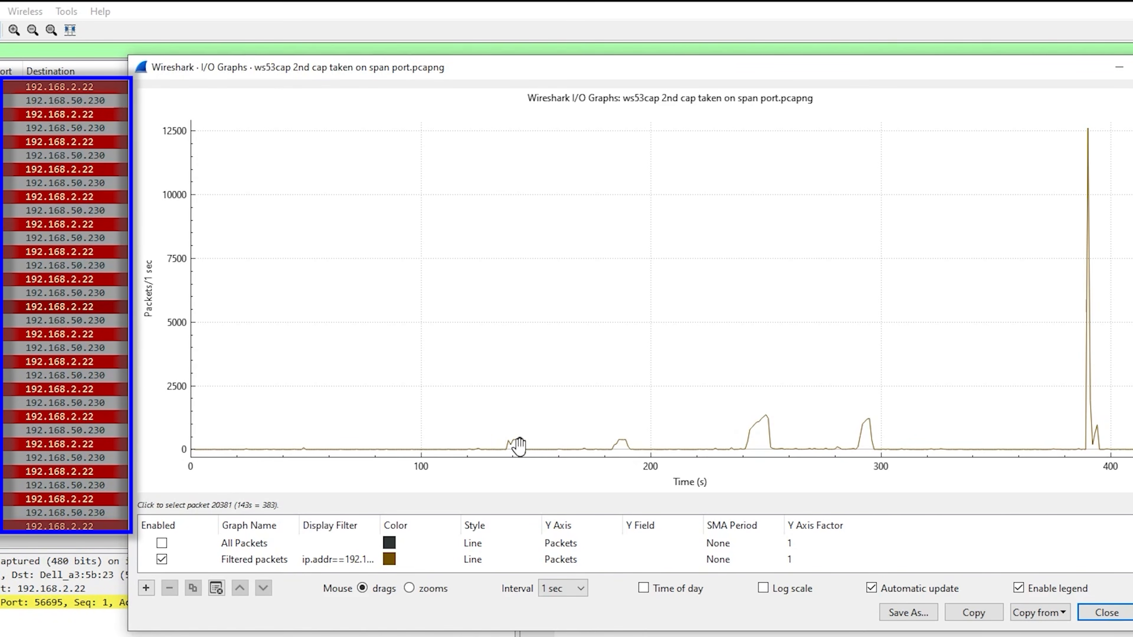
click(625, 457)
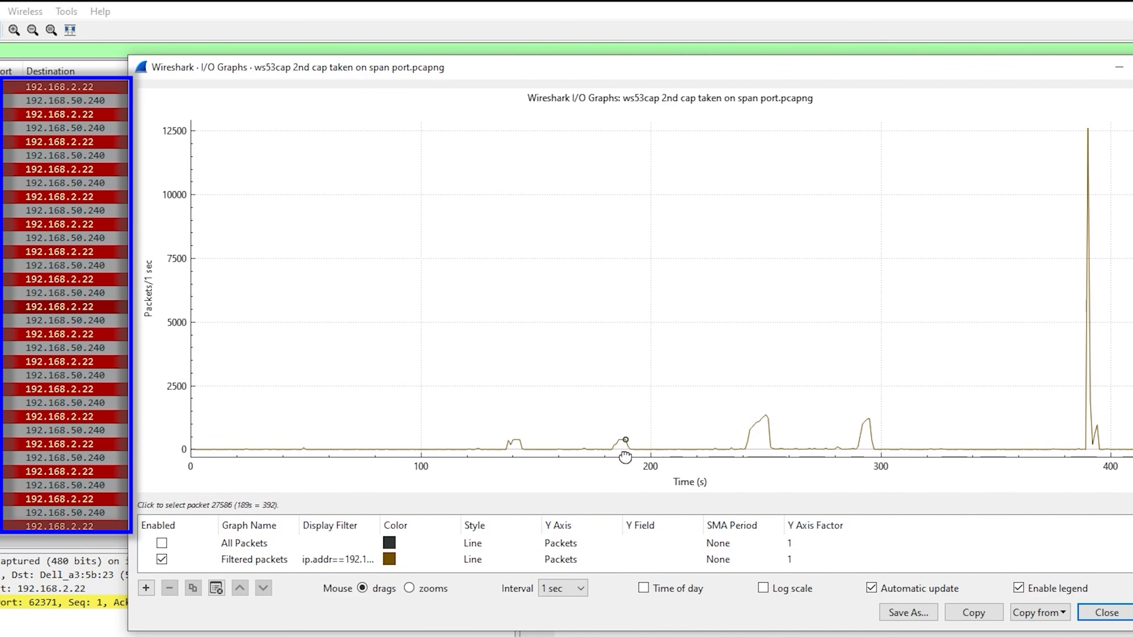
click(761, 428)
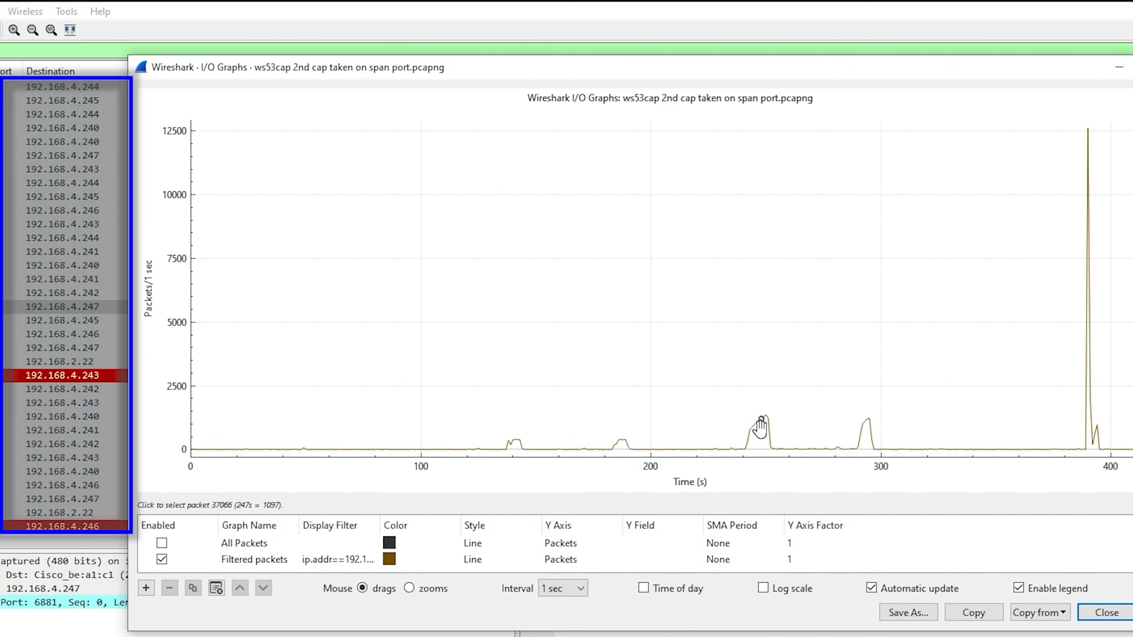
click(867, 439)
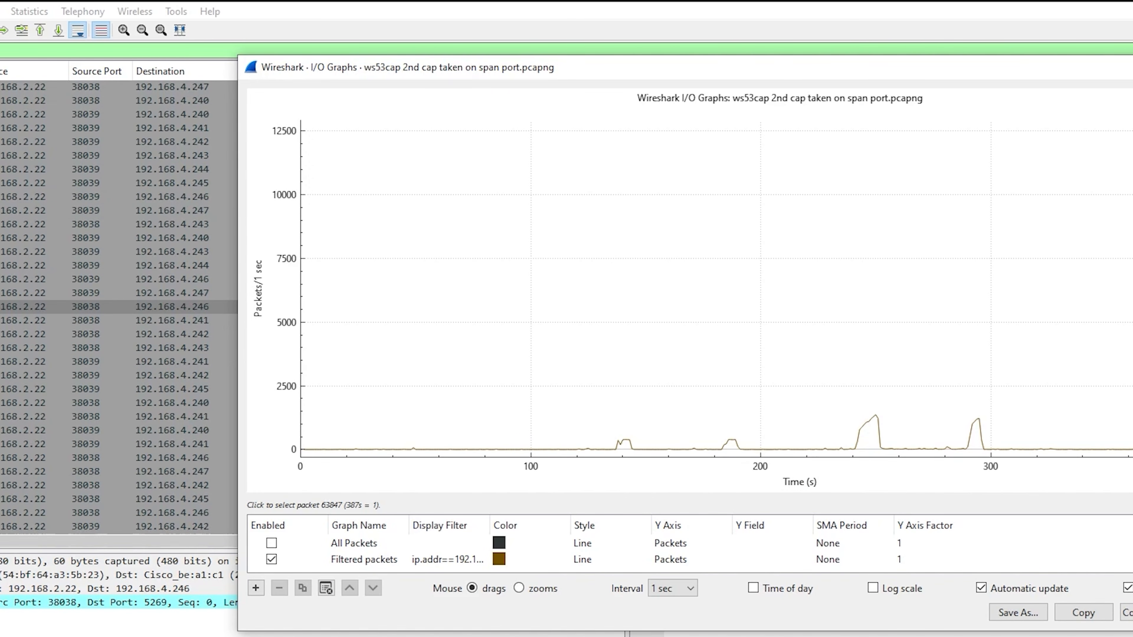
Replace the display filter with frame.comment to list only the commented packets
triple_click(156, 49)
text(frame)
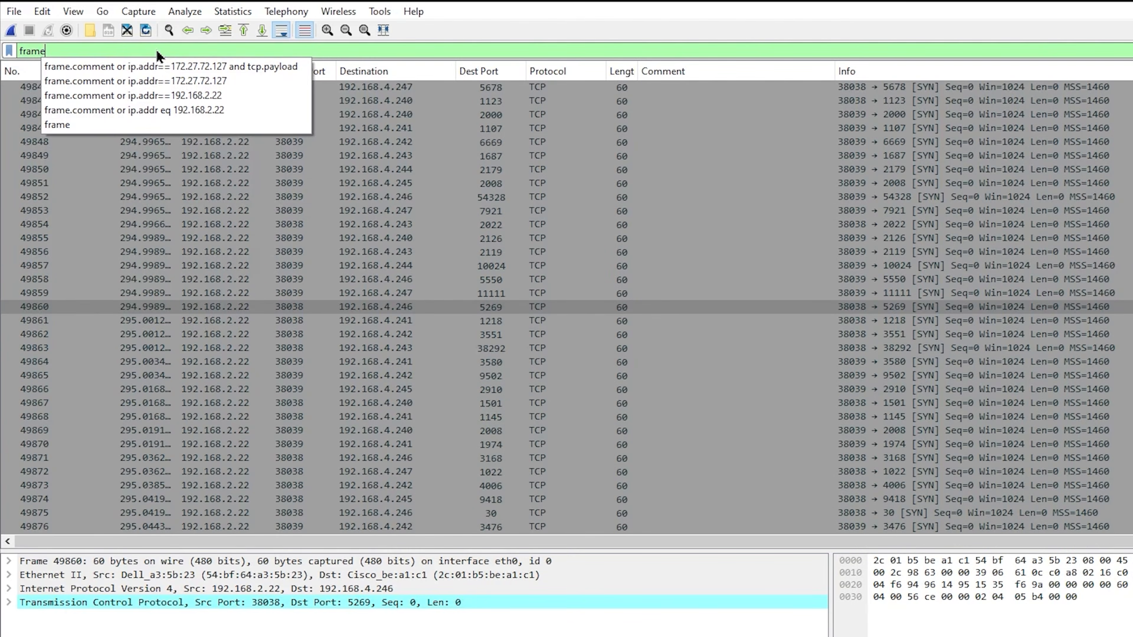
text(.comment)
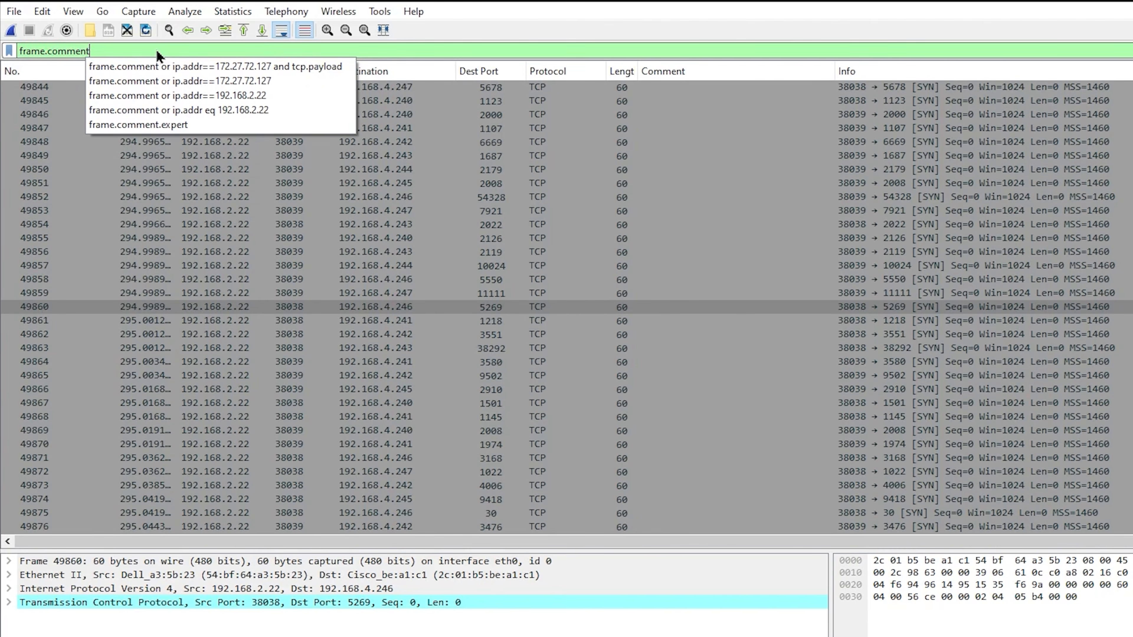
key(Return)
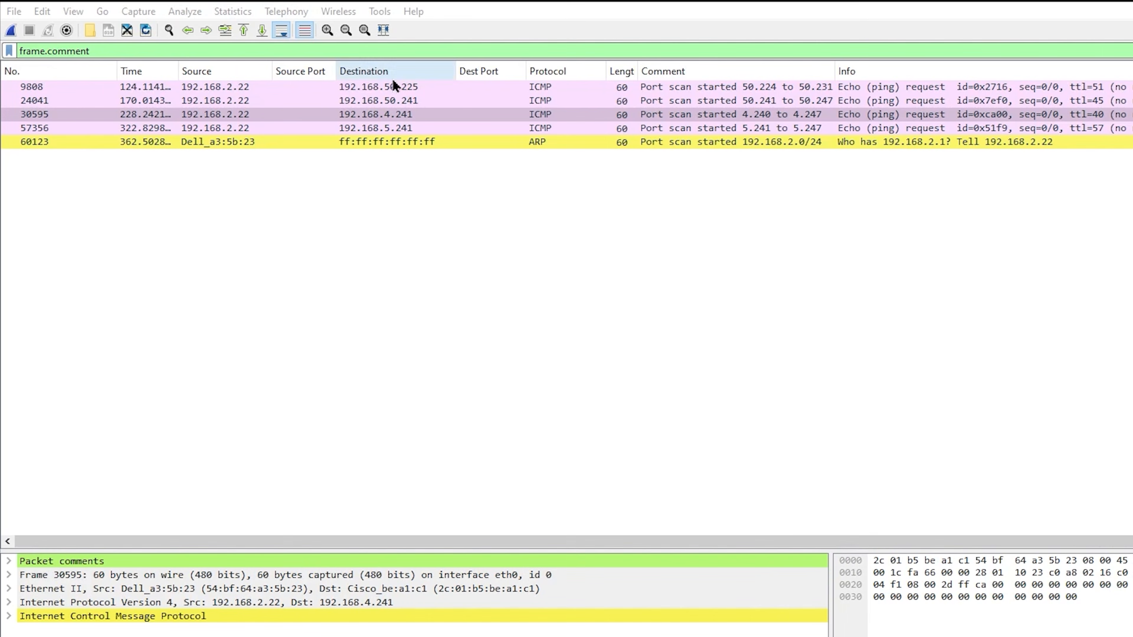
Select the commented packet 9808 and extend the display filter to frame.comment or ip.addr==192.168.2.22
click(436, 88)
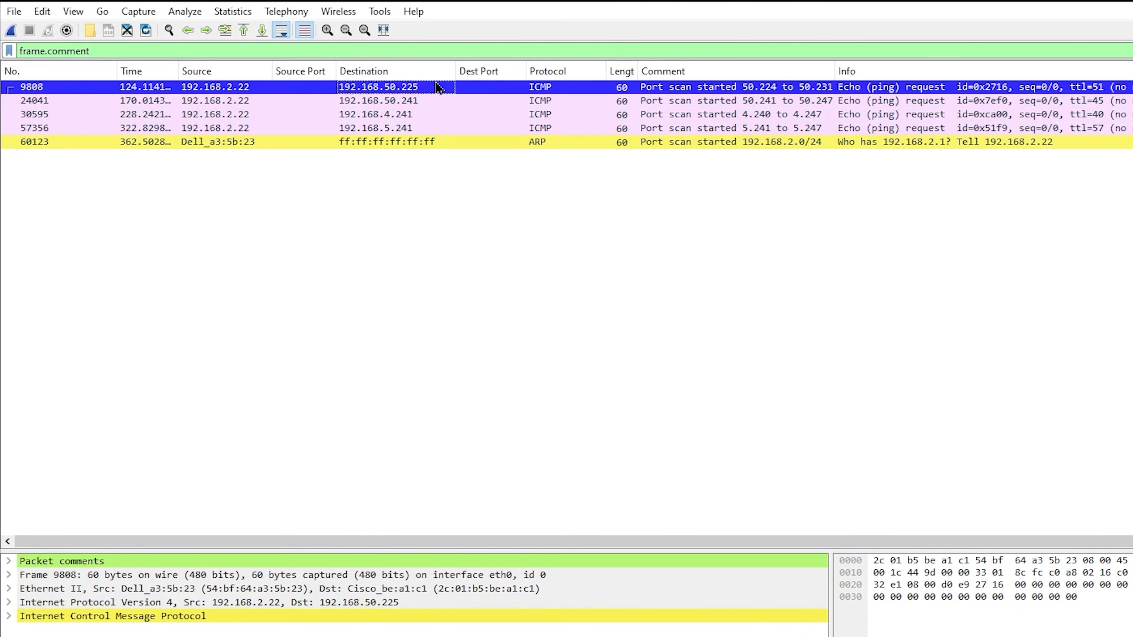
key(ctrl+slash)
text(or ip.a)
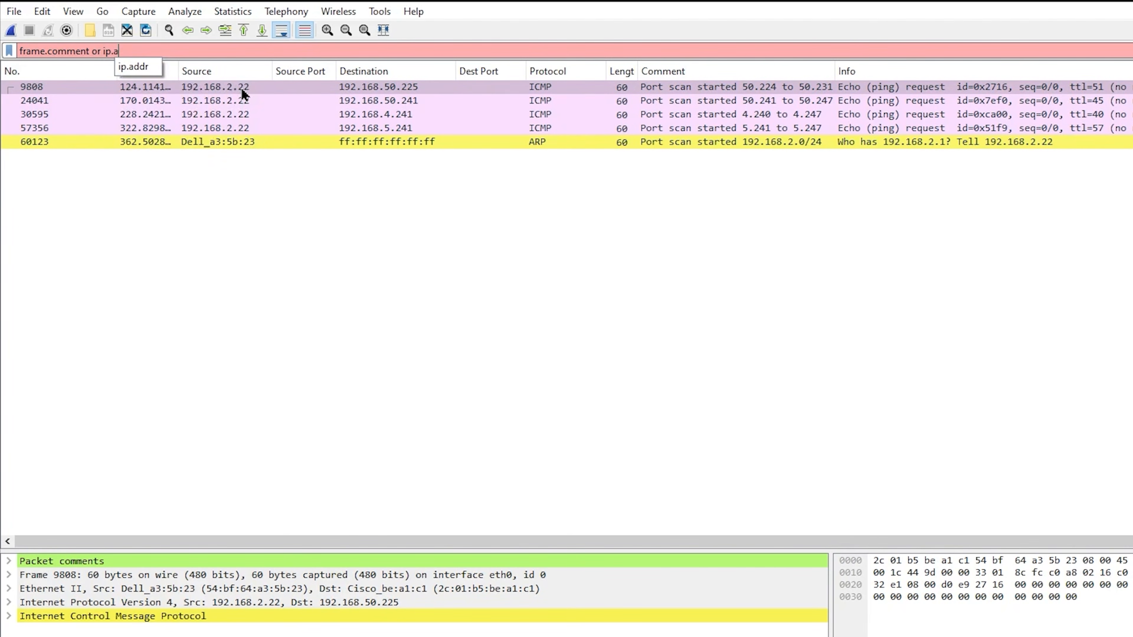
text(ddr==192.168)
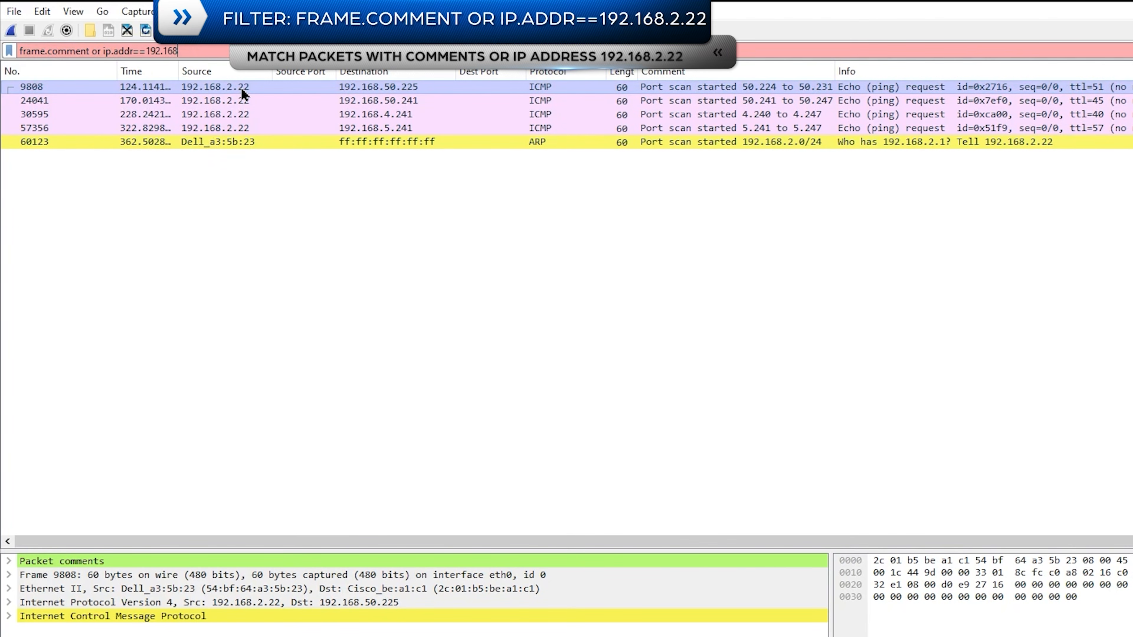
text(.2.22)
key(Return)
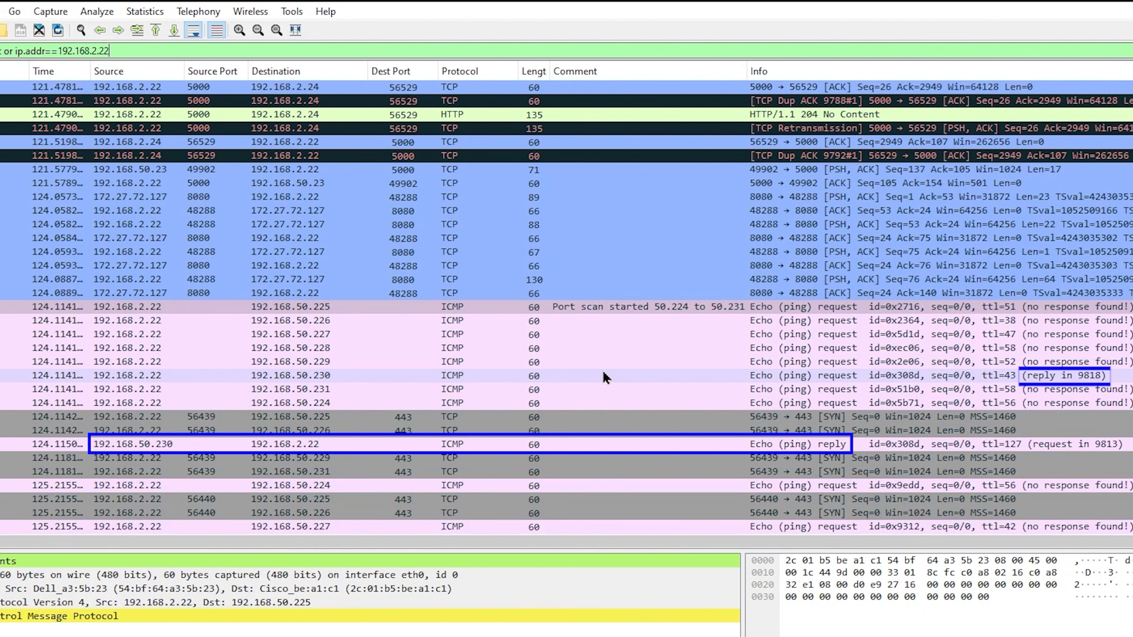
Add the packet comment "port scan of 192.168.50.230" to the echo reply from 192.168.50.230 in packet 9818
click(599, 446)
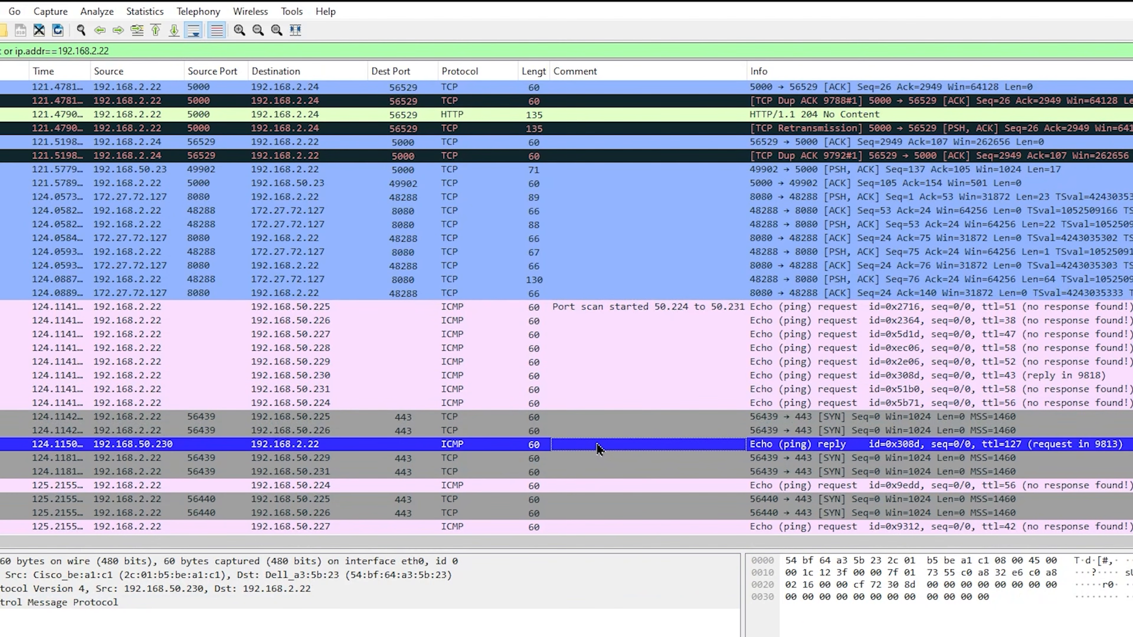
right_click(597, 445)
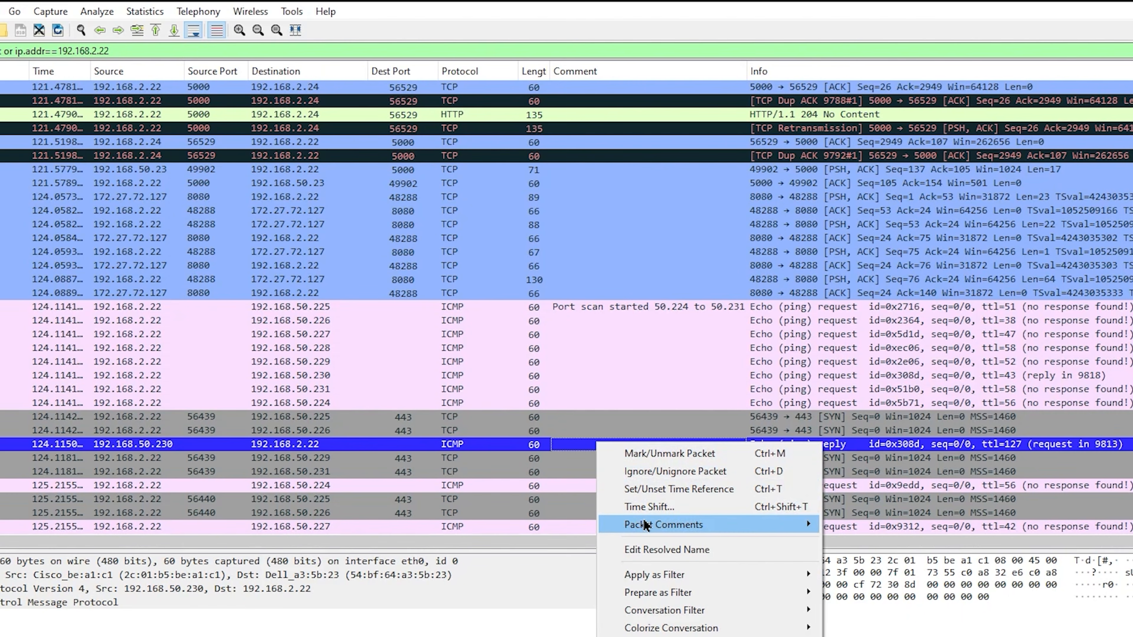
mouse_move(643, 520)
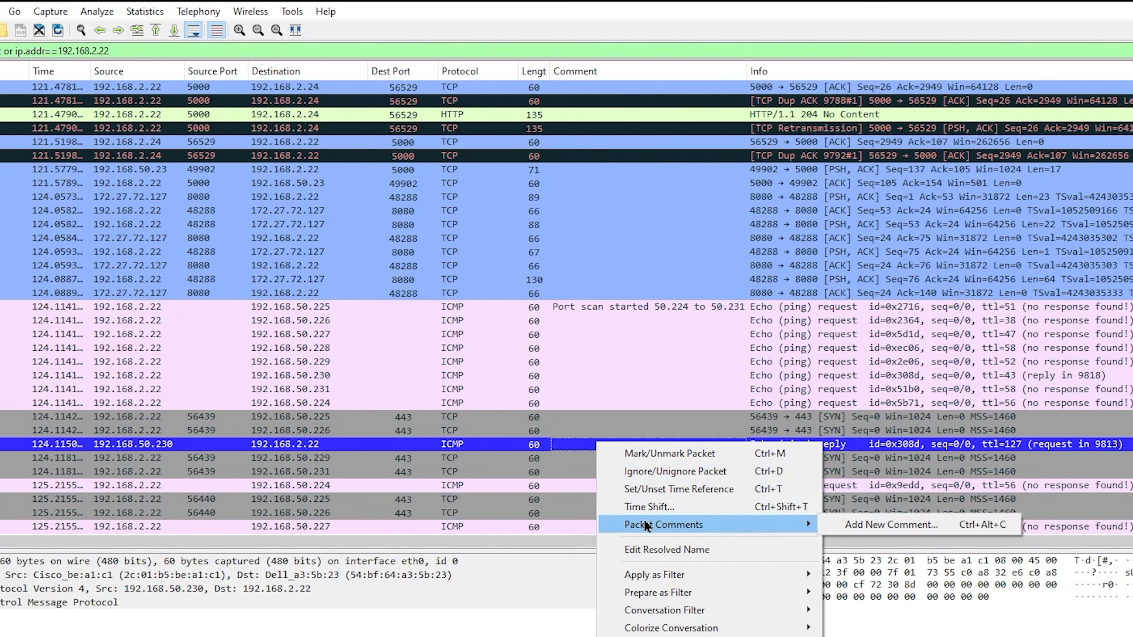
click(846, 525)
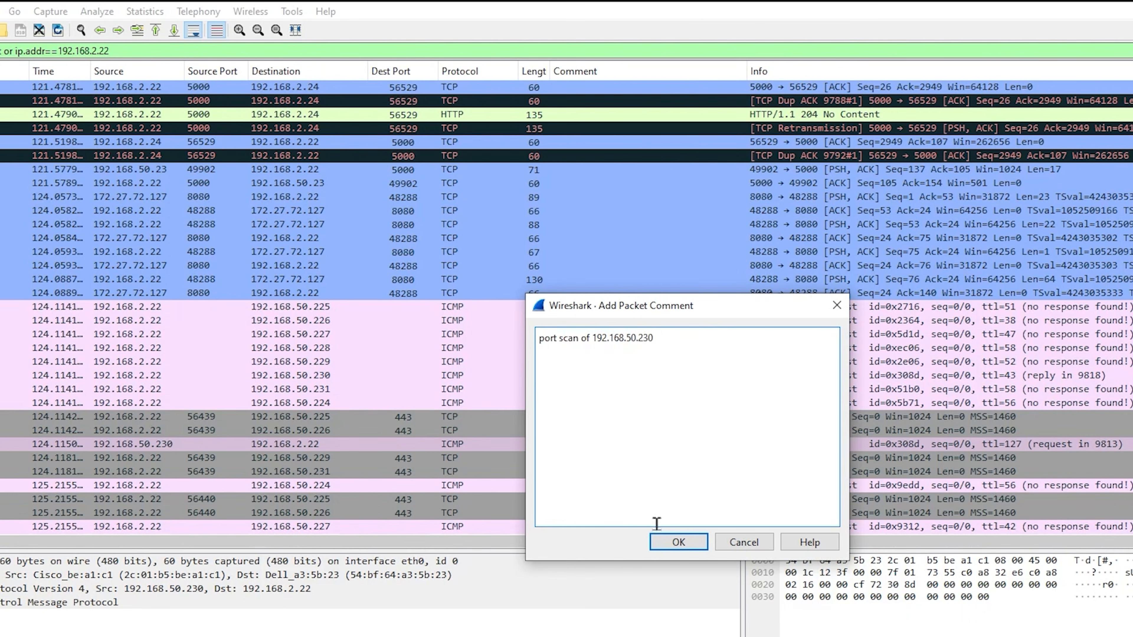
click(678, 542)
Extend the display filter to frame.comment or ip.addr==192.168.2.22 and ip.addr eq 192.168.50.230
click(128, 53)
text(and ip)
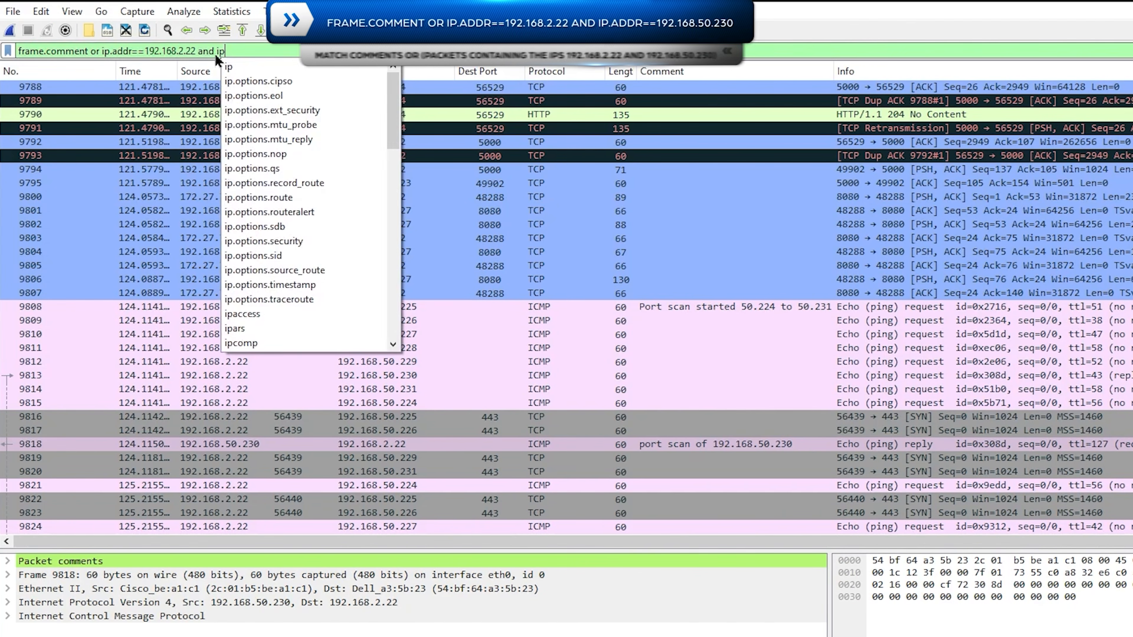
text(.addr eq 1)
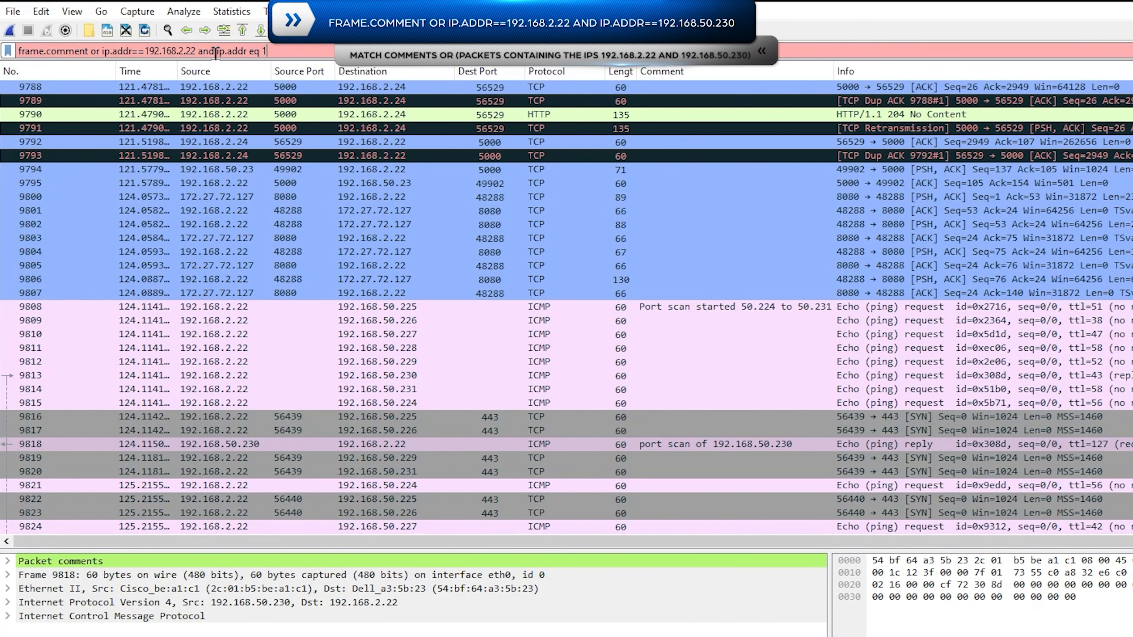
text(92.168.50.)
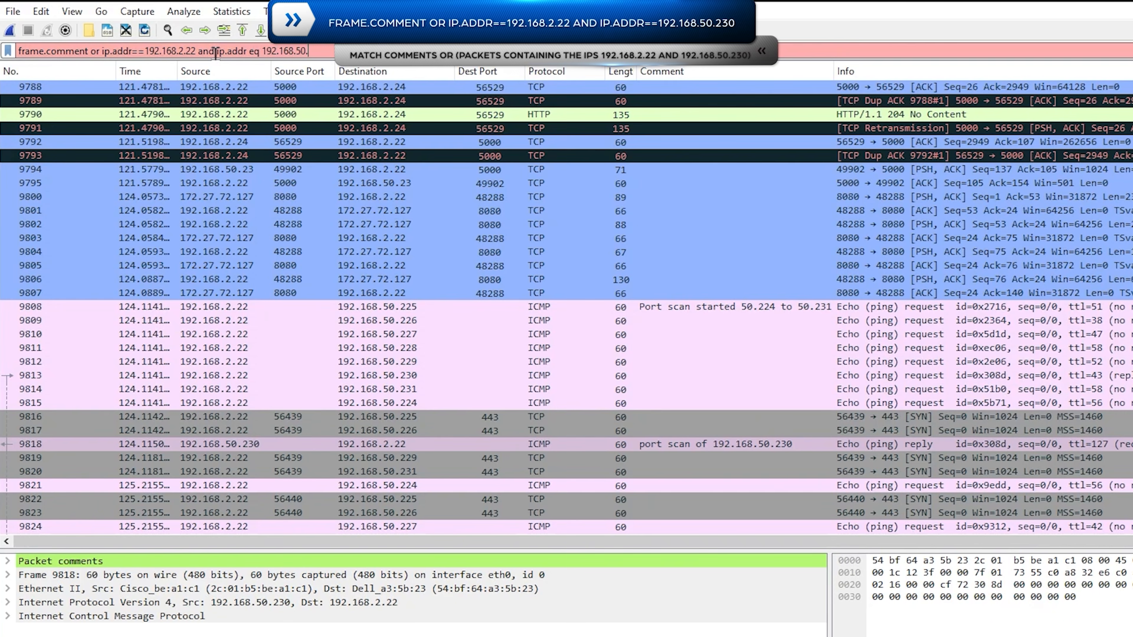
text(230)
key(Return)
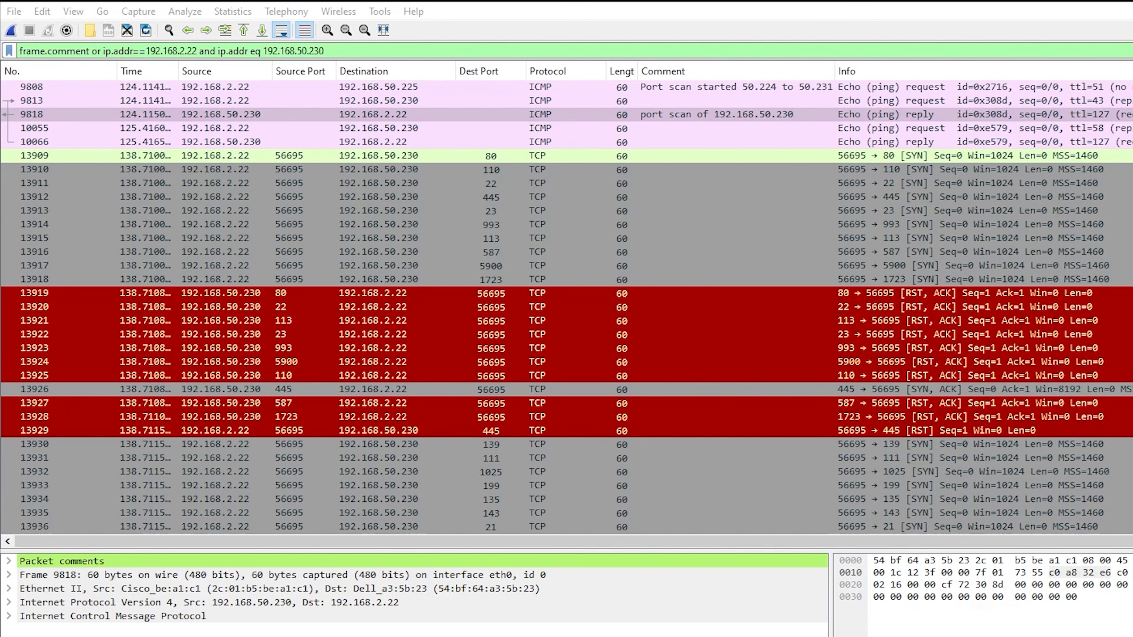
Review the port probes sent to 192.168.50.230 from packet 13909 onward and reduce the display filter to frame.comment
click(679, 159)
click(680, 175)
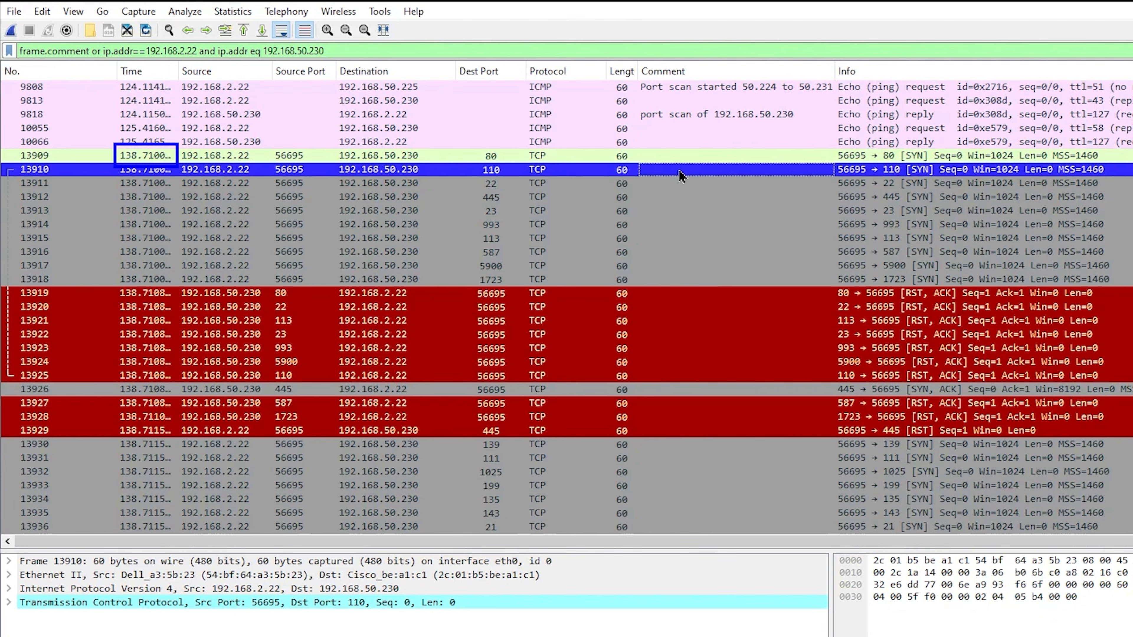
click(680, 196)
scroll(680, 308, down, 20)
scroll(566, 307, down, 20)
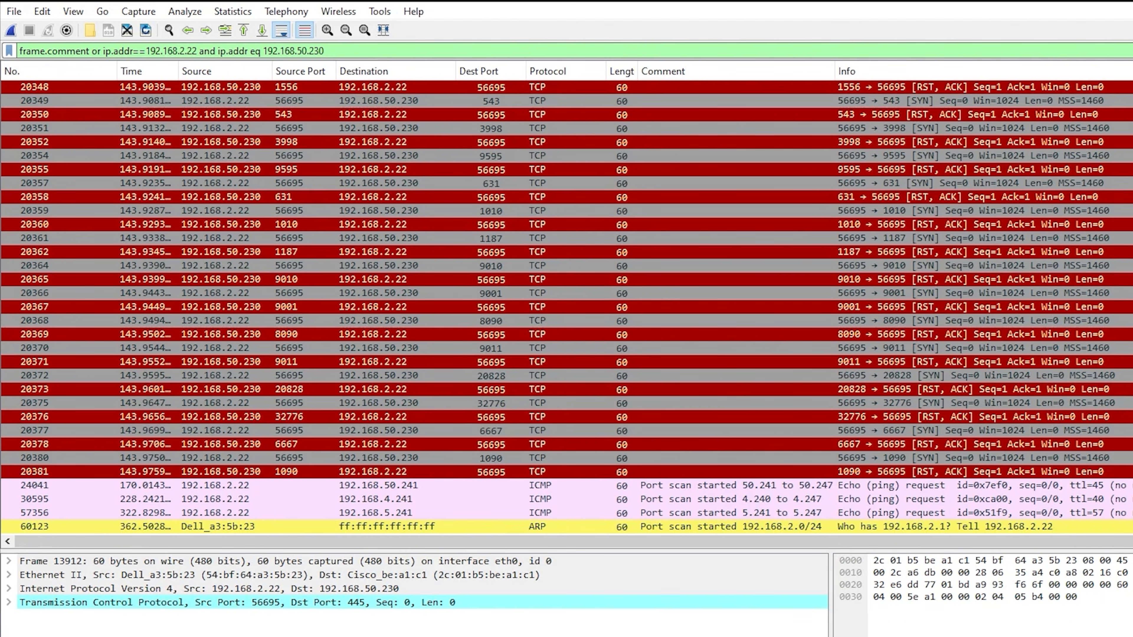
drag(89, 50, 391, 55)
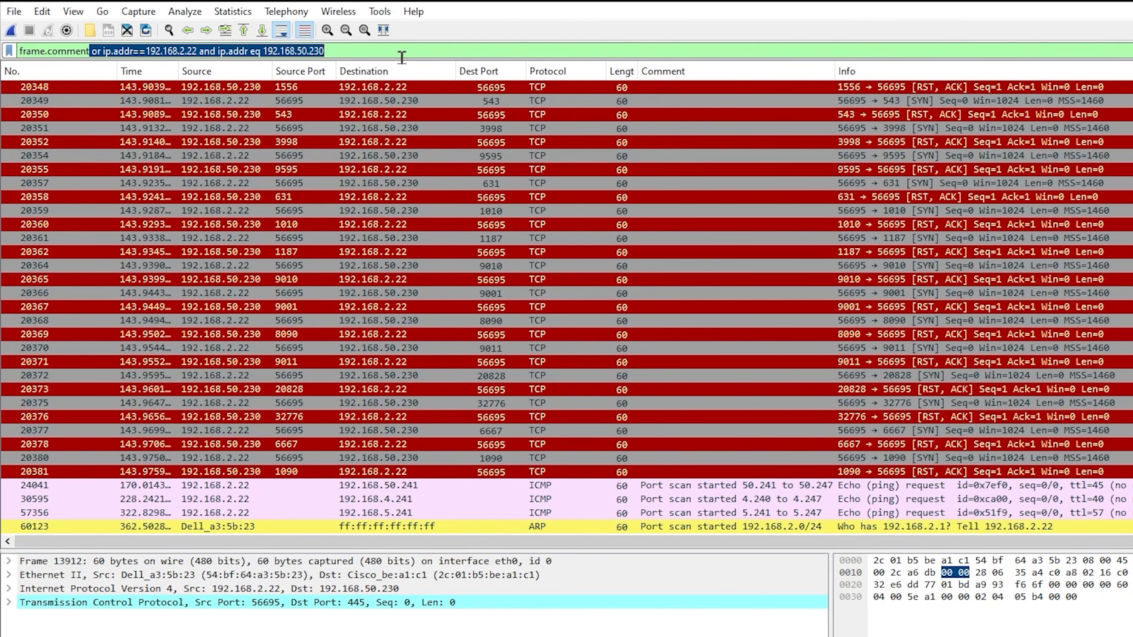
key(BackSpace)
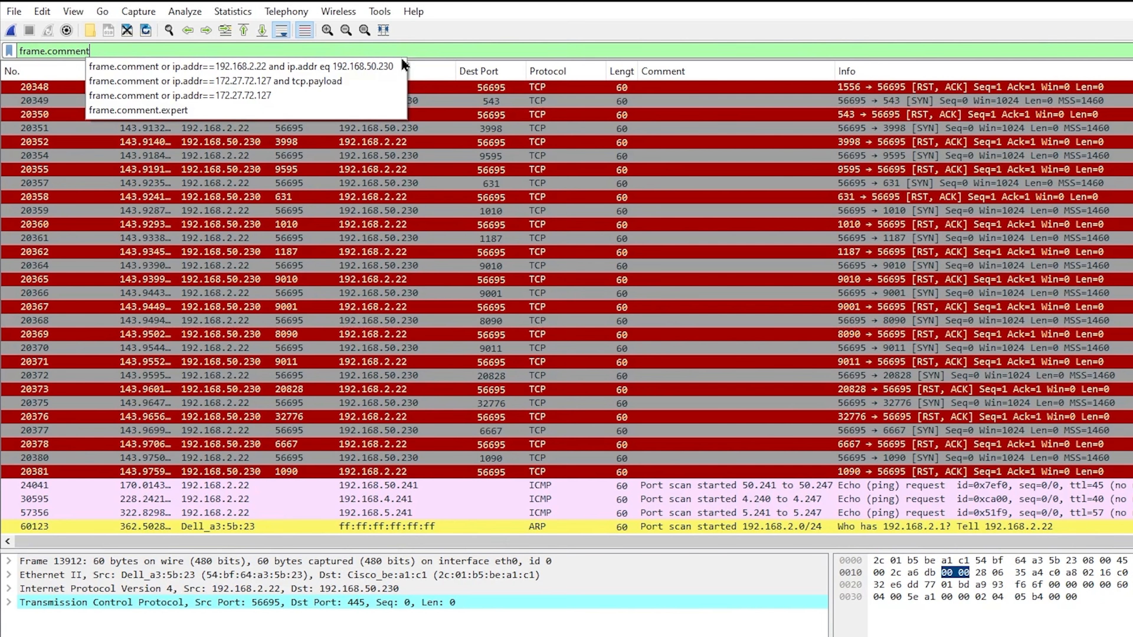
key(Return)
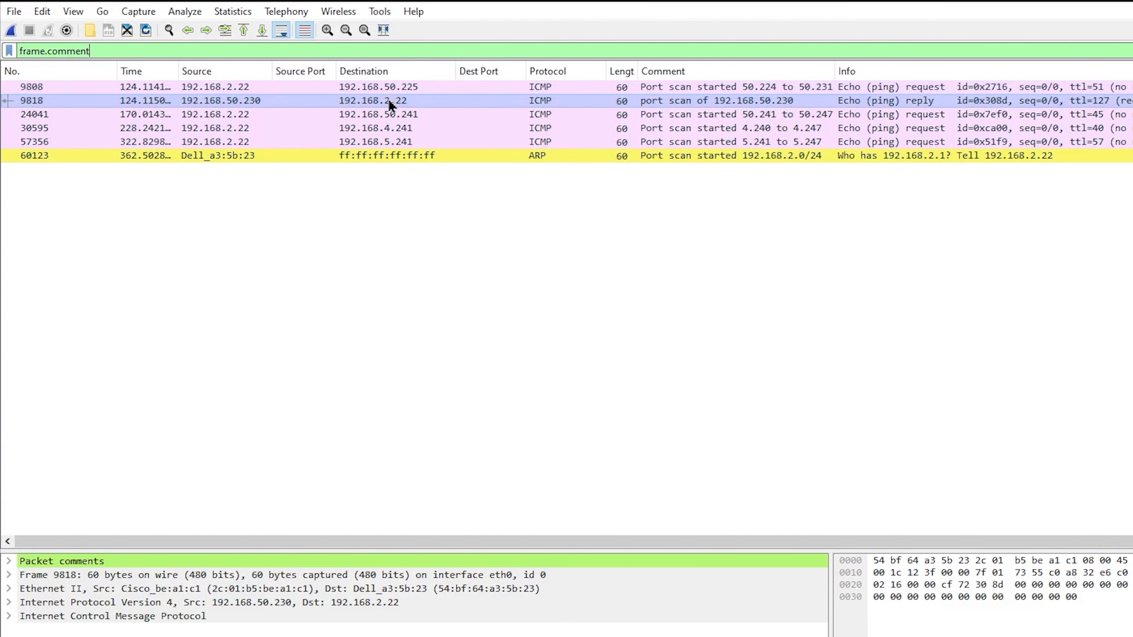
Select the commented packet 24041 and extend the display filter to frame.comment or ip.addr== 192.168.2.22
click(435, 115)
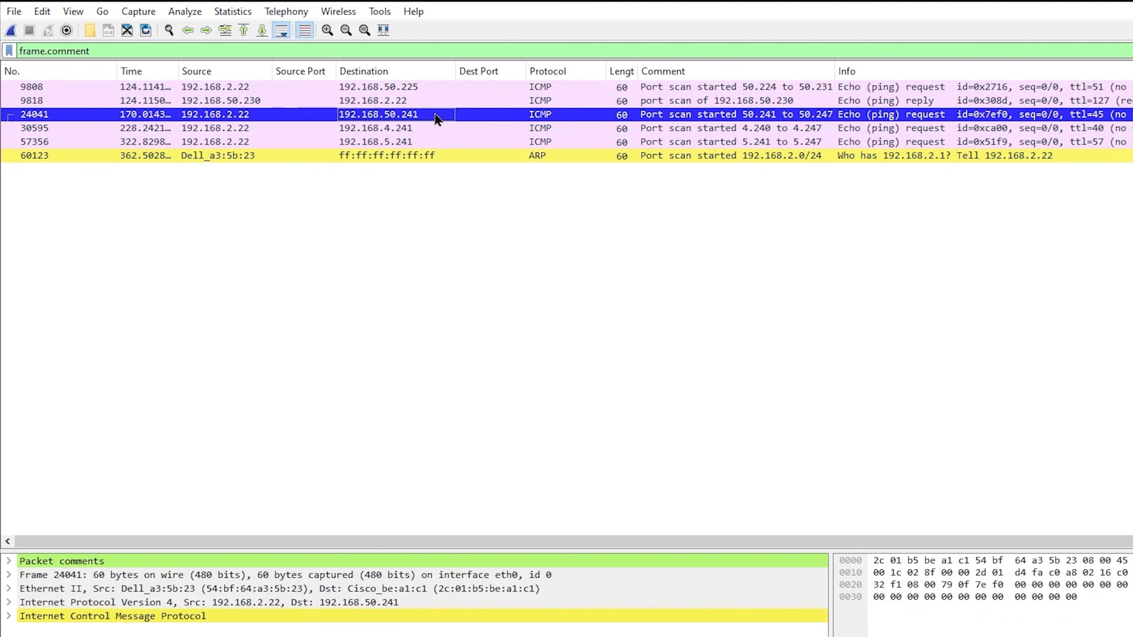
click(137, 50)
text(or ip.)
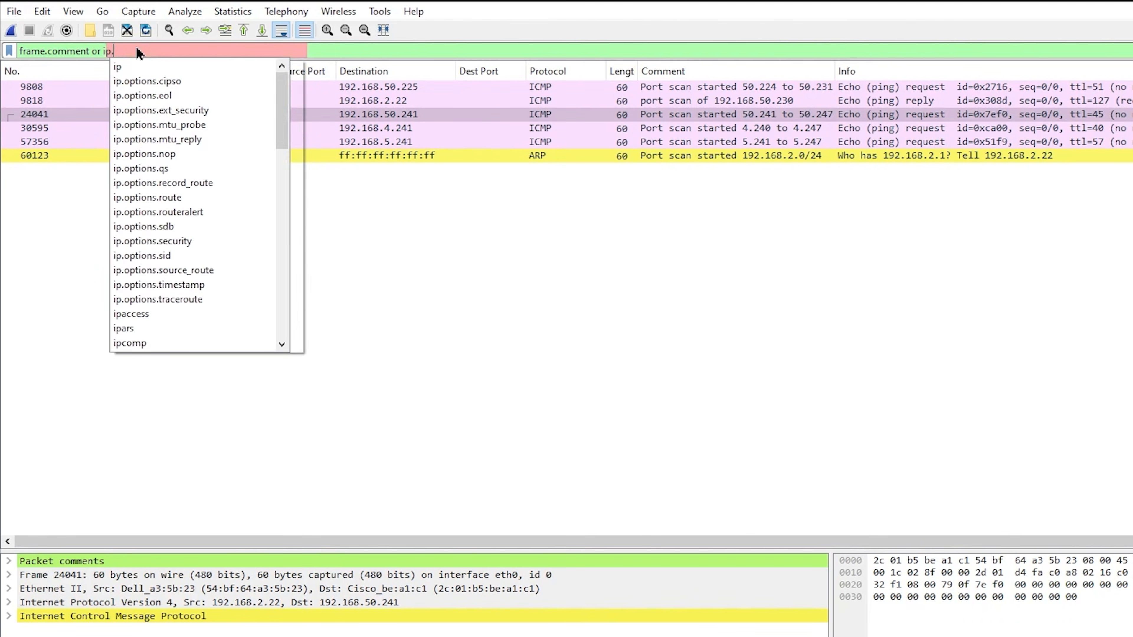
text(addr== 192)
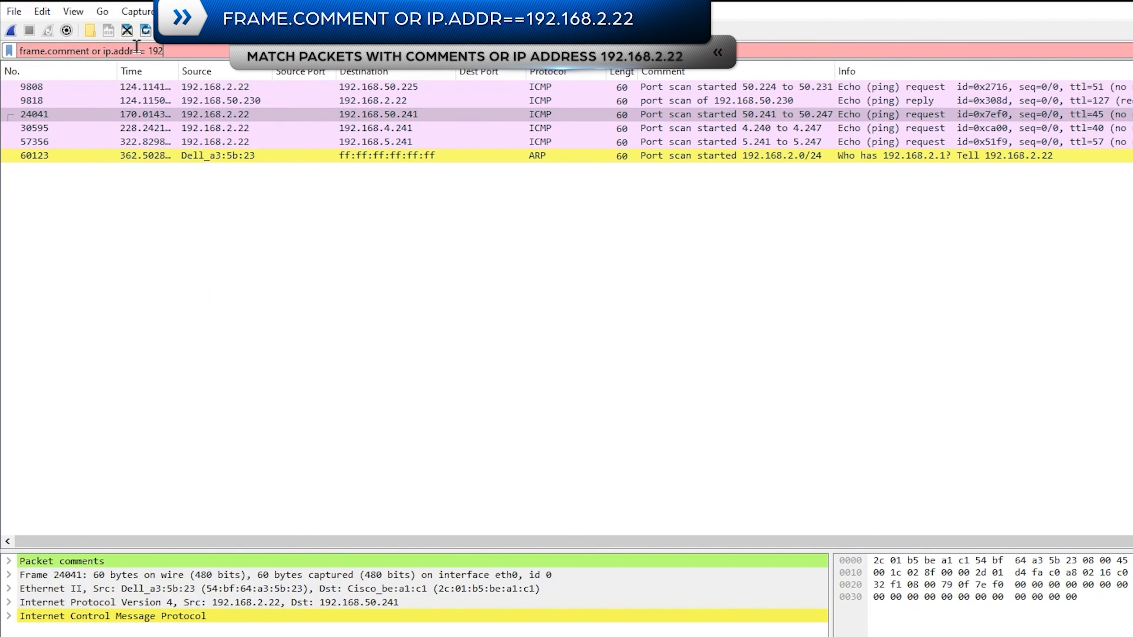
text(.168.2.22)
key(Return)
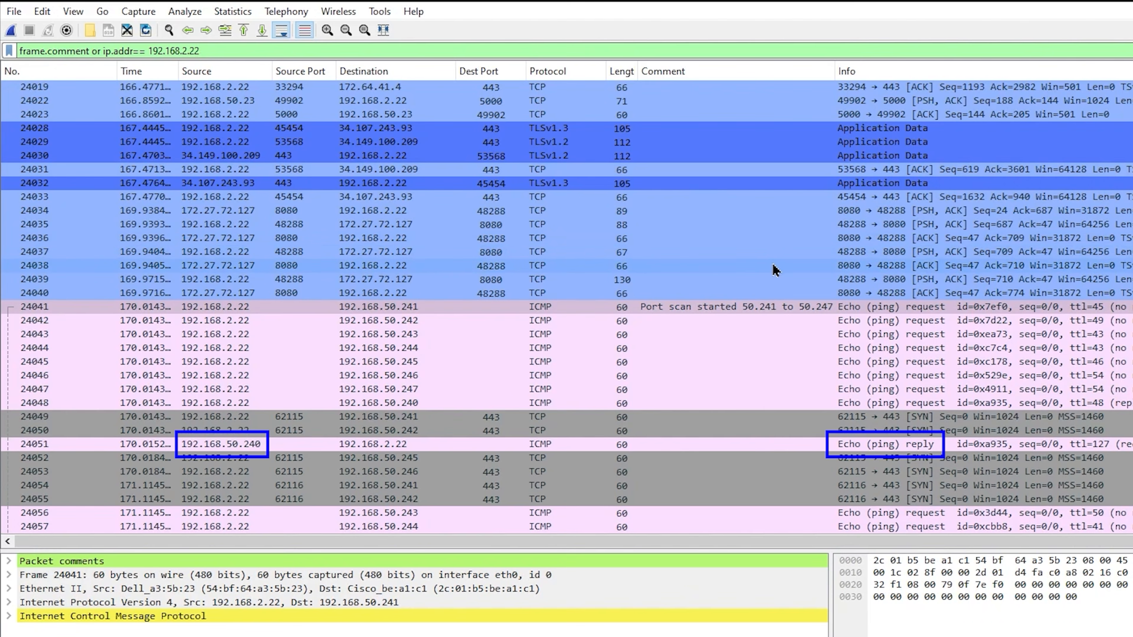
Add the packet comment "scan of 192.168.50.240" to the echo reply in packet 24051
right_click(672, 444)
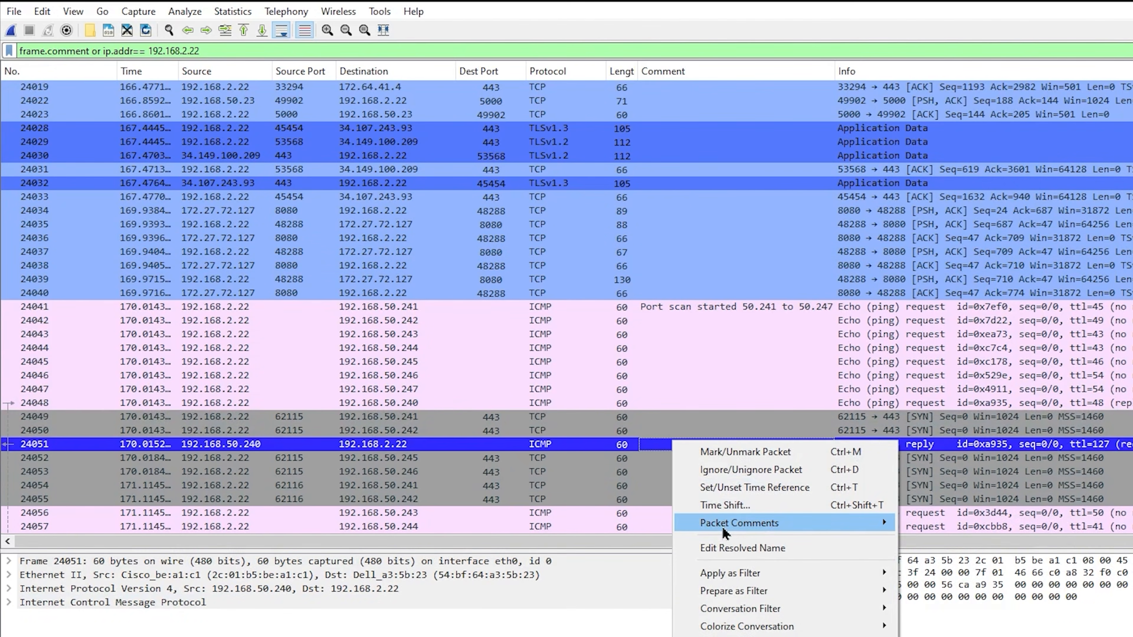
mouse_move(730, 529)
click(941, 523)
text(scan of 192.168.50.2)
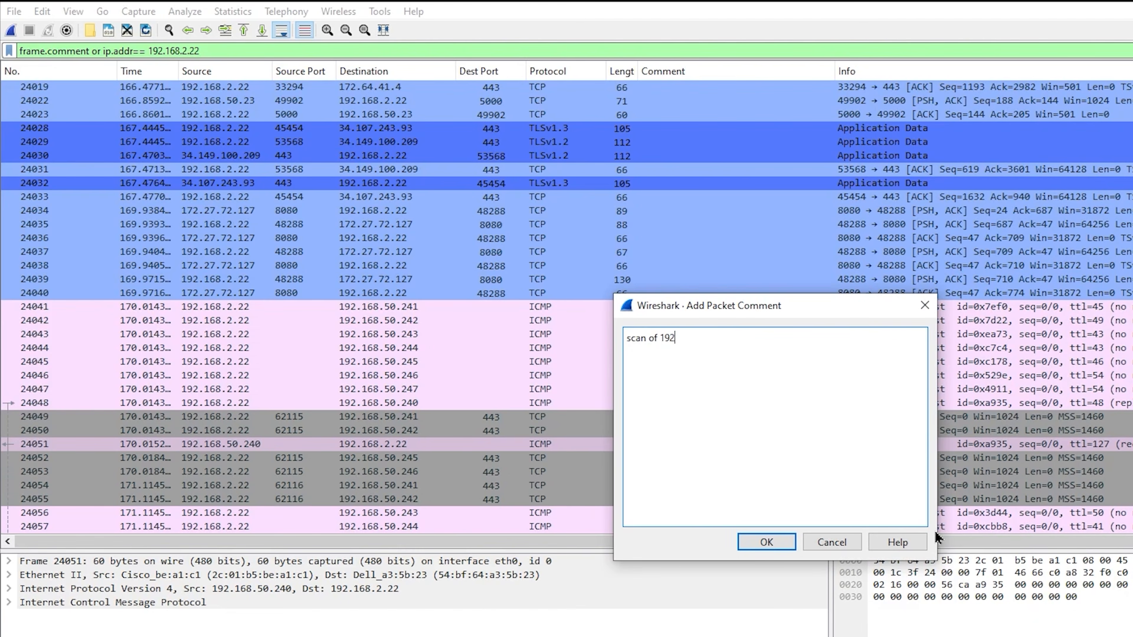
text(40)
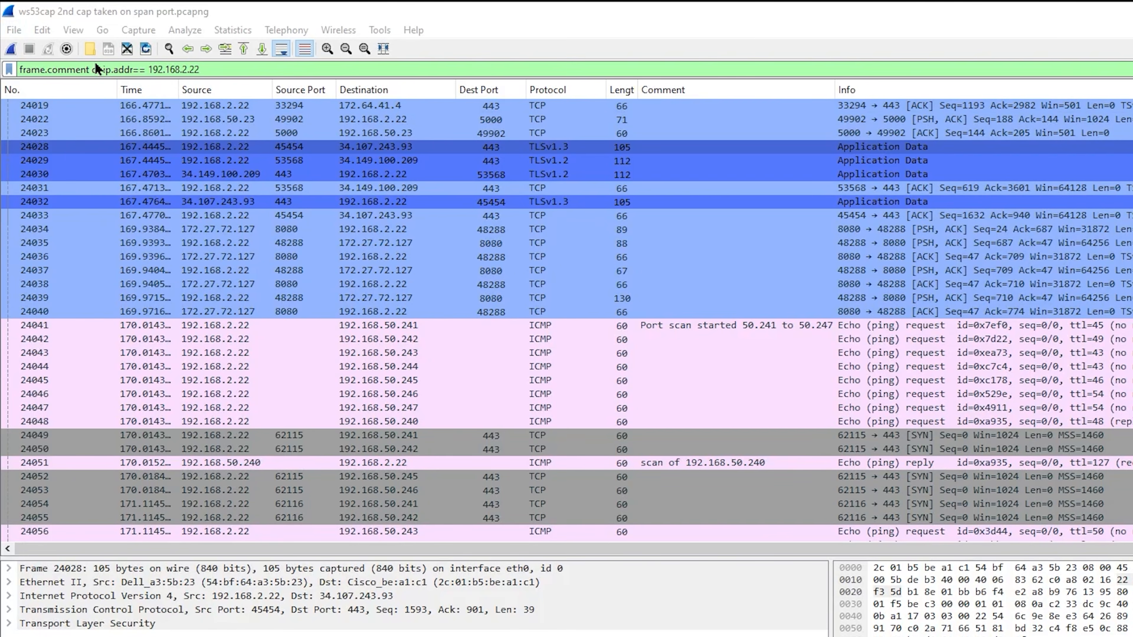
Cut the display filter back to frame.comment to list only the commented packets
drag(92, 69, 290, 73)
key(Delete)
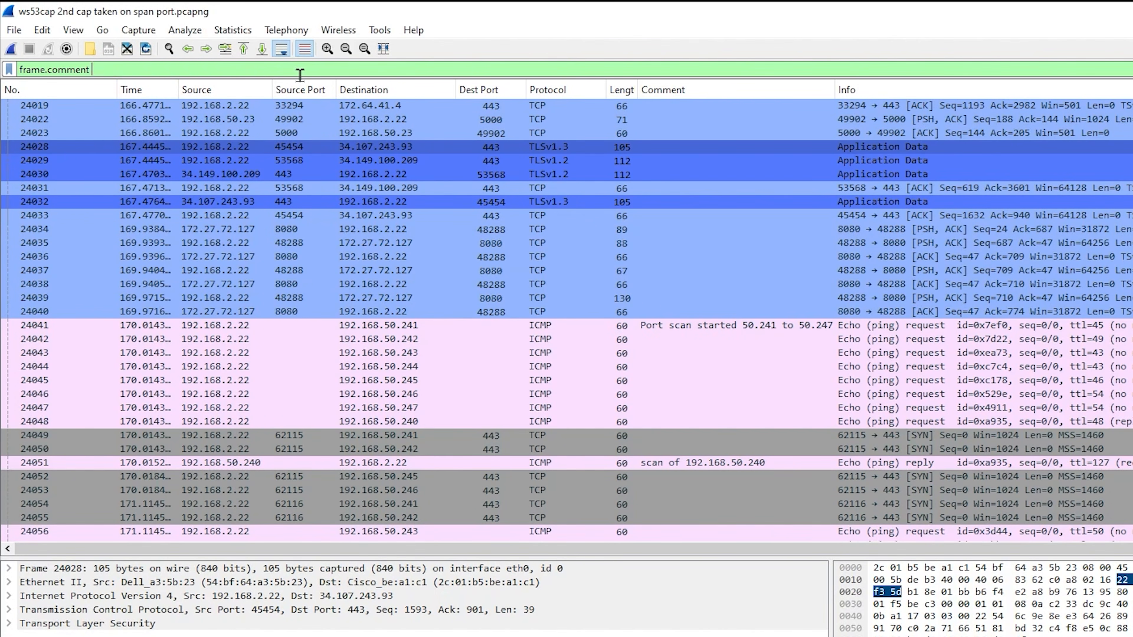
key(Return)
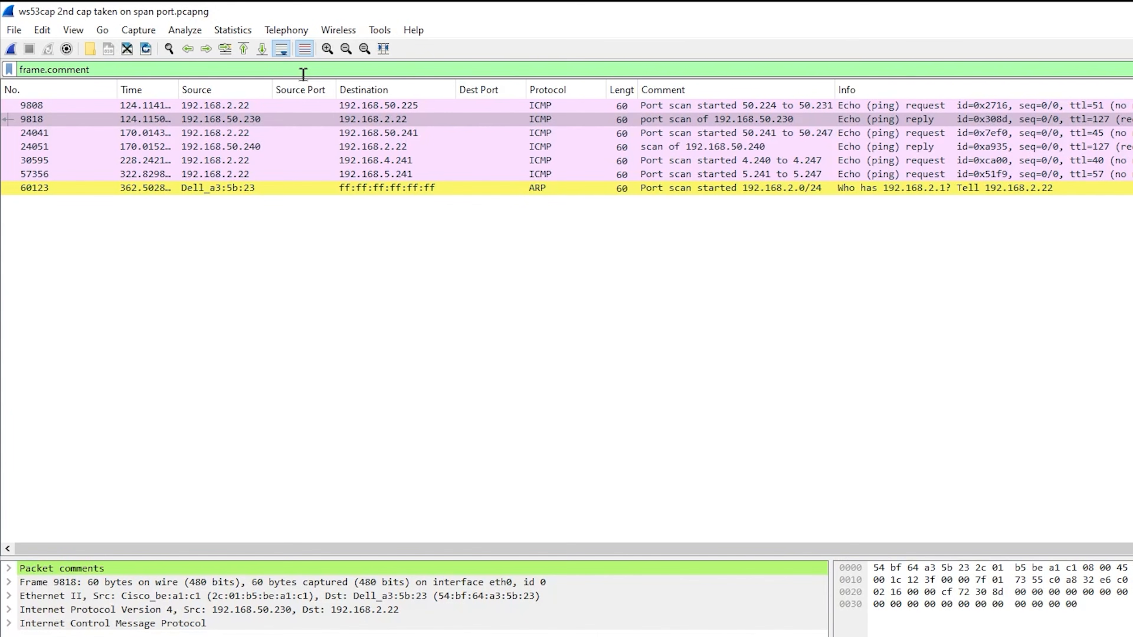
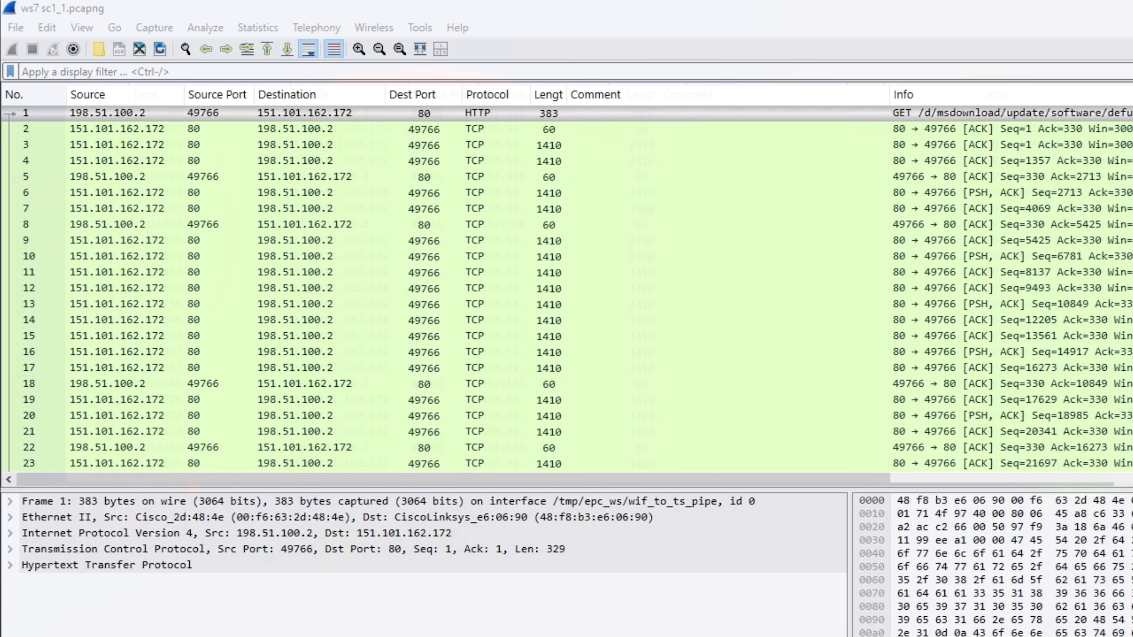
Filter the ws7 sc1_1.pcapng capture with ip.addr eq 203.0.113.8 and tcp.port eq 443
key(ctrl+slash)
text(ip.addr eq)
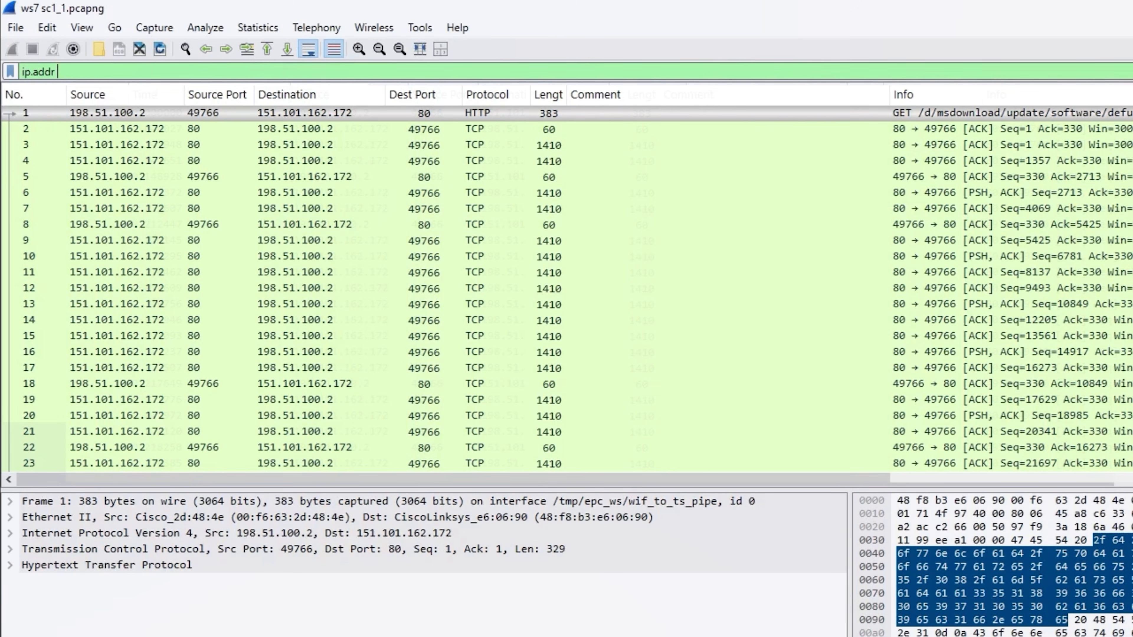
text( 203)
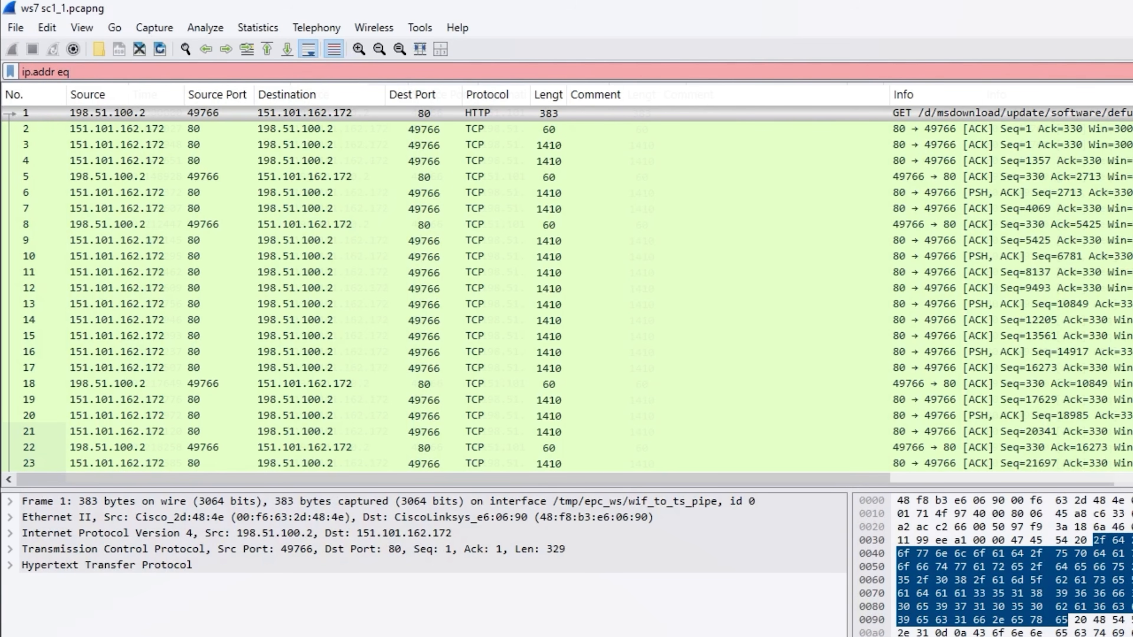
text(.0.113.8 and tcp.port)
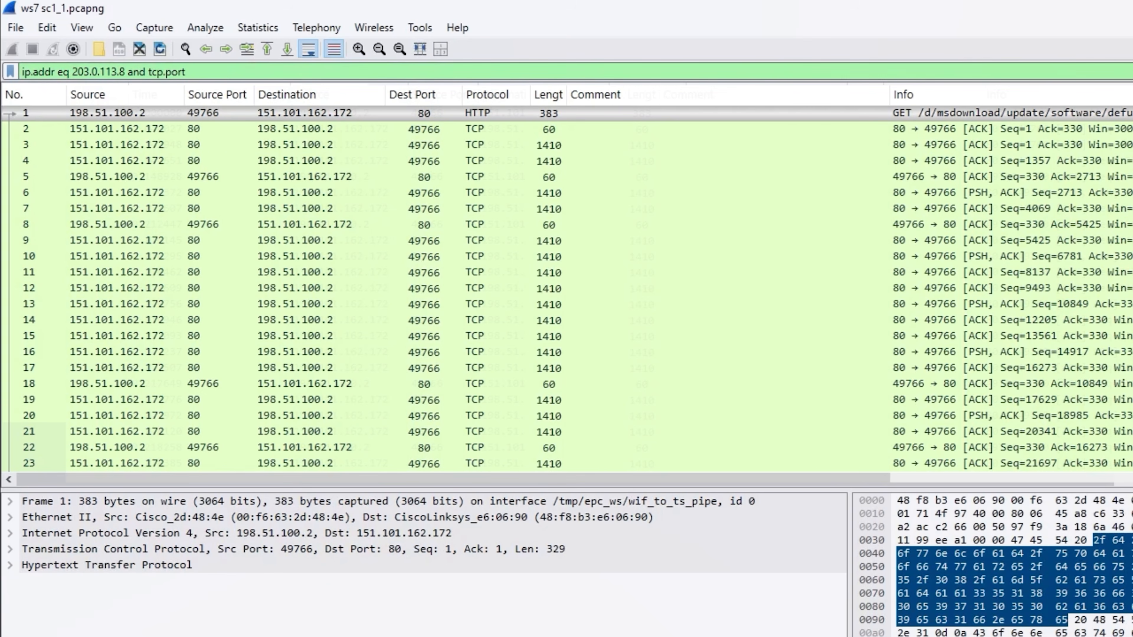
text( eq 443)
key(Return)
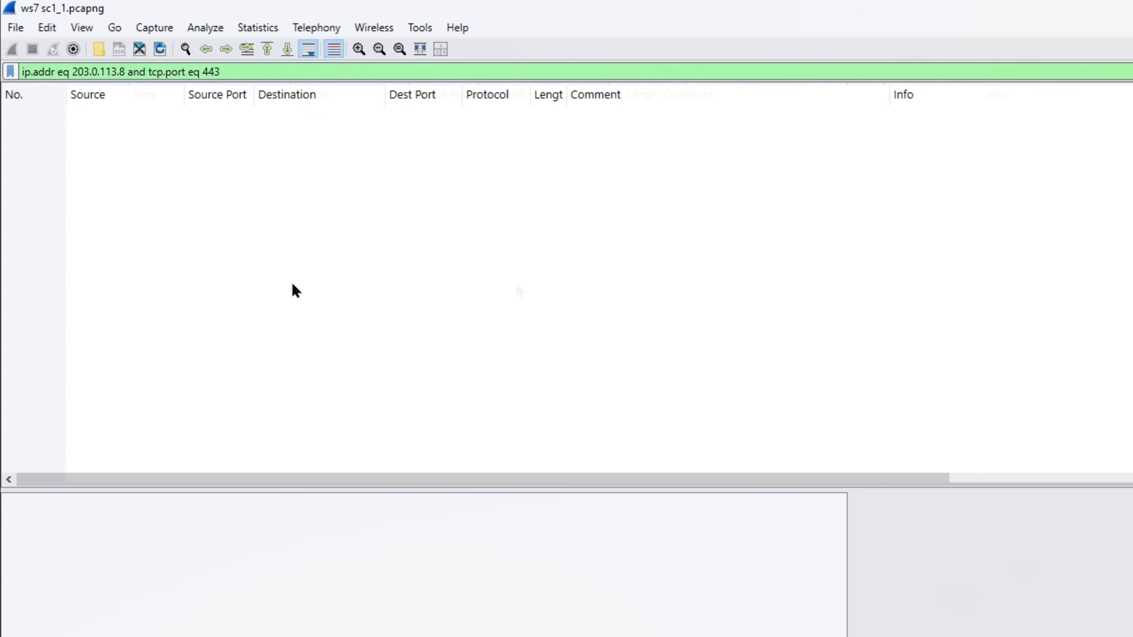
Remove the port condition and widen the display filter to the subnet with ip.addr eq 203.0.113.0/24
drag(125, 72, 221, 71)
key(BackSpace)
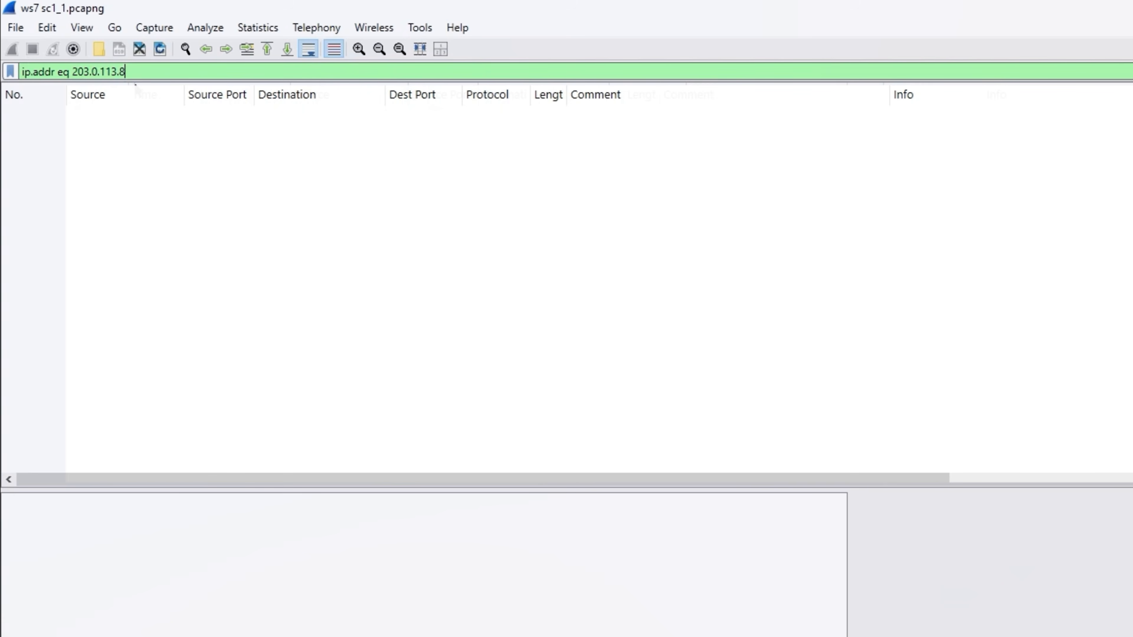
key(BackSpace)
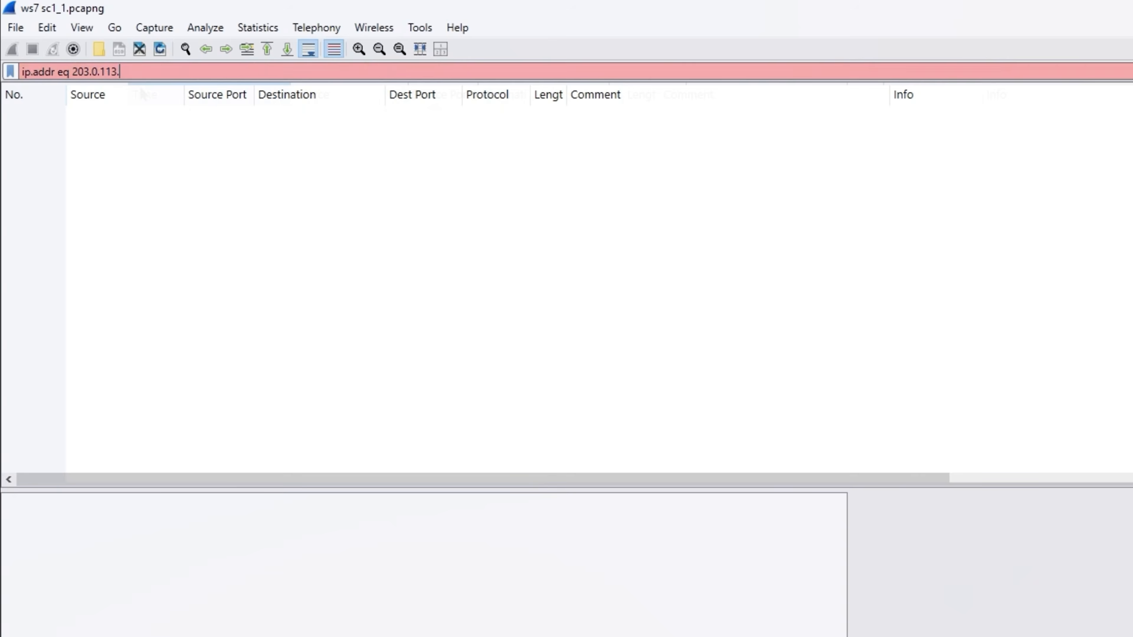
text(0/24)
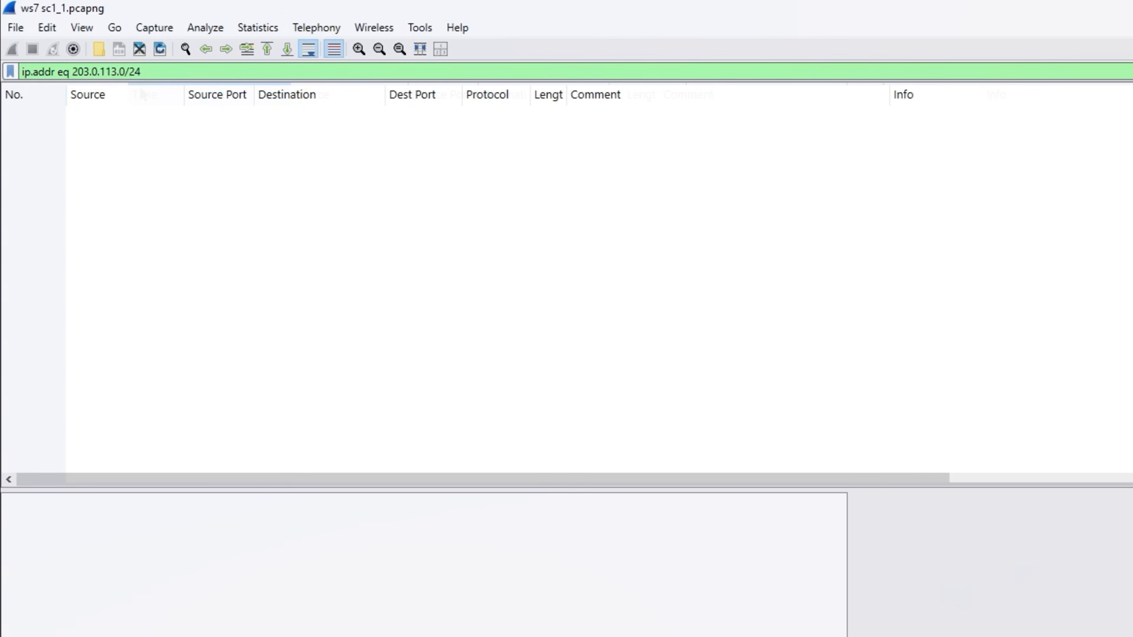
key(Return)
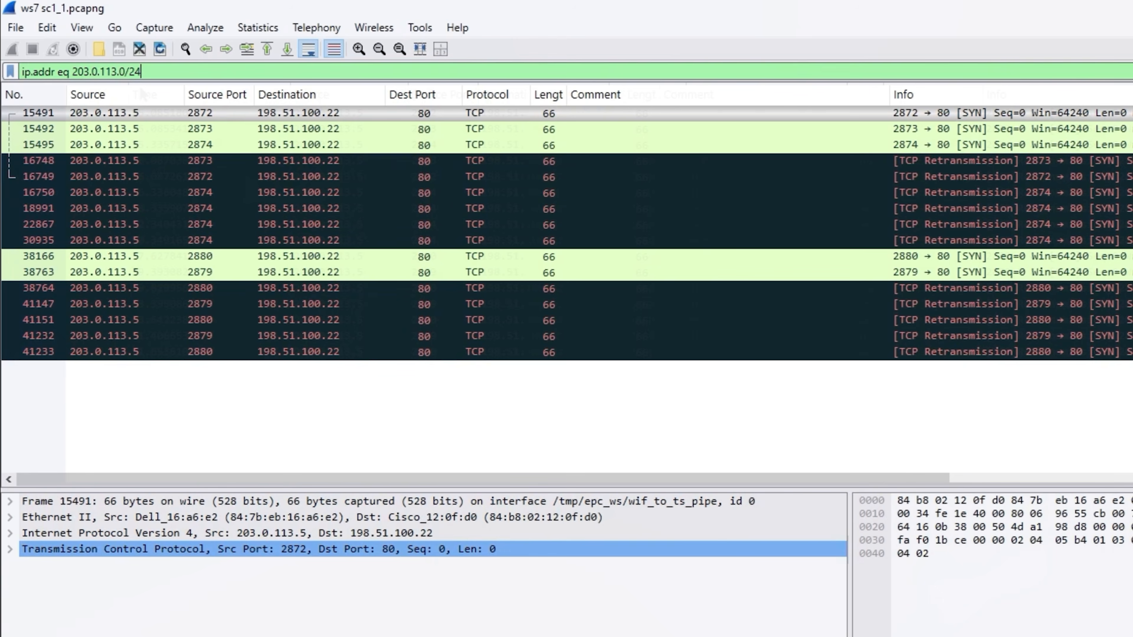
Add the packet comment "Coming from wrong IP address, using wrong port" to packet 15491
right_click(644, 115)
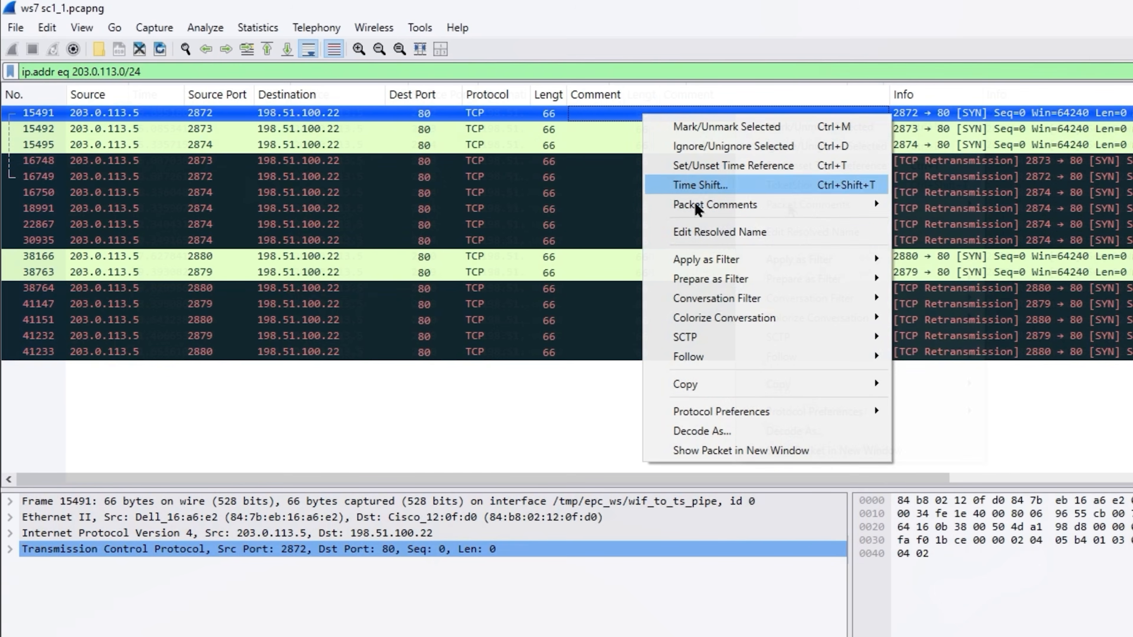
mouse_move(698, 208)
click(914, 210)
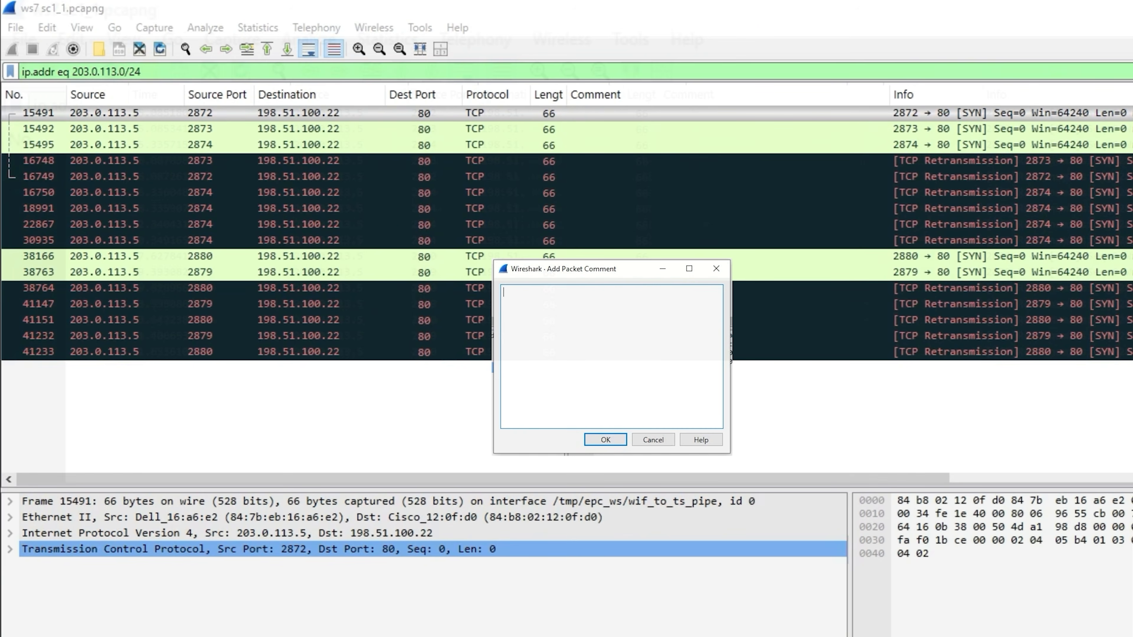
right_click(587, 322)
click(613, 383)
click(602, 455)
Add the packet comment "should be using IP 203.0.113.8 and TCP port 443" to packet 15492
right_click(615, 130)
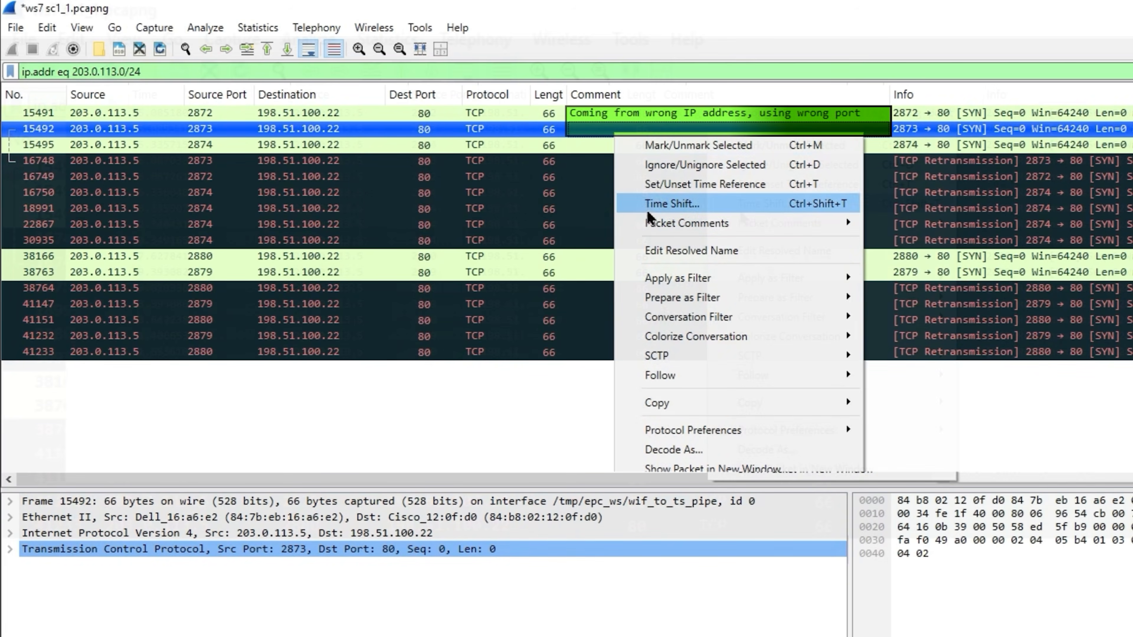
mouse_move(803, 220)
click(918, 222)
right_click(593, 327)
click(621, 391)
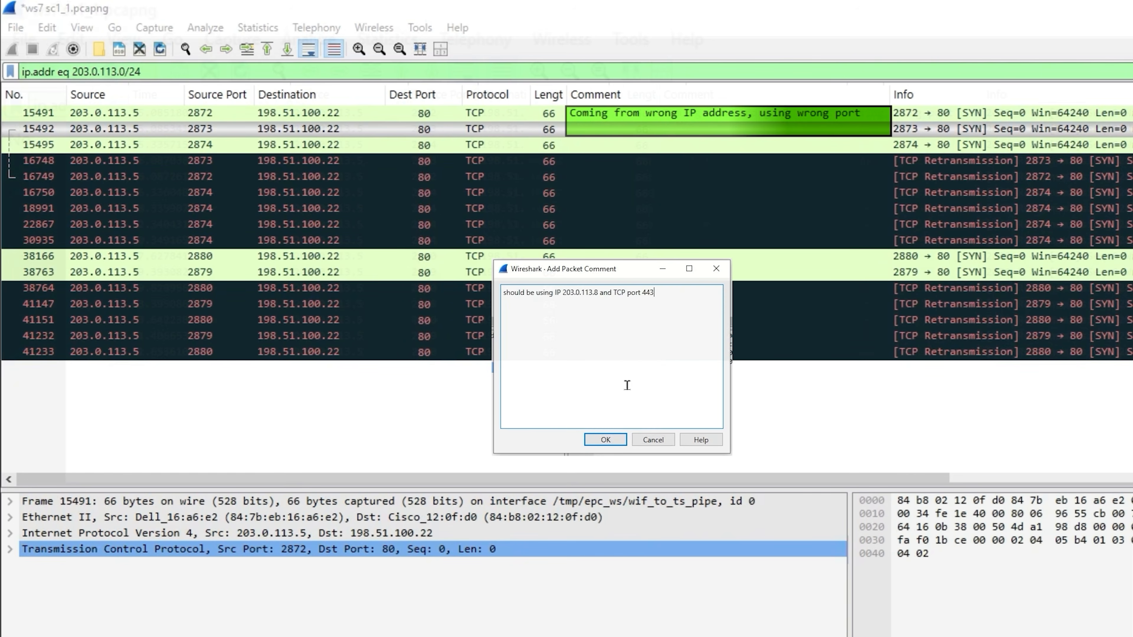
click(610, 438)
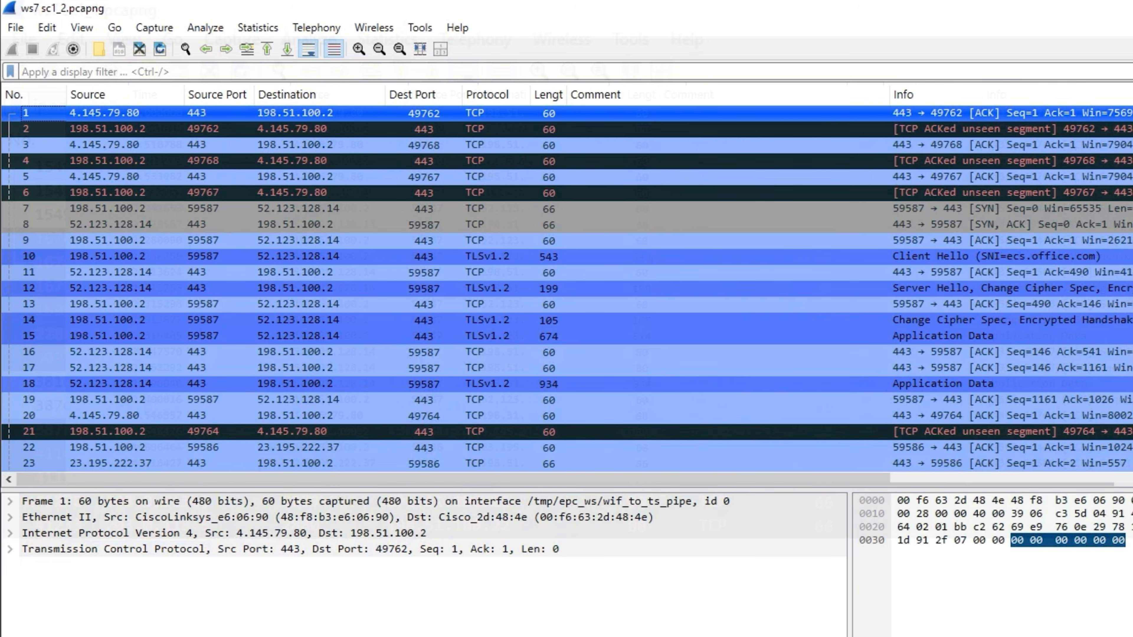
Filter the ws7 sc1_2.pcapng capture with ip.addr eq 203.0.113.8 and tcp.port eq 443
key(ctrl+slash)
text(ip)
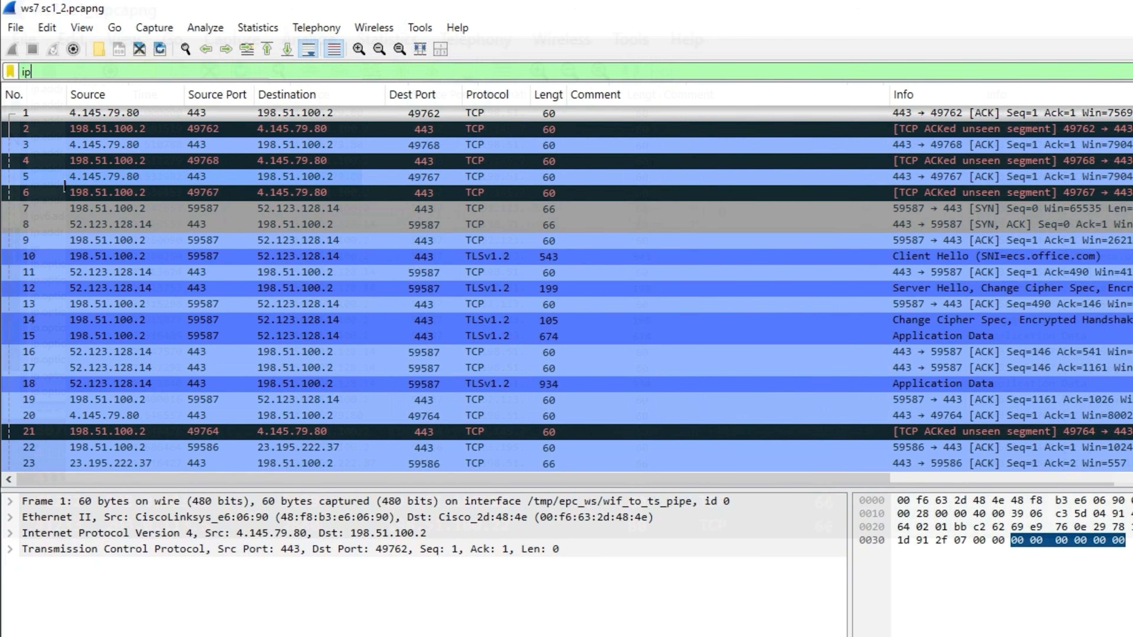
text(.addr eq)
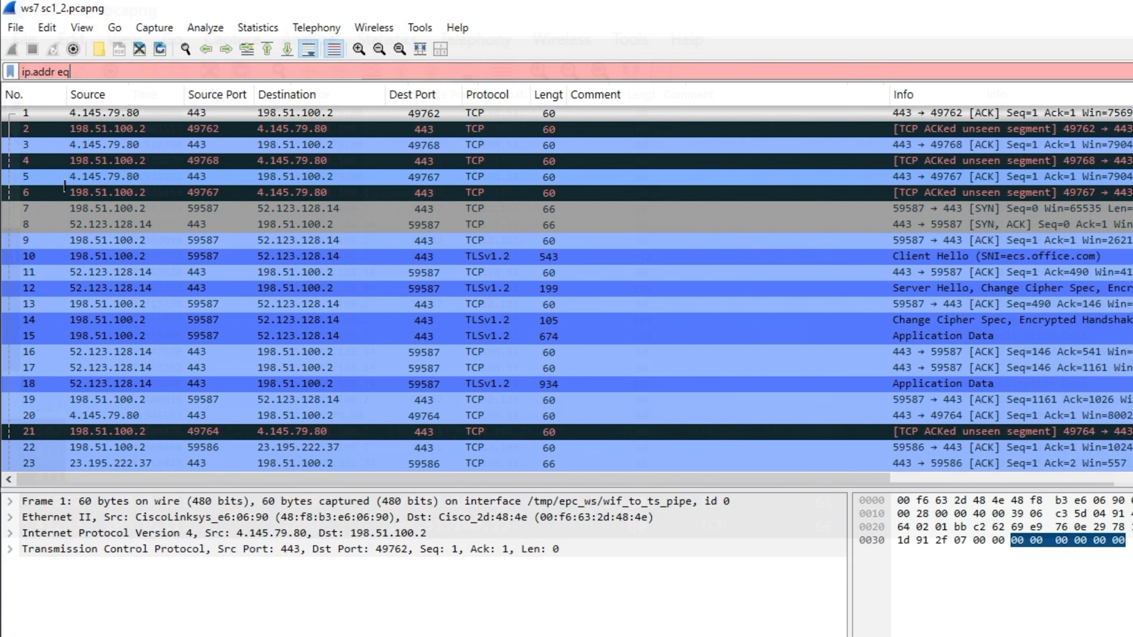
text( 203.0.113.8)
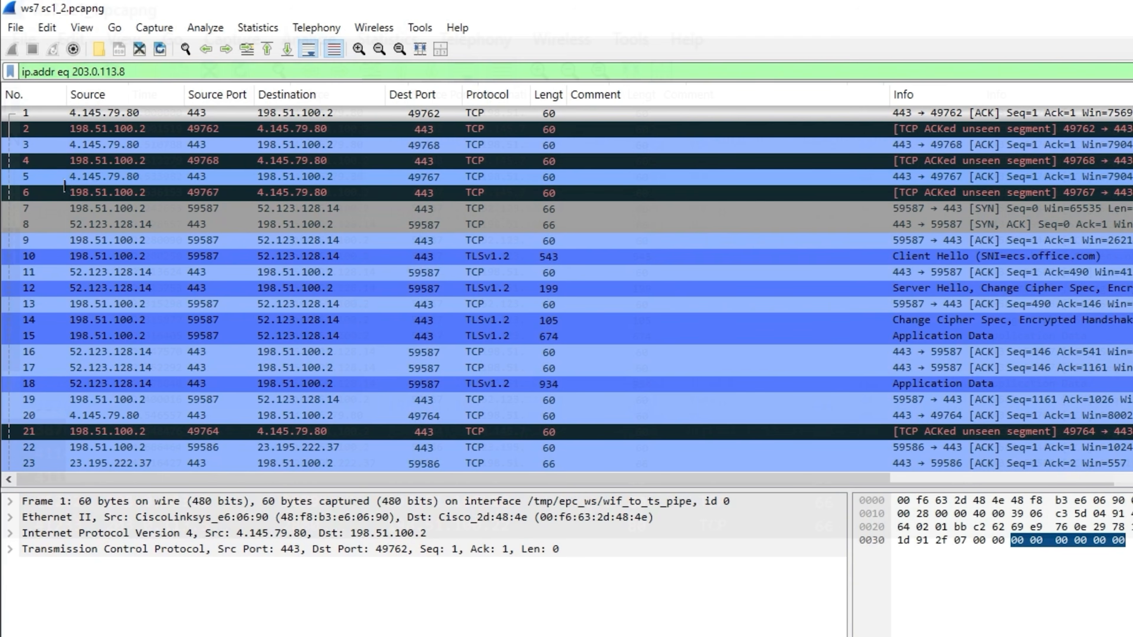
text( an)
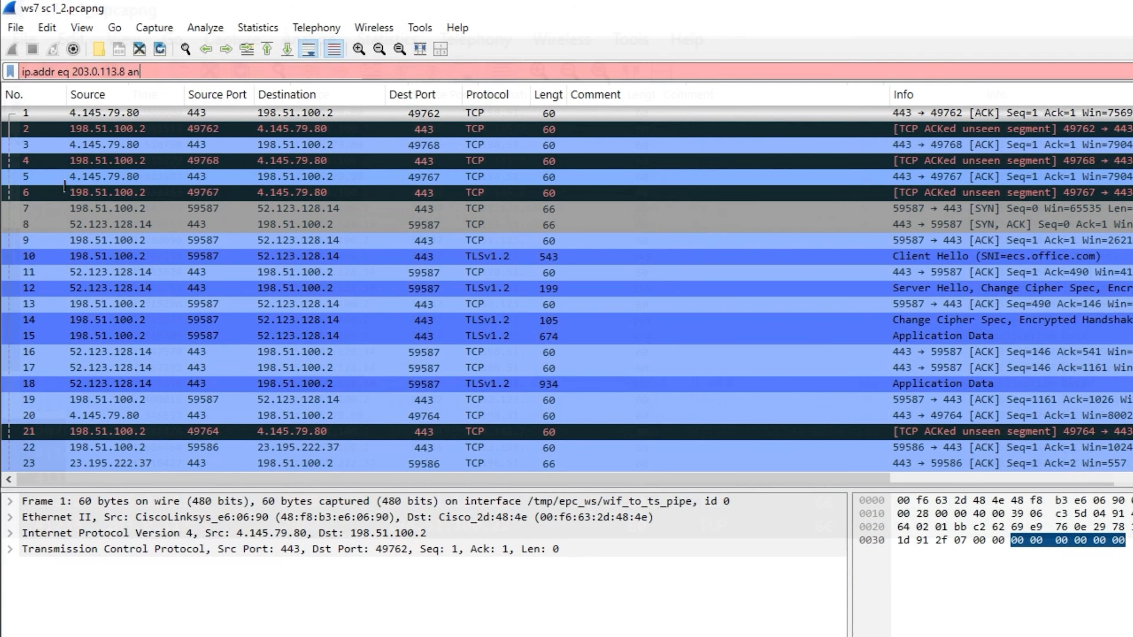
text(d tcp.)
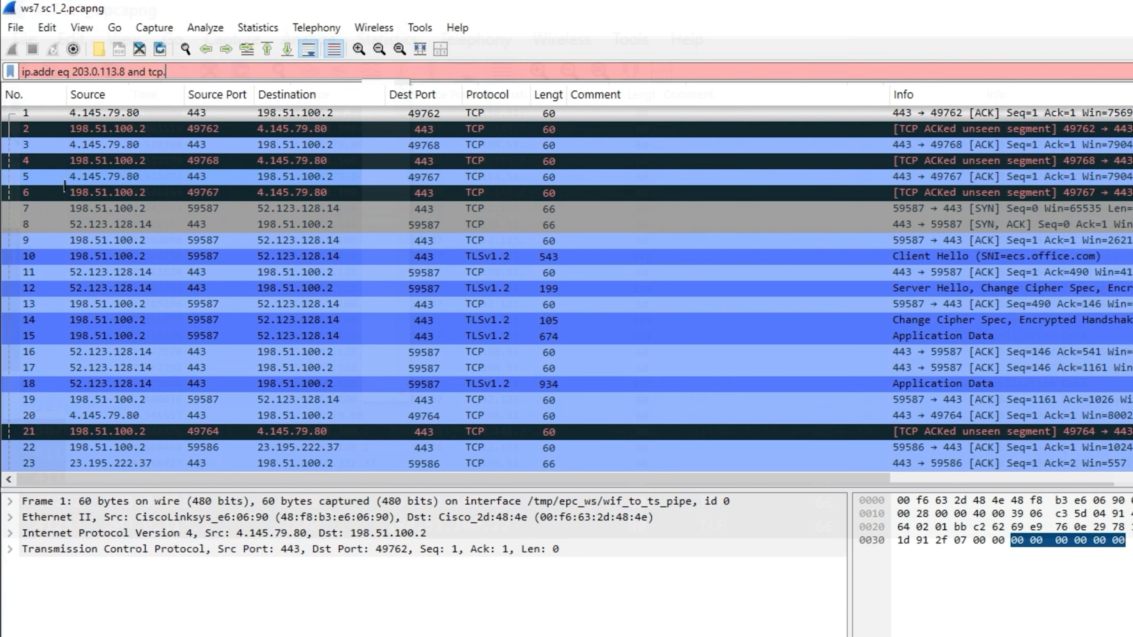
text(port eq )
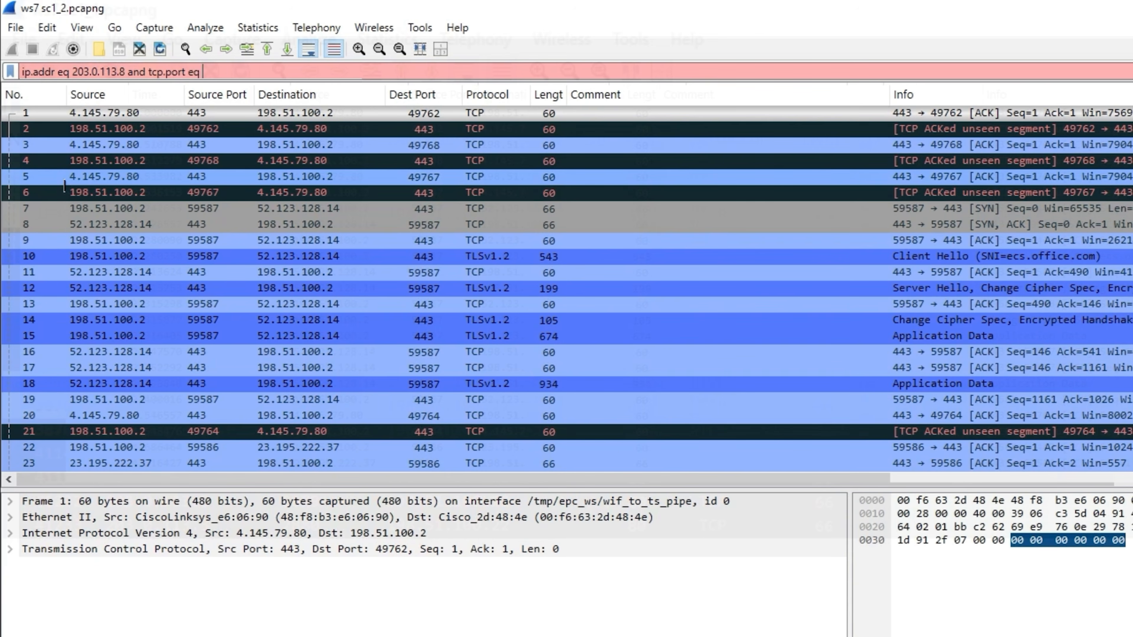
text(443)
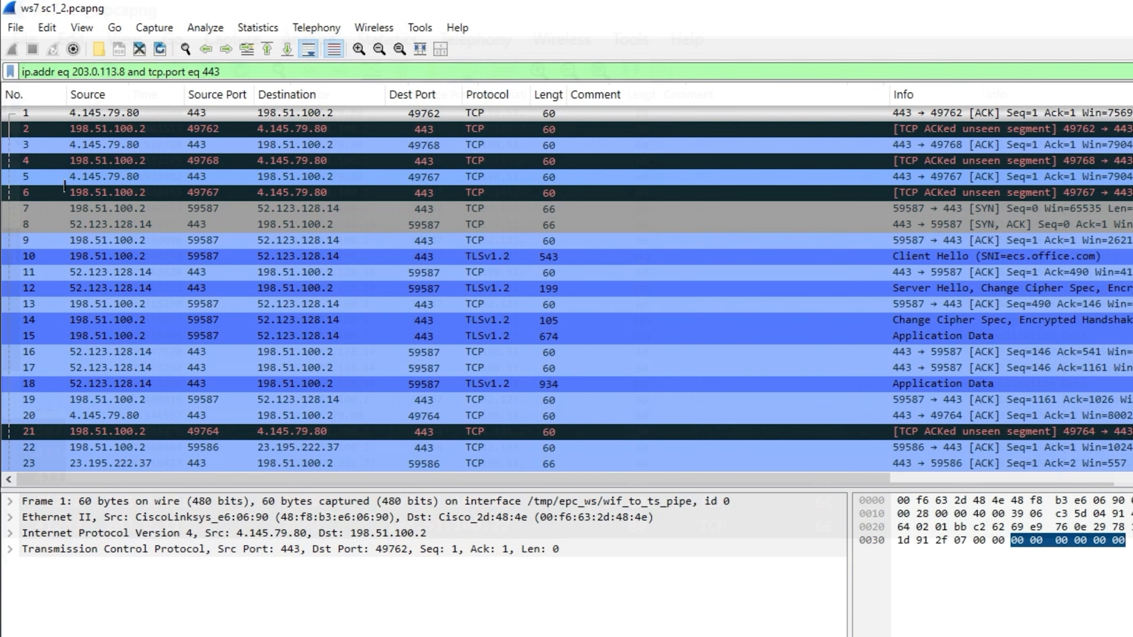
key(Return)
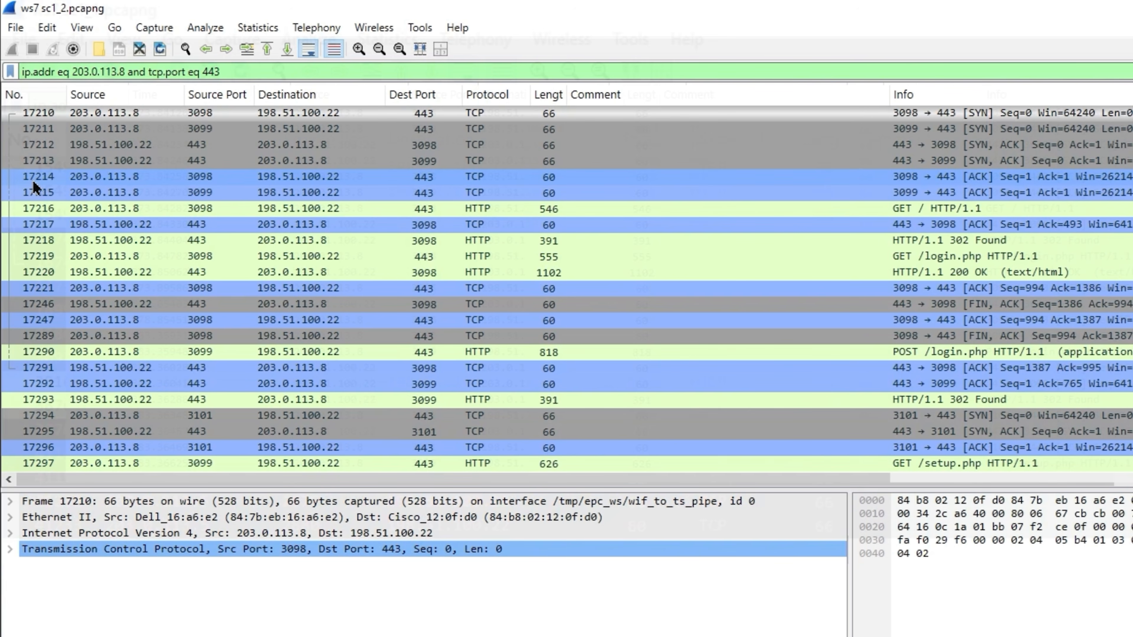
Inspect the handshake packet 17213 and expand the Hypertext Transfer Protocol details of the GET /login.php request in packet 17219
click(35, 161)
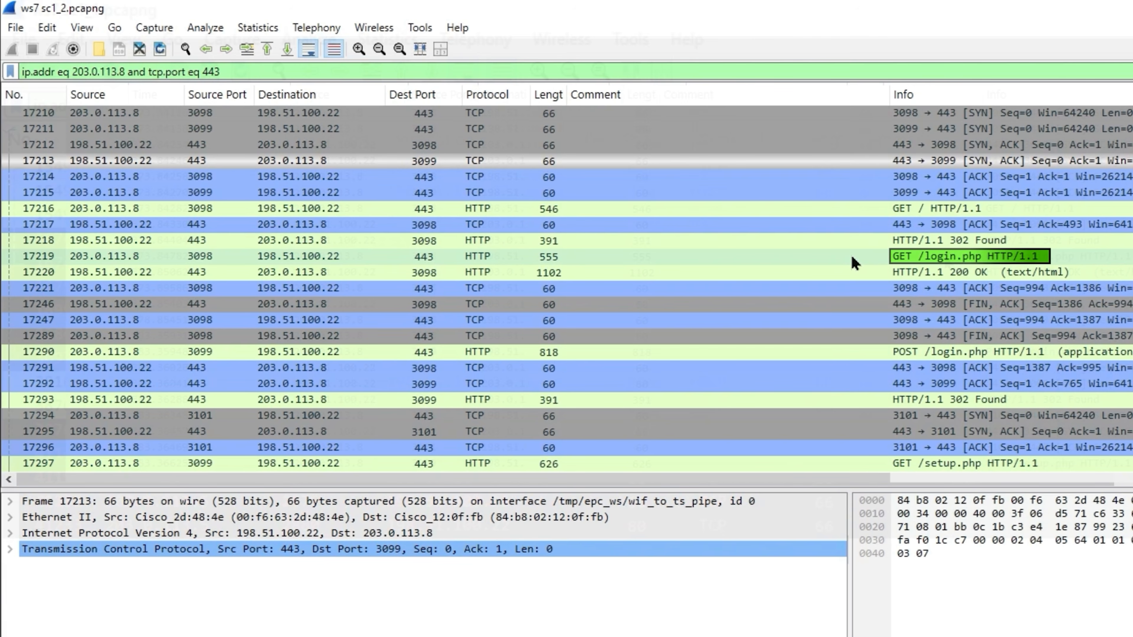
click(853, 259)
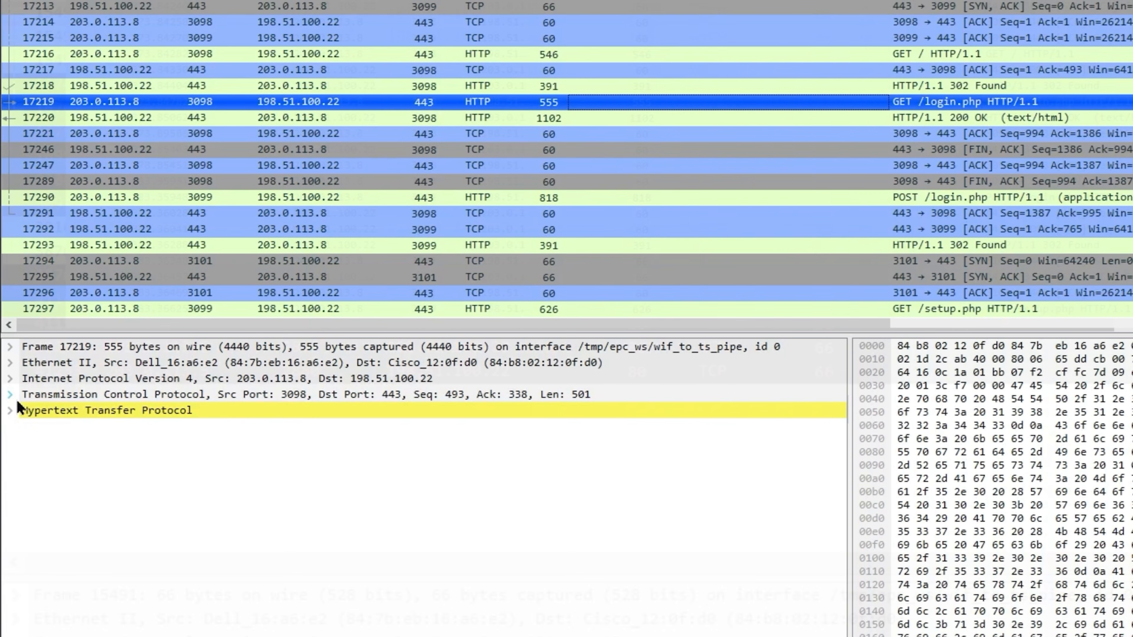
click(10, 410)
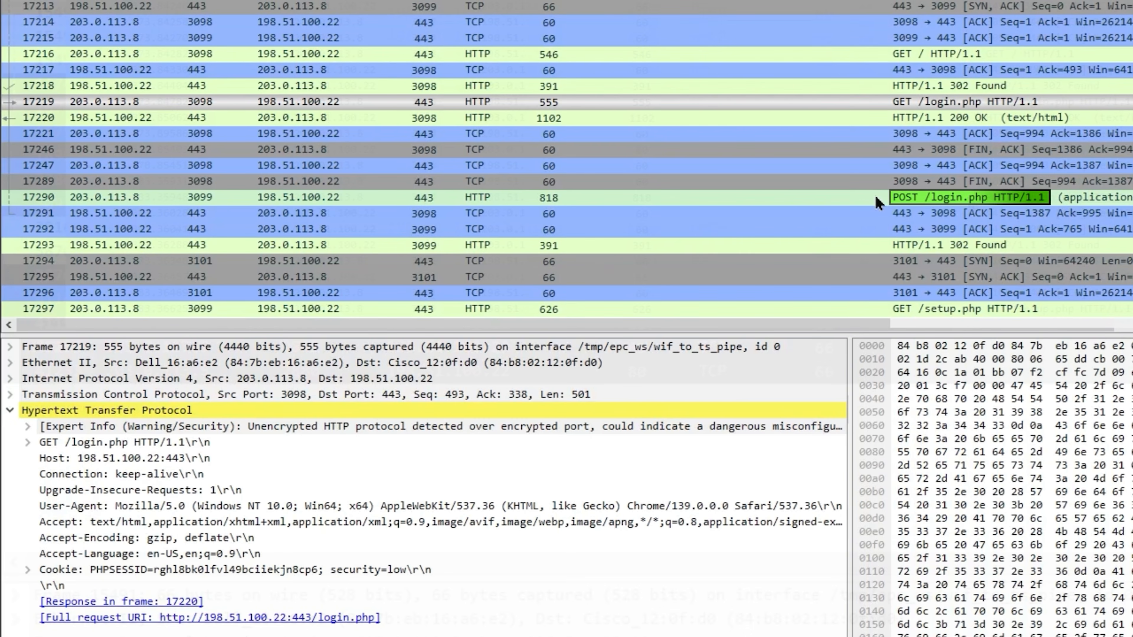
Expand the HTML form data of the POST /login.php request in packet 17290 and examine its submitted password item
click(838, 201)
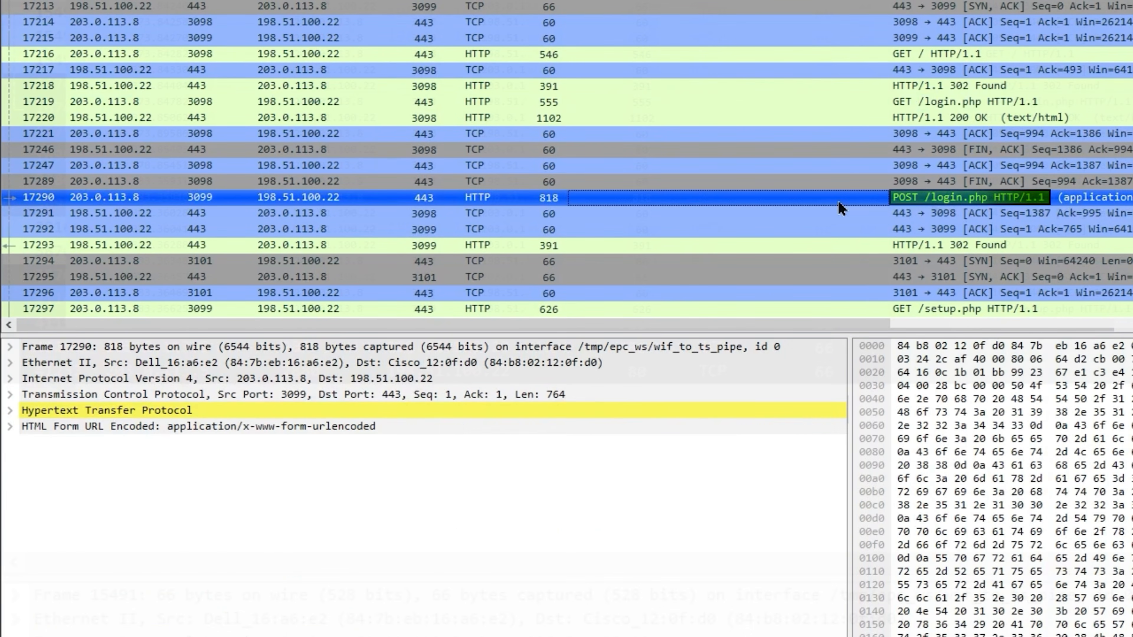
click(12, 428)
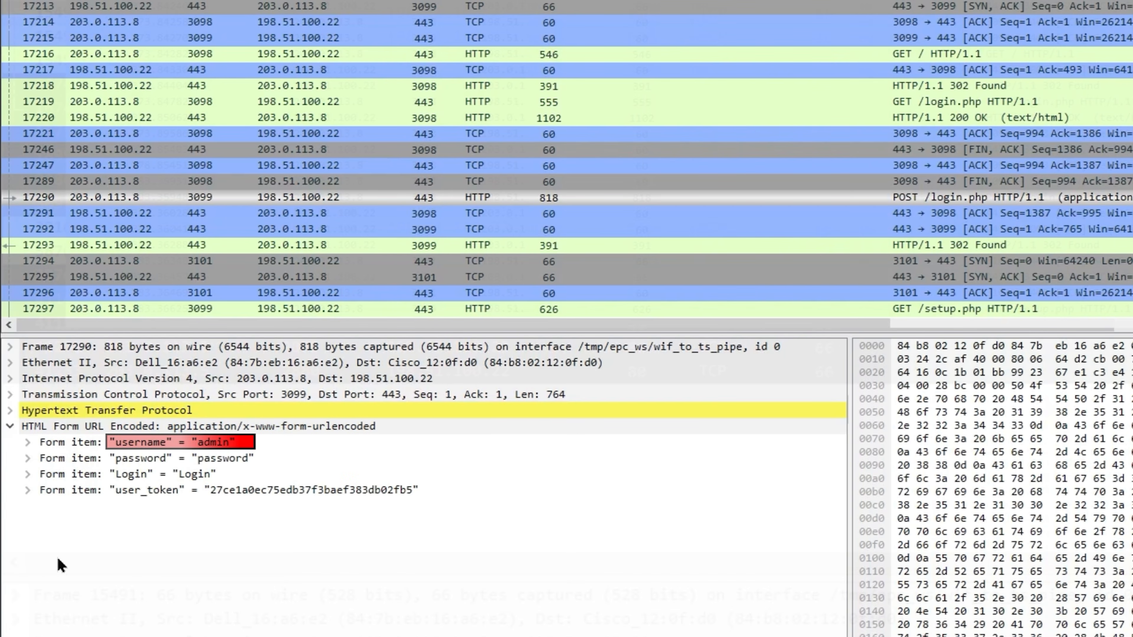
click(371, 461)
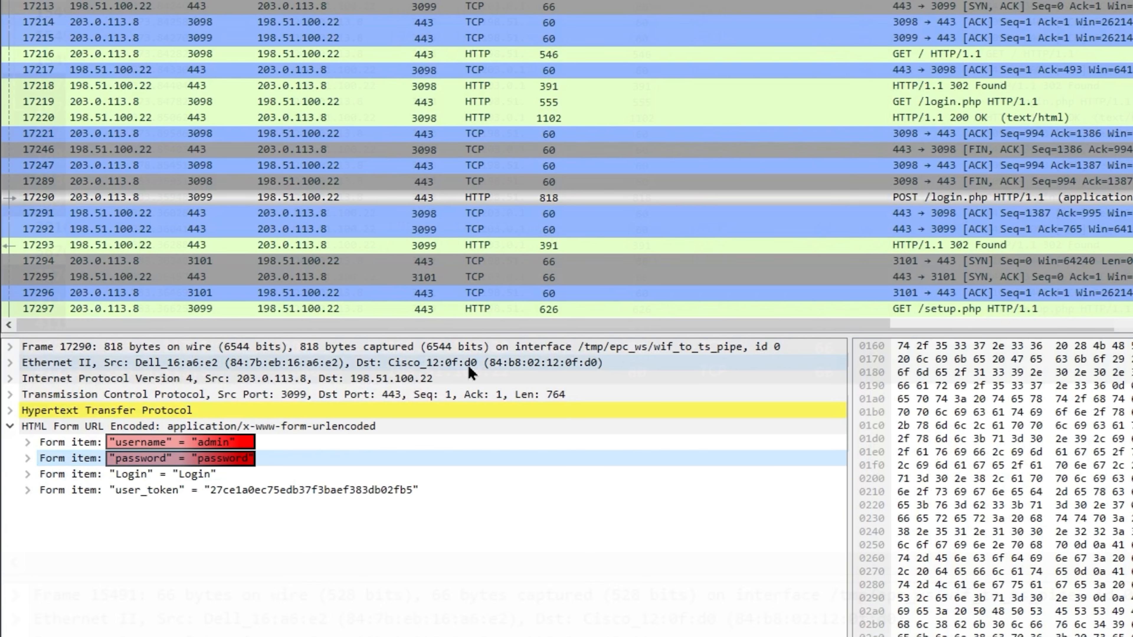